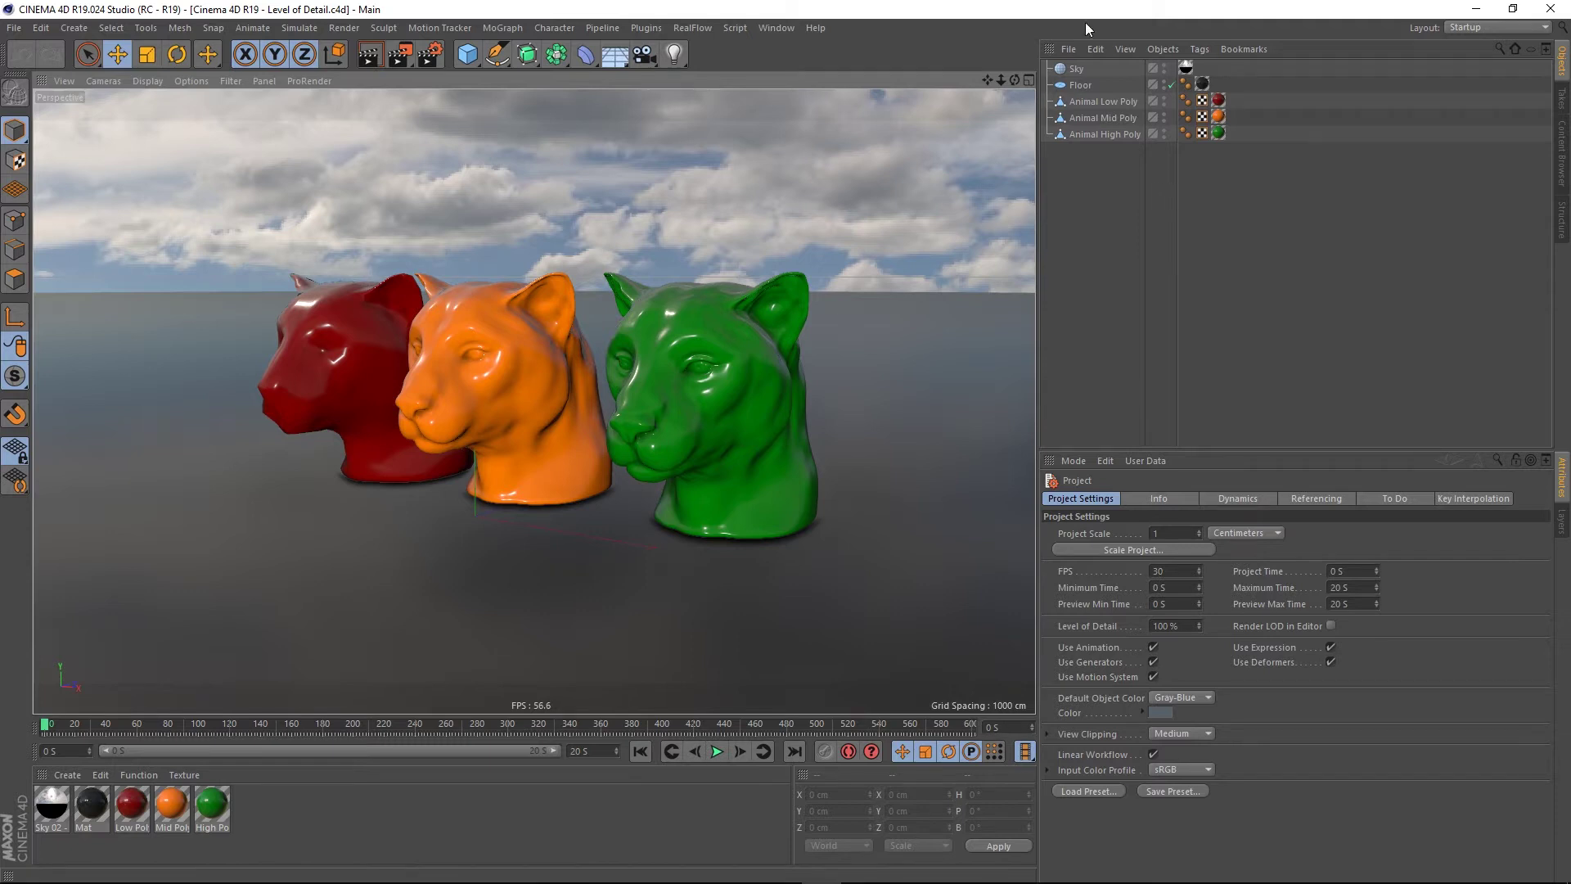
Step: Select the Sky, Floor and animal head objects in turn to inspect them
click(1073, 68)
click(1080, 85)
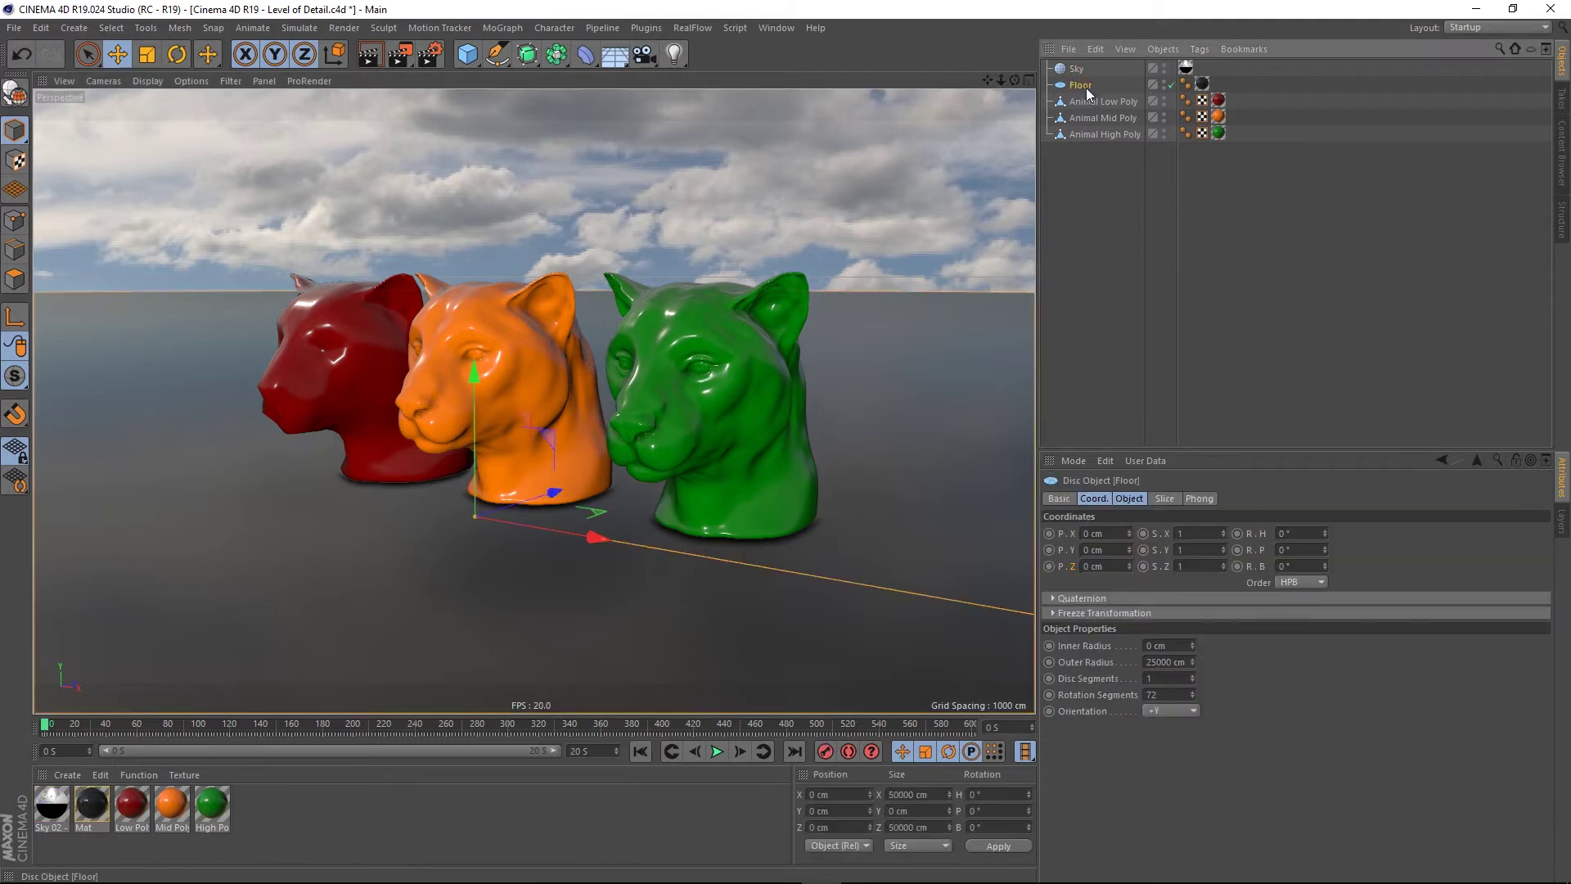
click(1095, 199)
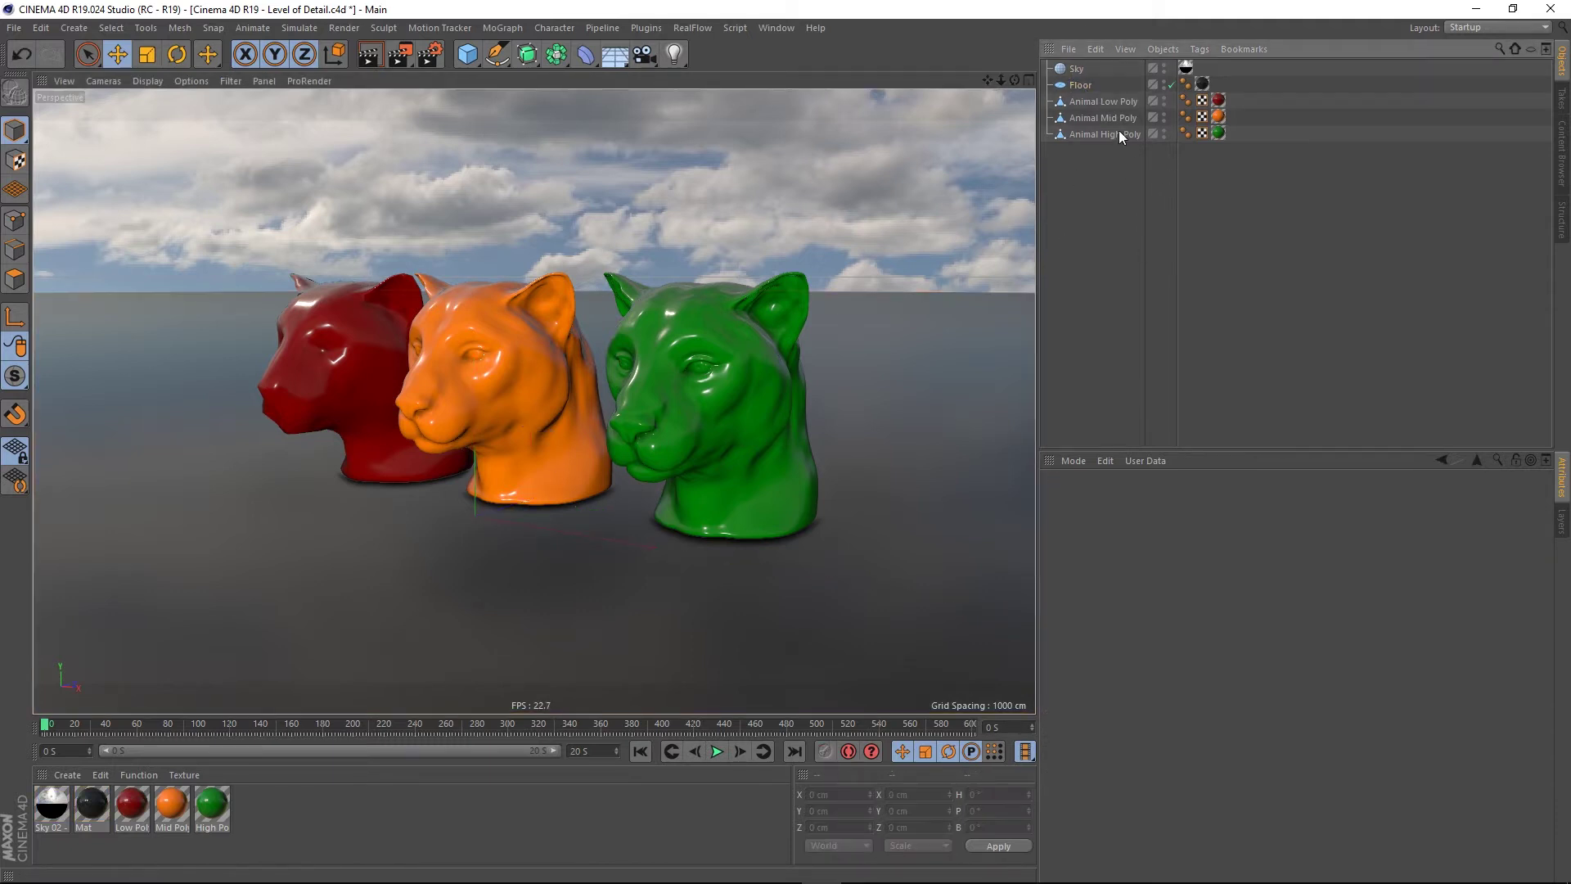
click(1096, 118)
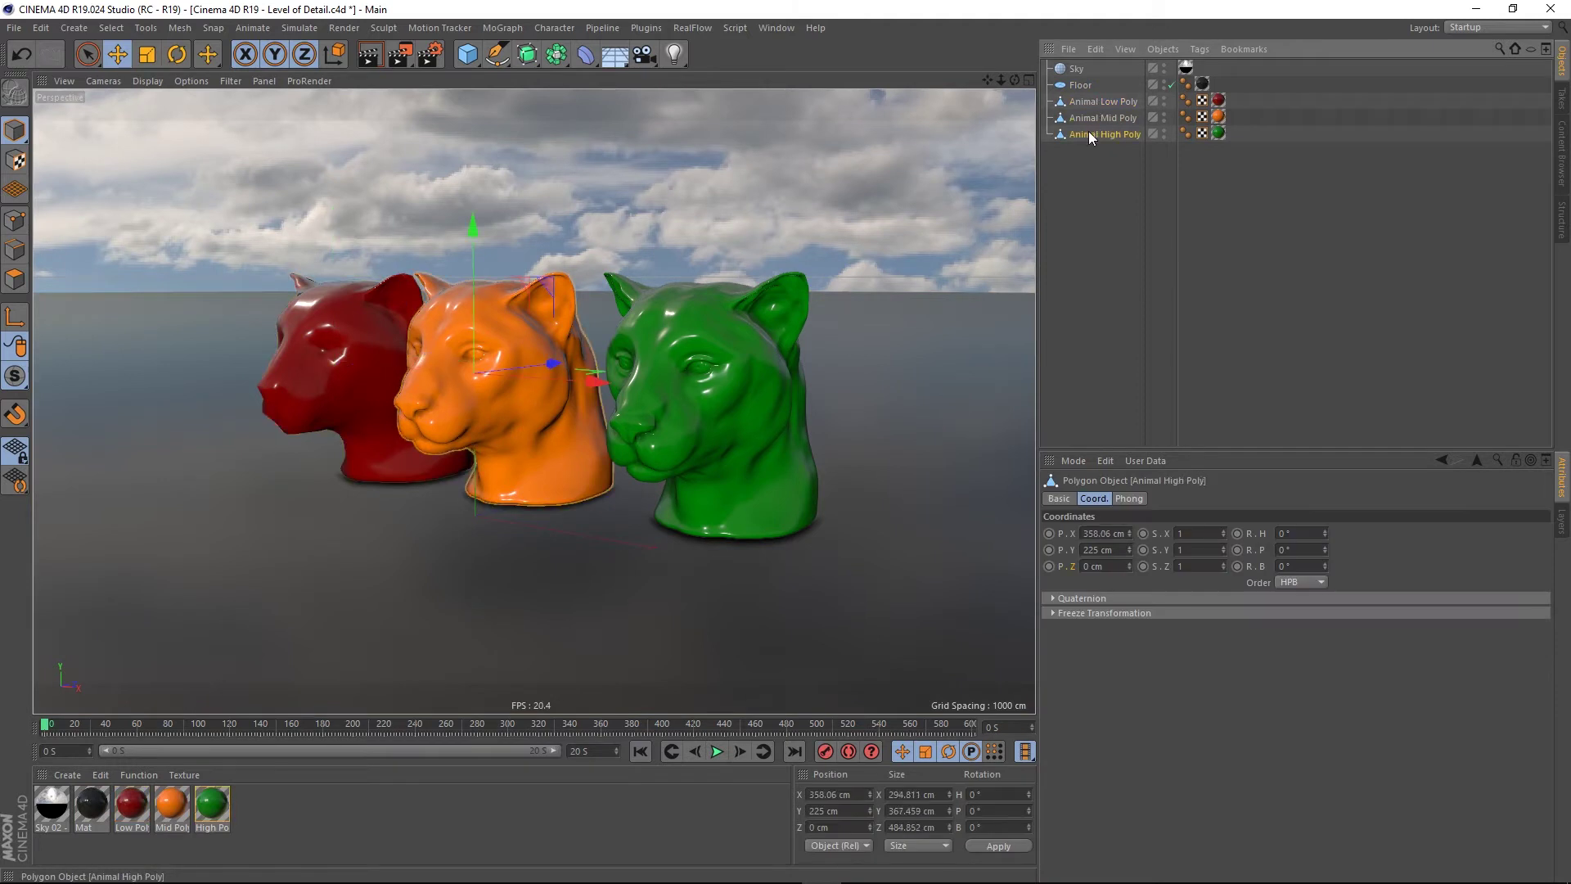
click(1088, 133)
click(1095, 196)
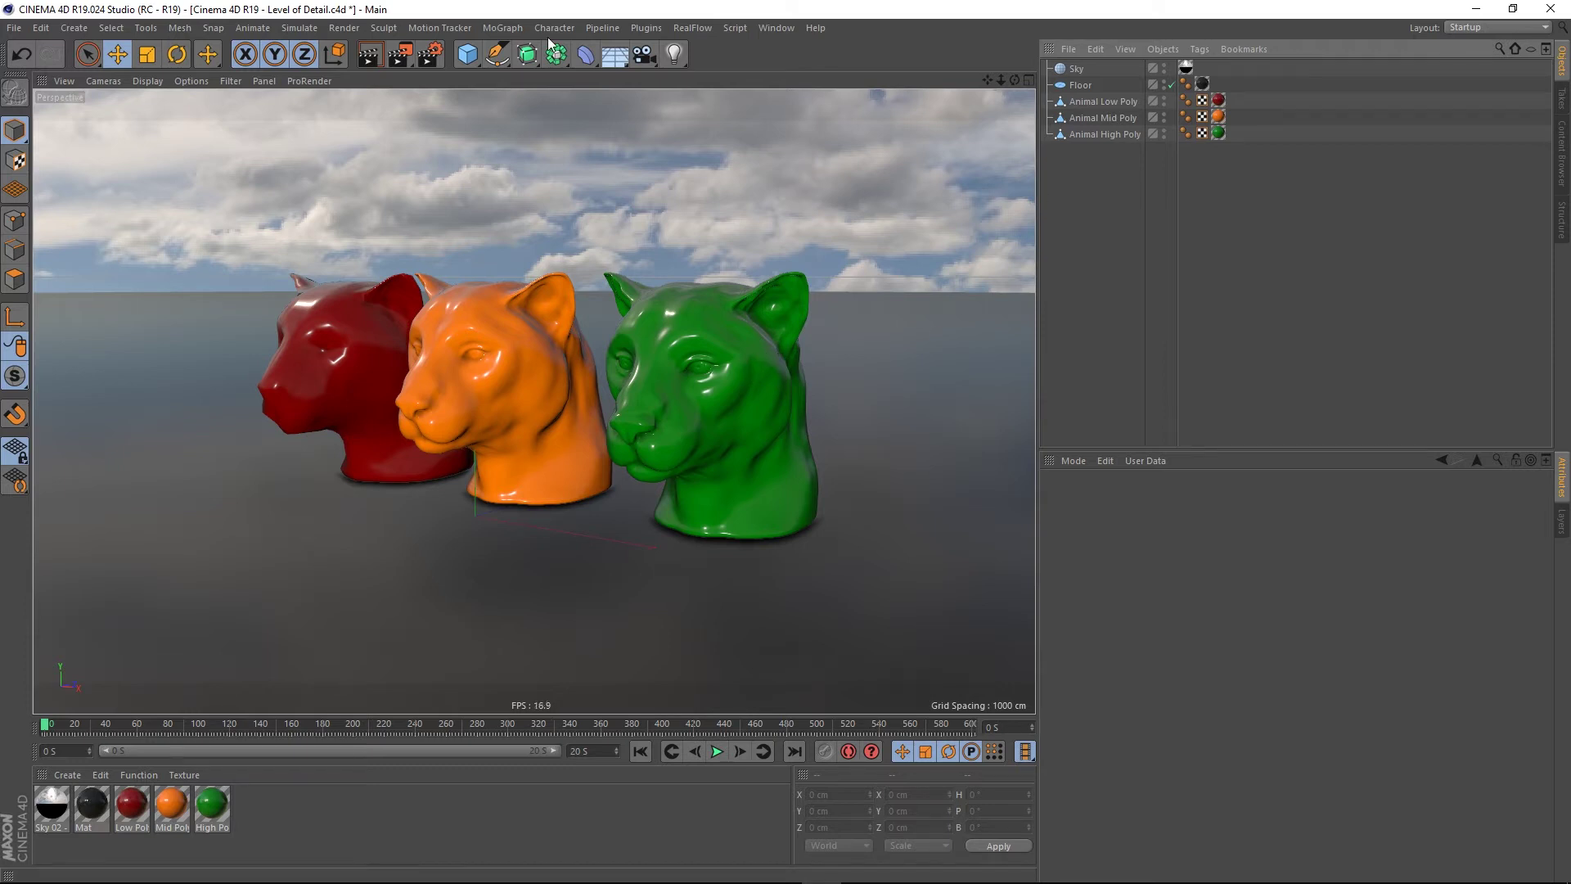
Step: Add an LOD object and switch the viewport to Gouraud Shading (Lines)
click(553, 64)
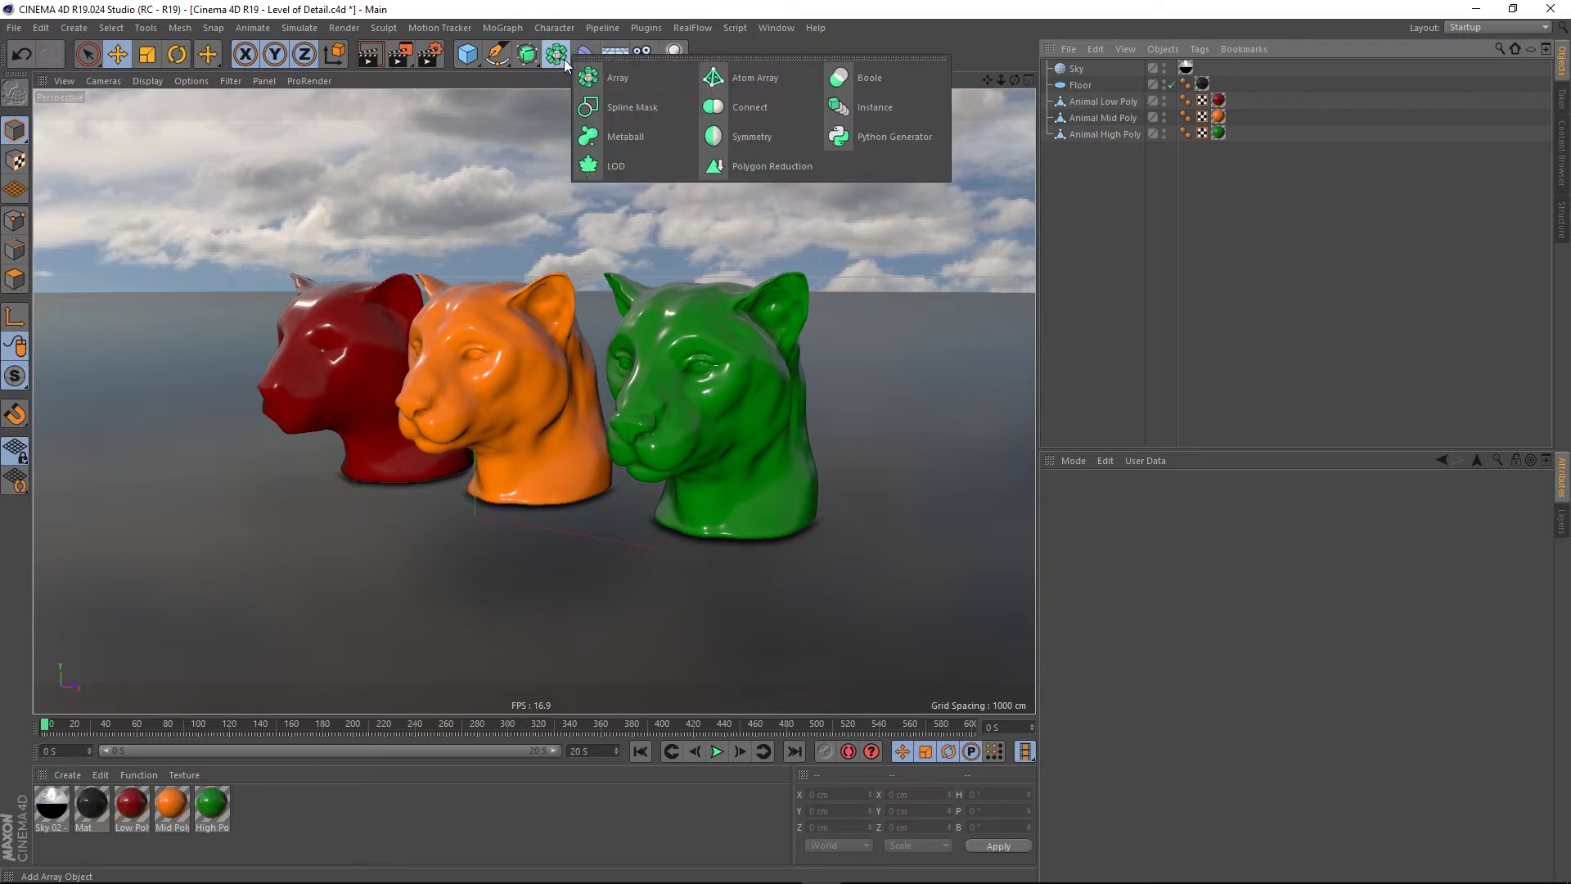
click(599, 169)
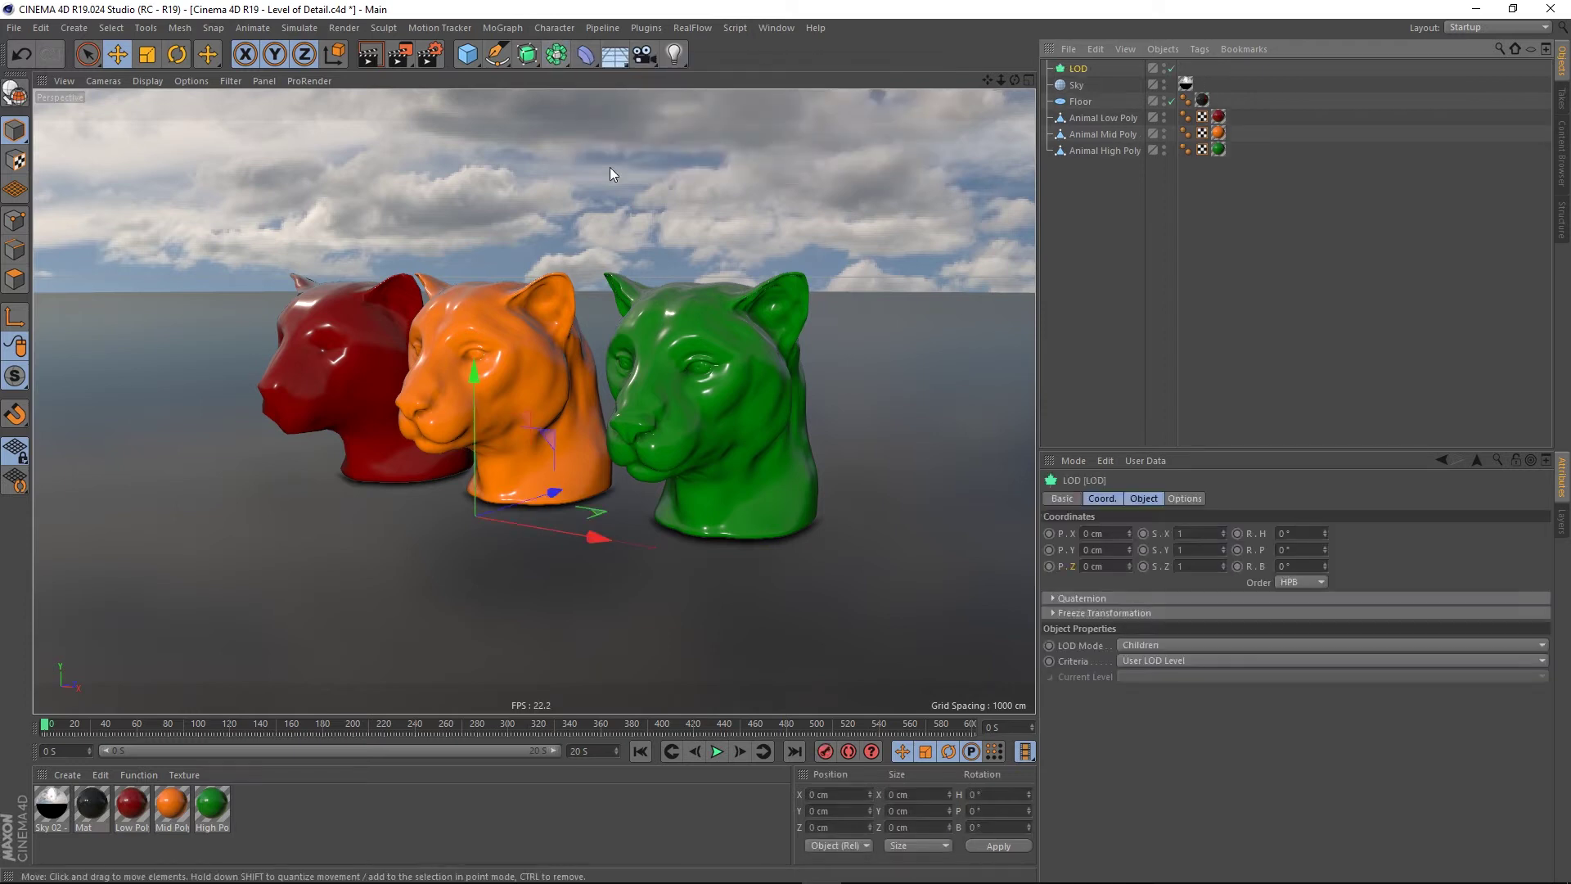
click(1106, 182)
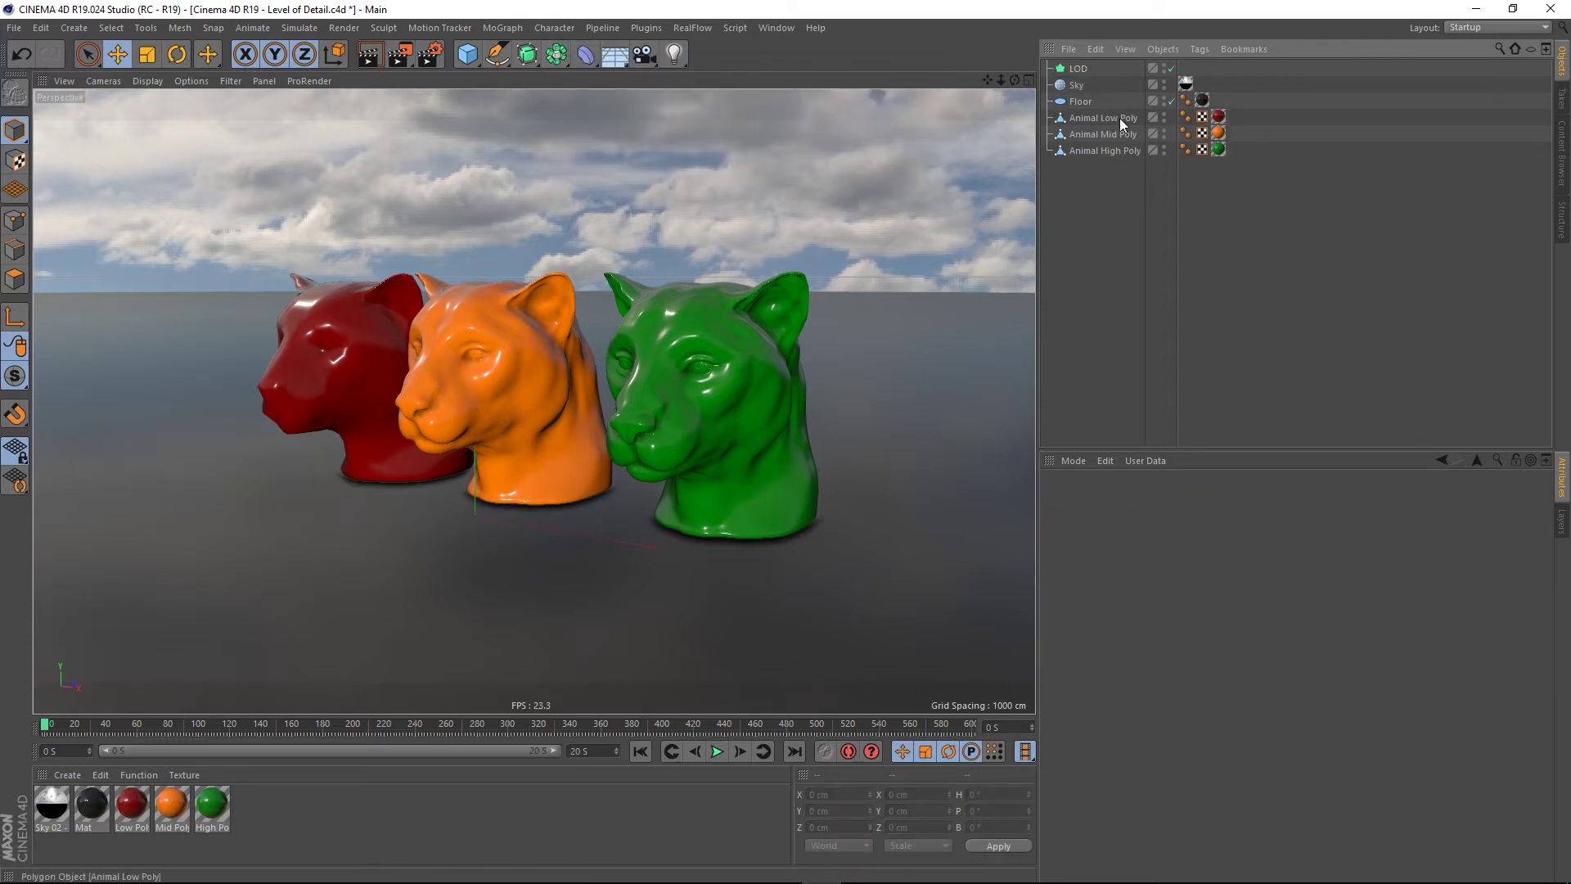
click(151, 81)
click(184, 121)
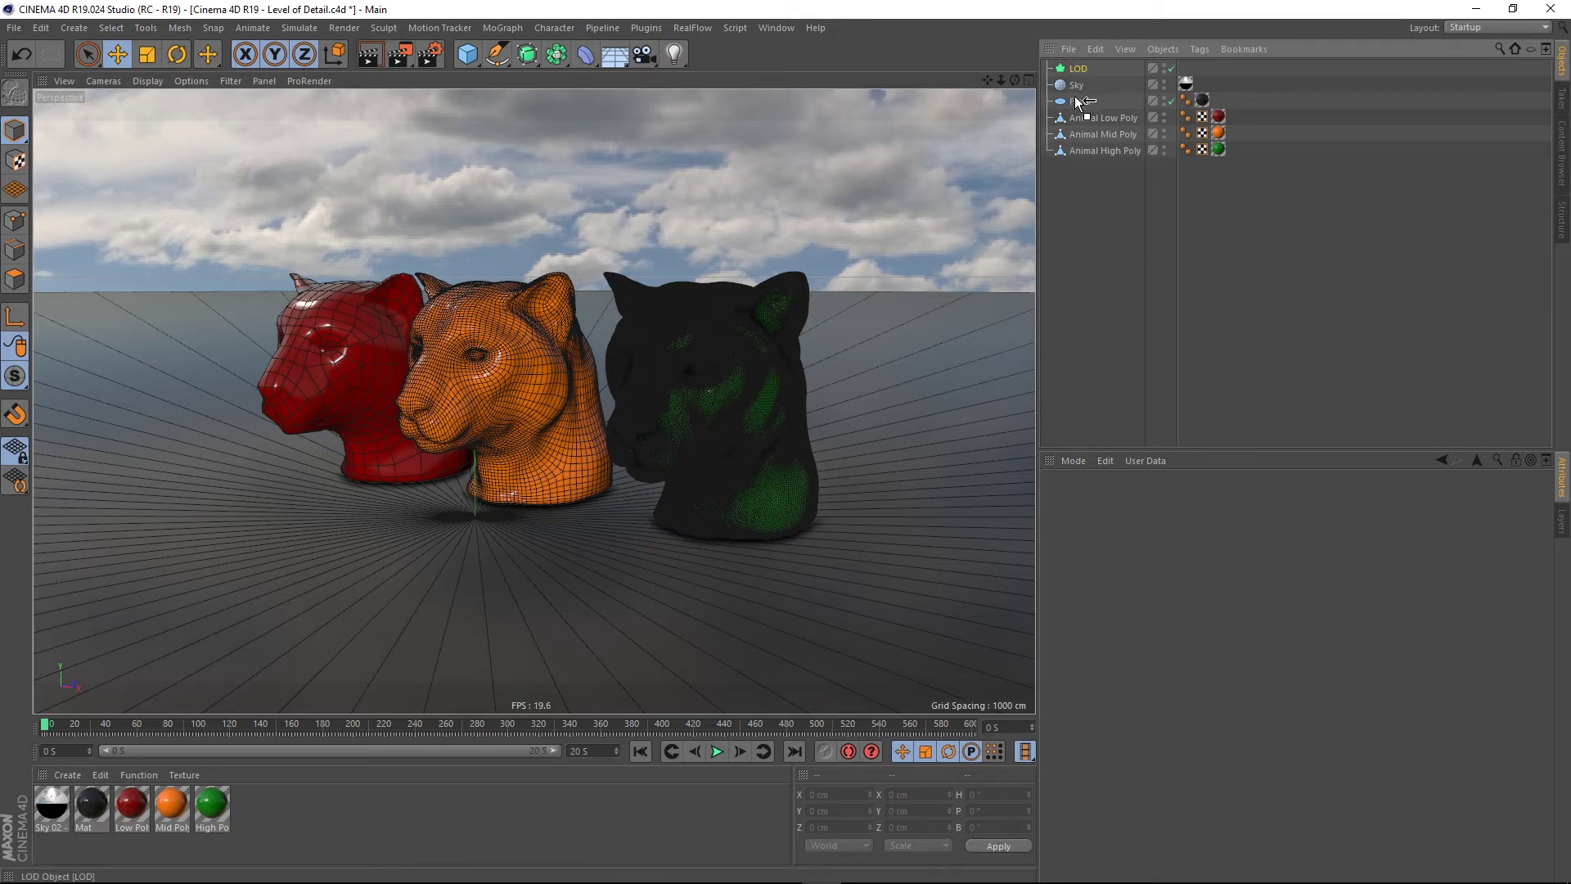
Step: Move LOD below Floor in the Object Manager and select Animal Low Poly
drag(1078, 100, 1082, 107)
click(1115, 227)
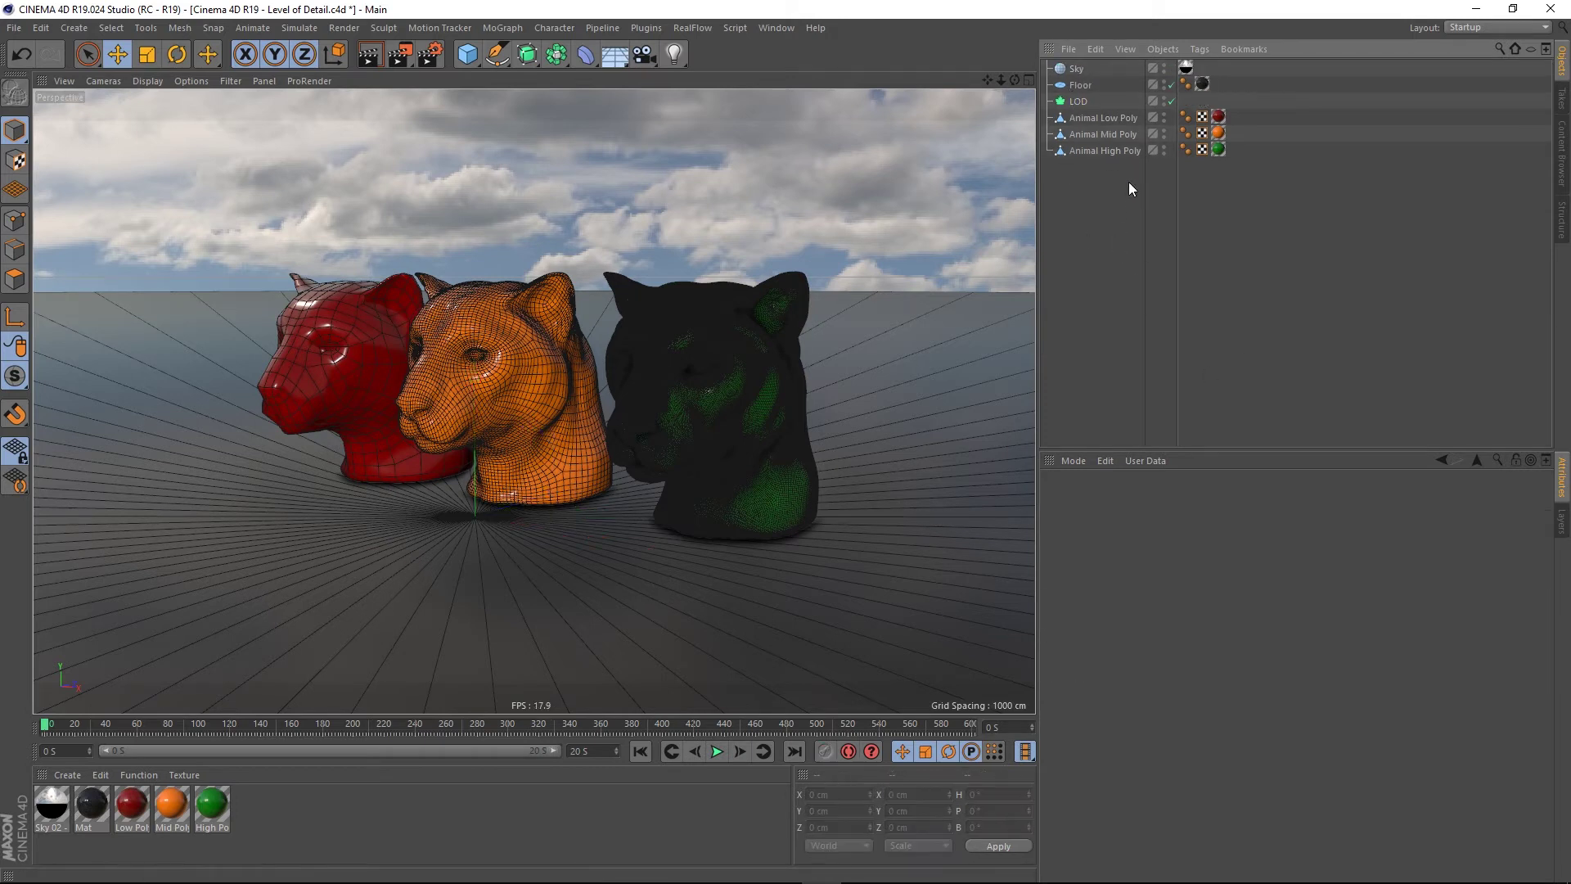
click(1094, 156)
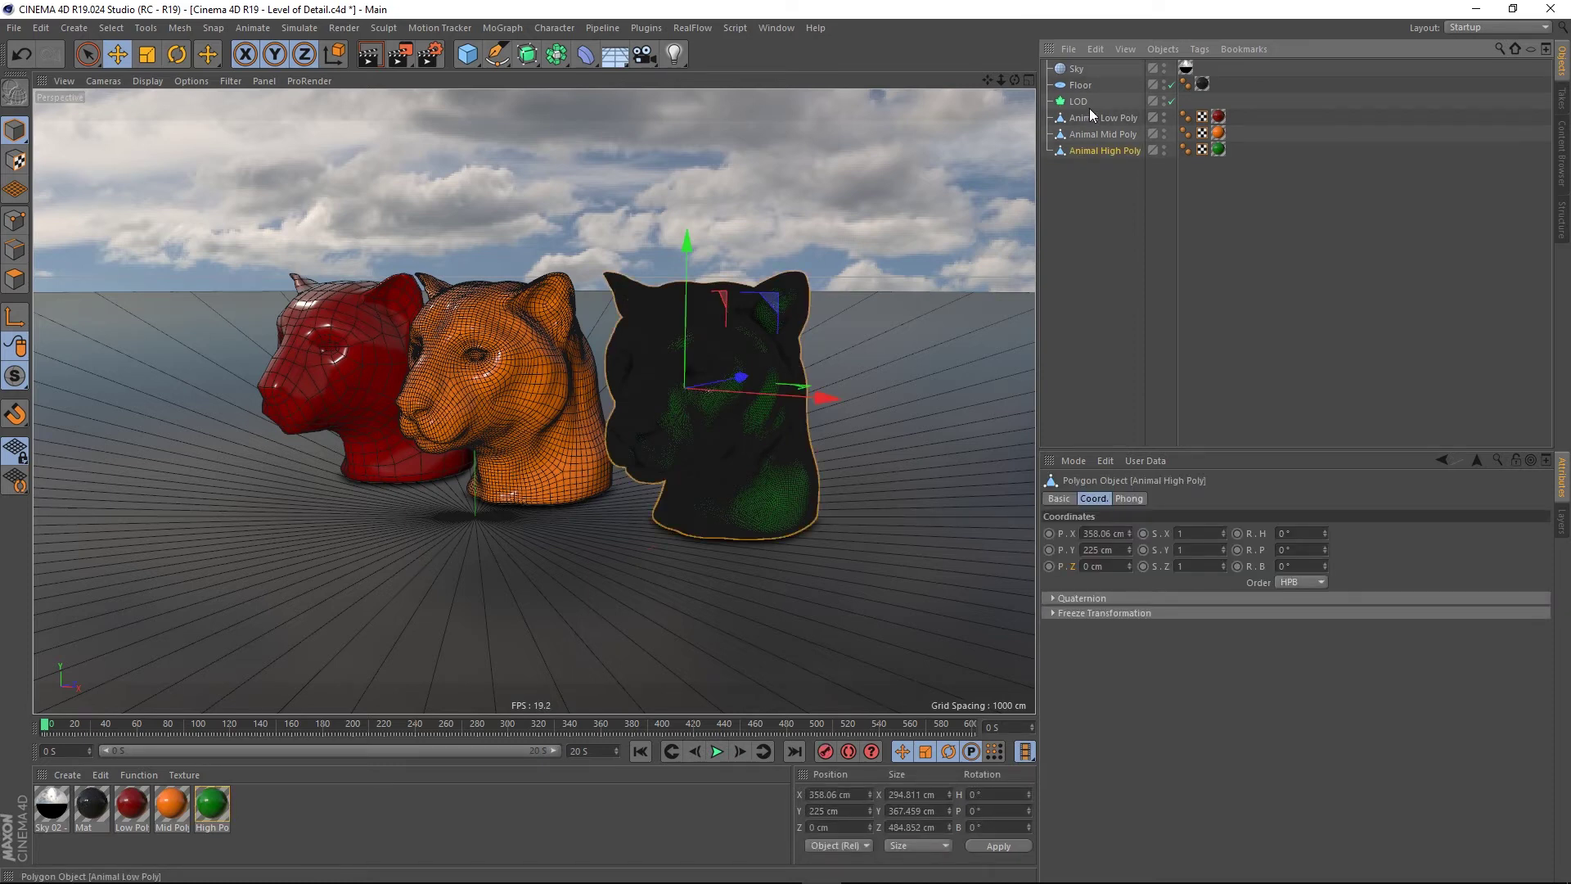
click(1105, 239)
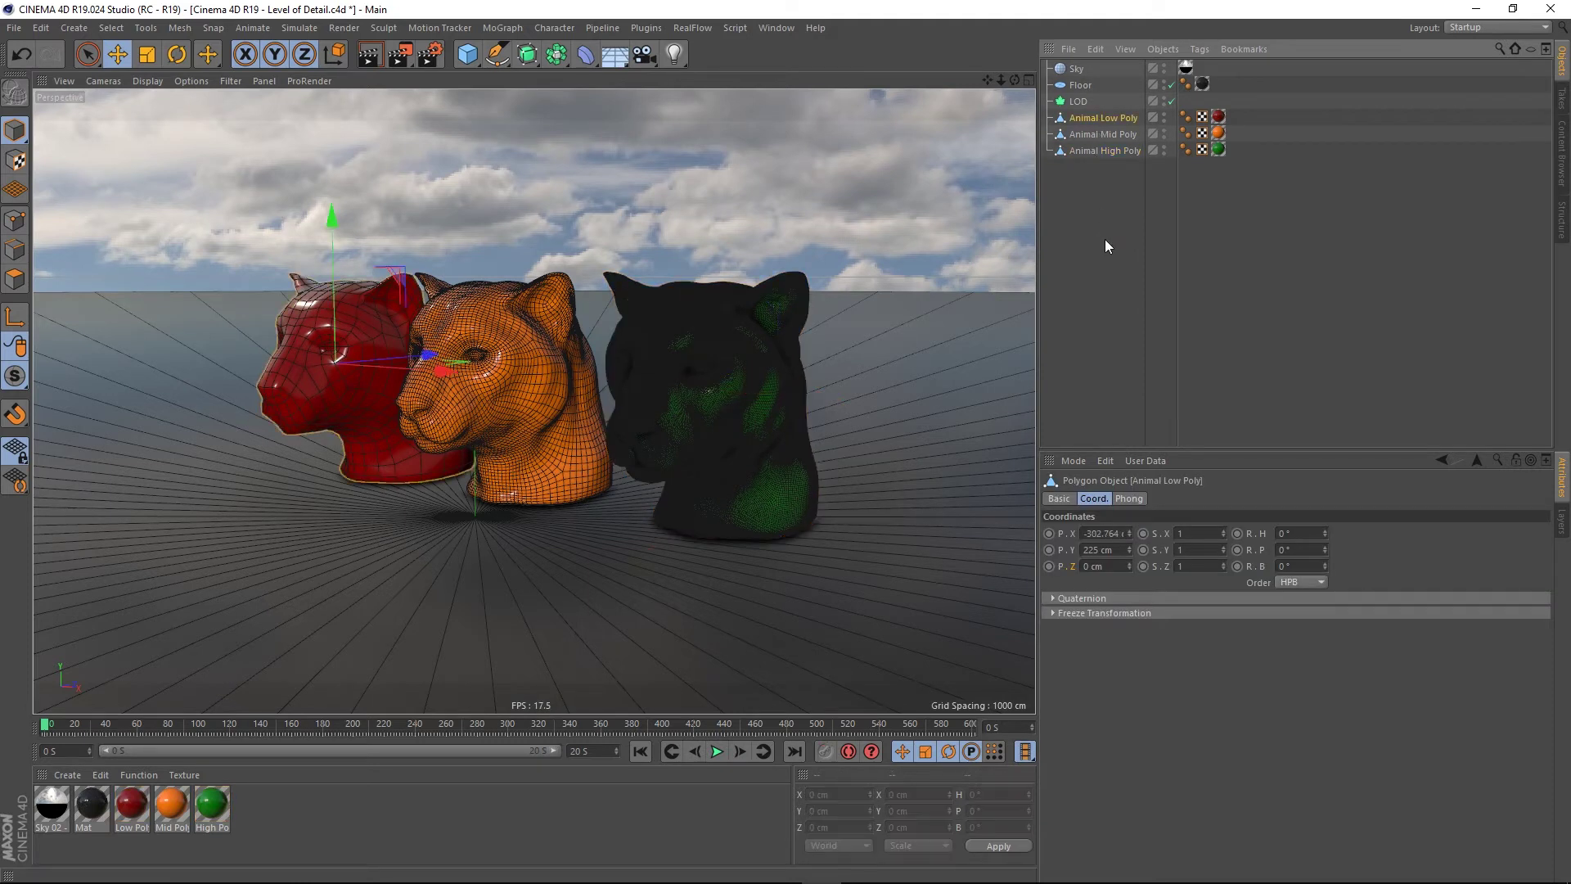
click(1098, 135)
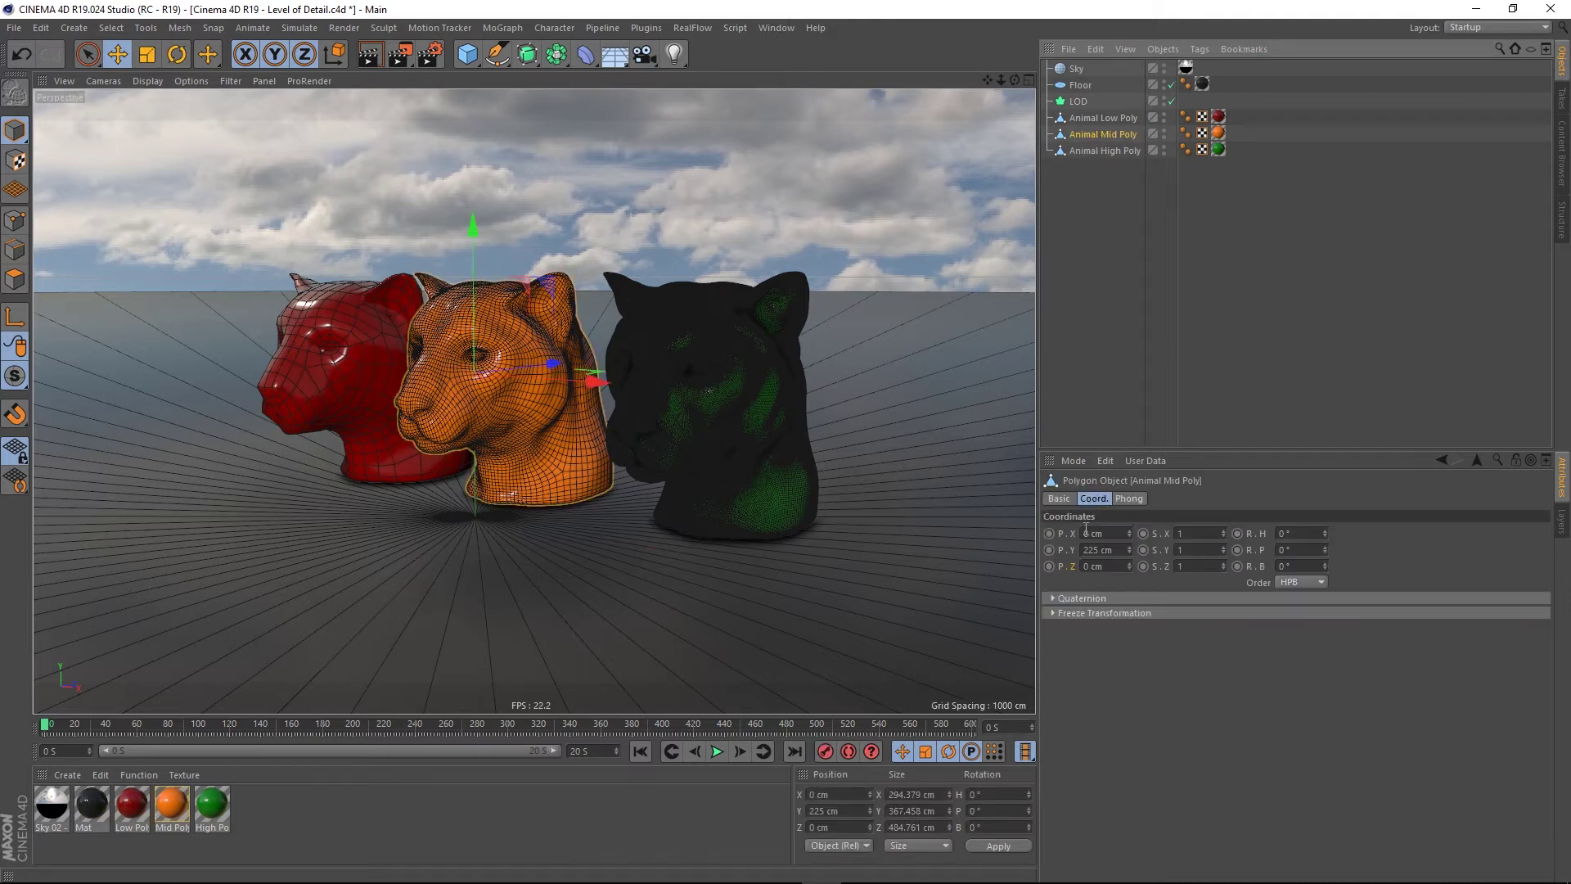
click(1098, 120)
Step: Set P.X to 0 cm for Animal Low Poly and Animal High Poly
click(1122, 533)
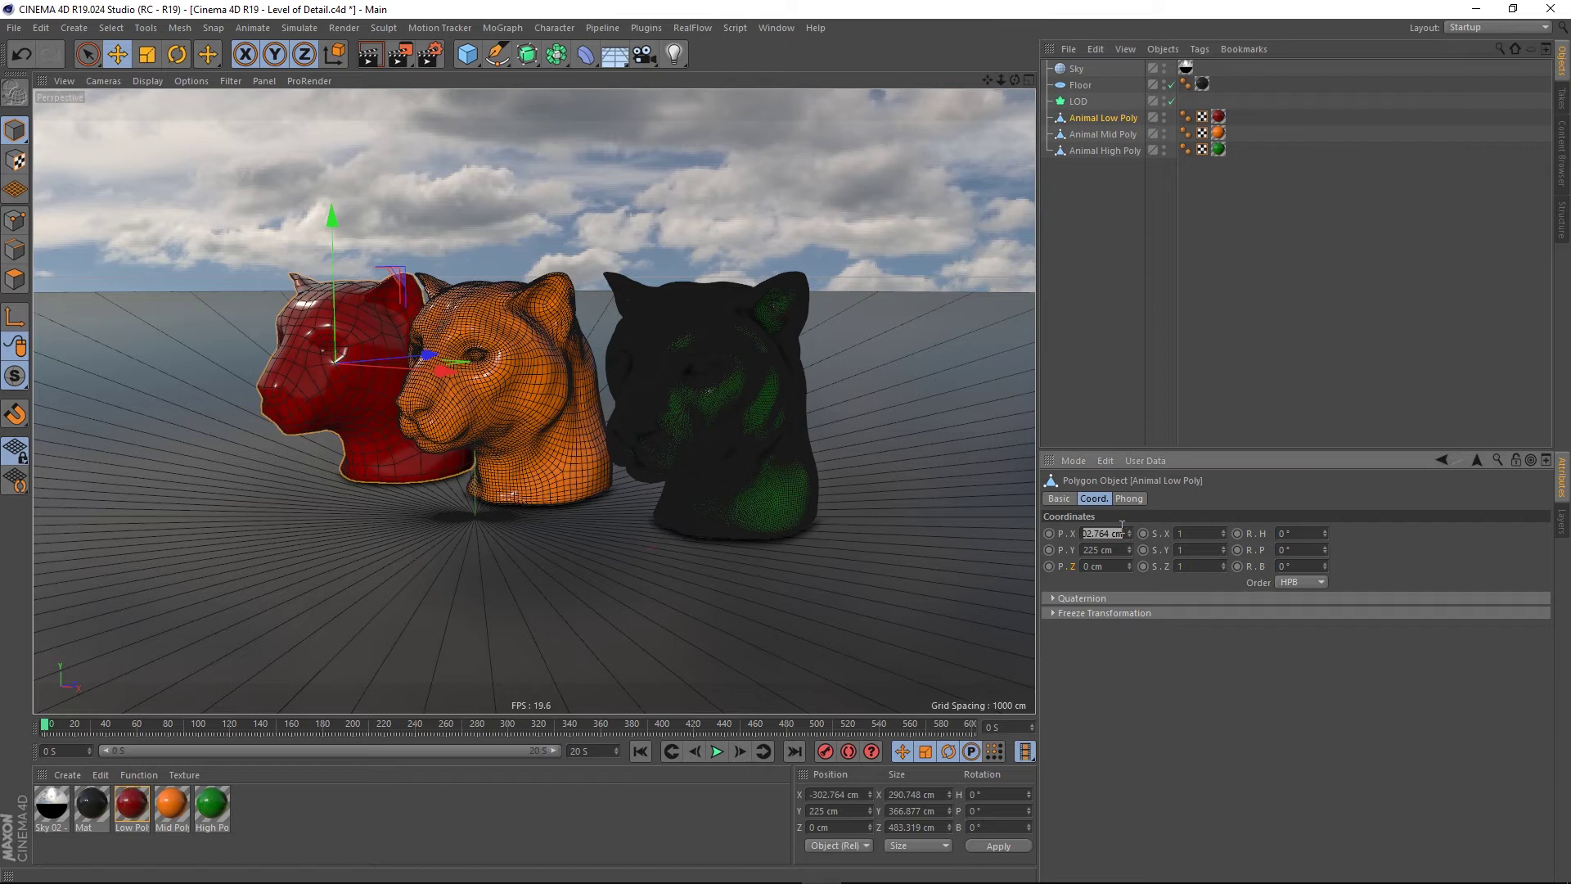
text(0)
key(Return)
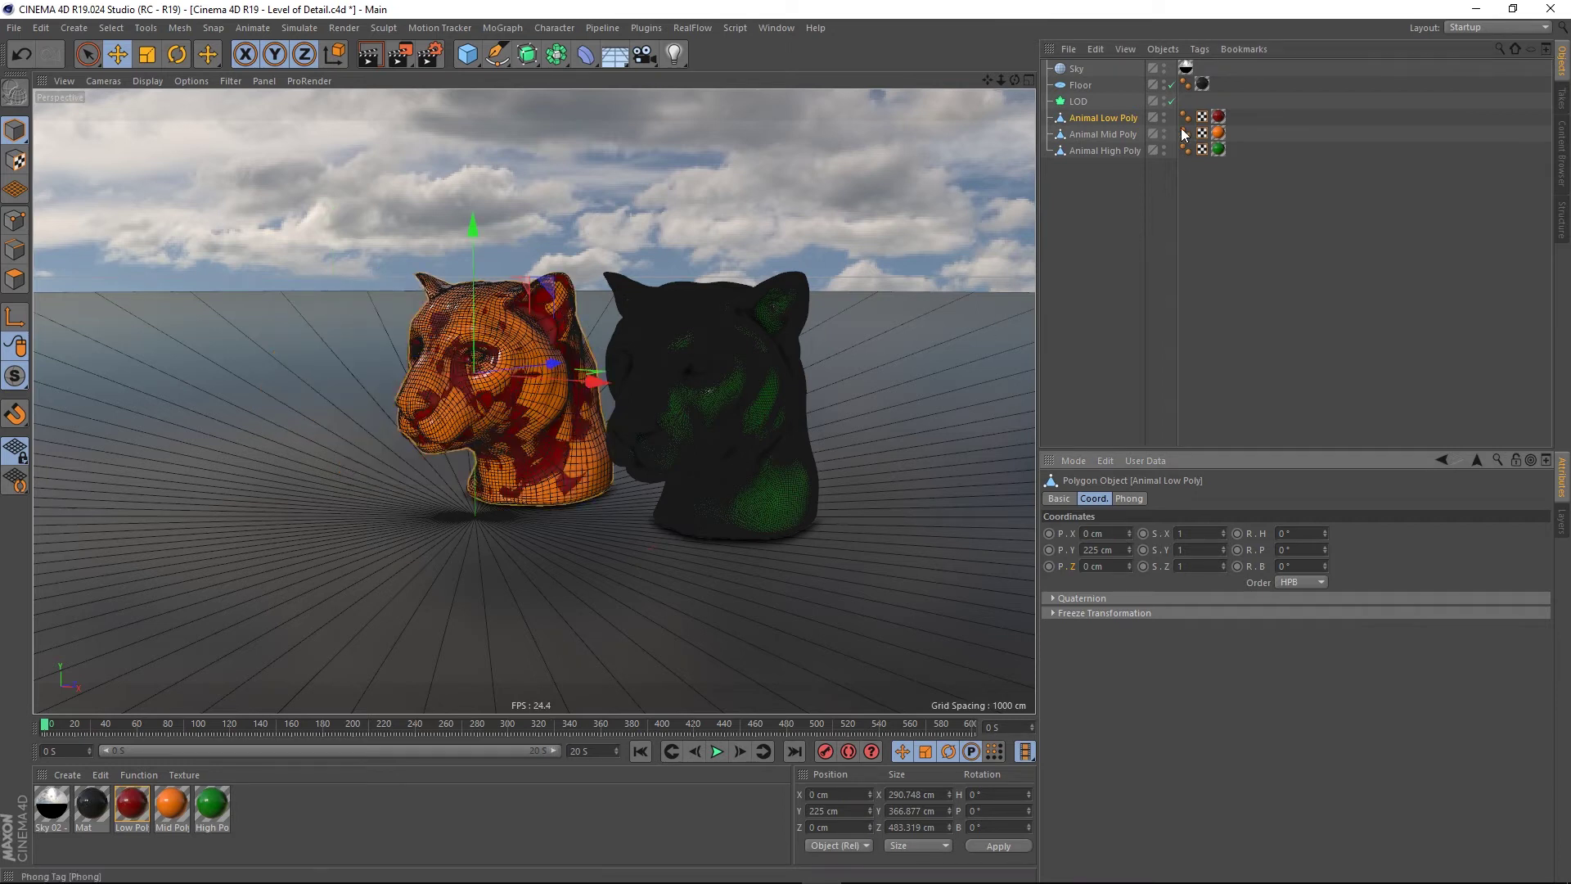
click(1104, 151)
click(1106, 535)
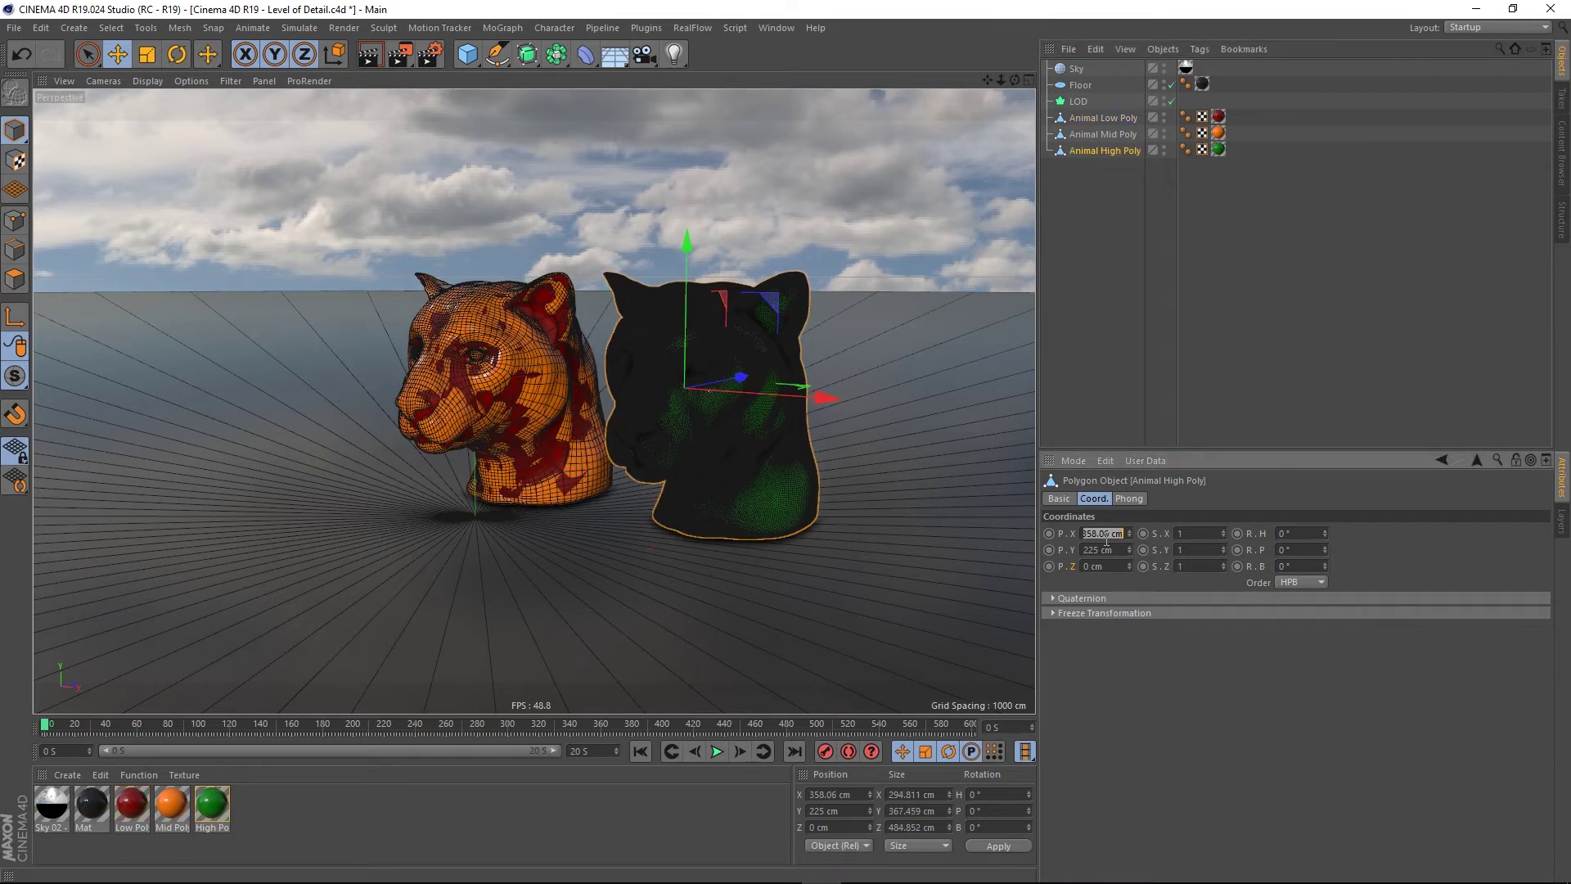
text(0)
key(Return)
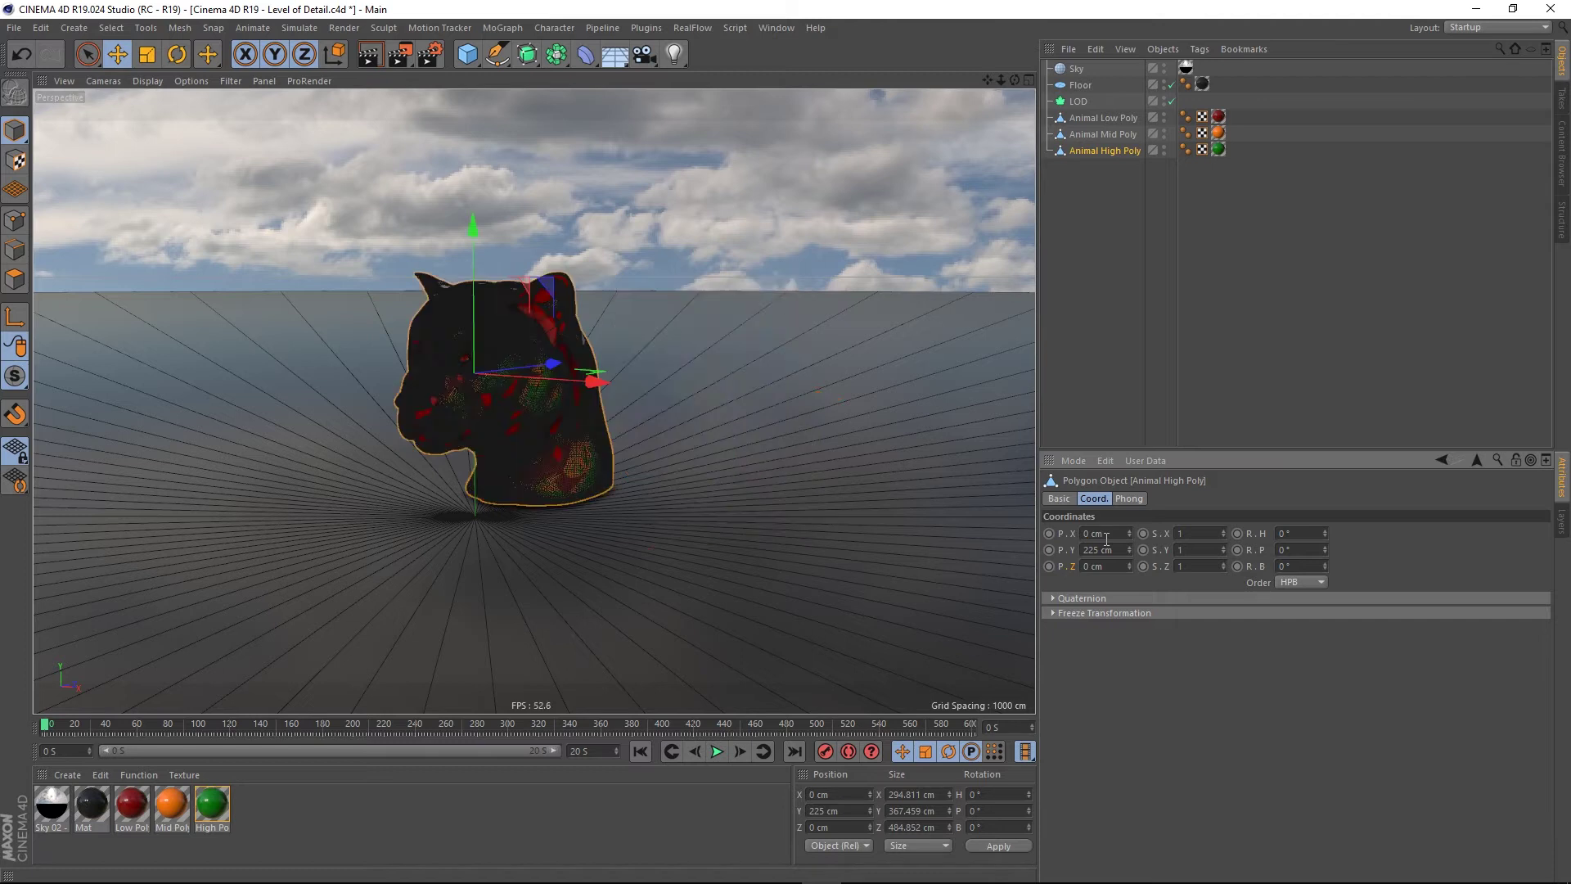
Step: Return the viewport display to plain Gouraud Shading
click(147, 81)
click(167, 106)
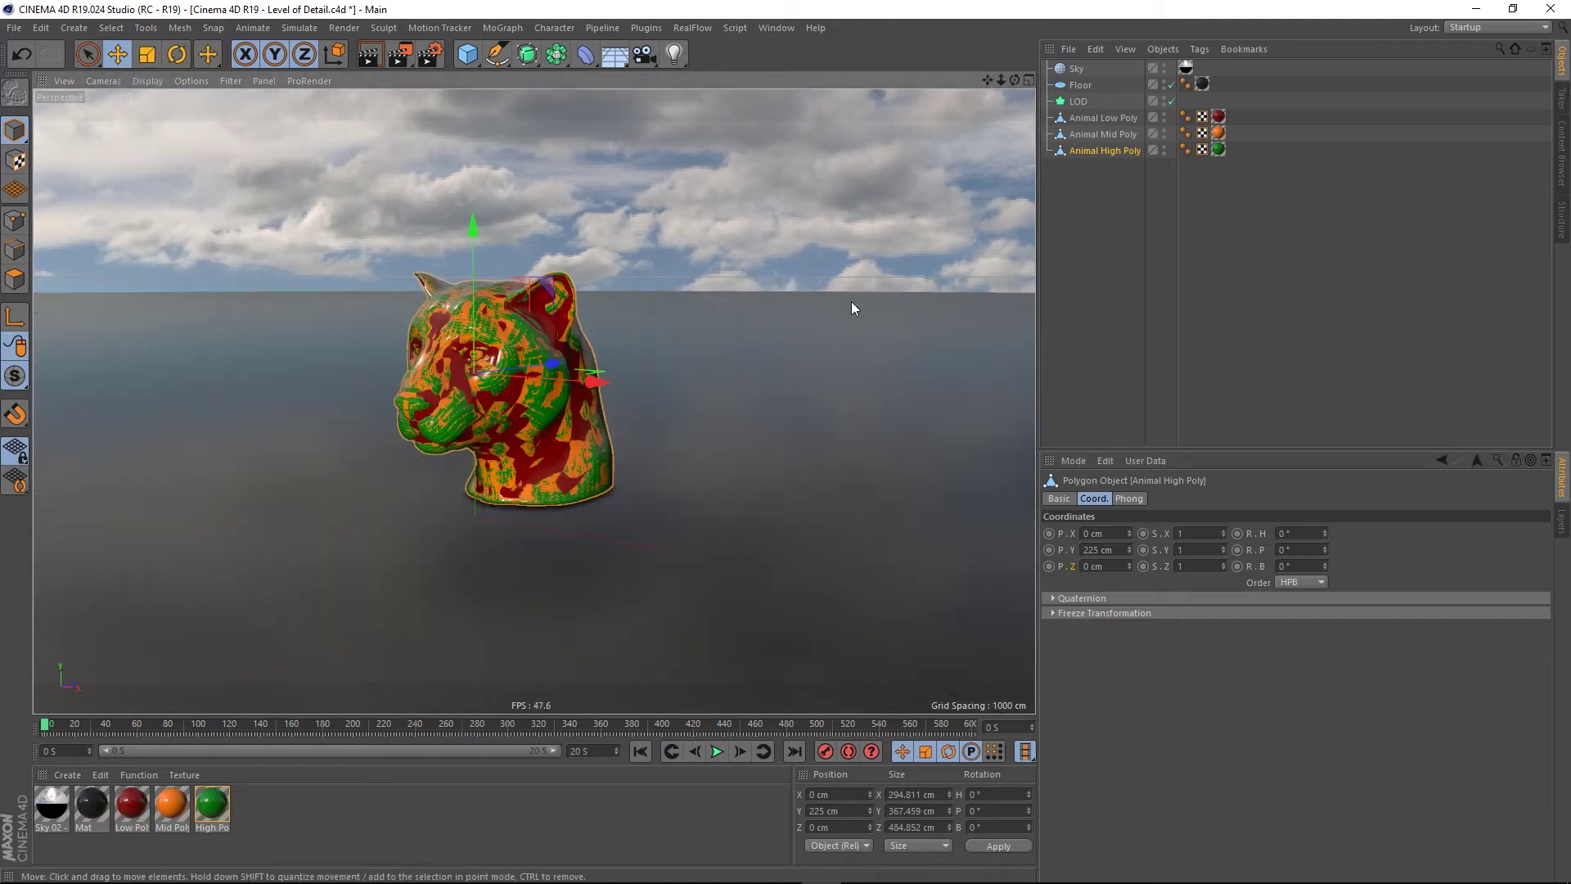
click(1149, 322)
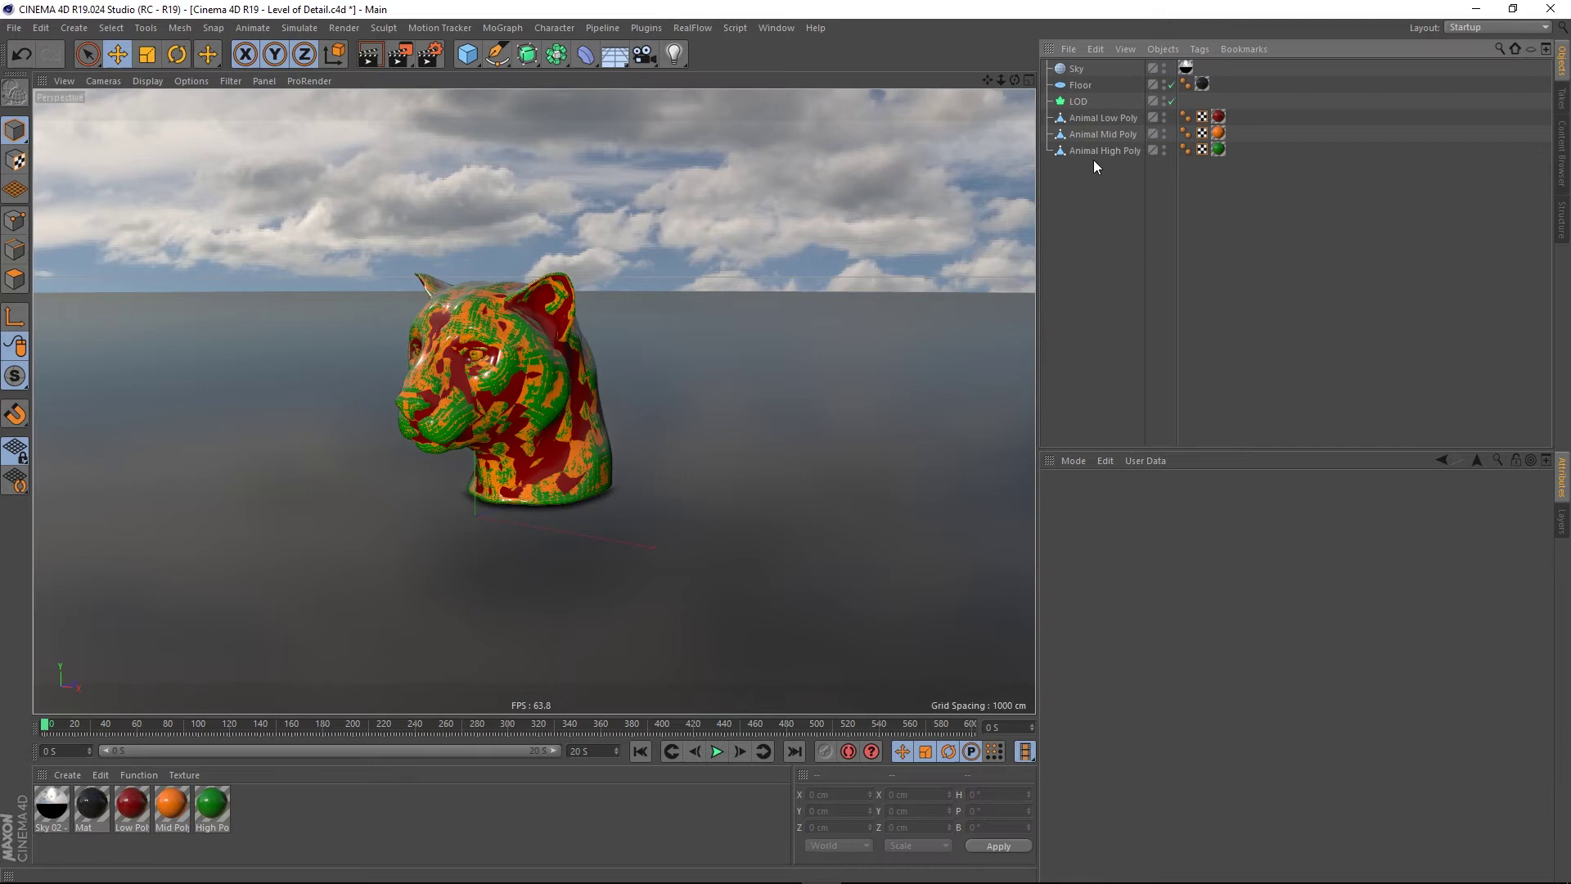
Step: Put the three animal heads inside LOD and show LOD's Object properties
drag(1111, 223, 1080, 102)
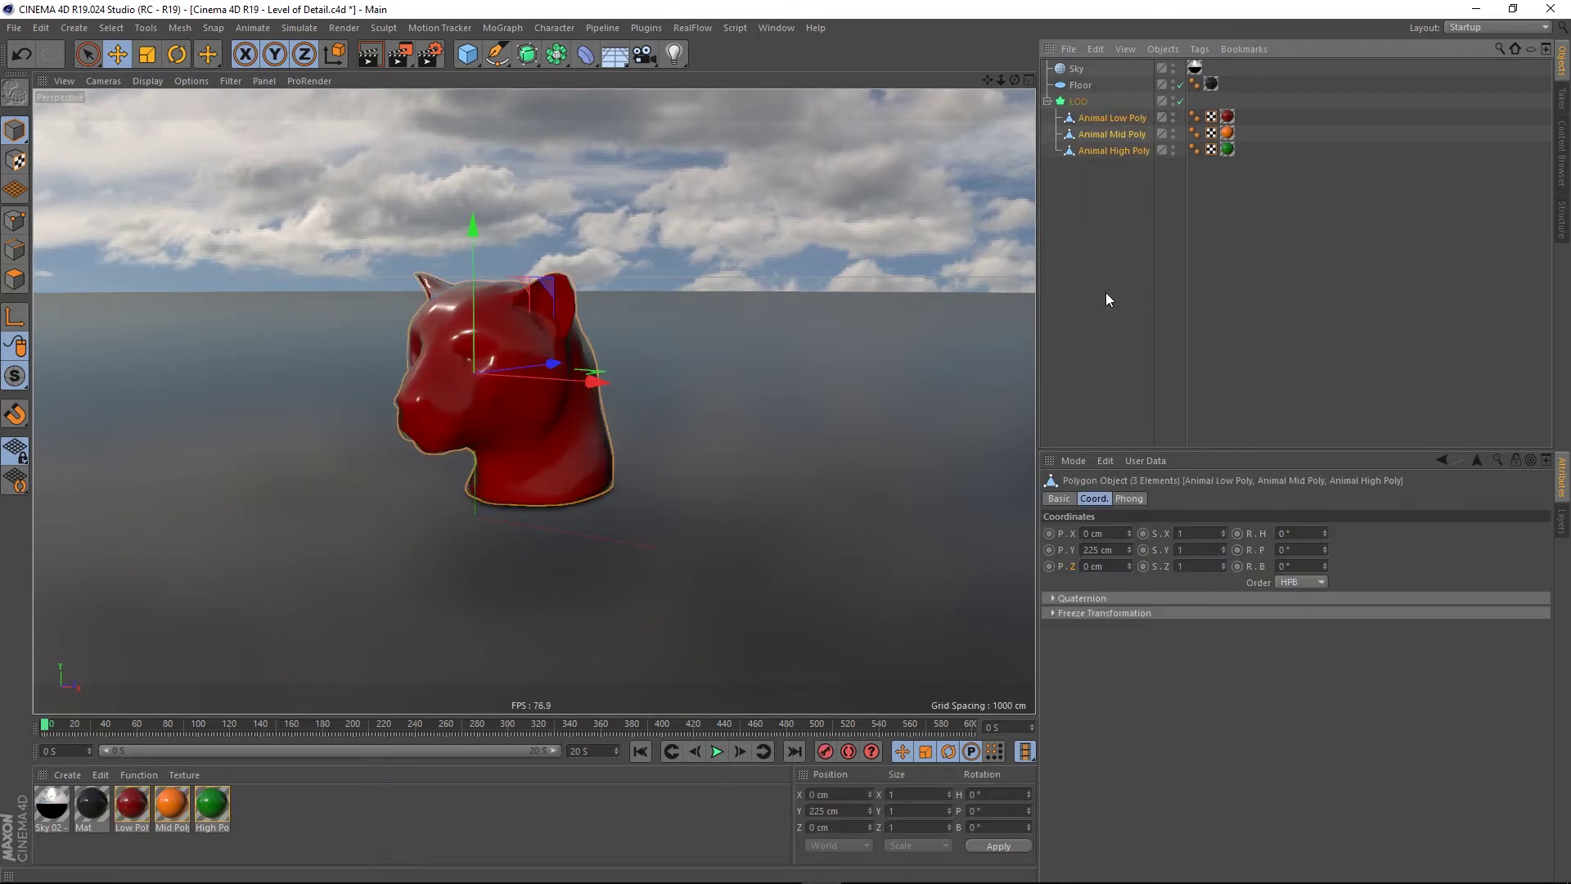
click(1078, 101)
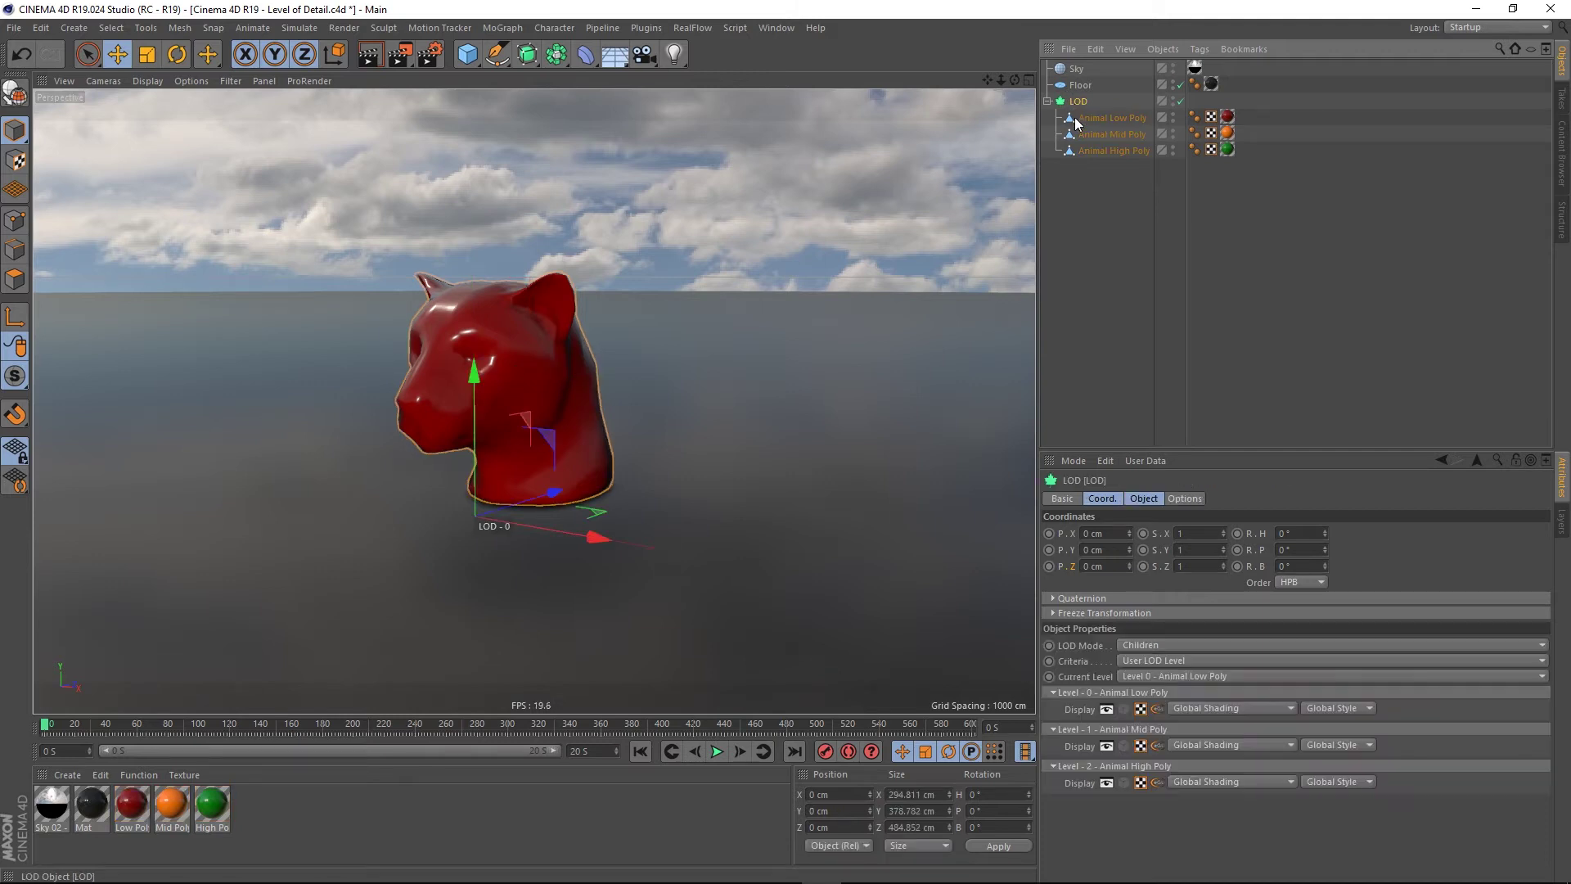
click(1145, 500)
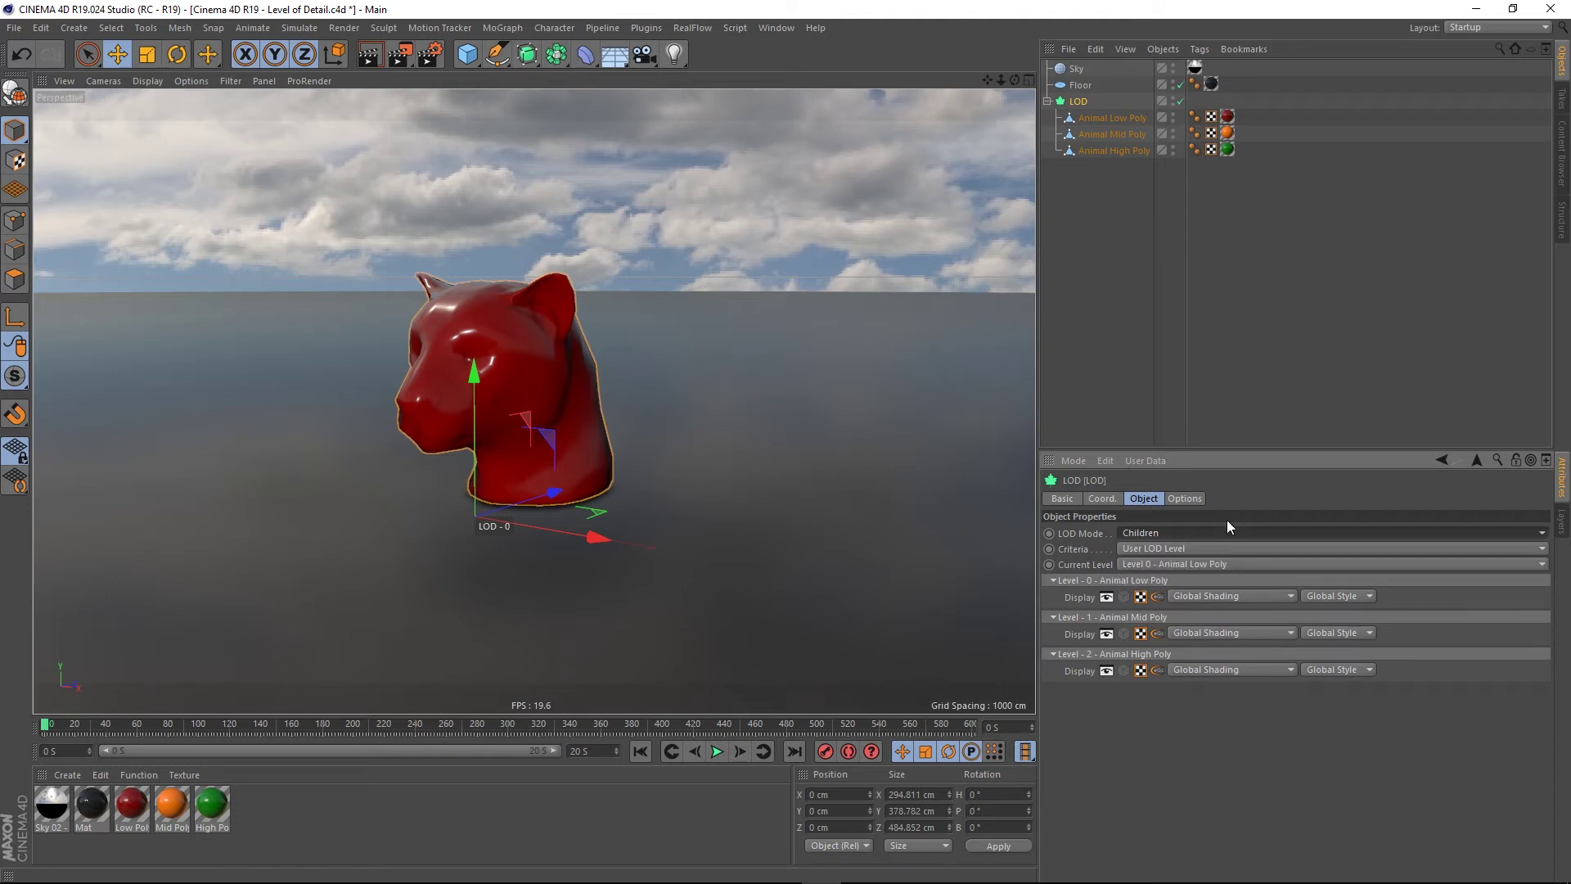
Step: Reselect LOD and open its Criteria dropdown
click(1102, 178)
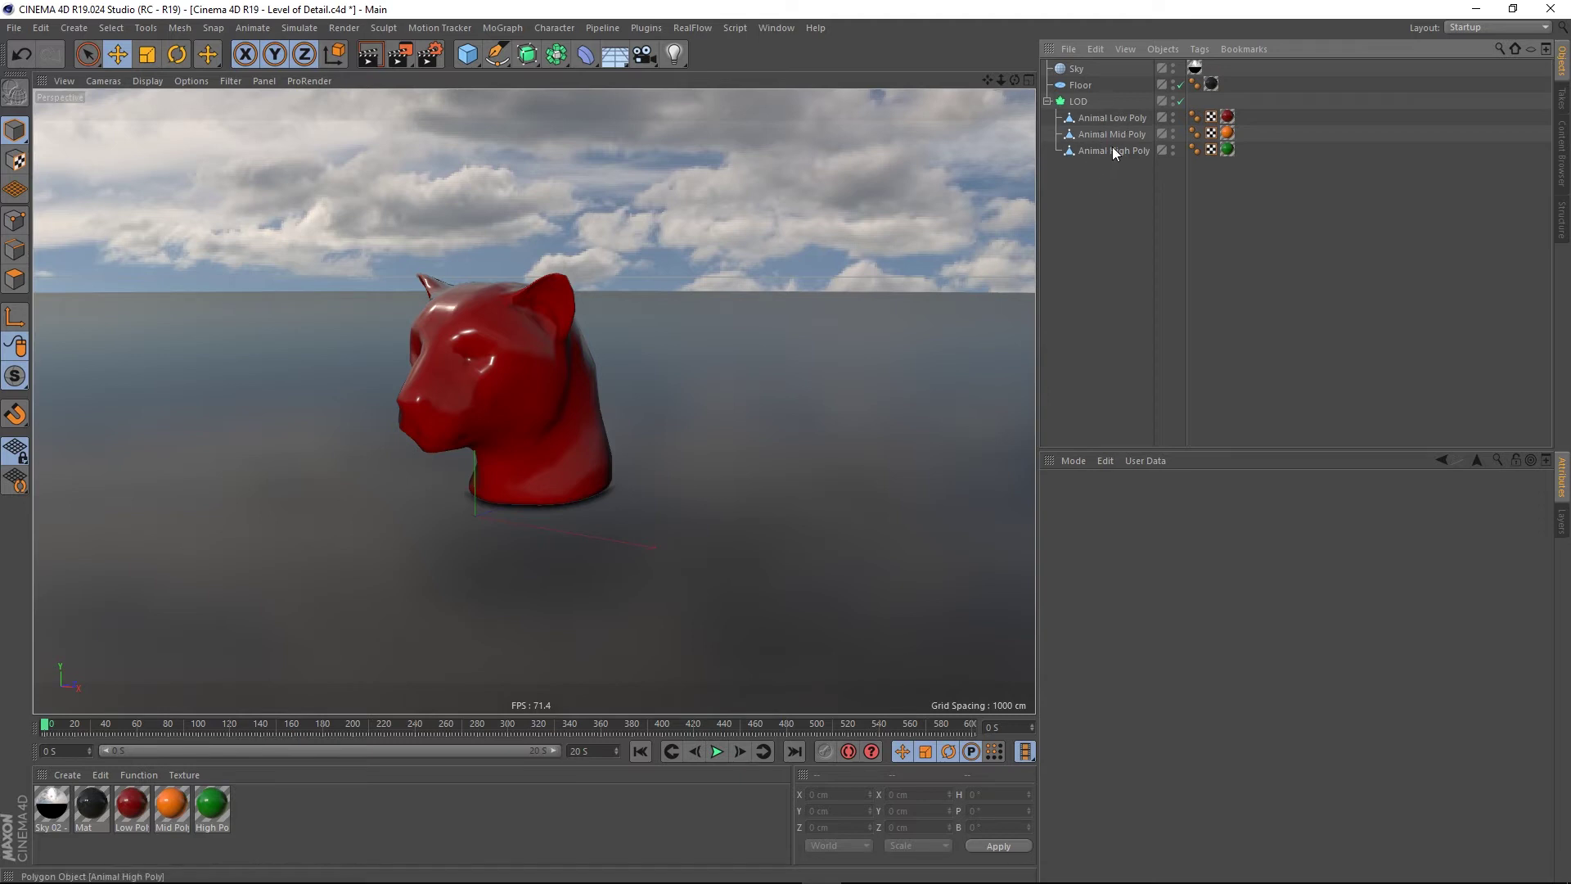
click(1079, 101)
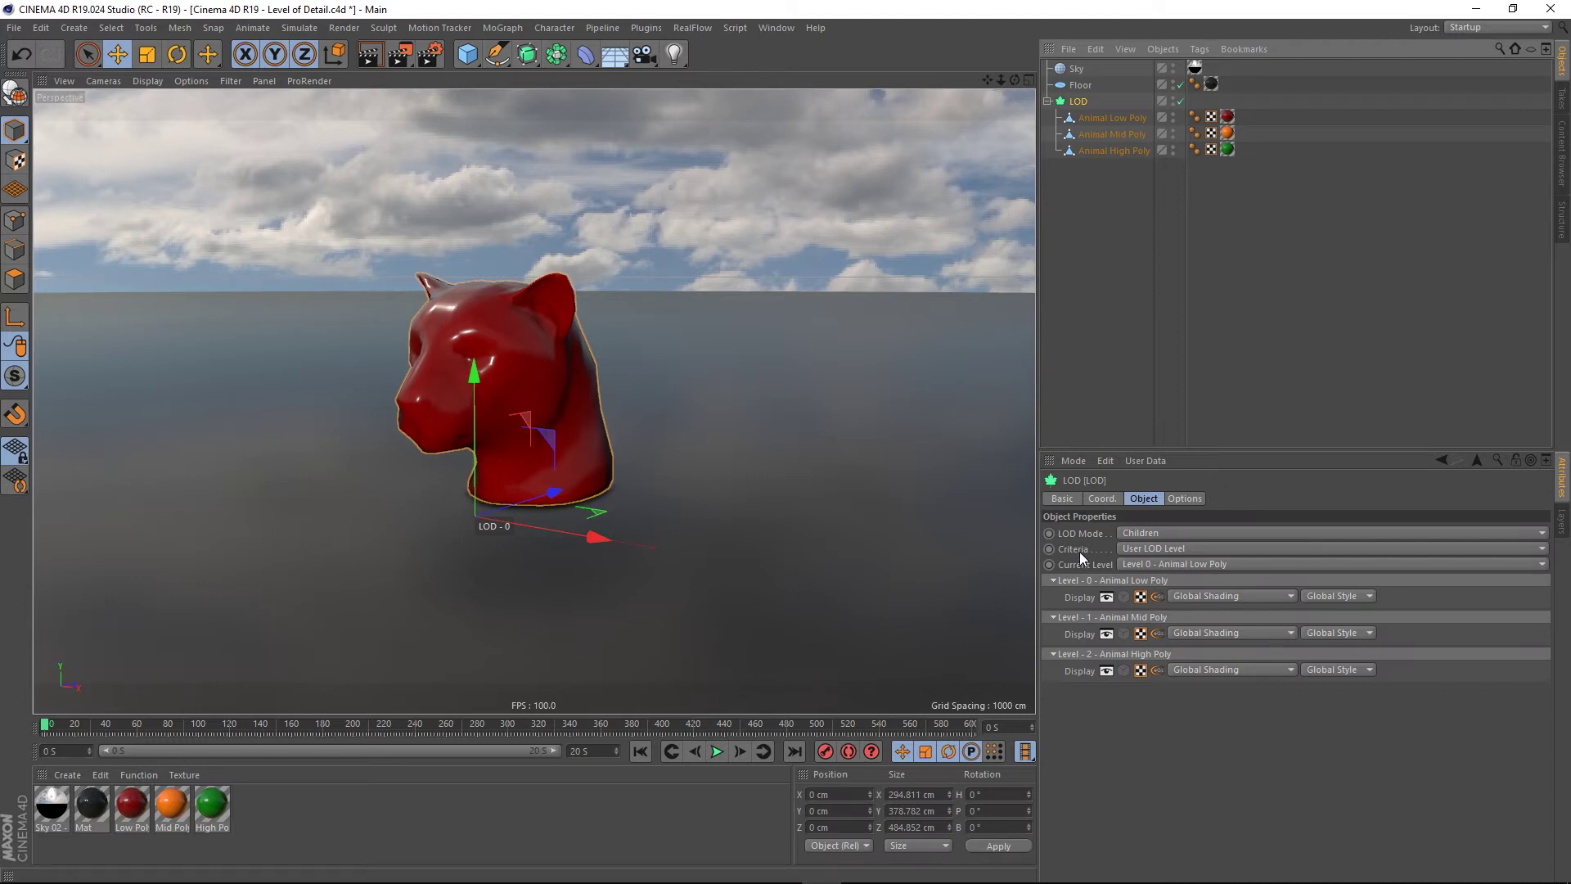
click(1157, 547)
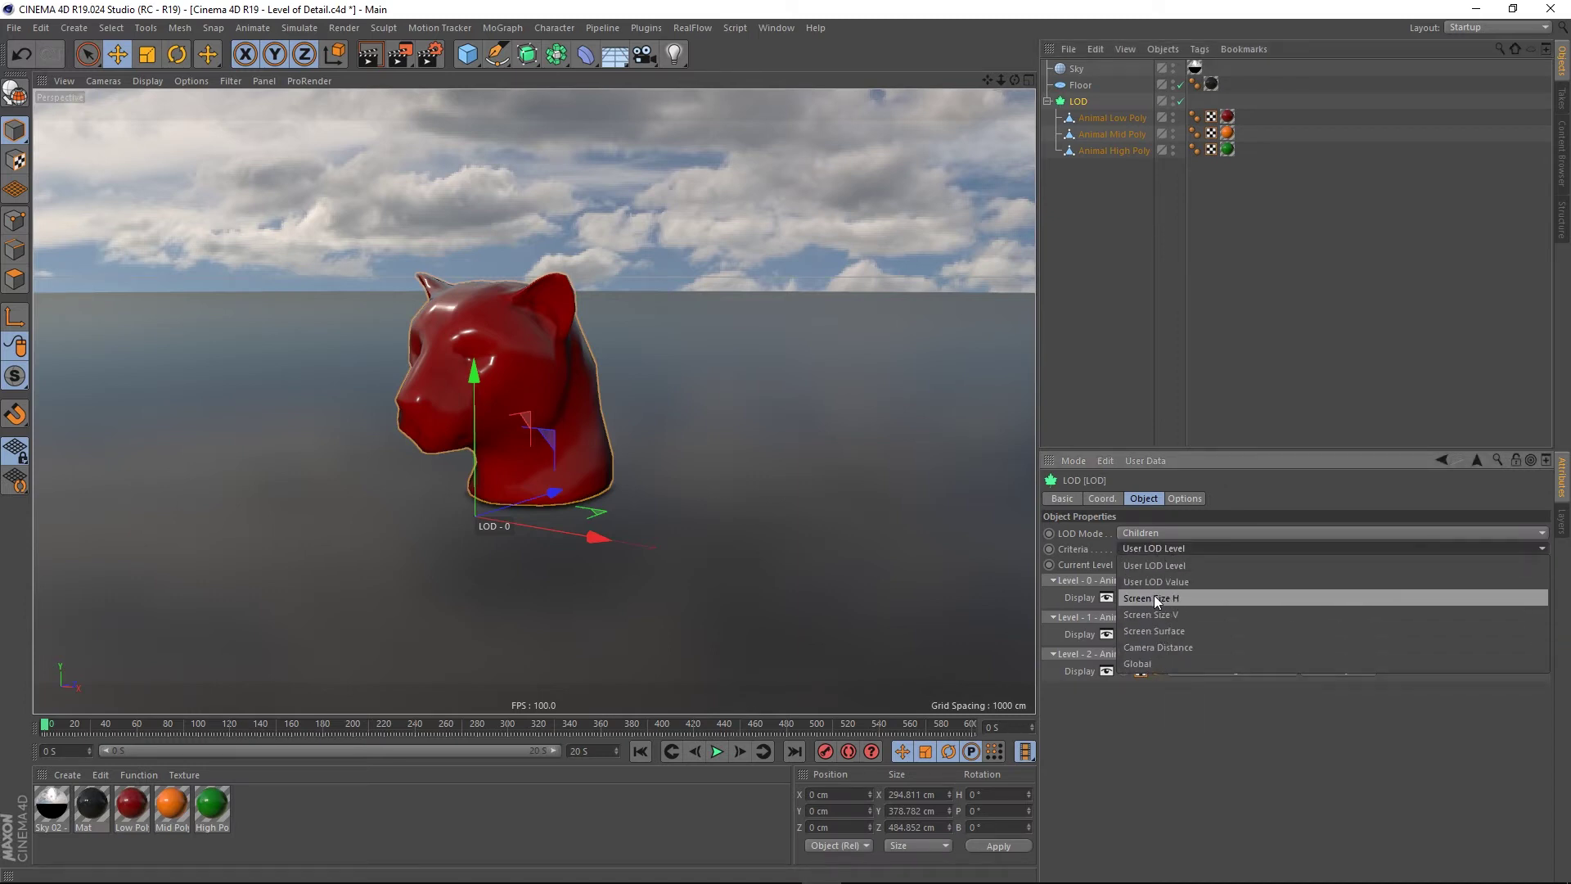
Step: Set LOD Criteria to Screen Size V and test it by sliding the High Poly head right
click(1143, 613)
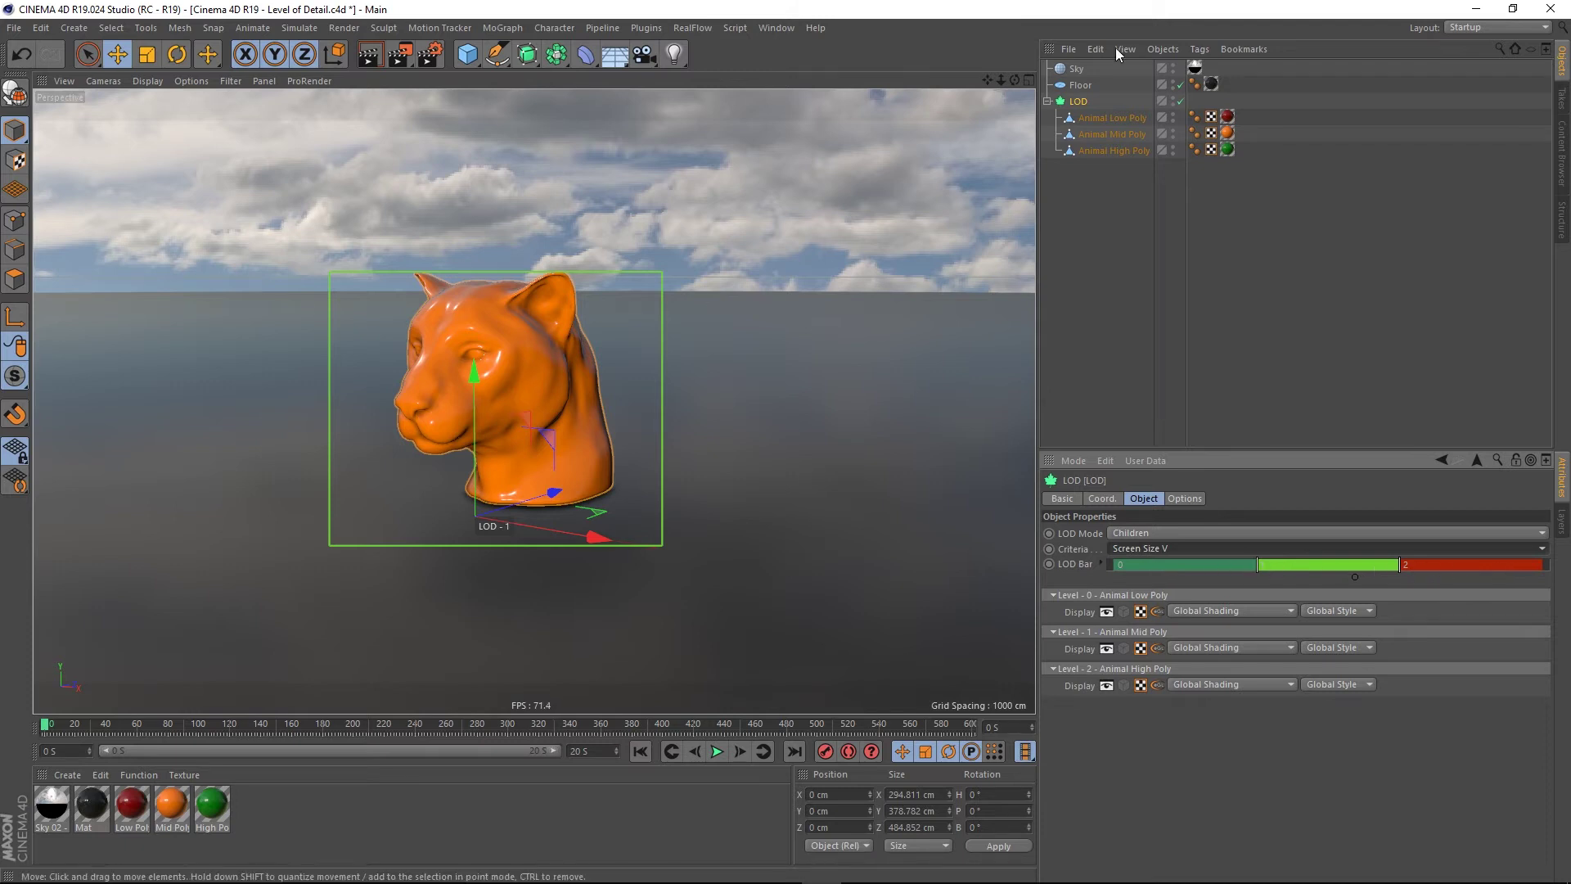
click(1103, 148)
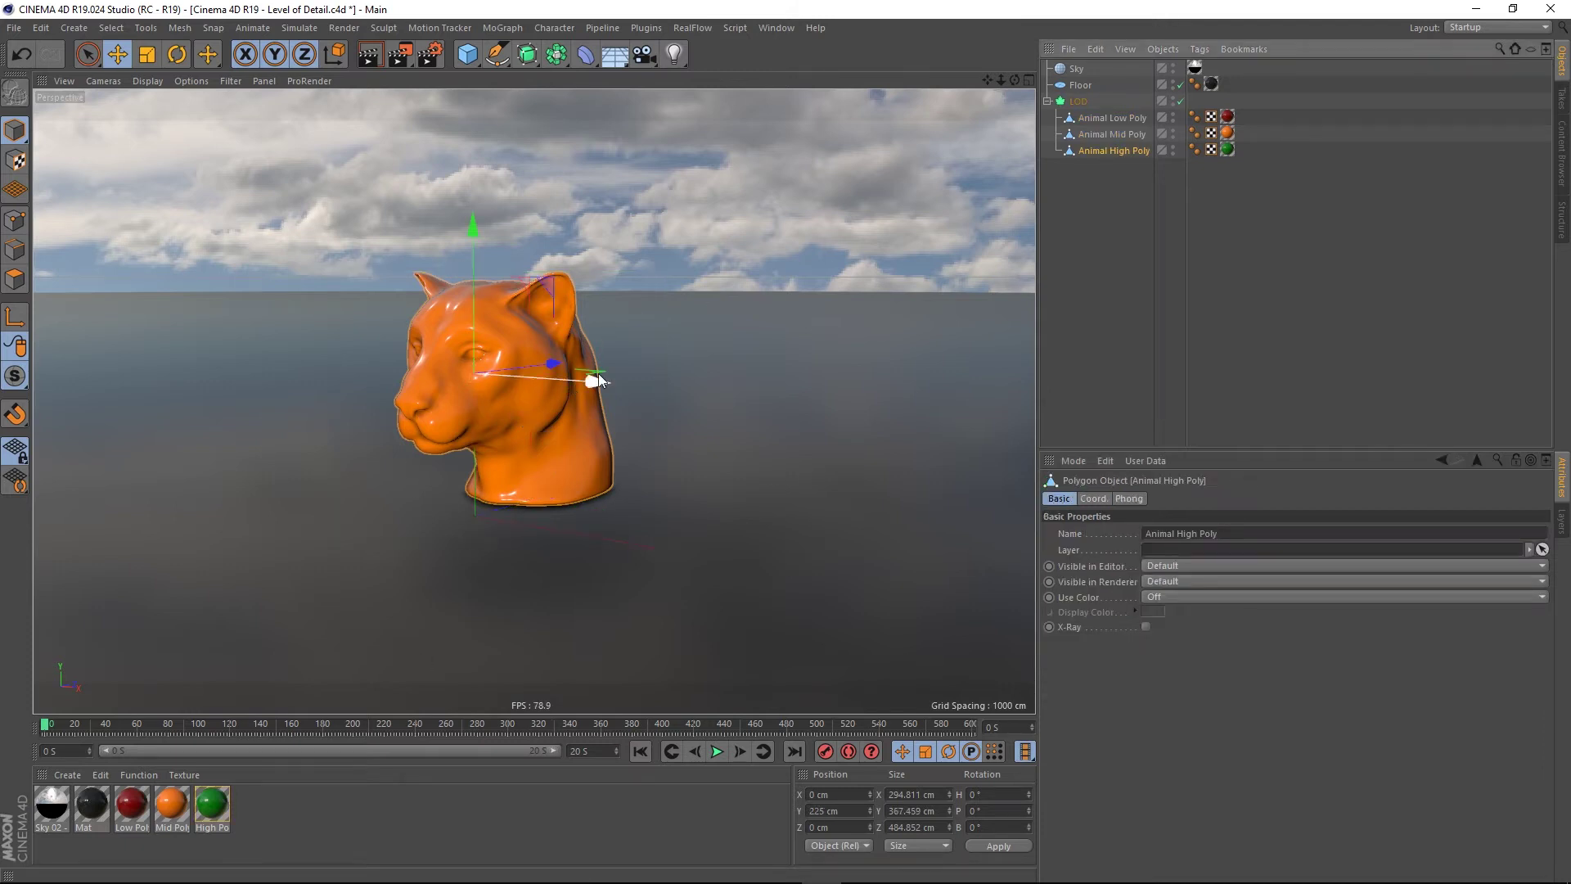
drag(598, 378, 881, 445)
Step: Undo the High Poly head's move back to X 0 and reselect LOD
click(1081, 102)
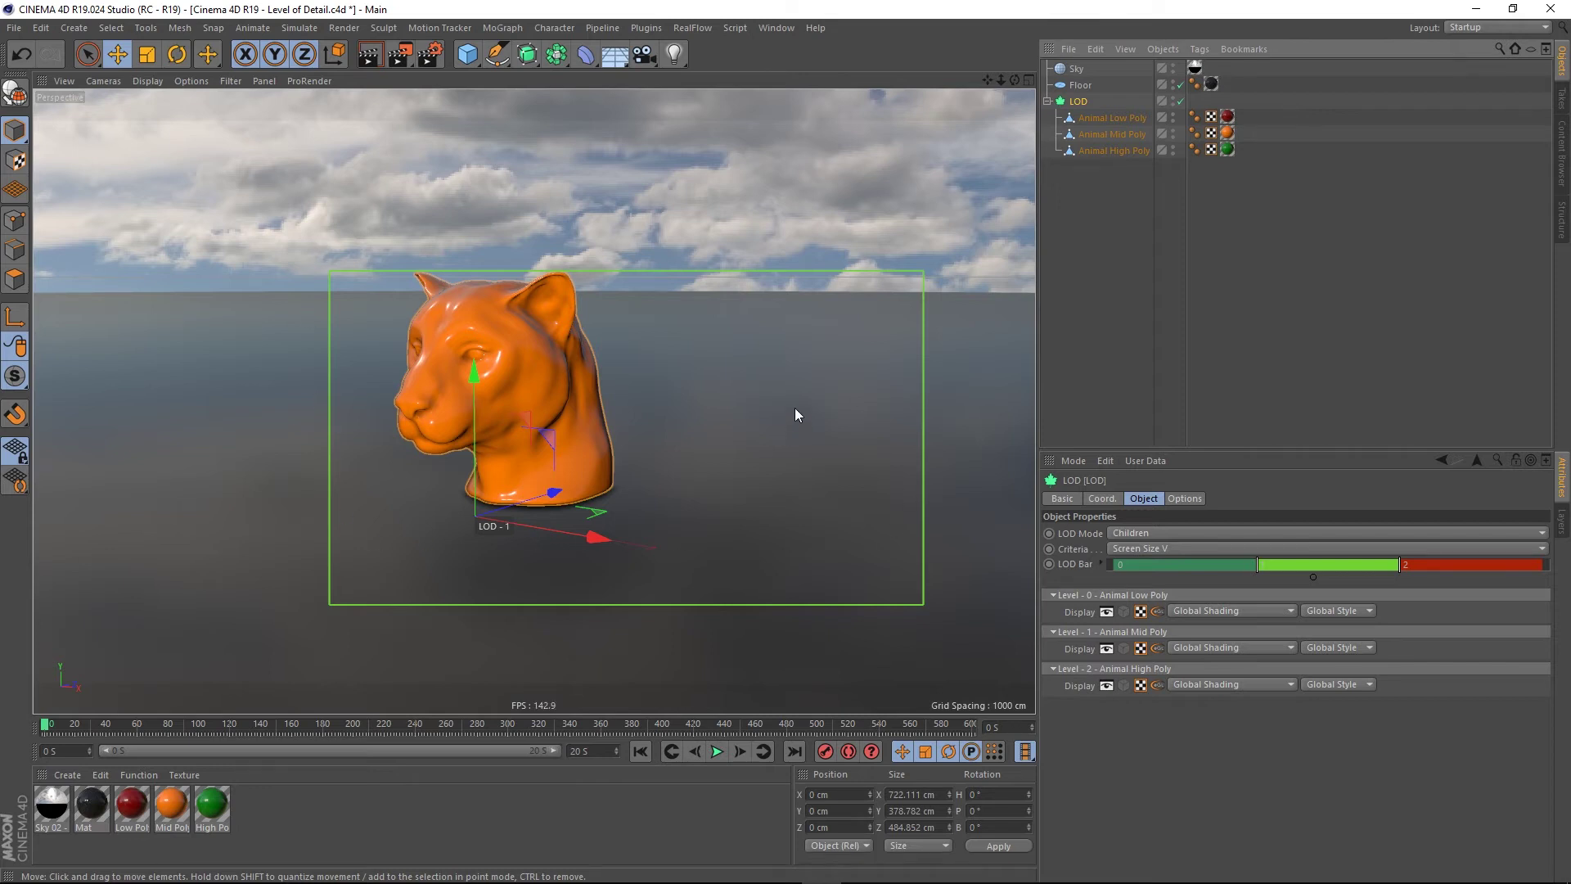
key(ctrl+z)
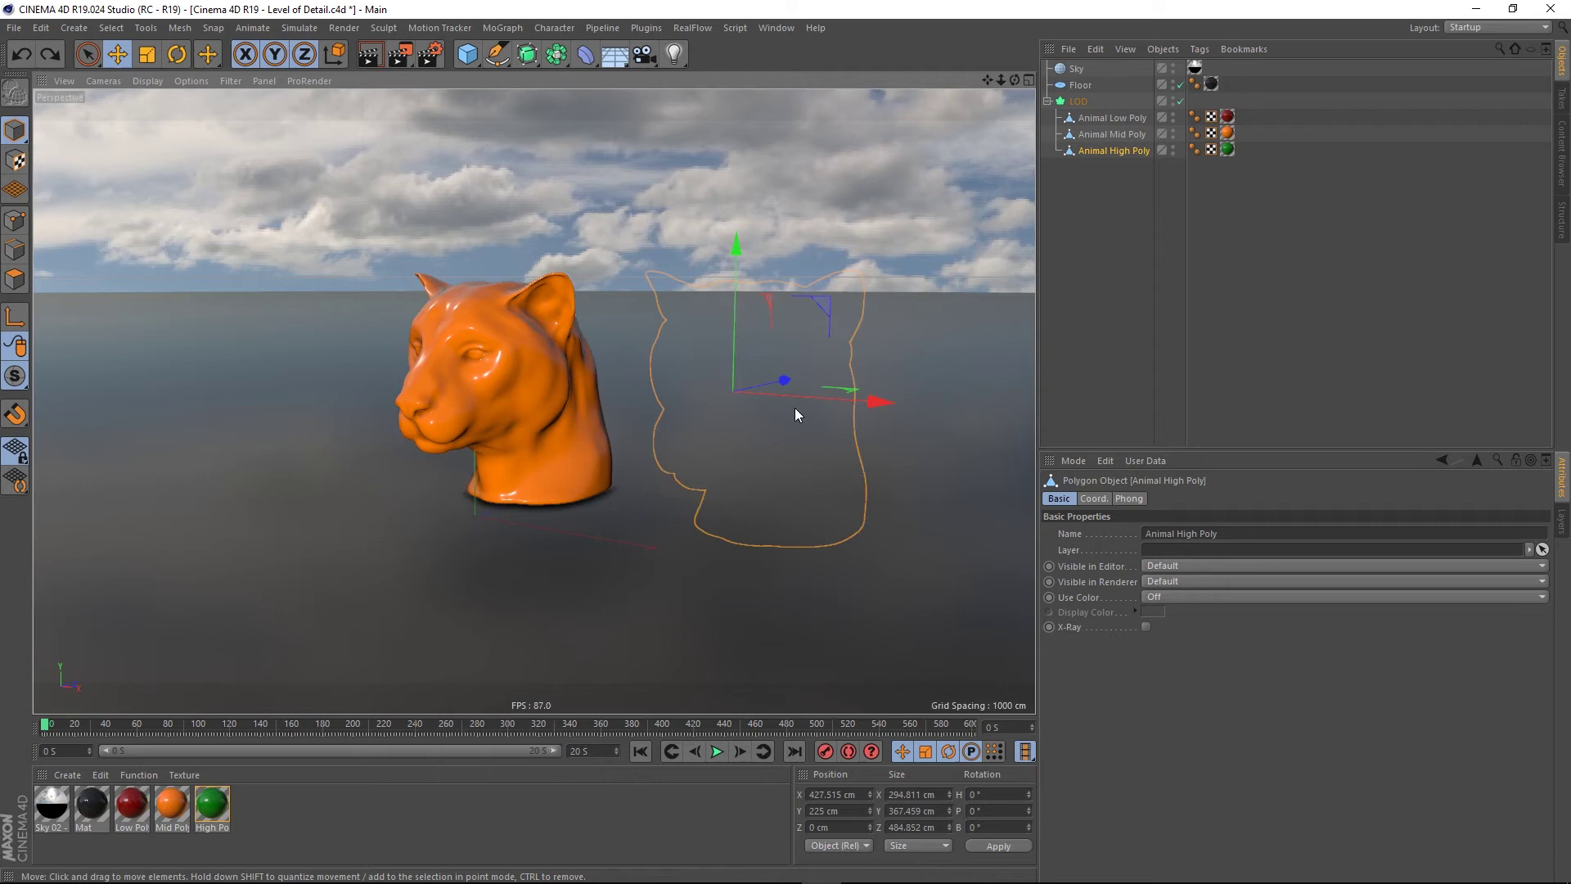
key(ctrl+z)
click(1072, 170)
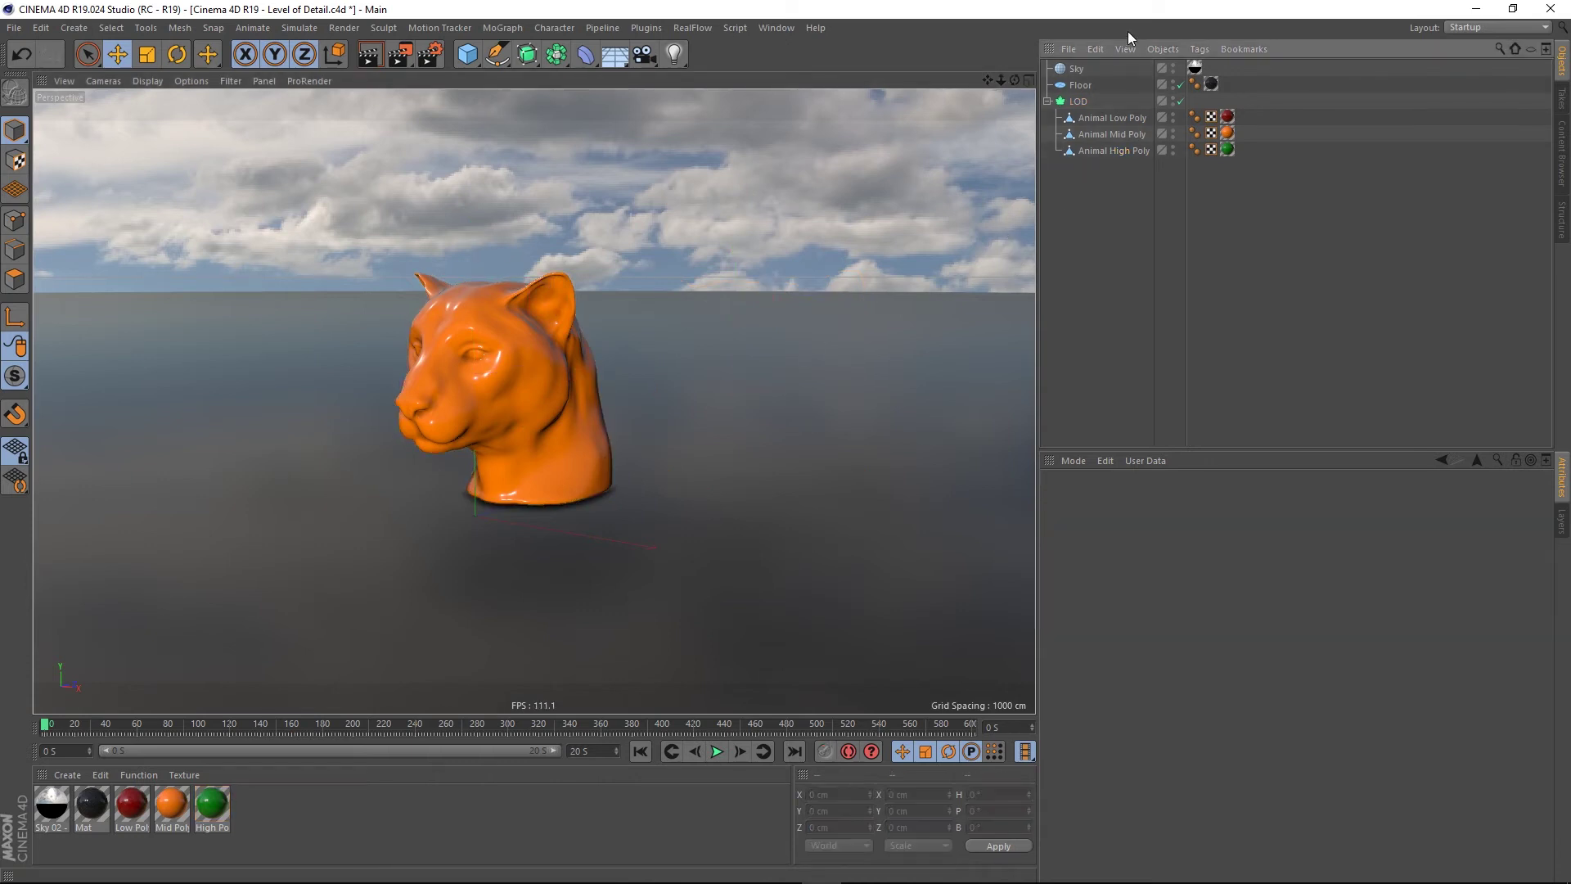
click(1081, 101)
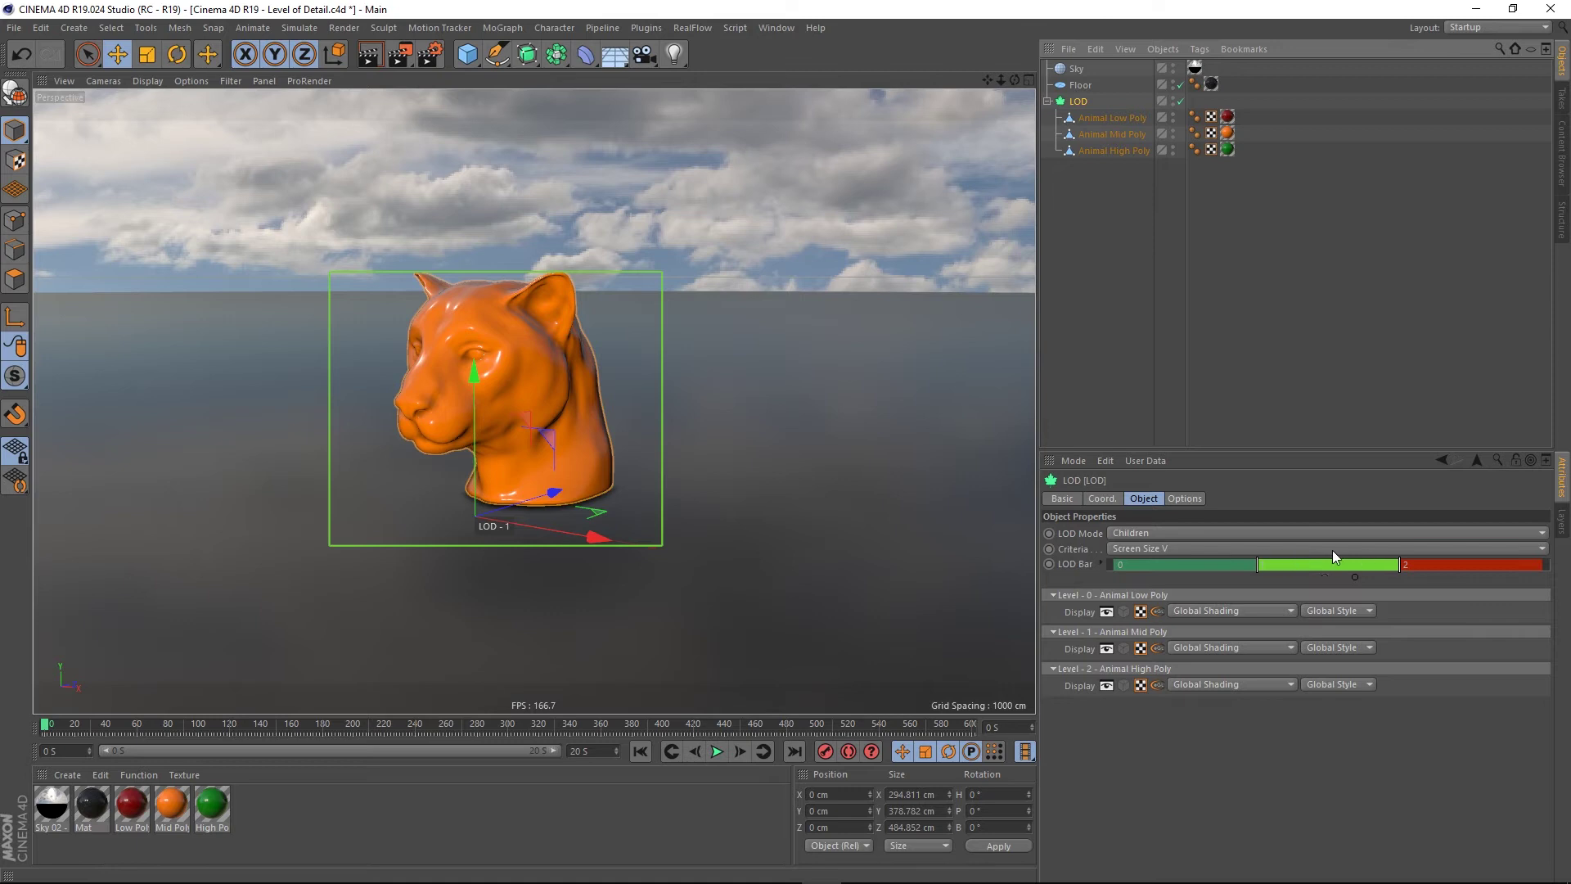
Step: Zoom in and out to watch LOD levels swap, ending close on the red Low Poly head
scroll(499, 380, up, 4)
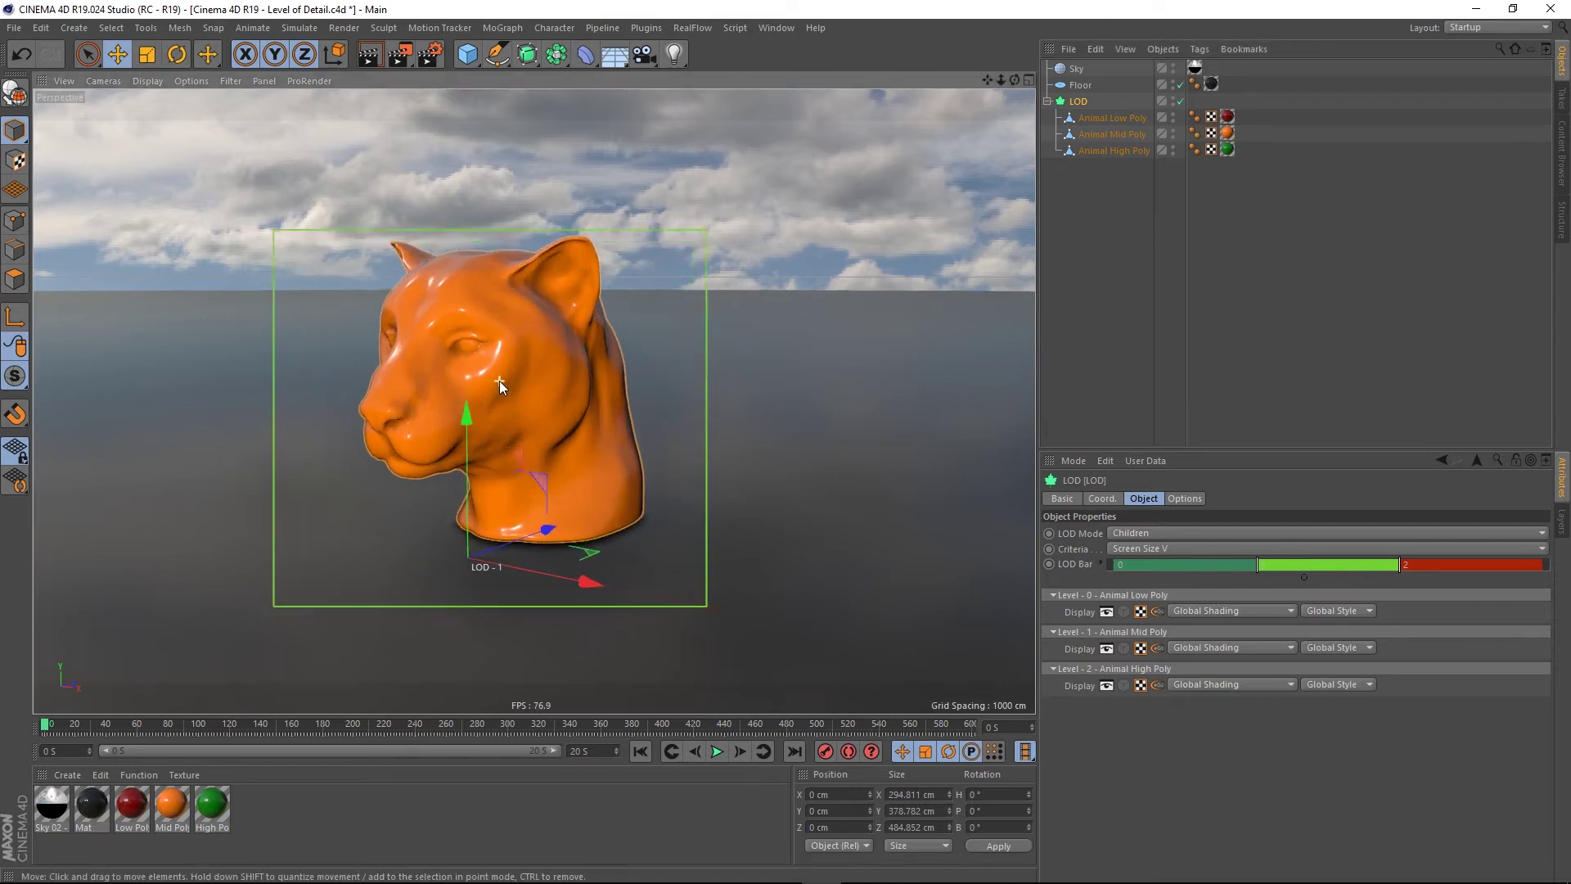
scroll(504, 384, down, 3)
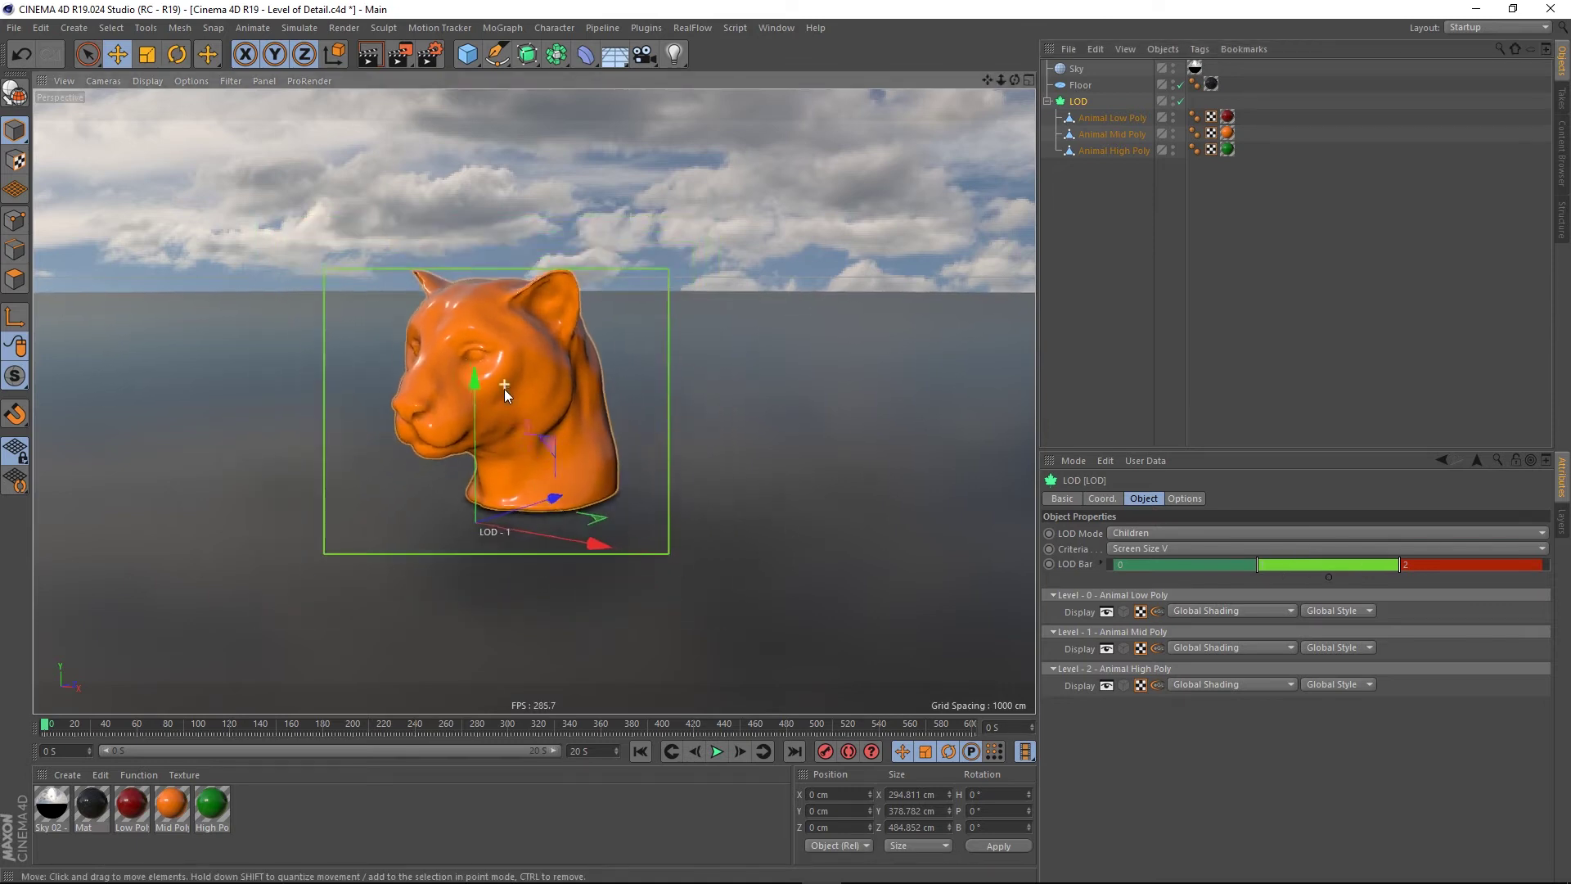
scroll(503, 390, down, 6)
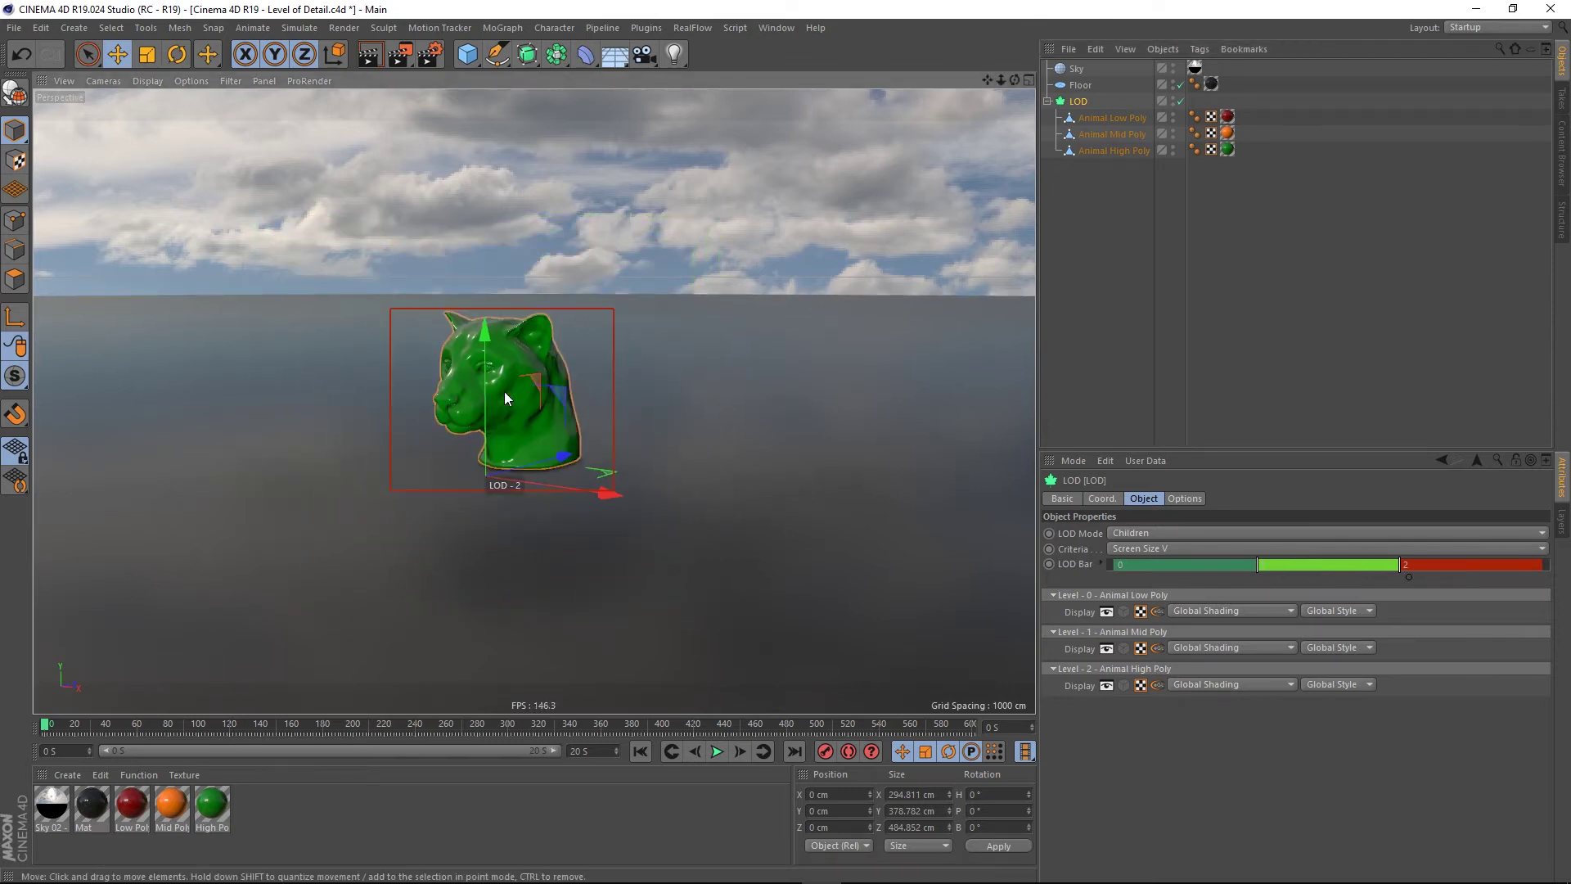
scroll(515, 406, down, 2)
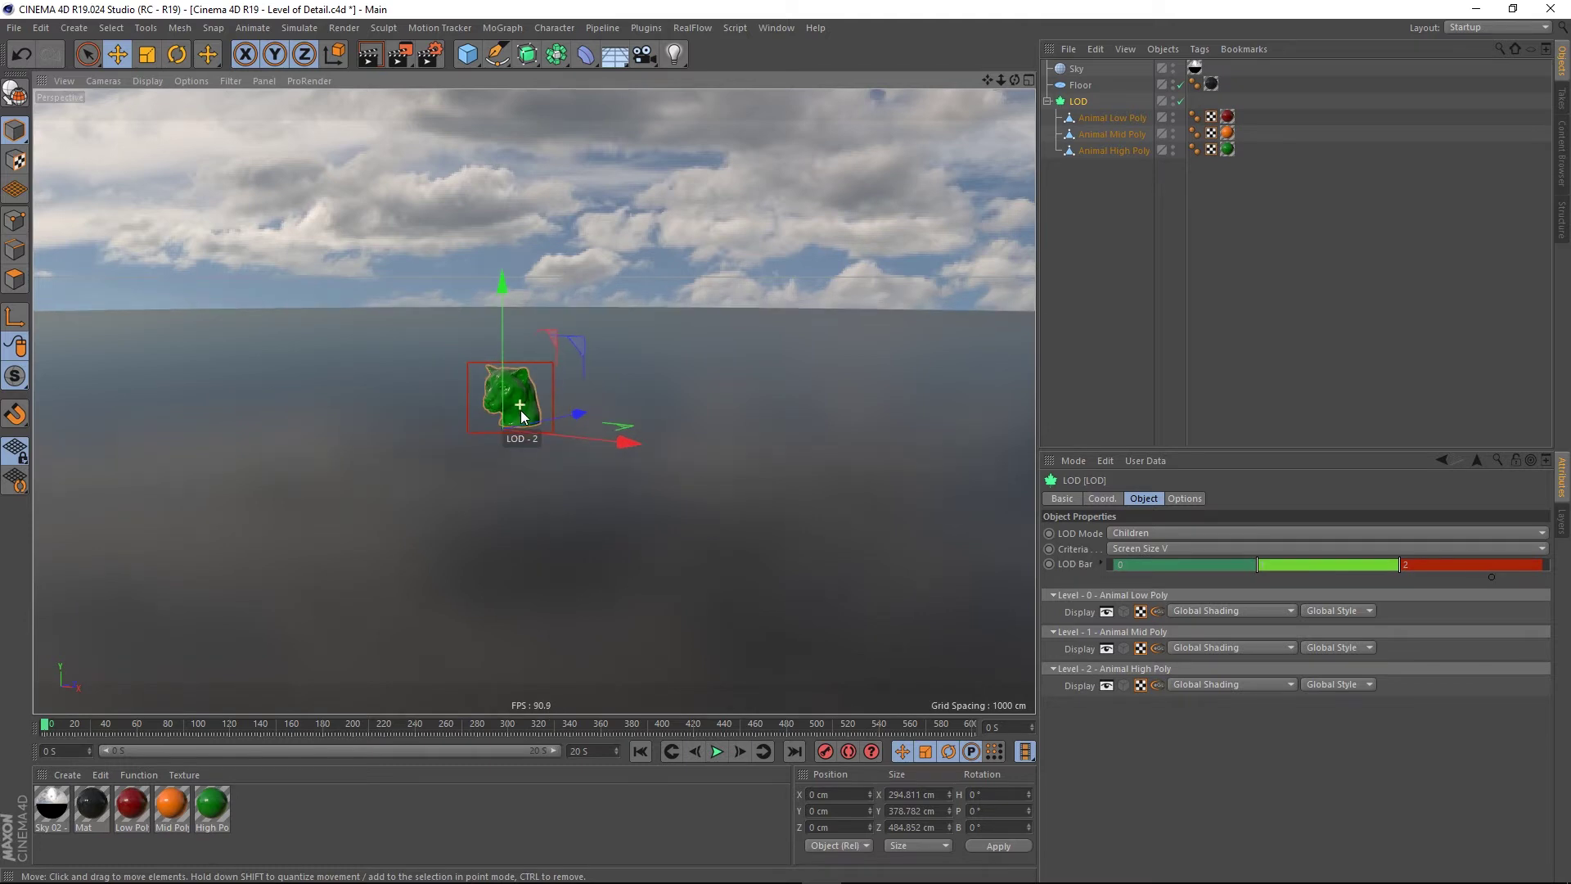
scroll(475, 390, up, 7)
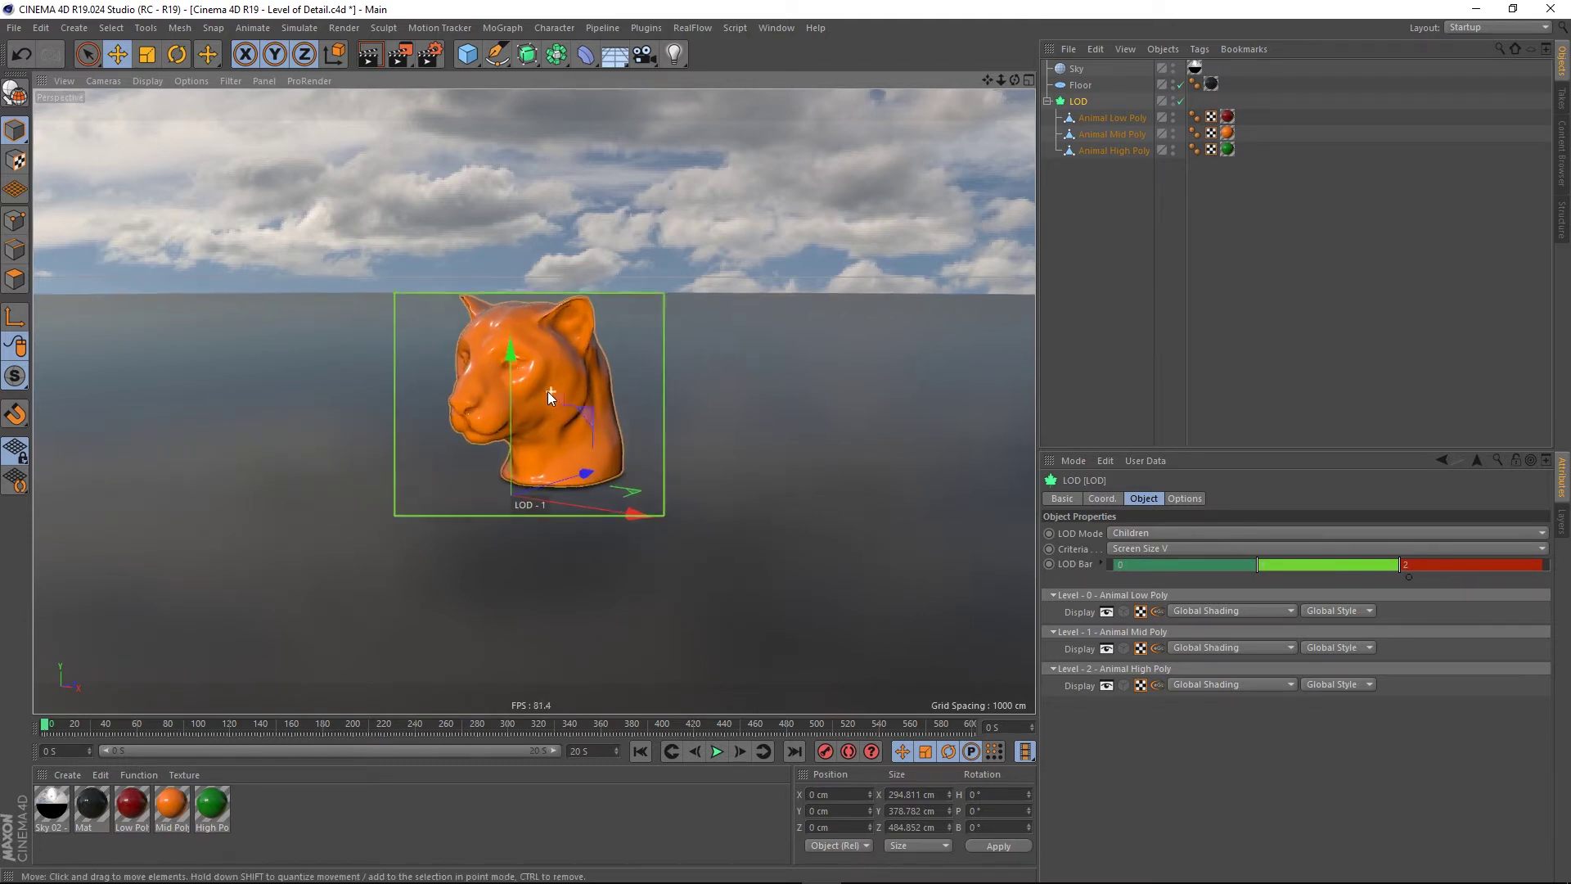
scroll(548, 391, up, 5)
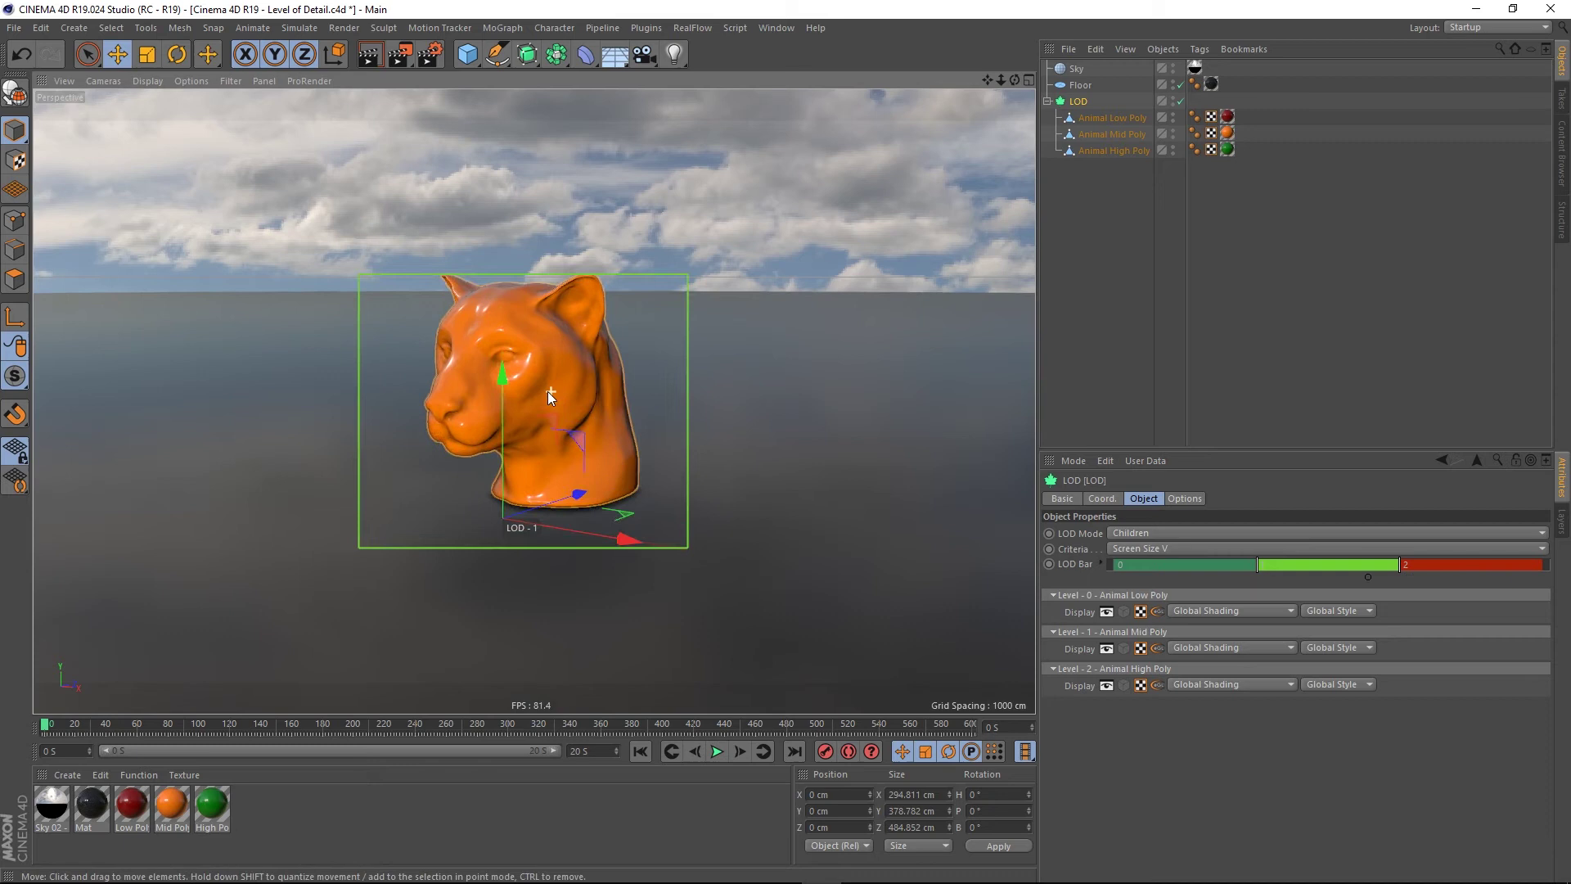
scroll(535, 373, up, 6)
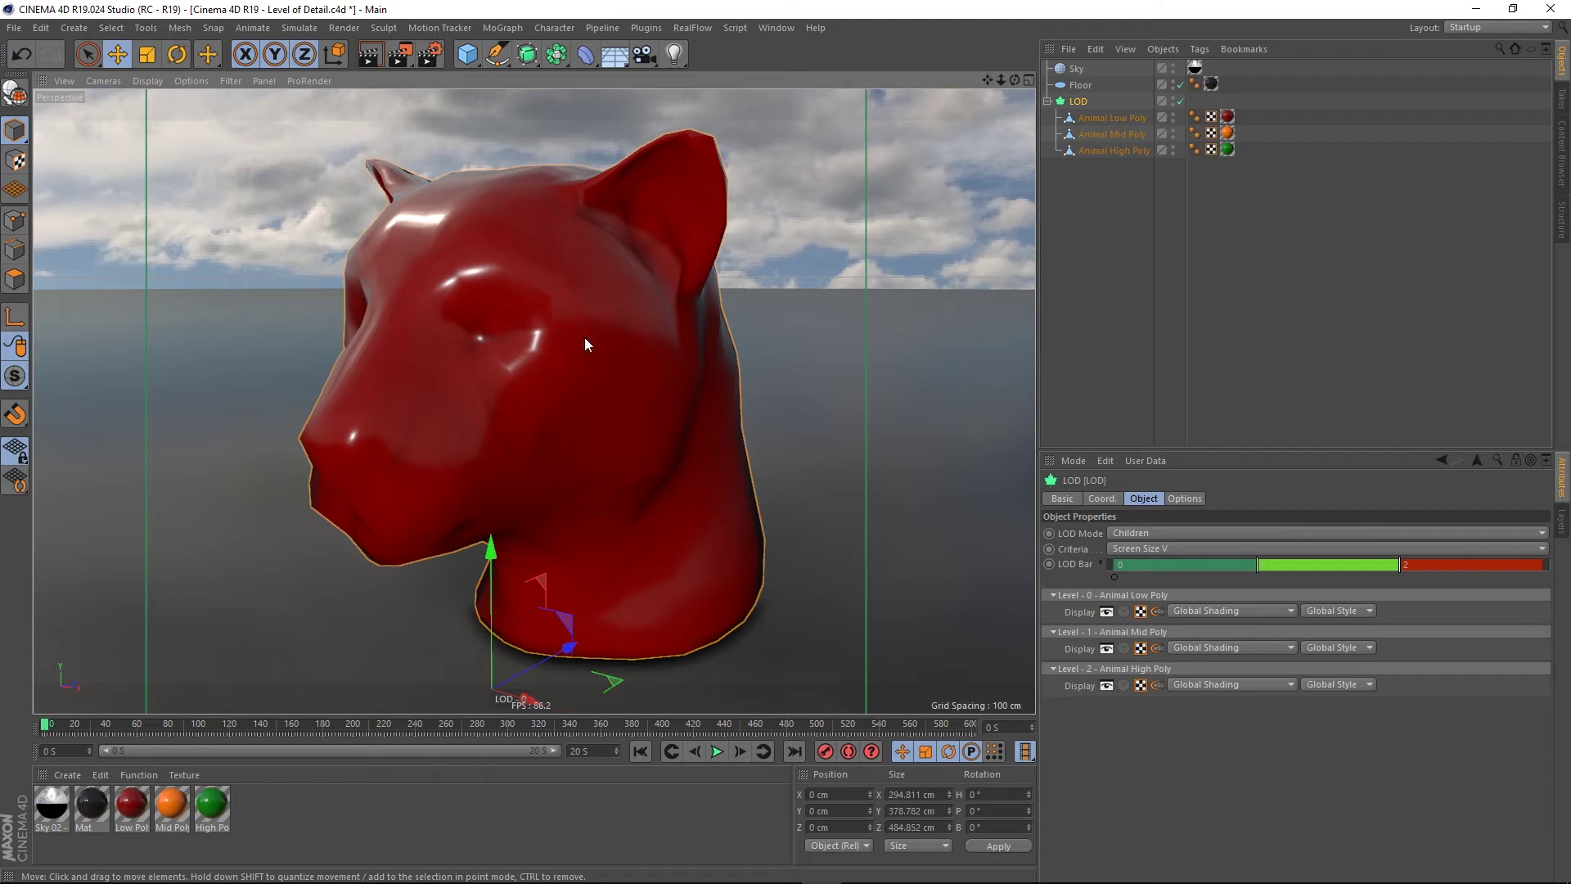
scroll(593, 354, down, 3)
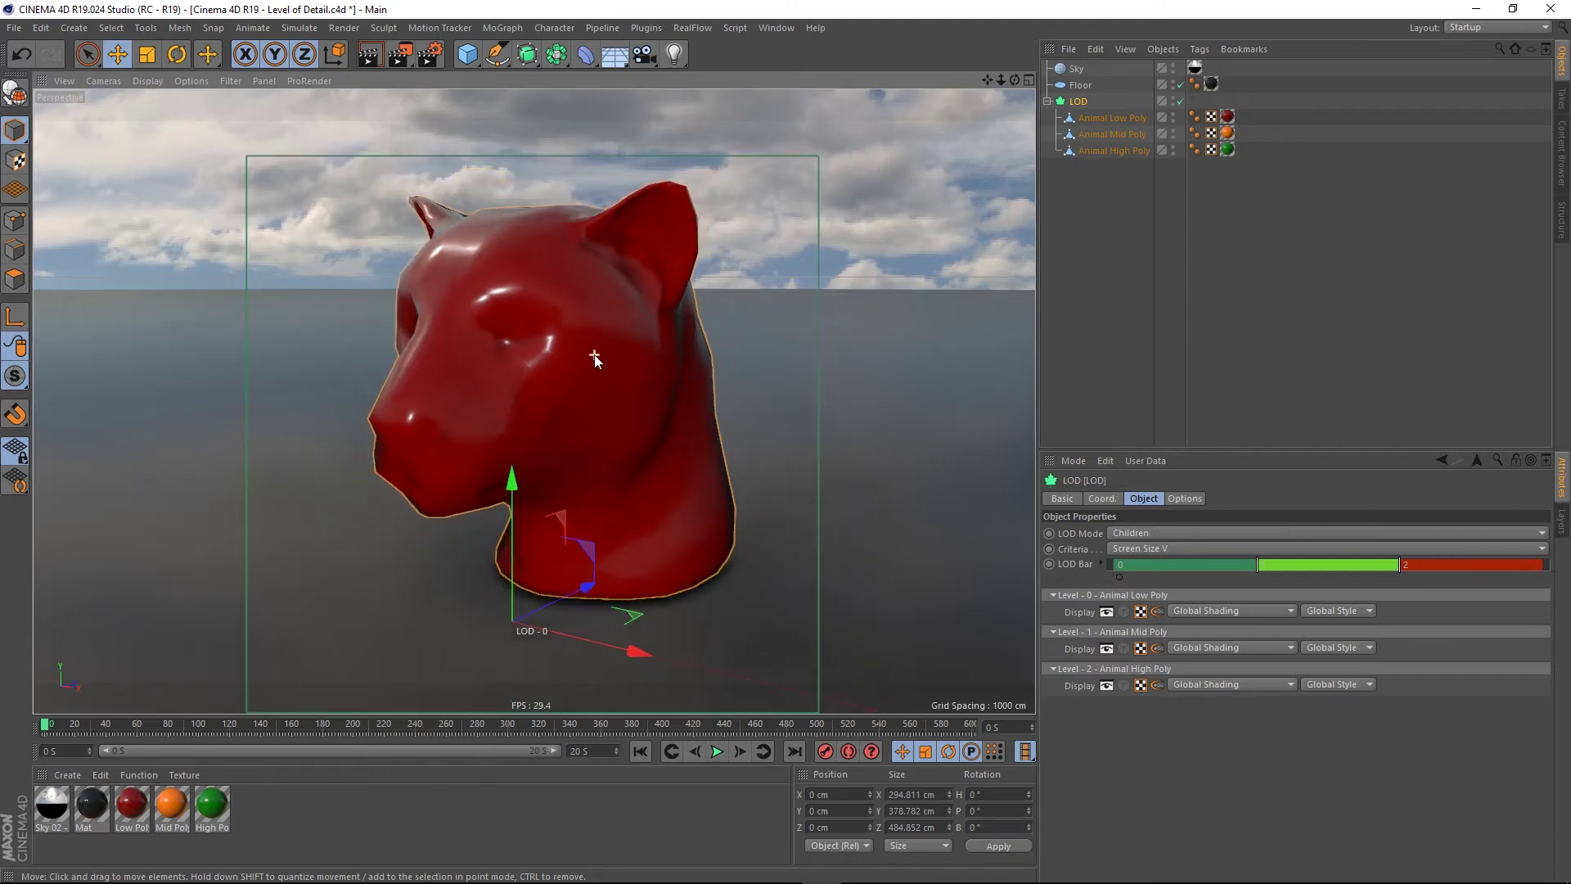
Step: Move Animal High Poly to the top of LOD's children
scroll(607, 386, up, 2)
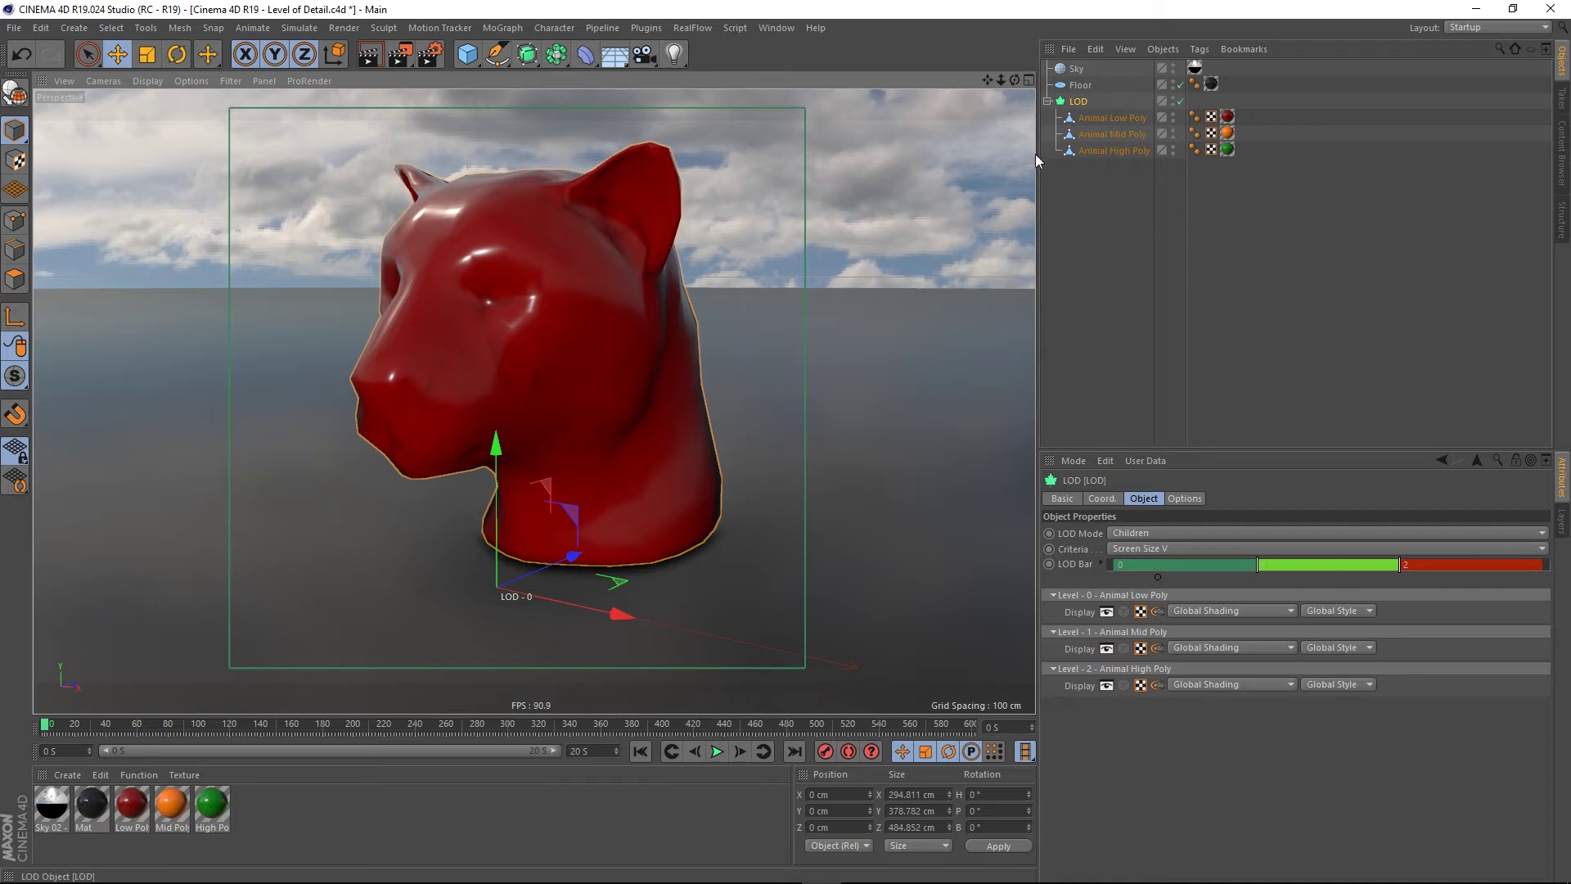
click(1110, 164)
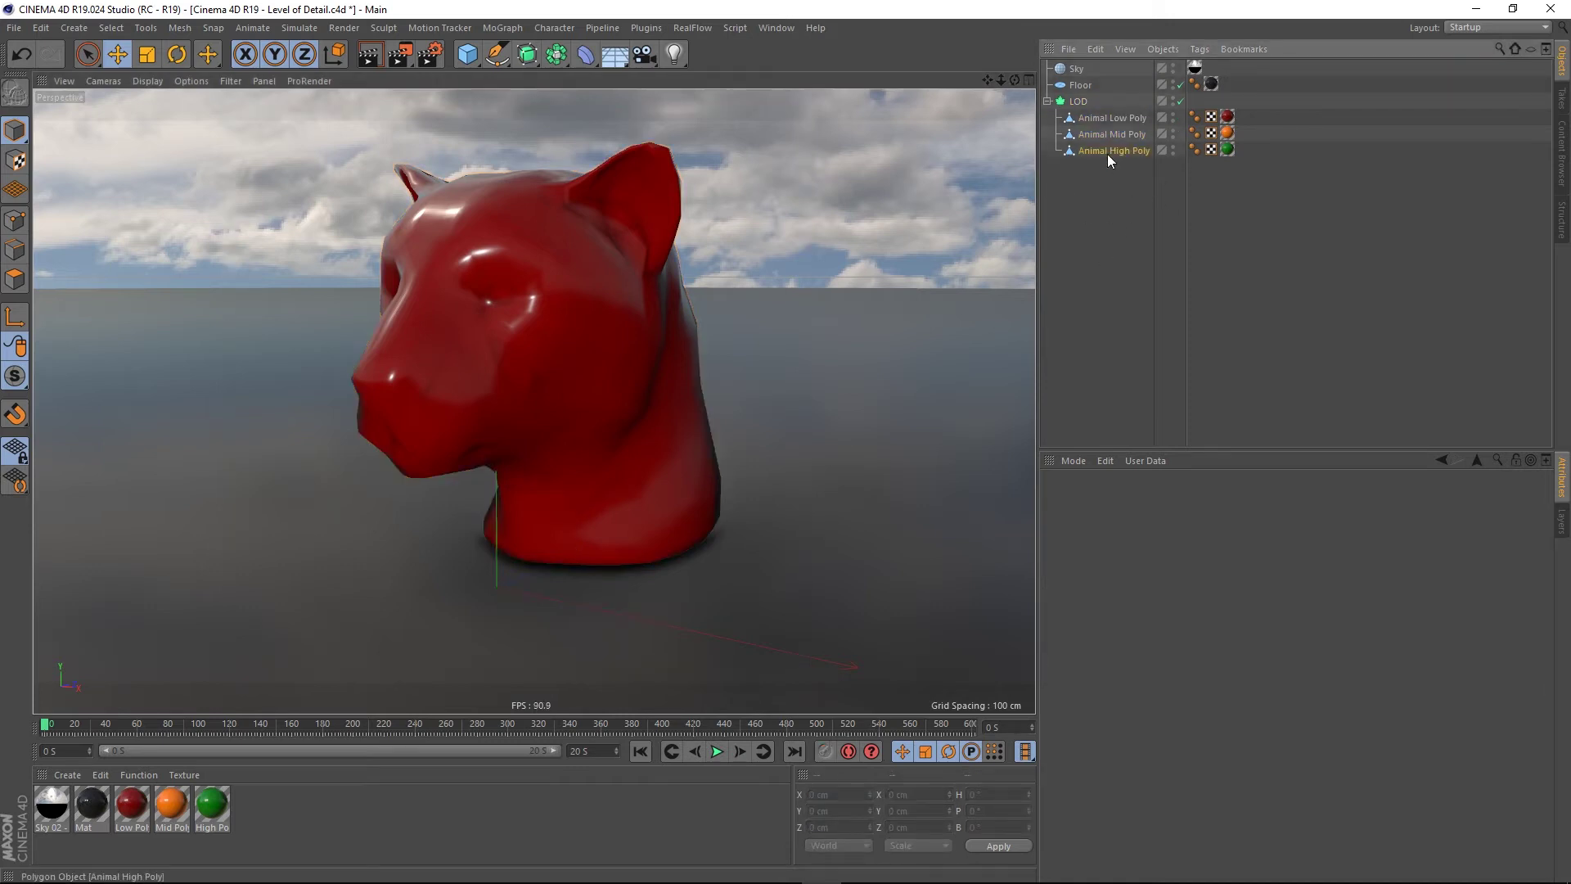
drag(1097, 115, 1118, 126)
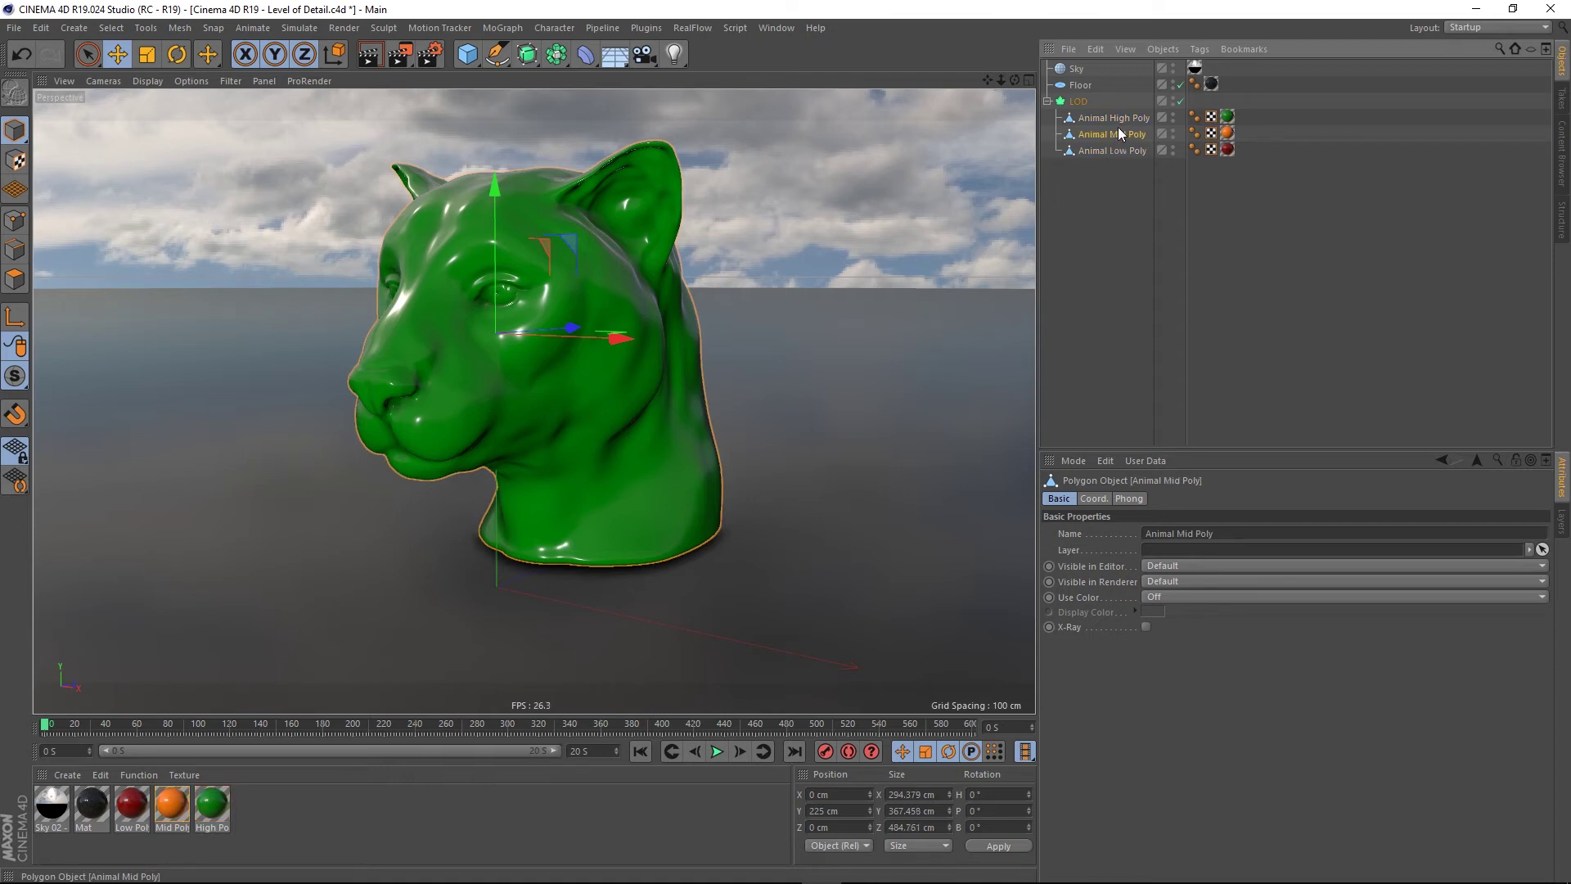
Step: Place Animal Mid Poly between High Poly and Low Poly under LOD
click(1088, 150)
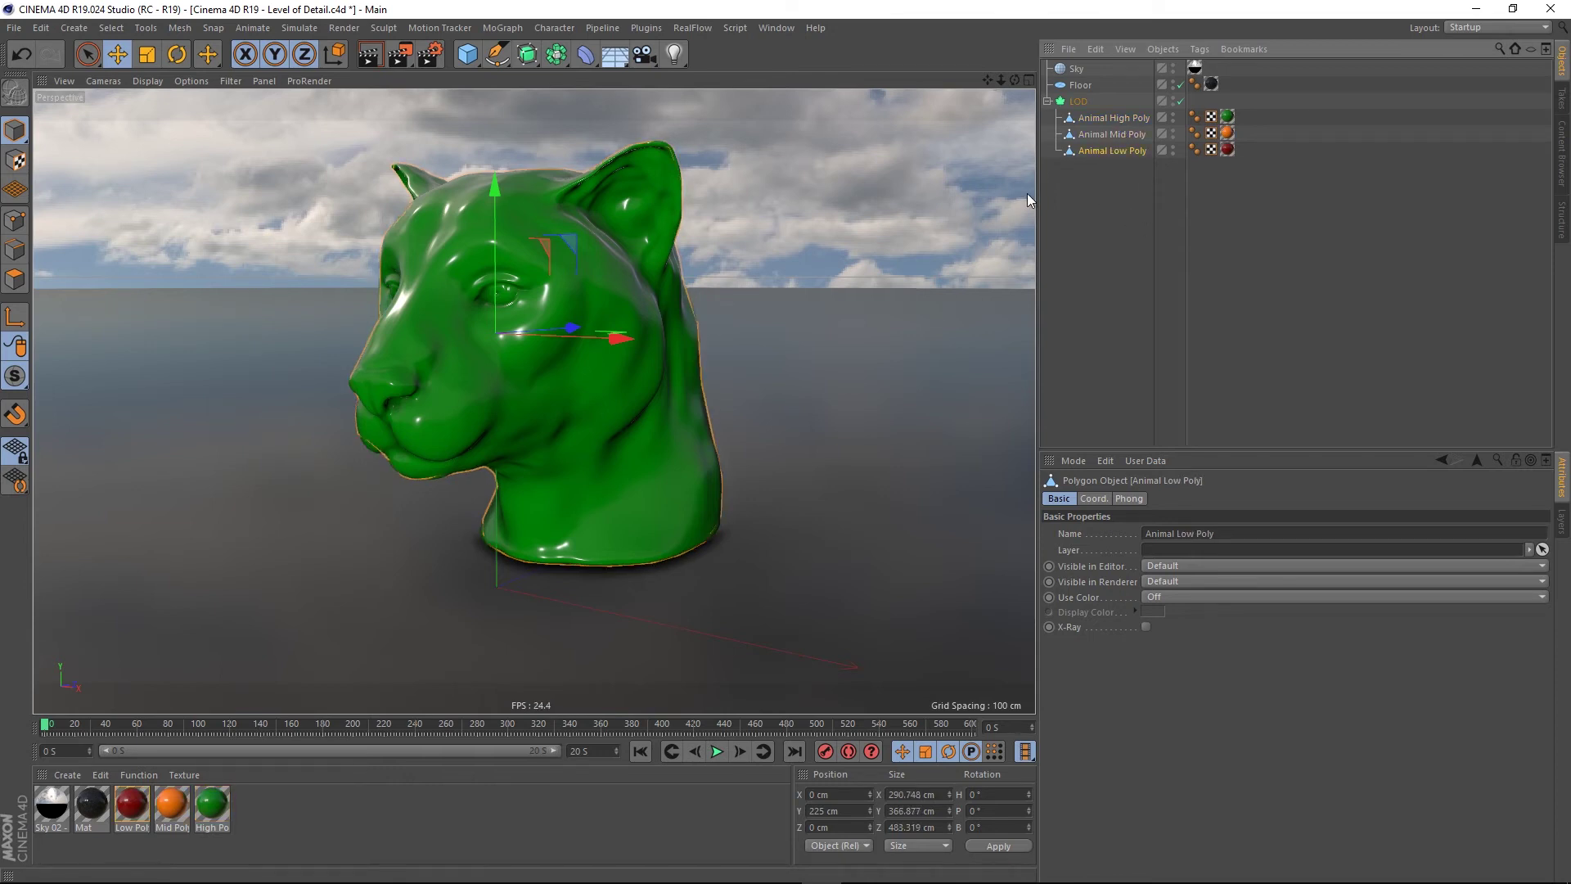
scroll(518, 297, up, 3)
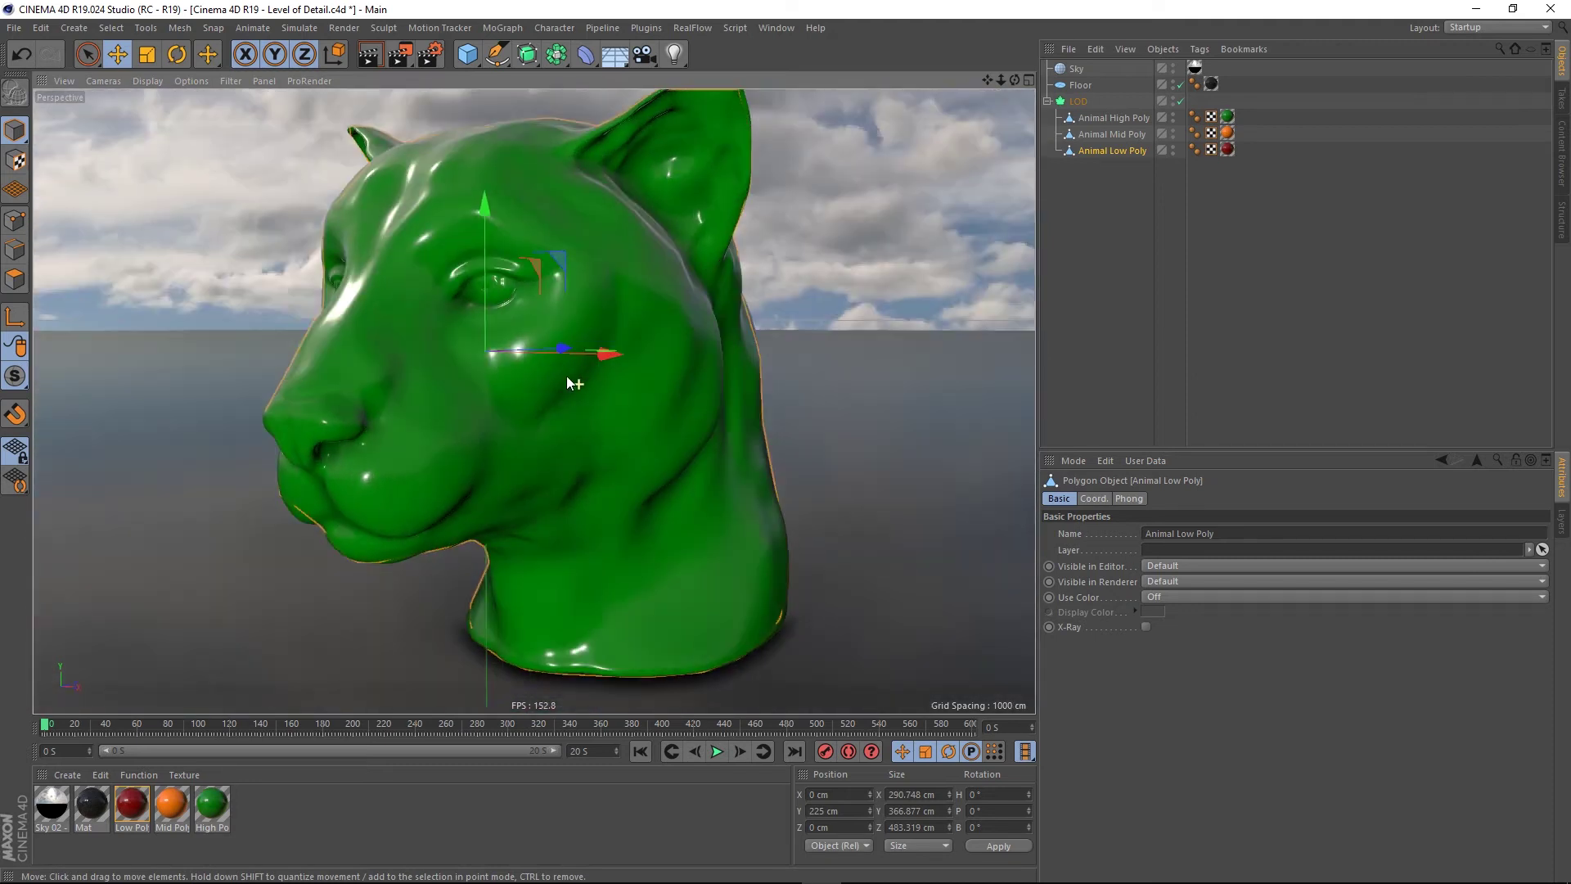
alt+drag(567, 377, 563, 367)
Step: Zoom out and orbit to confirm green head close, orange mid-distance, red far
click(1110, 121)
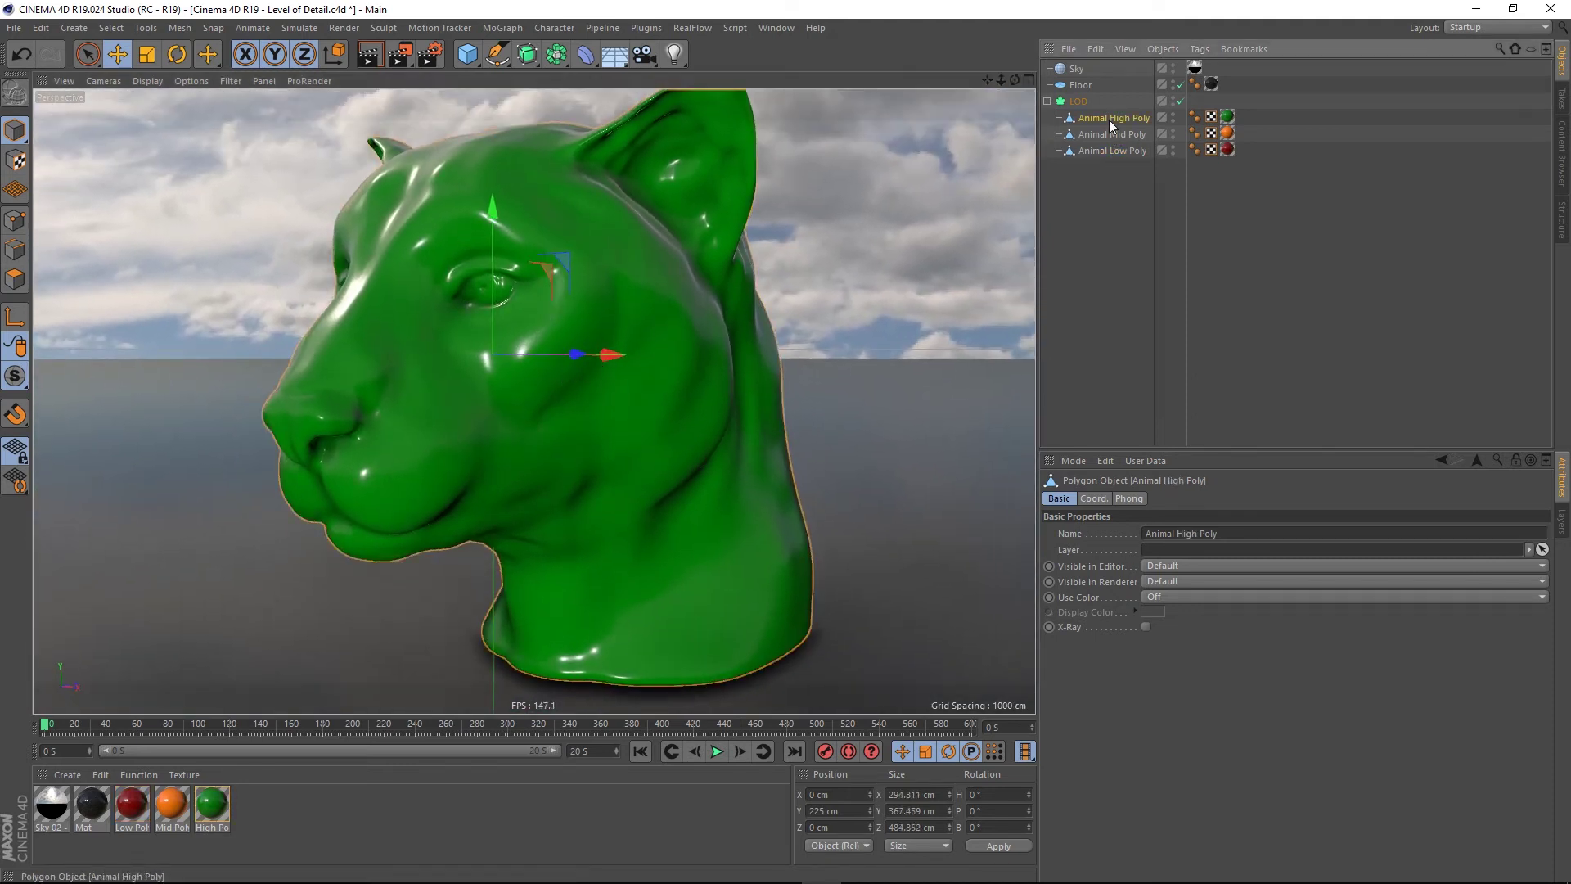
click(1094, 250)
scroll(636, 368, down, 4)
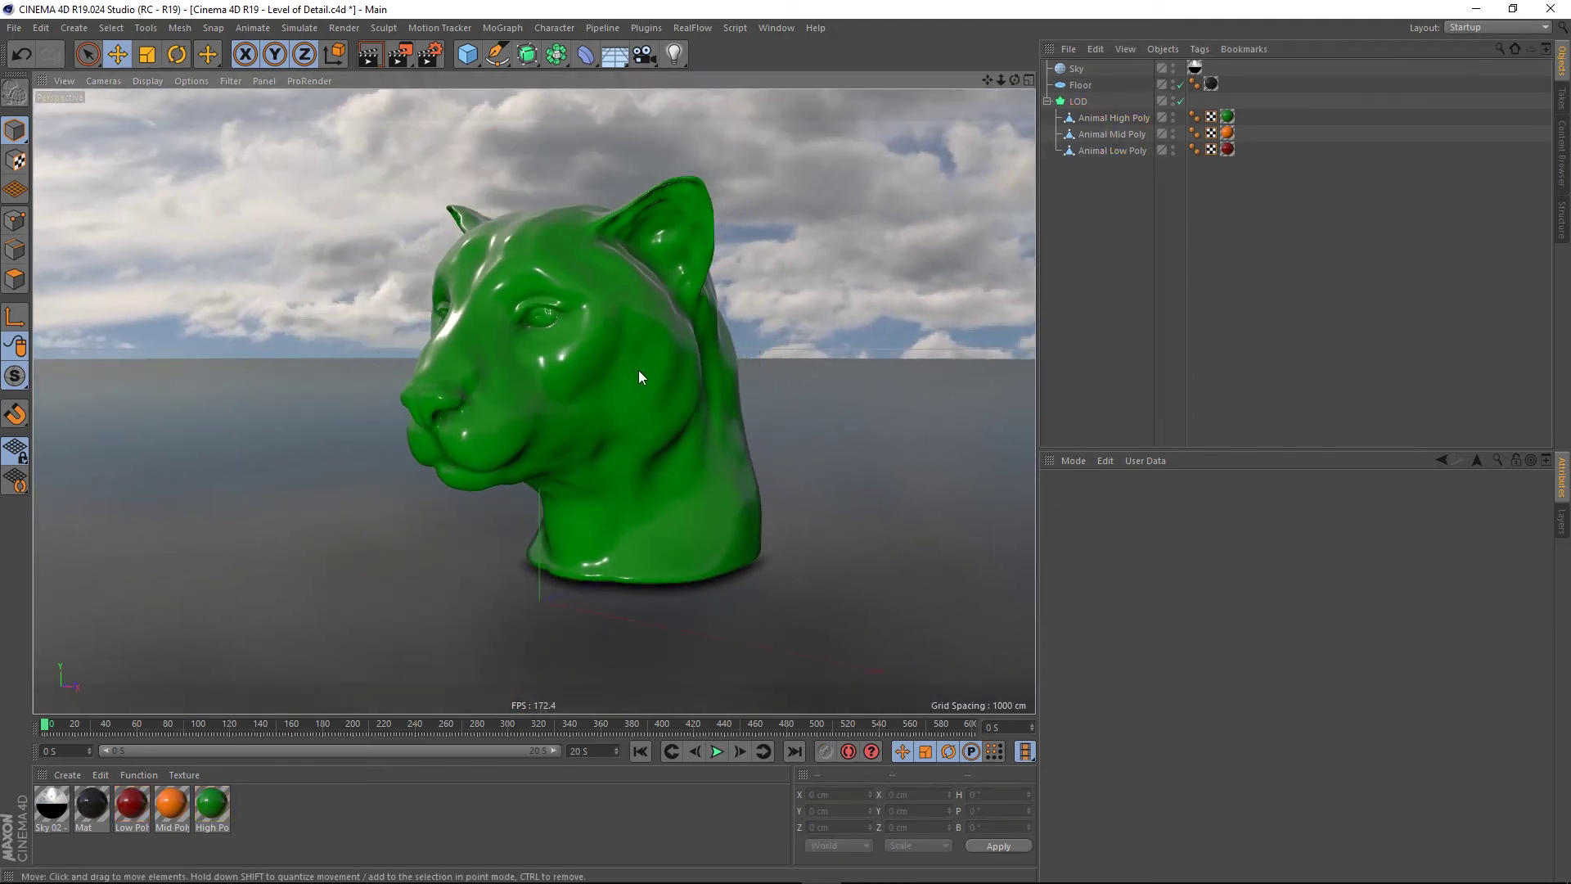
scroll(638, 369, down, 2)
alt+drag(638, 369, 571, 325)
scroll(613, 369, down, 1)
scroll(623, 404, down, 3)
scroll(622, 404, down, 3)
scroll(602, 395, up, 8)
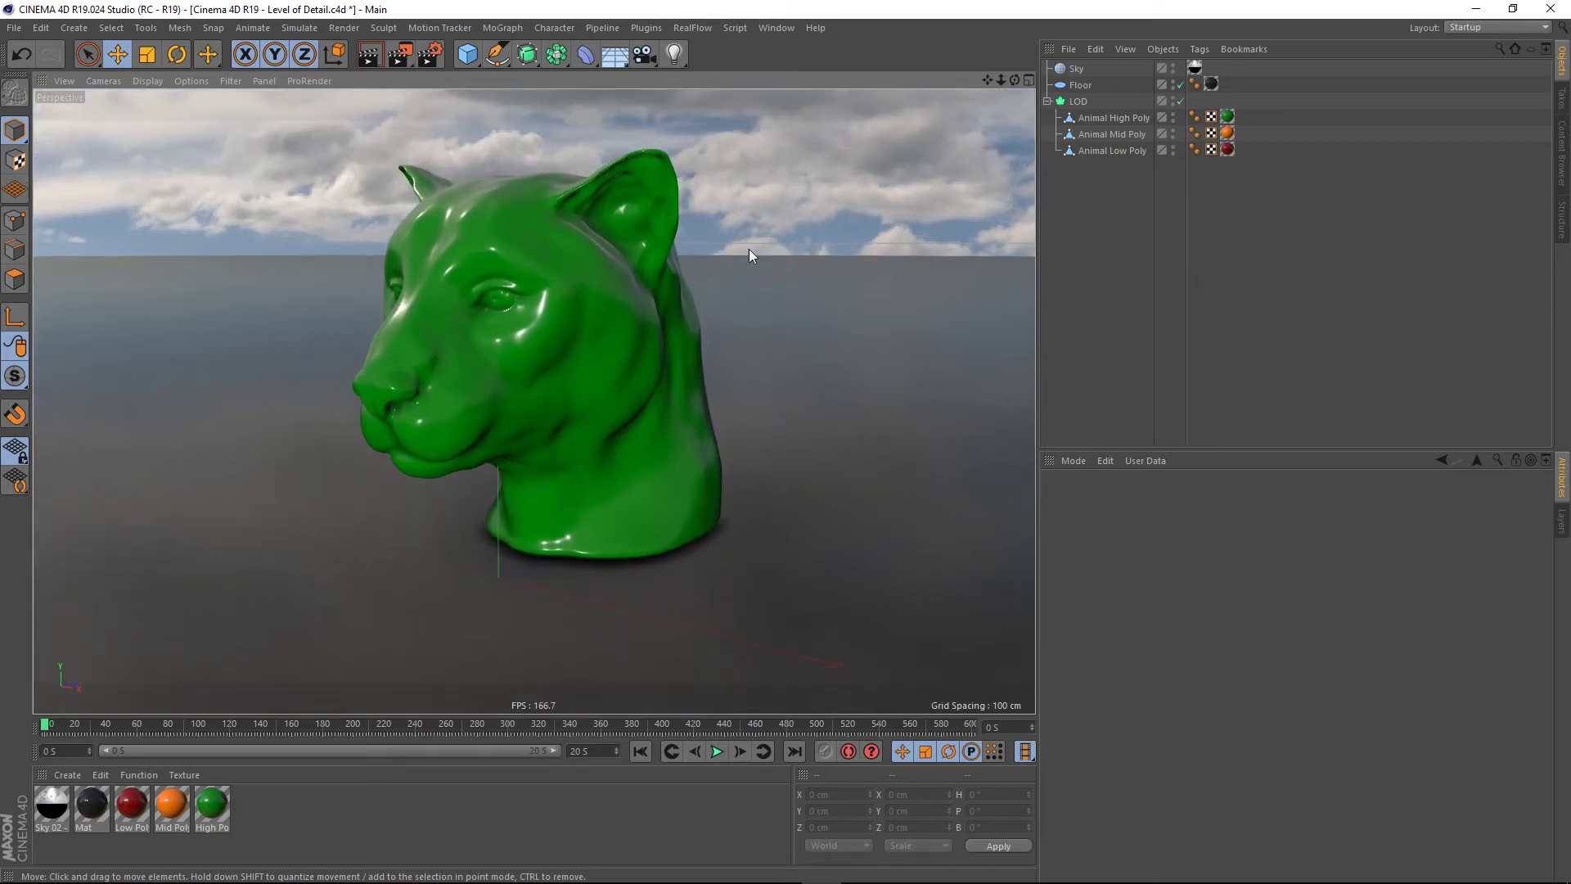
Step: Select LOD to show its level settings and reframe the head in the view
click(1078, 101)
scroll(557, 319, down, 3)
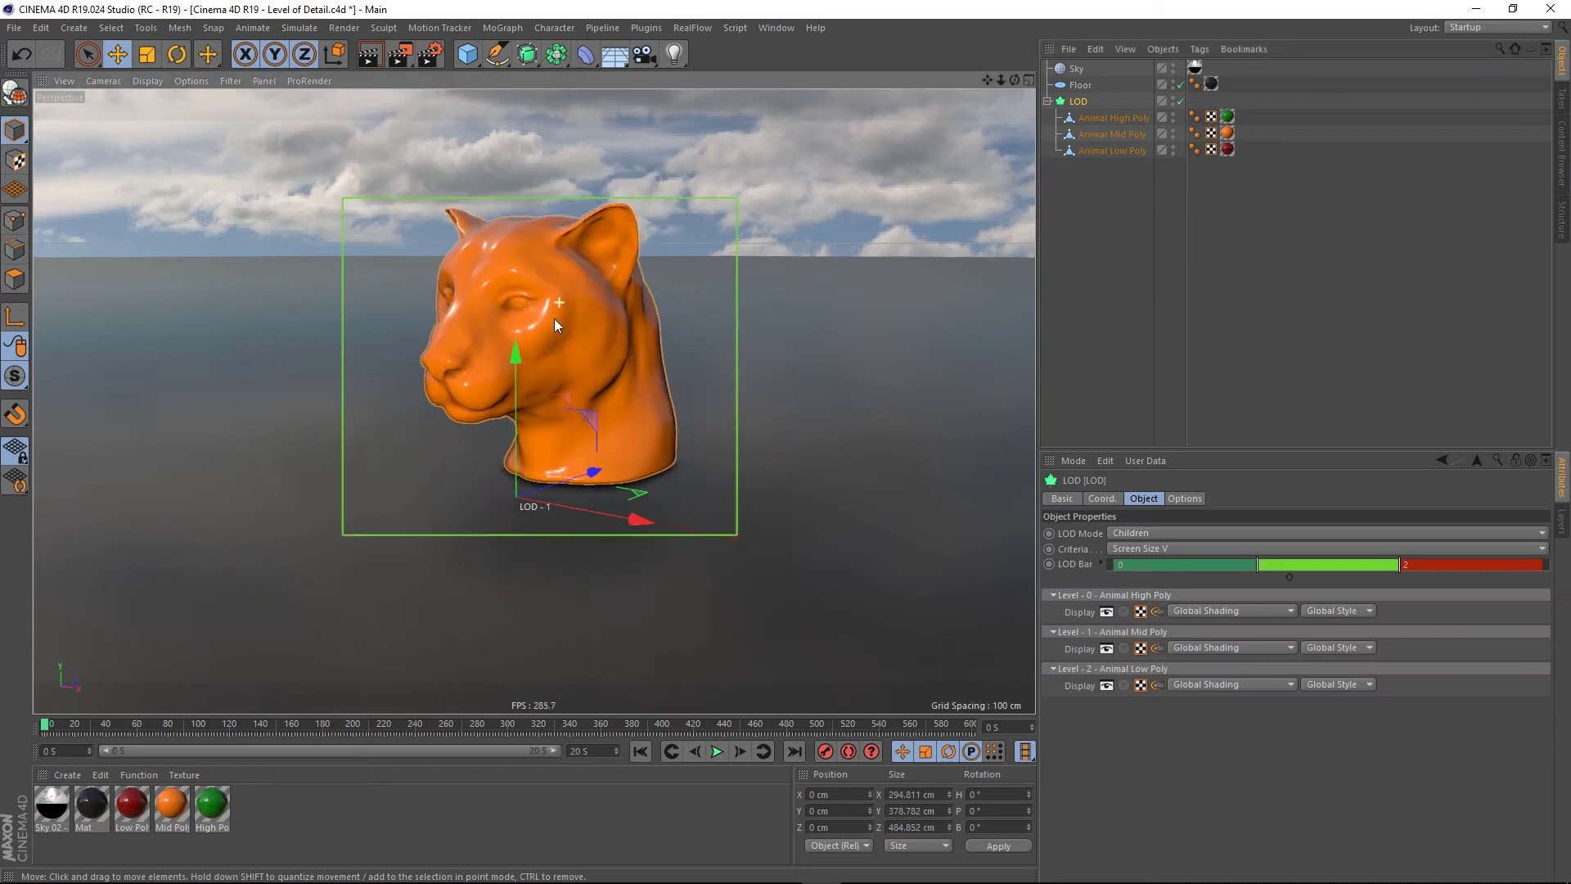
scroll(575, 322, down, 5)
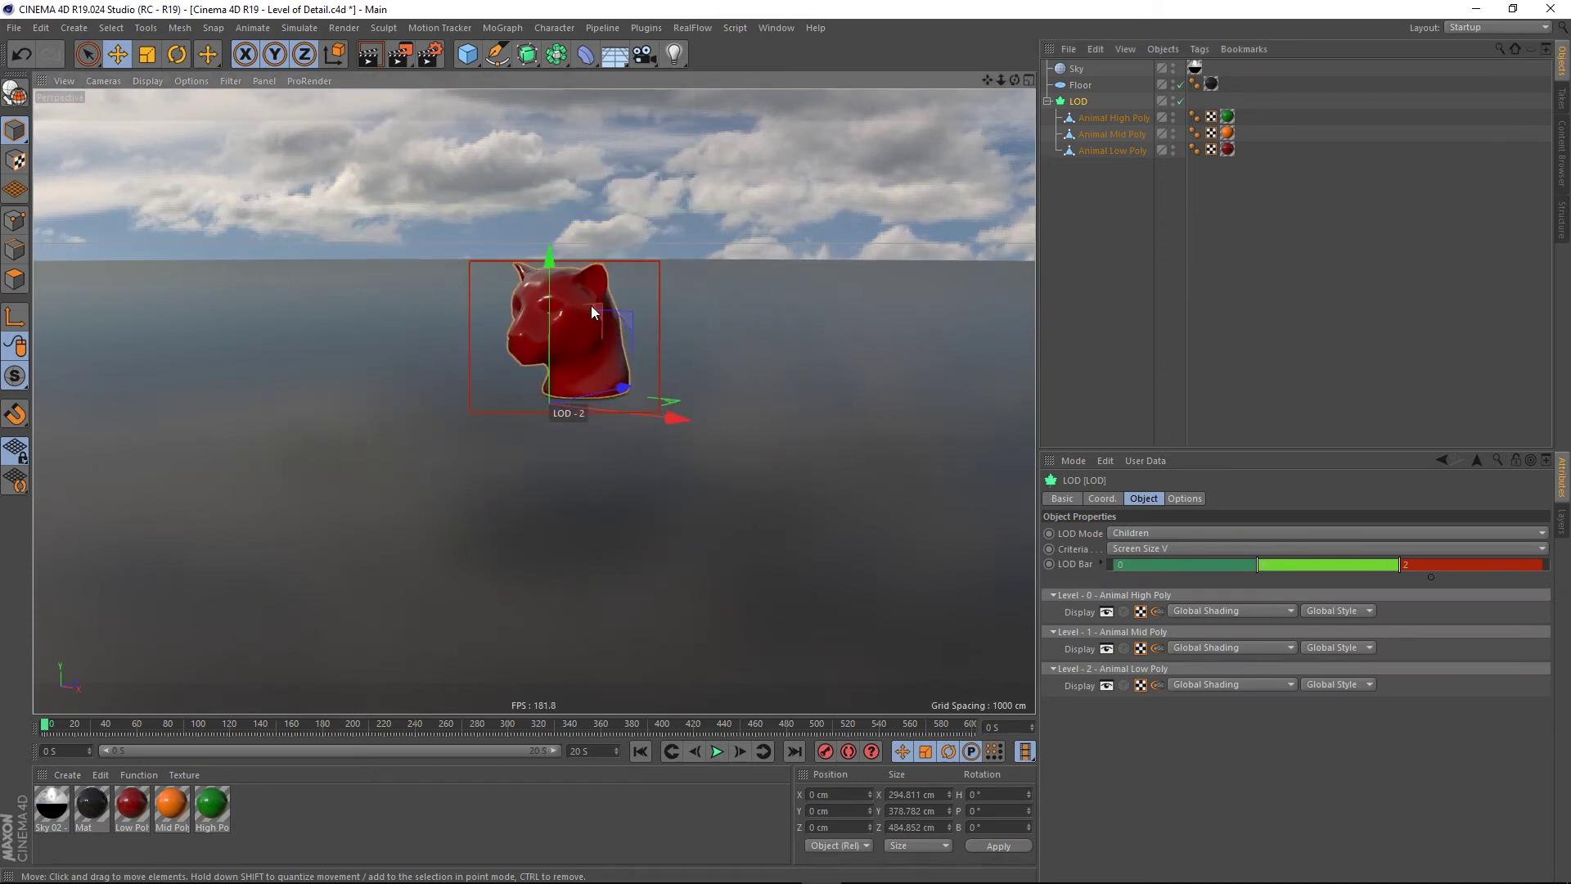
scroll(603, 296, up, 10)
scroll(558, 377, down, 6)
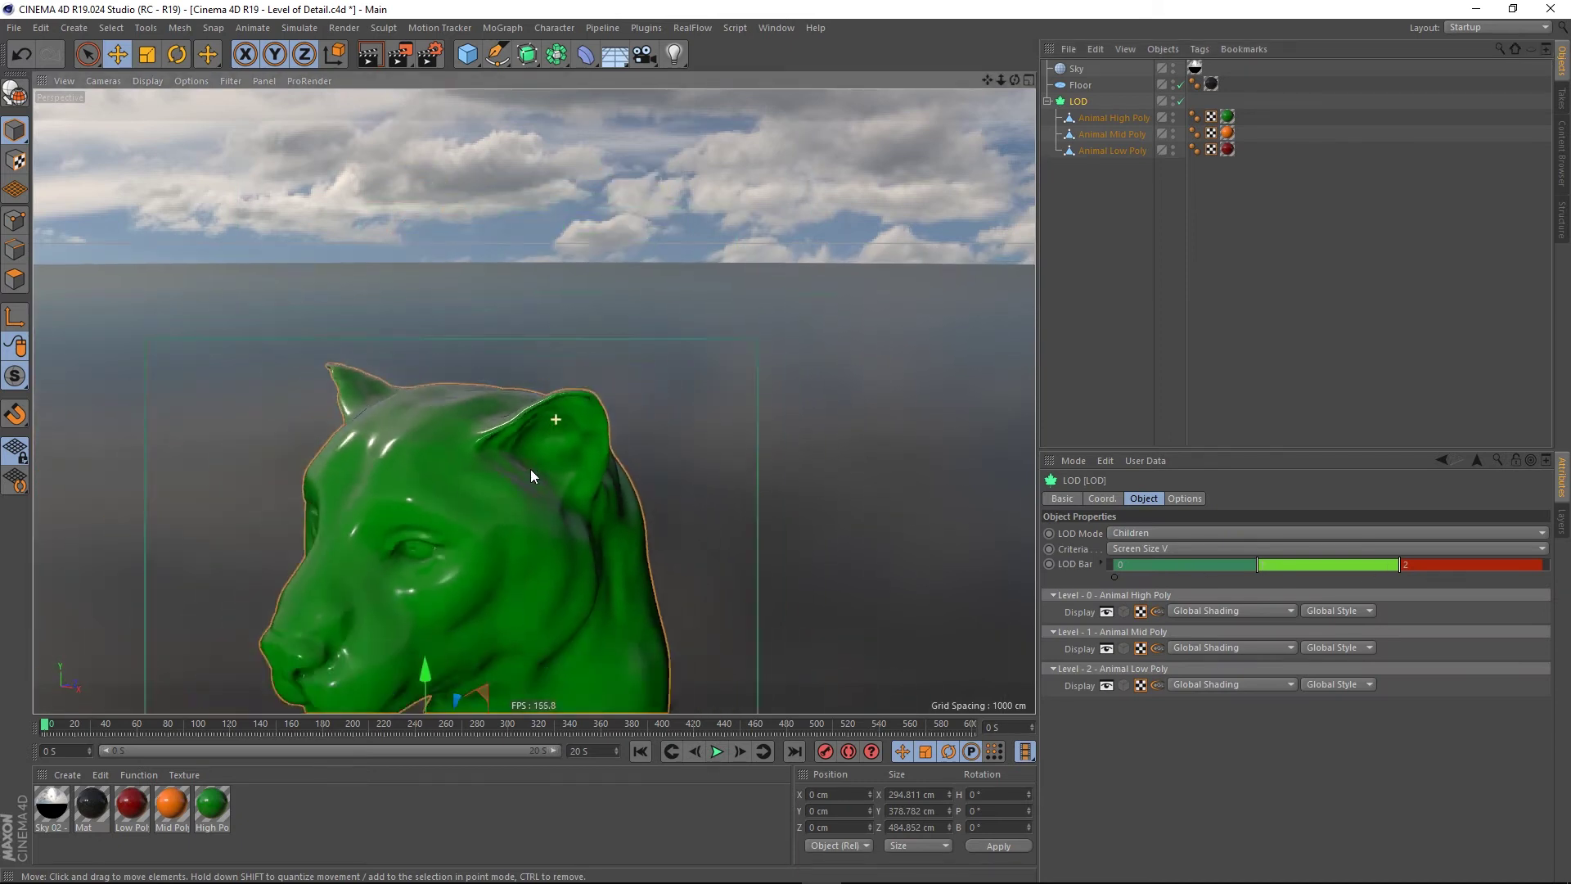
alt+middle_drag(504, 519, 555, 342)
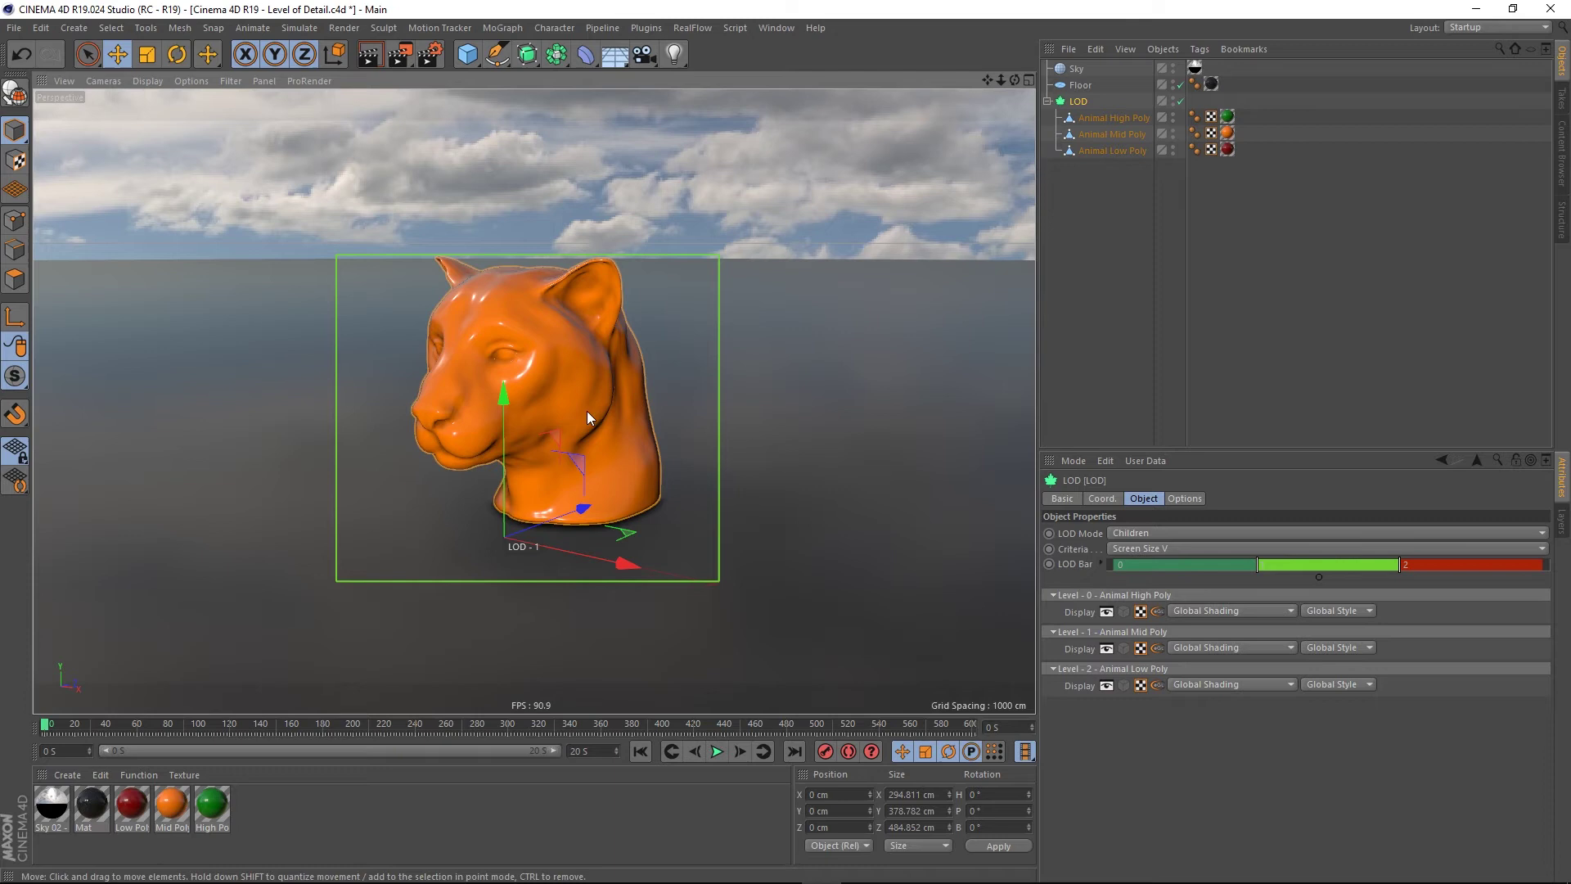
scroll(543, 343, up, 3)
alt+middle_drag(563, 406, 665, 468)
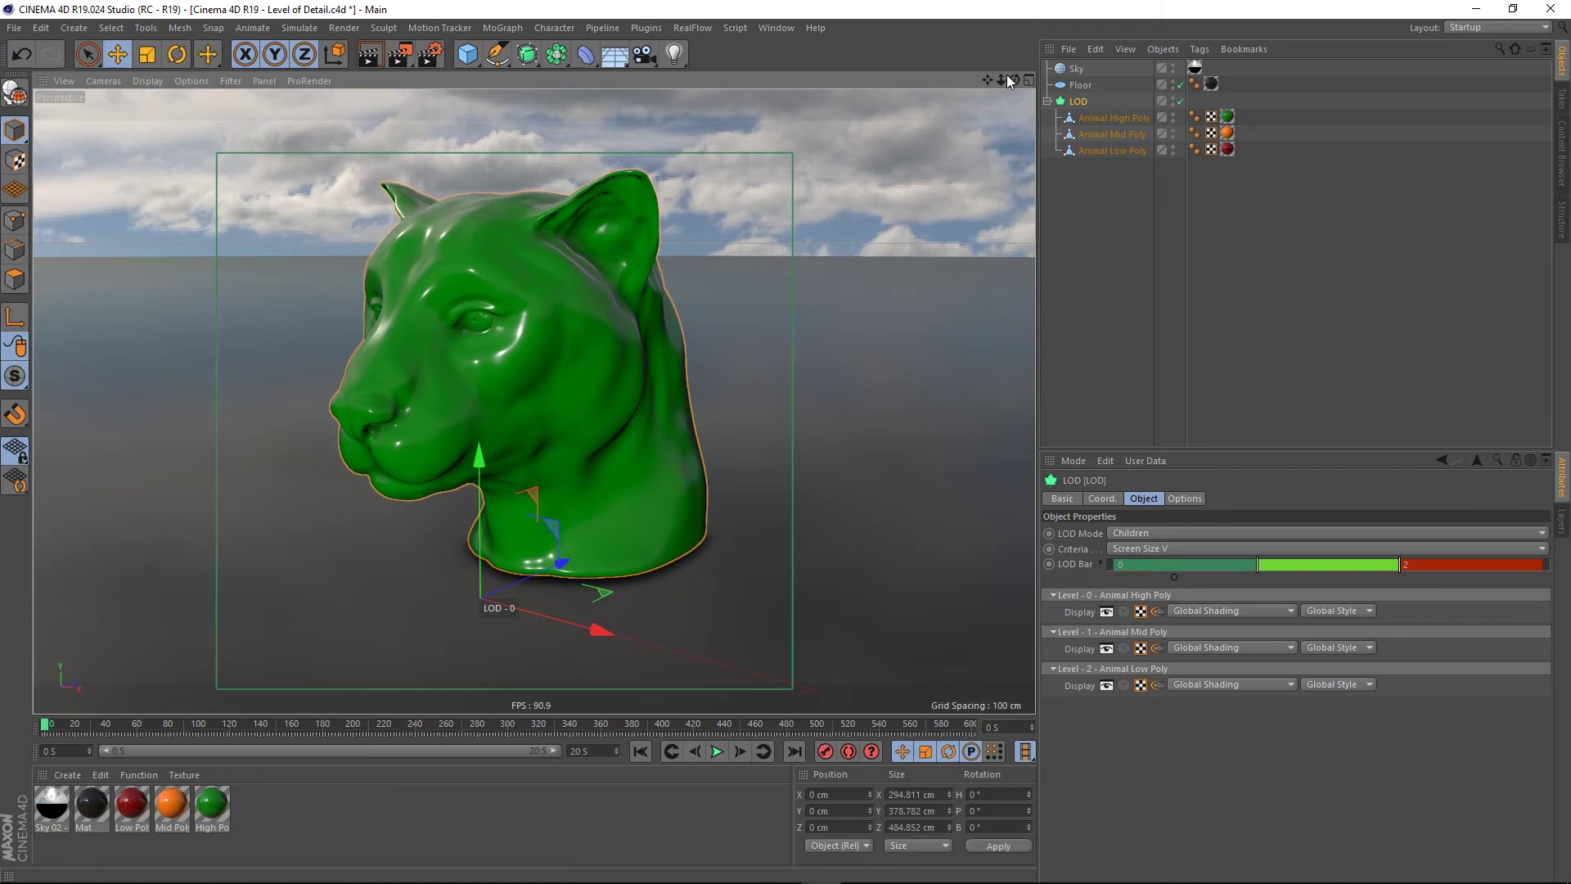
scroll(534, 401, down, 4)
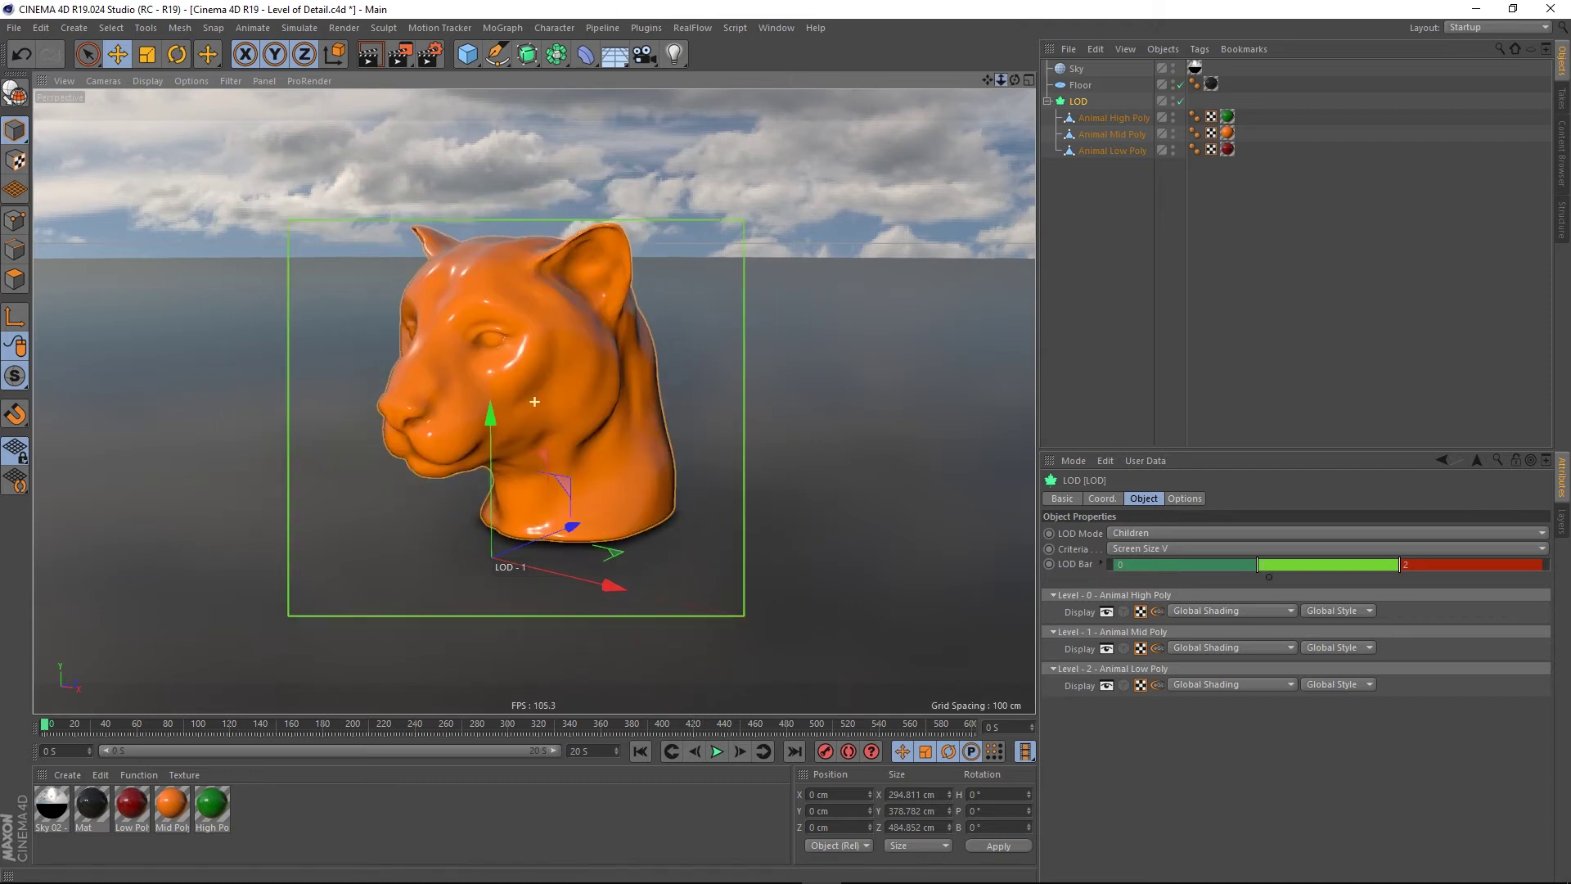
scroll(534, 401, down, 6)
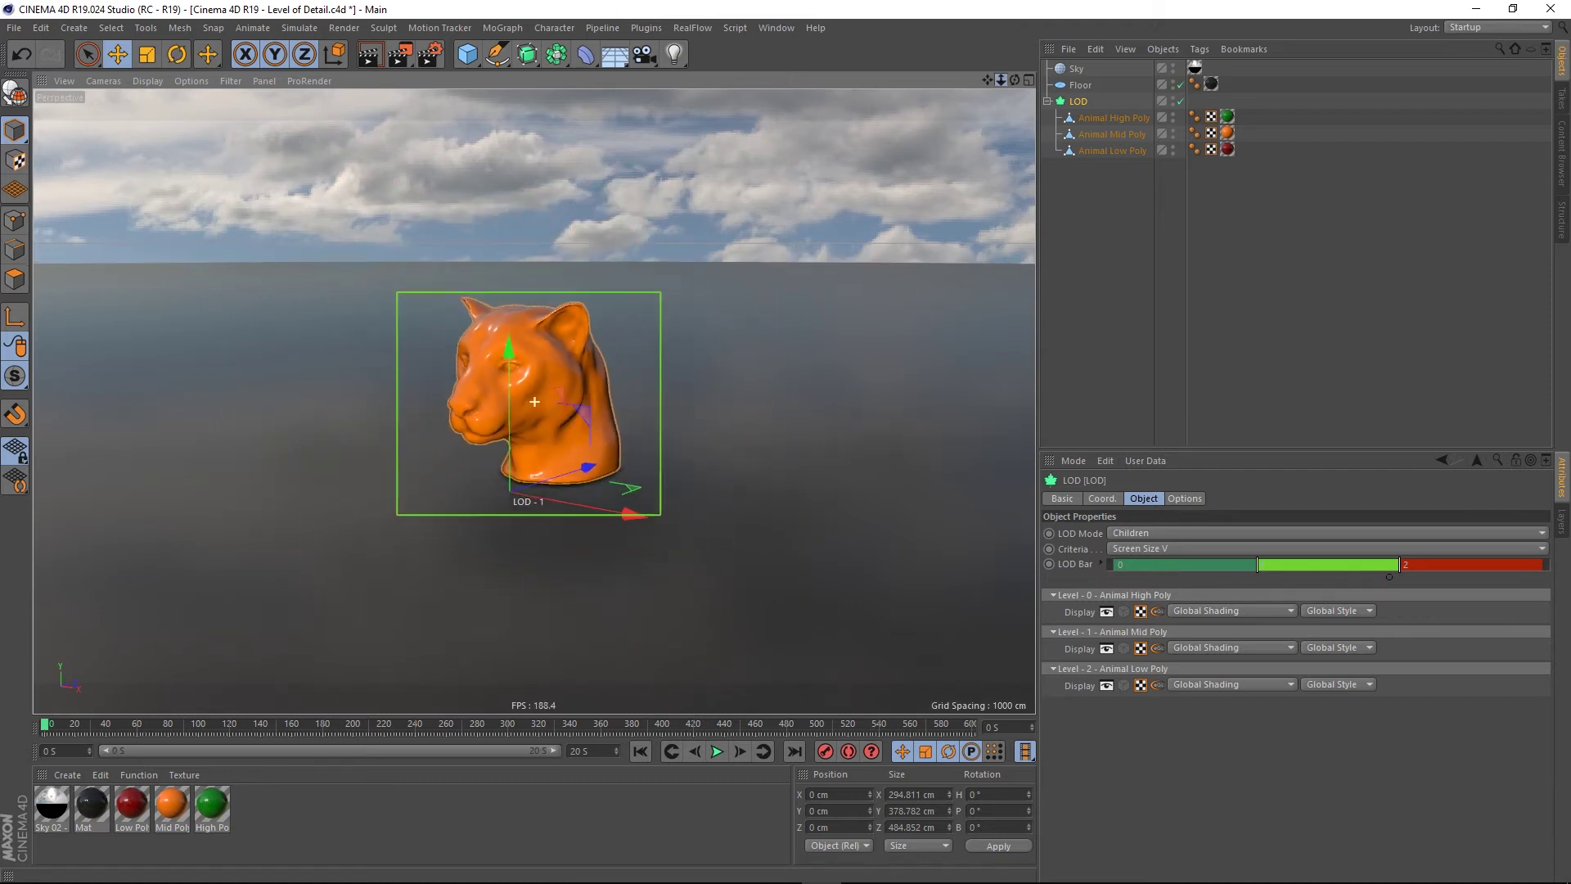
scroll(534, 401, up, 10)
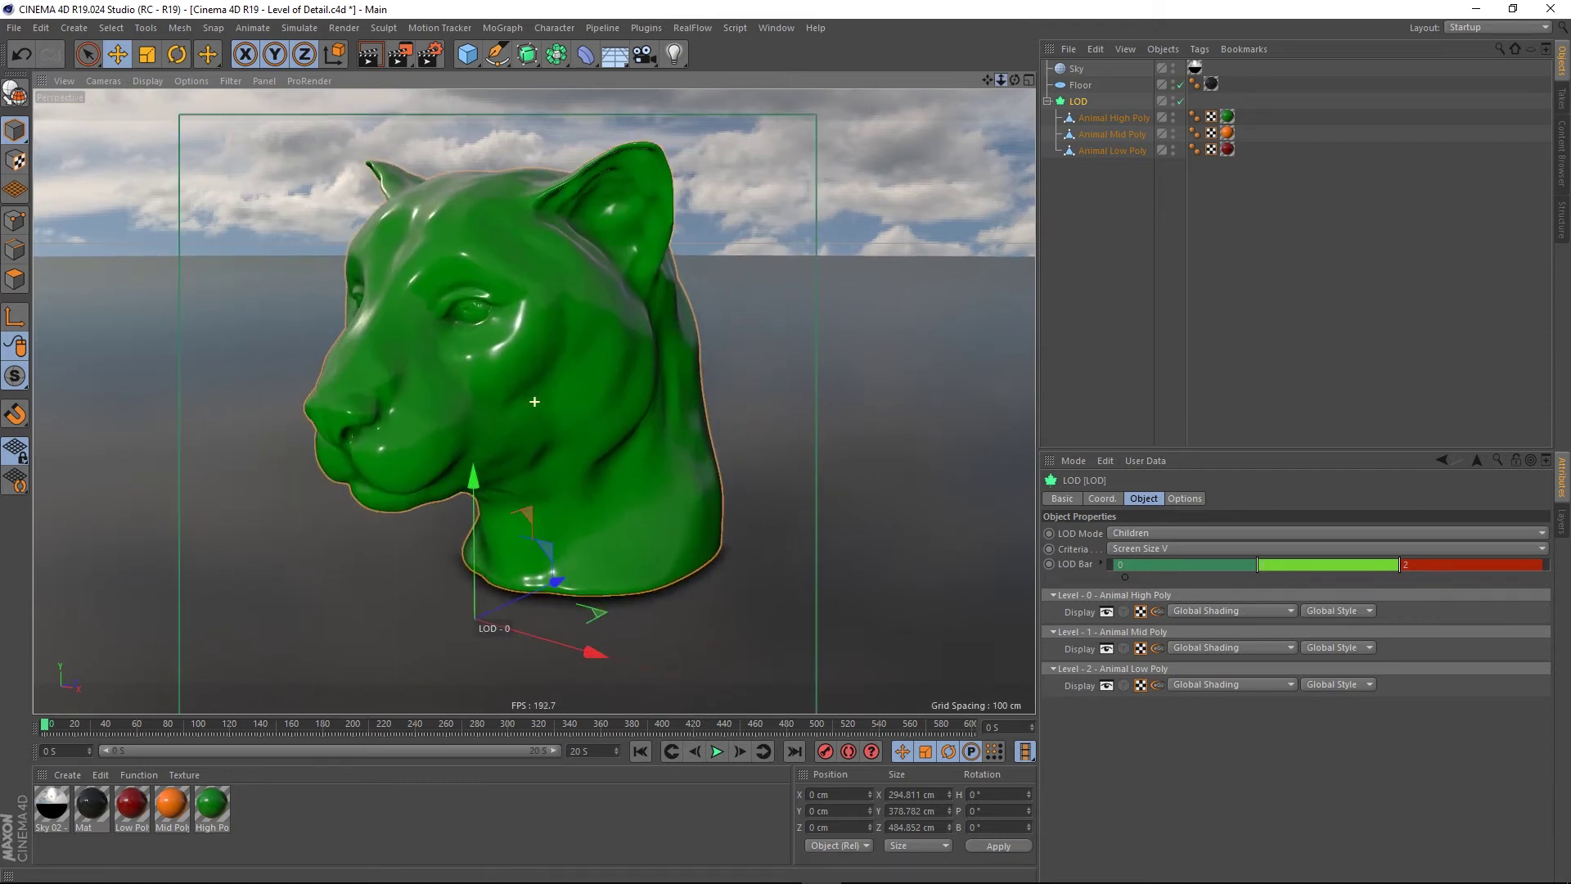
scroll(535, 401, down, 1)
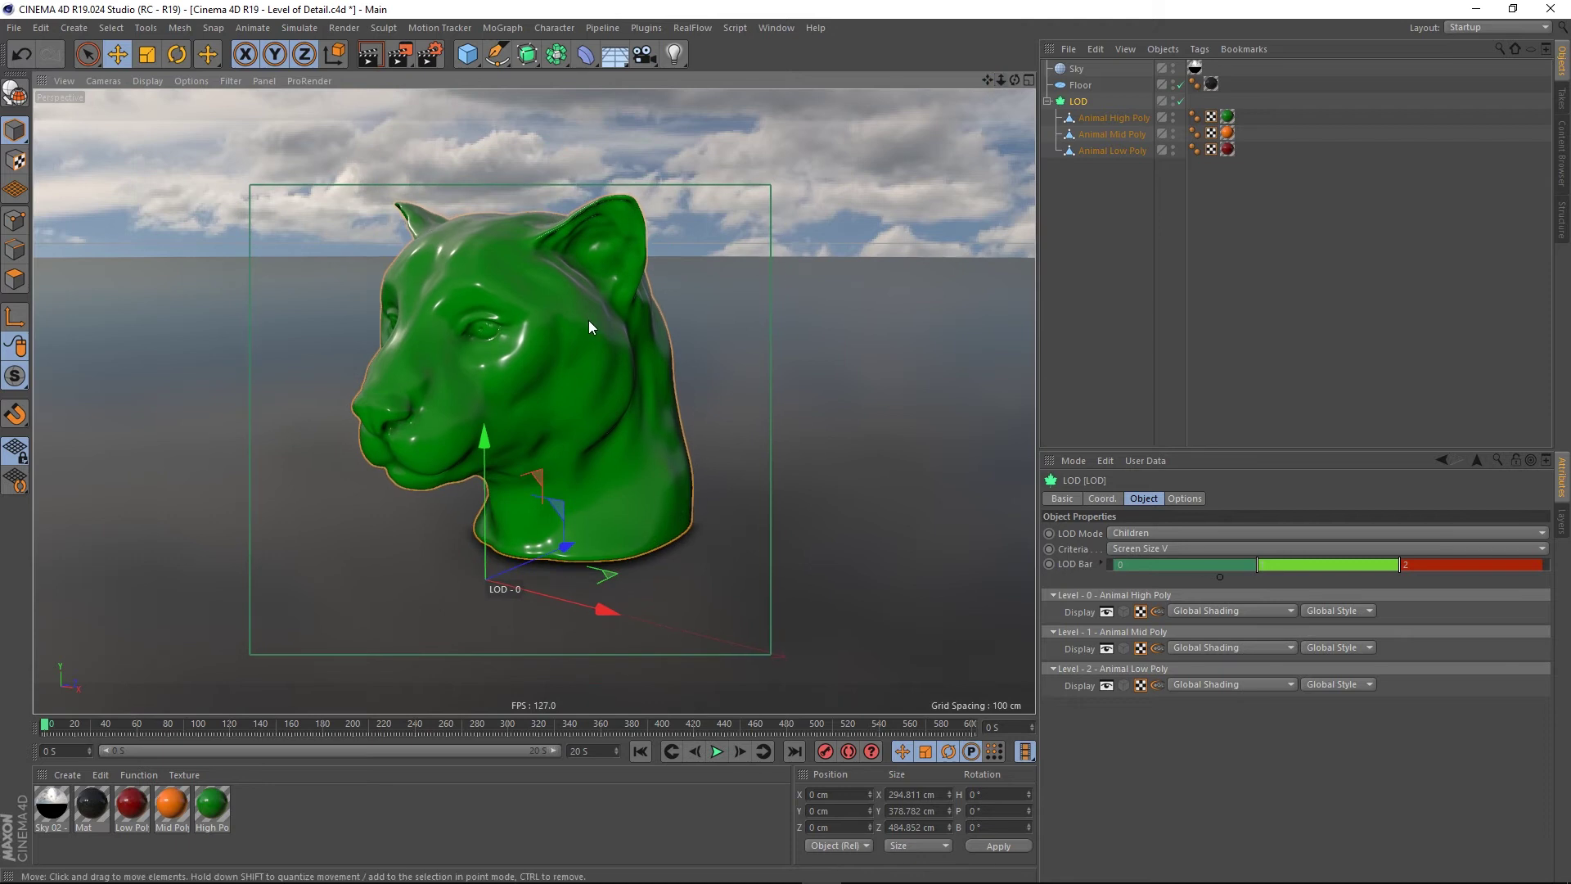
scroll(555, 374, down, 5)
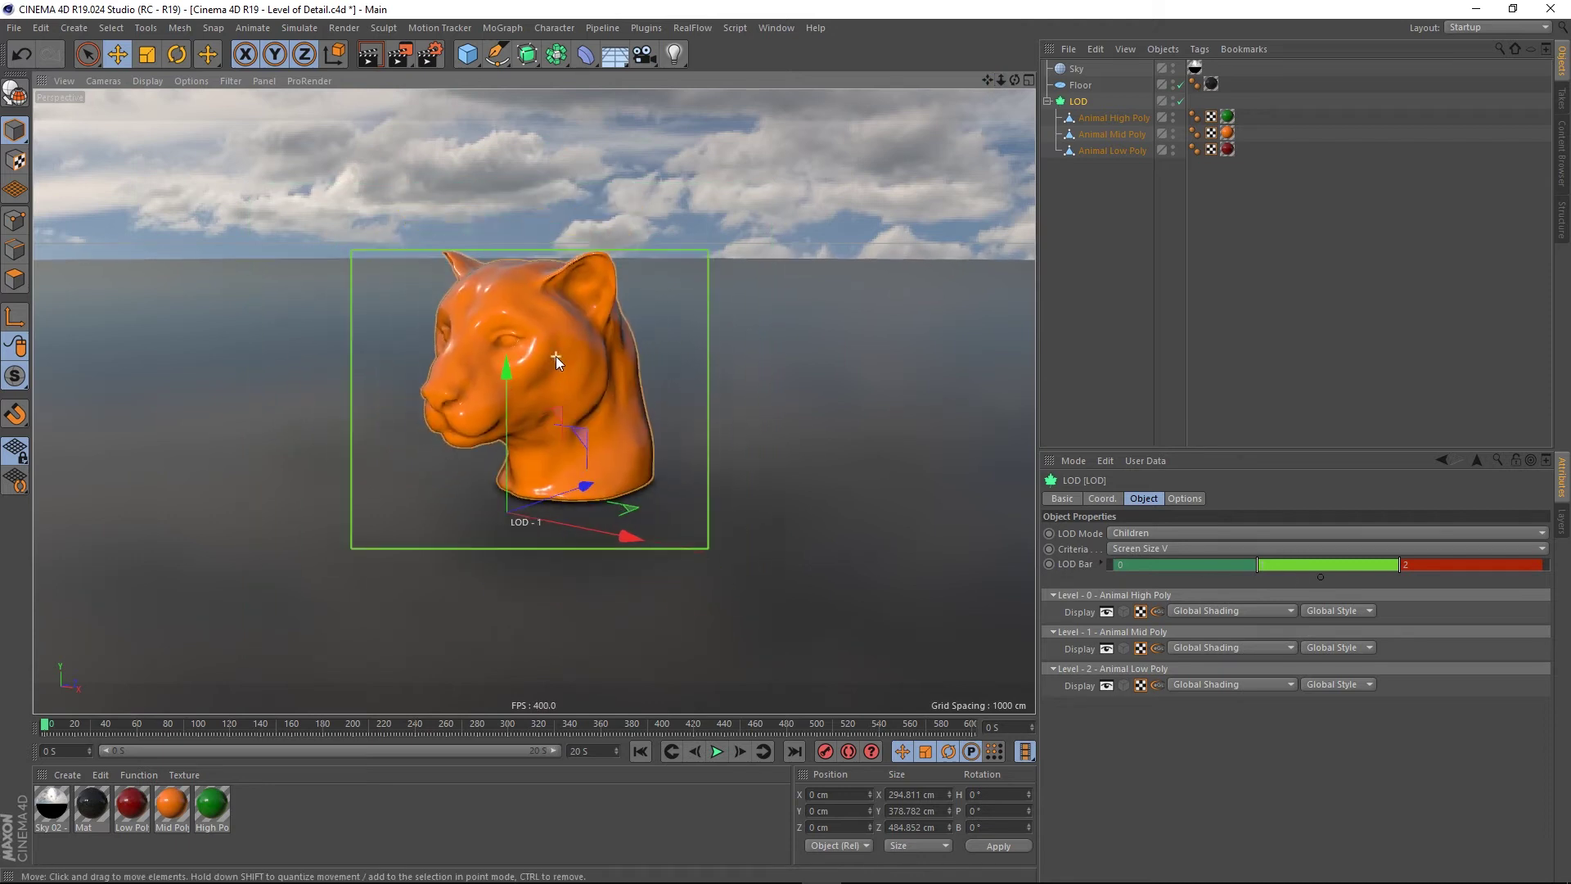
scroll(562, 352, down, 1)
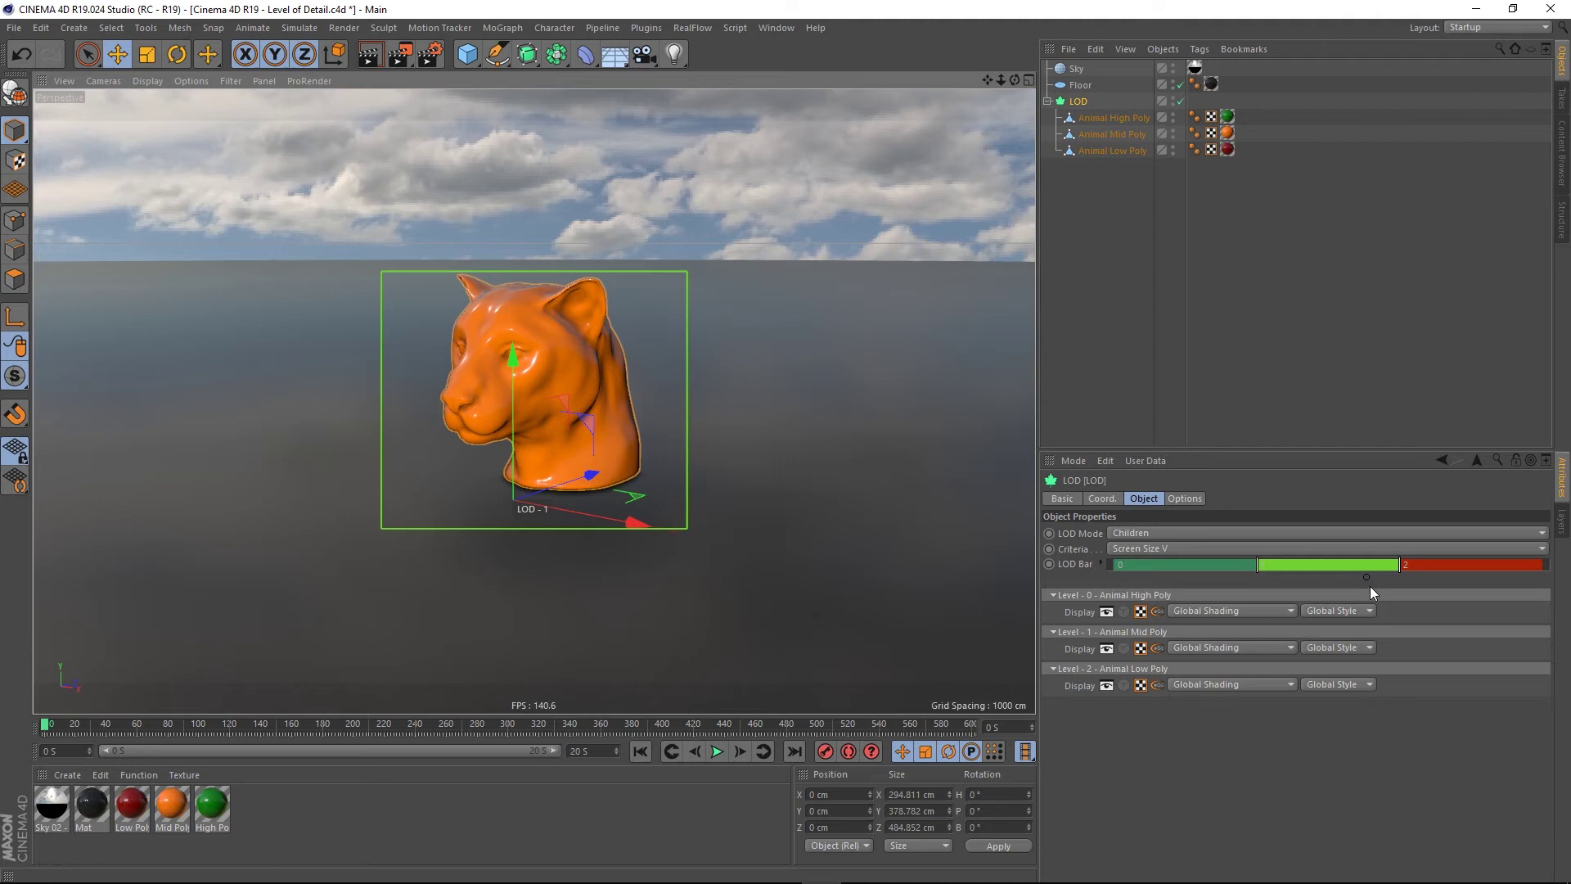
Step: Widen the high-detail range on the LOD bar and zoom until the orange Mid Poly head appears
drag(1256, 563, 1366, 564)
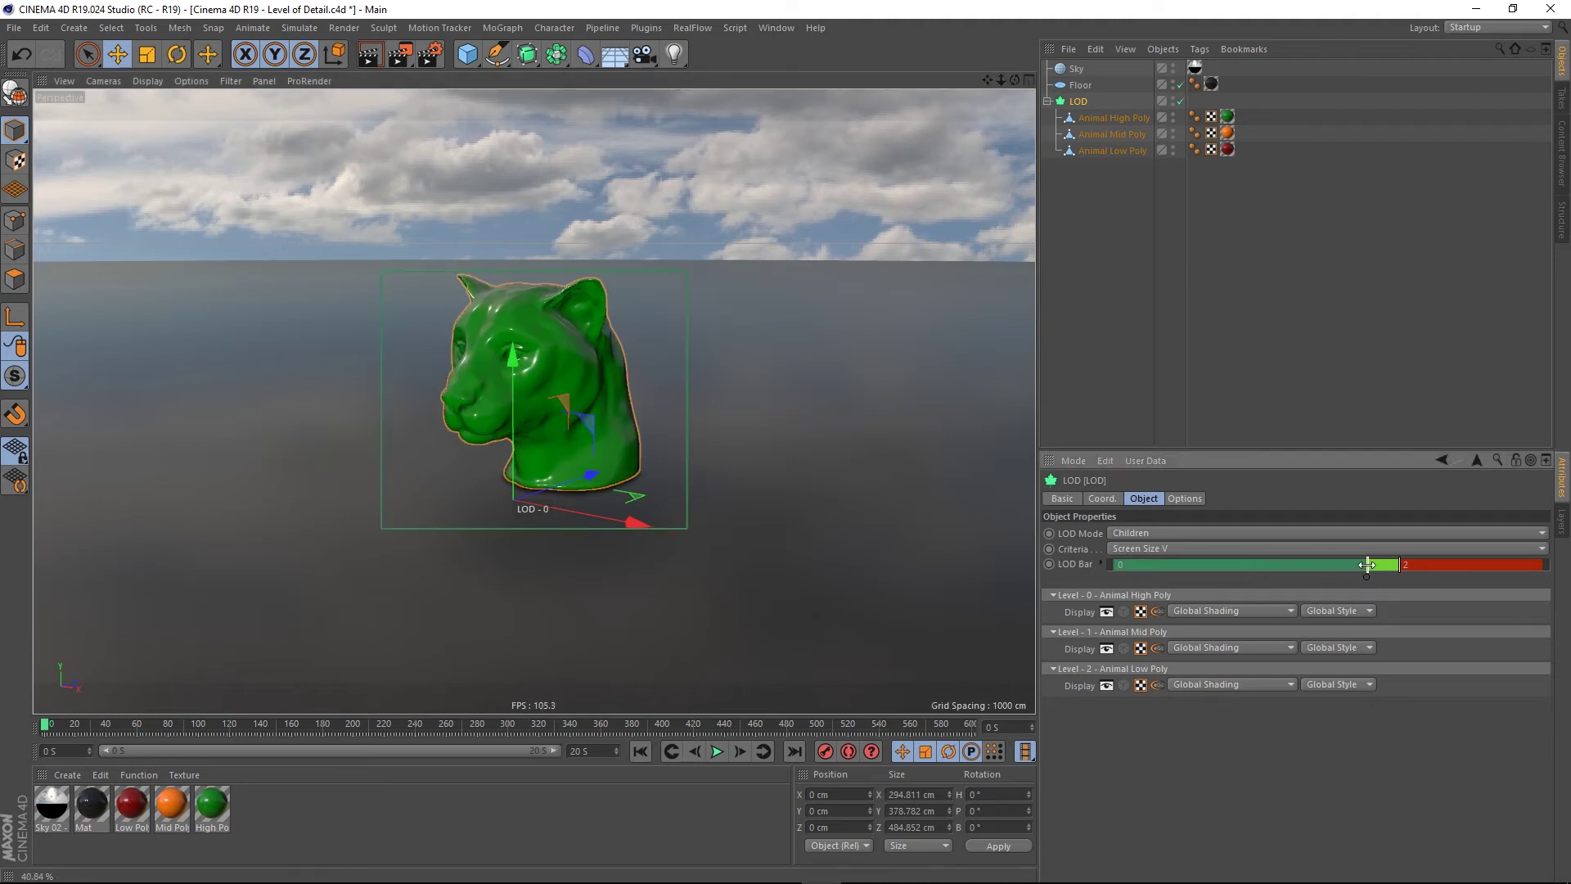
scroll(562, 372, up, 3)
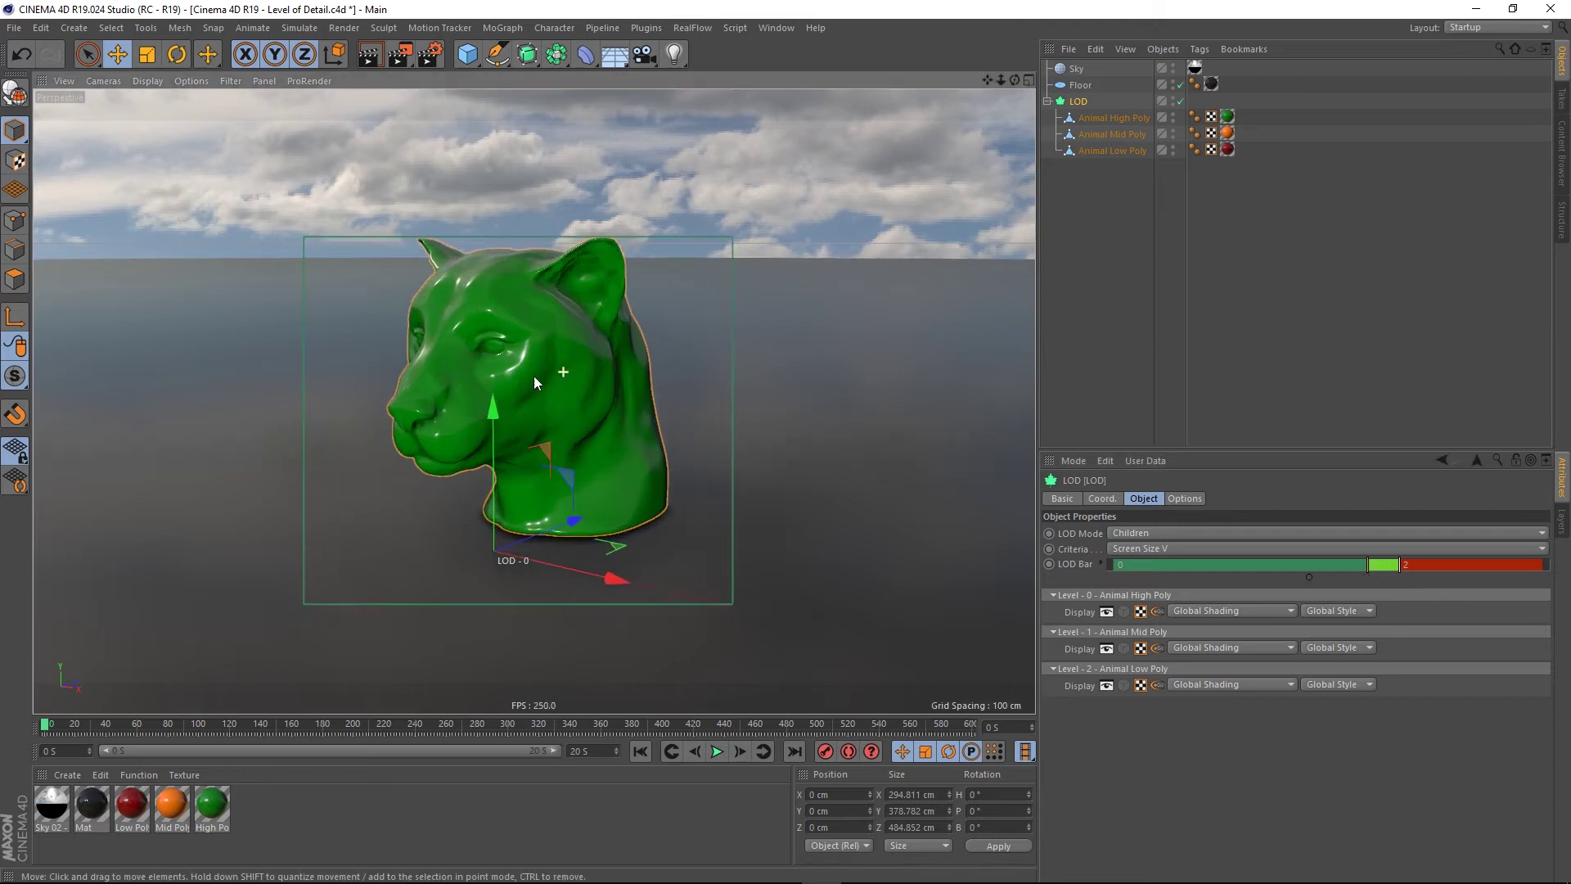
scroll(534, 381, up, 2)
scroll(507, 338, down, 5)
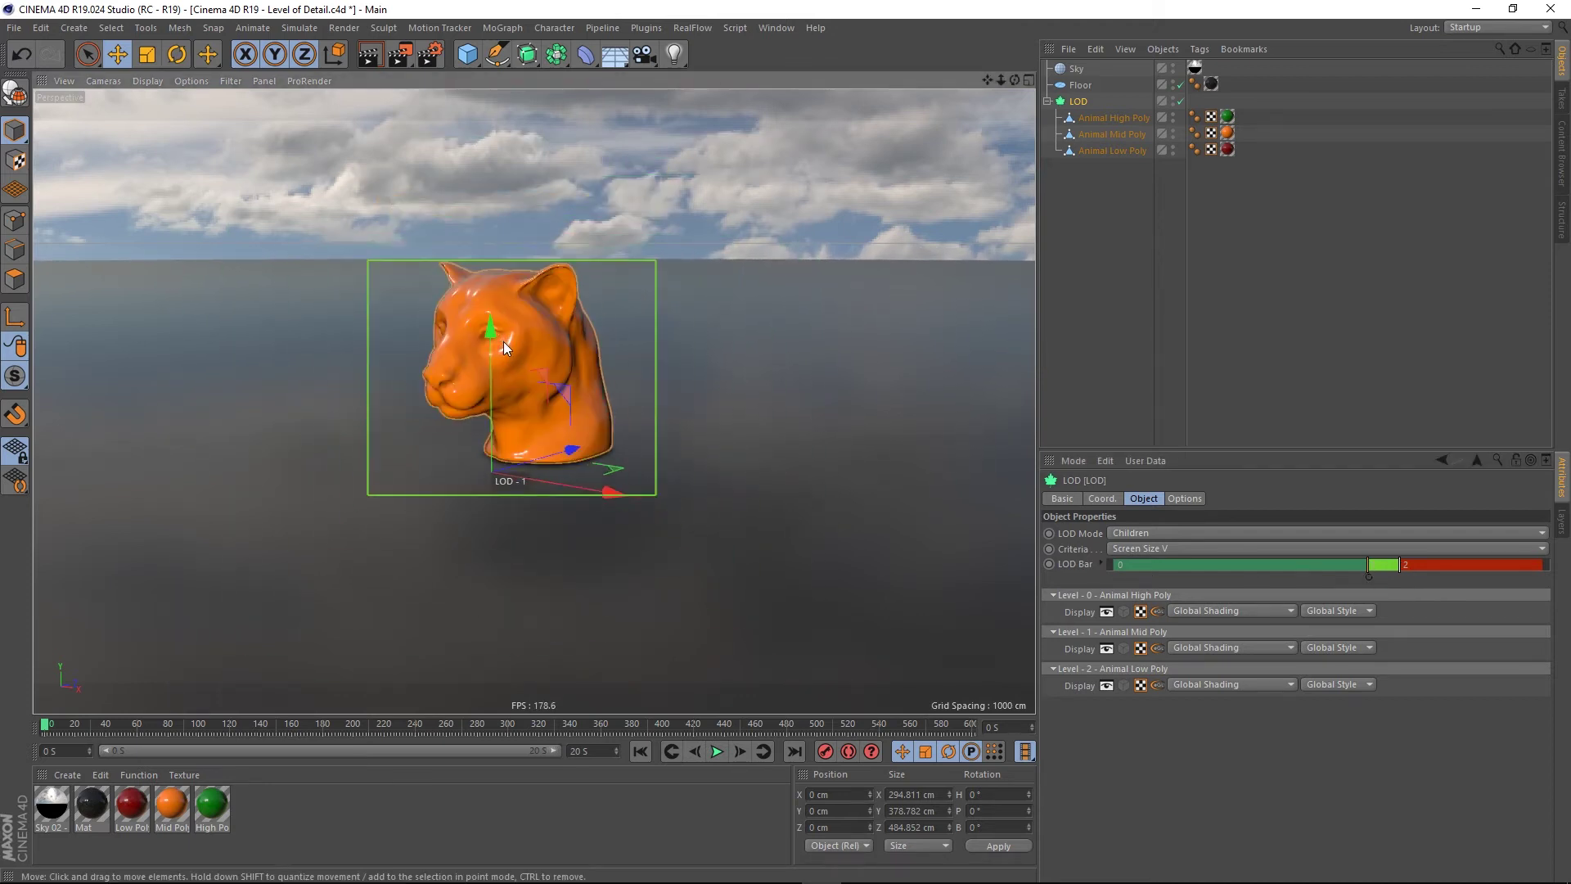
scroll(507, 342, up, 3)
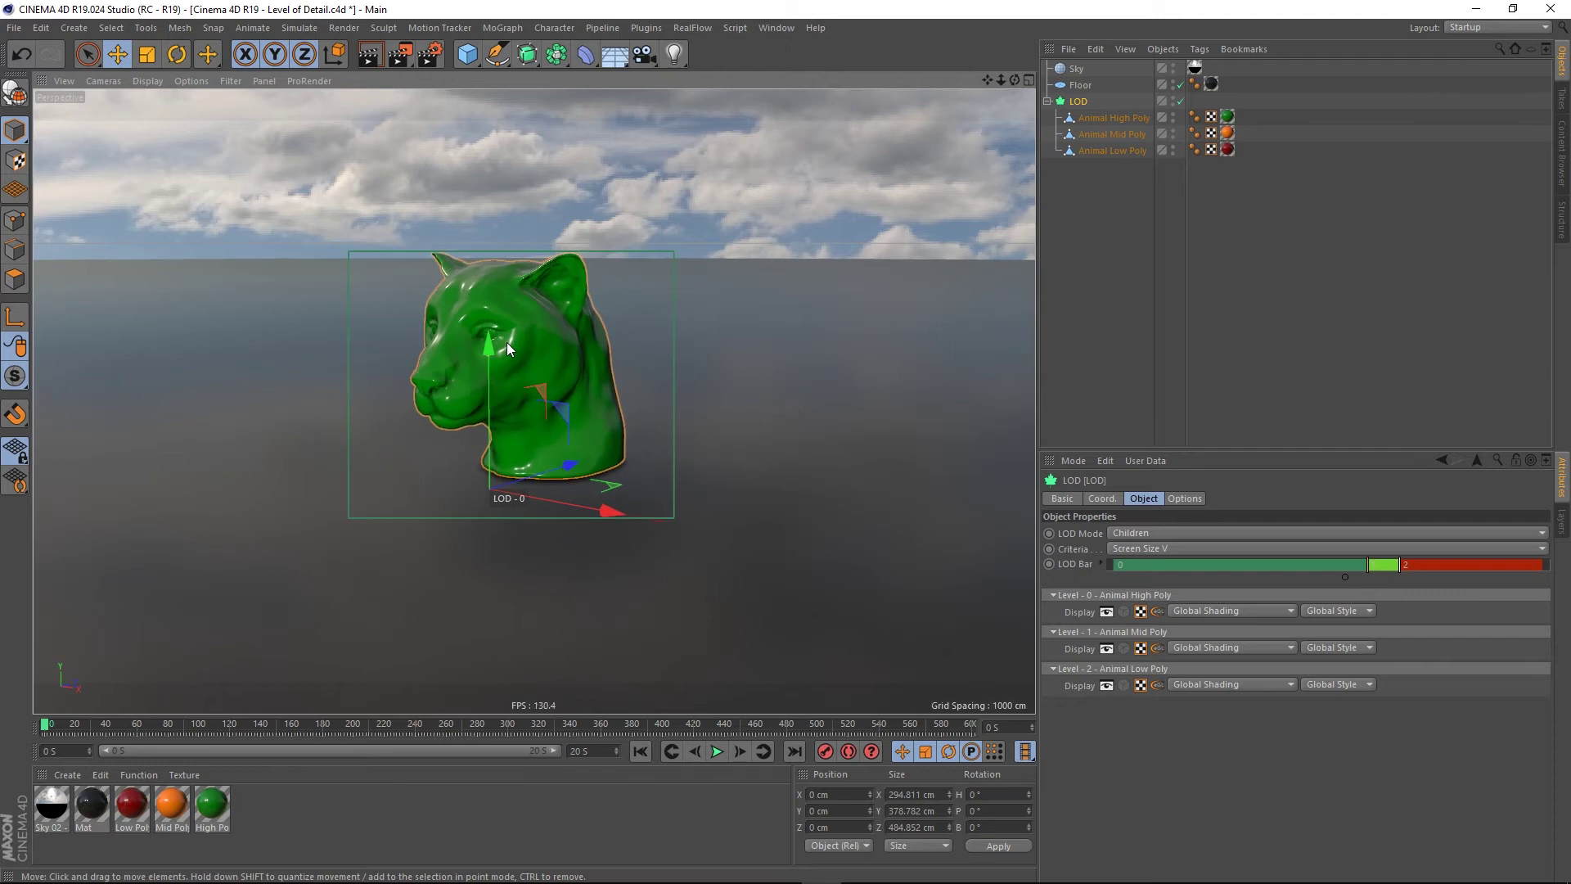
scroll(507, 342, down, 2)
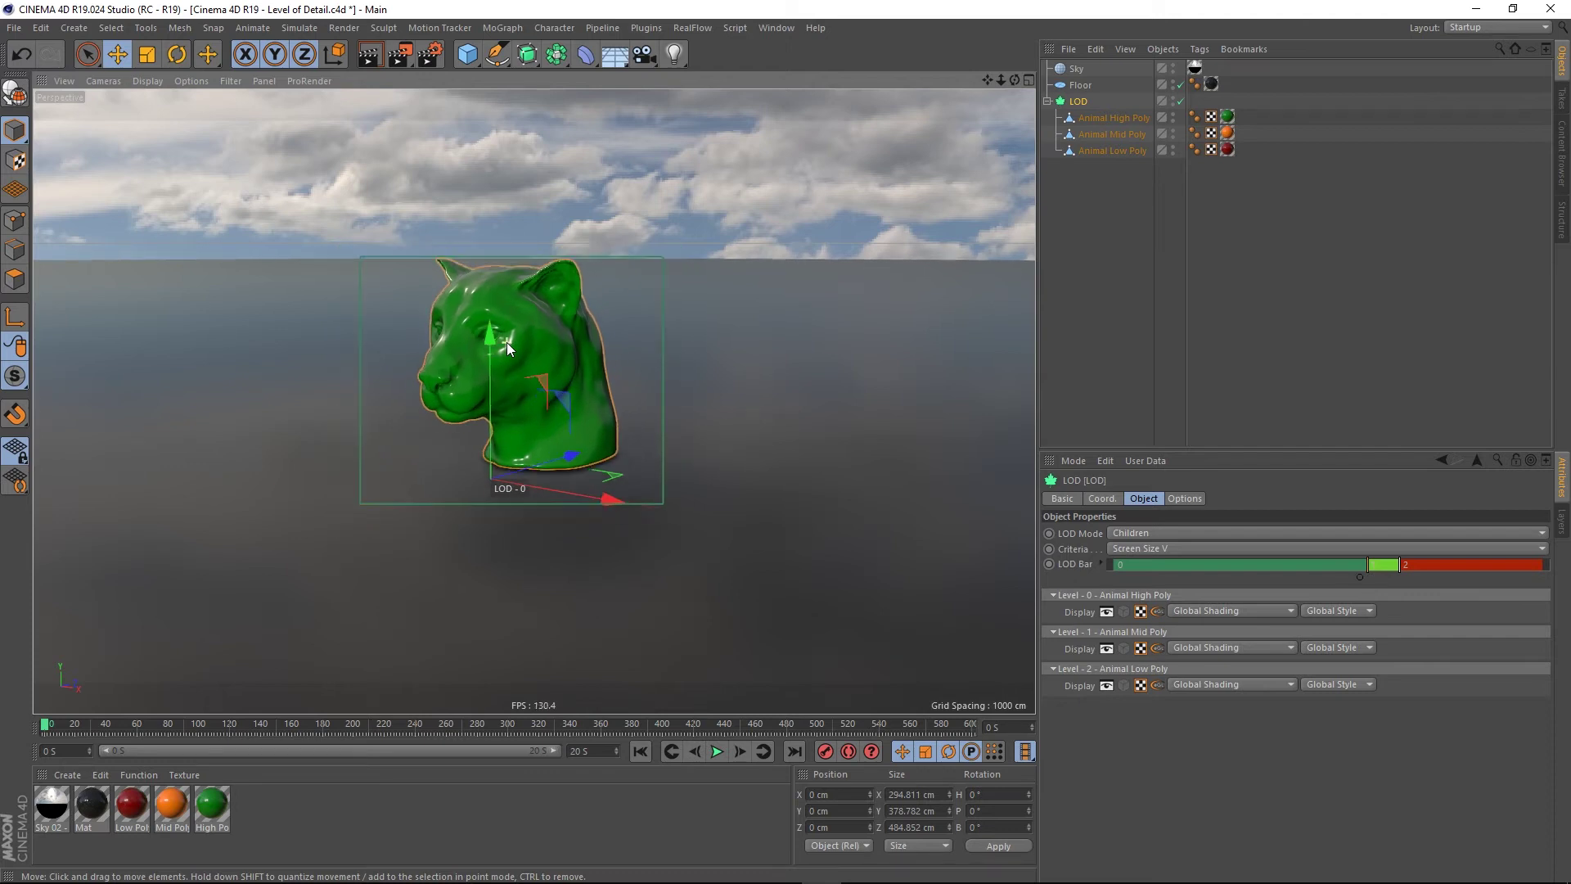
scroll(507, 348, up, 1)
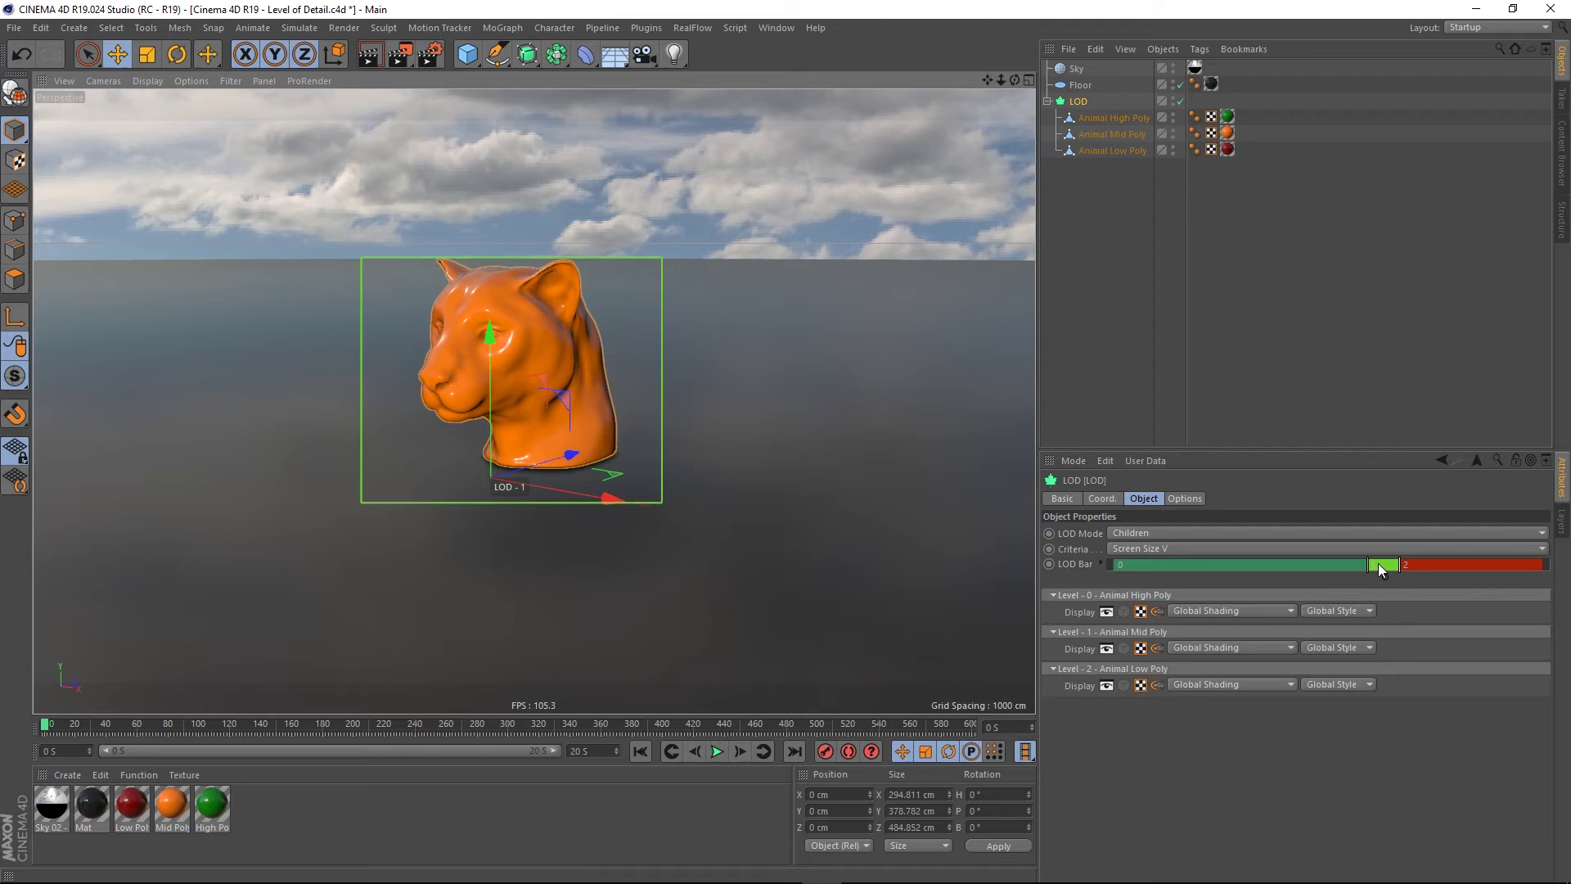
scroll(538, 337, down, 3)
scroll(539, 337, up, 3)
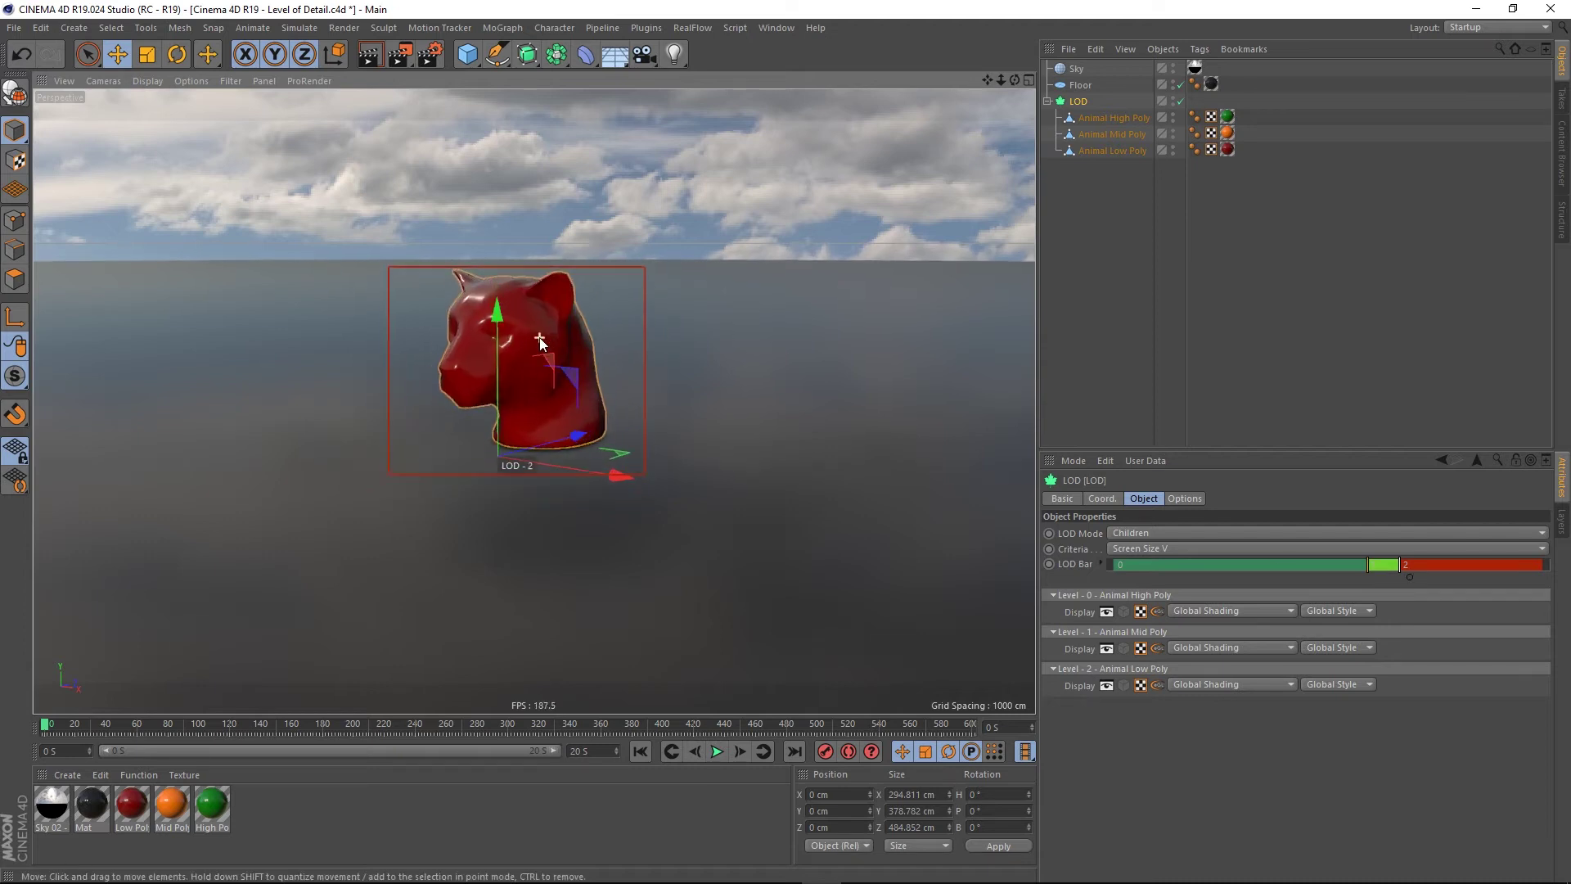
scroll(539, 337, down, 2)
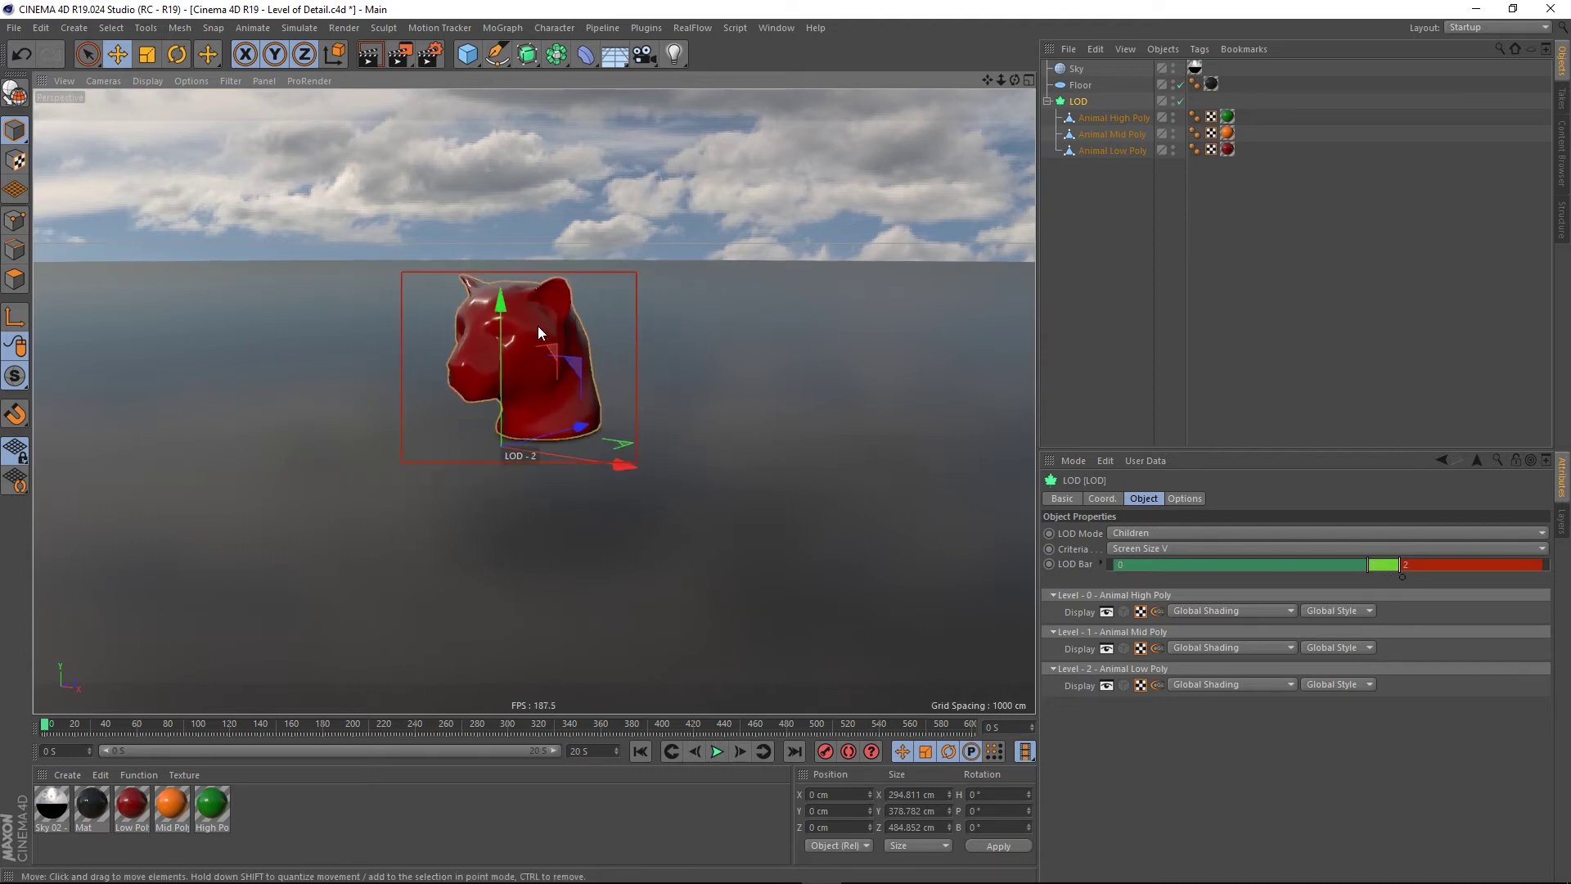
scroll(534, 319, up, 2)
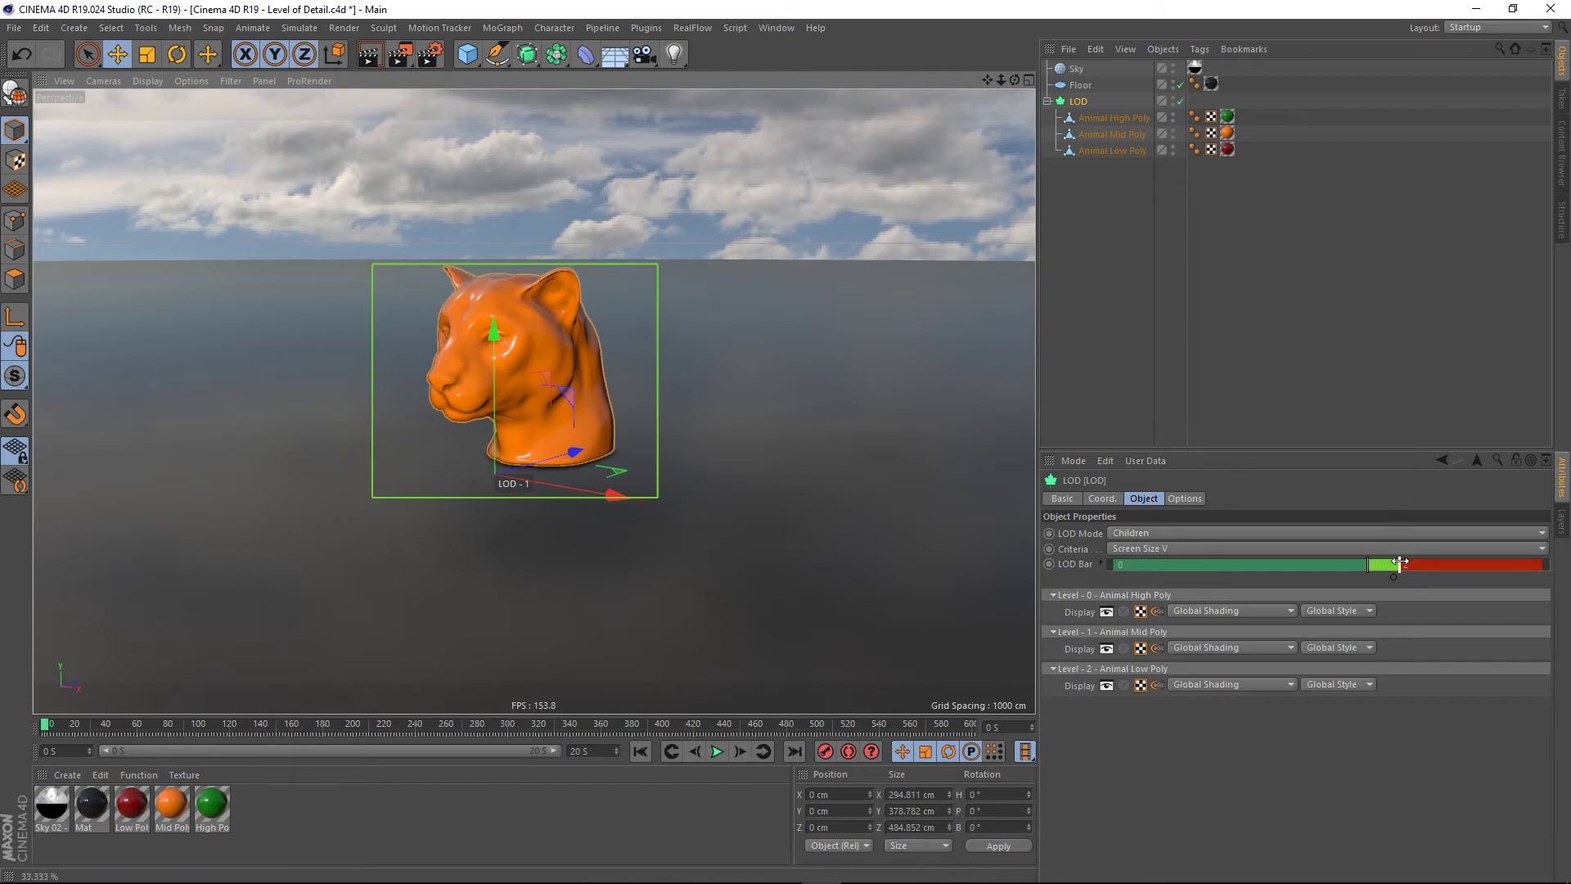
Step: Drag the level 1/level 2 boundary right on the LOD bar and zoom to test it
drag(1400, 563, 1411, 564)
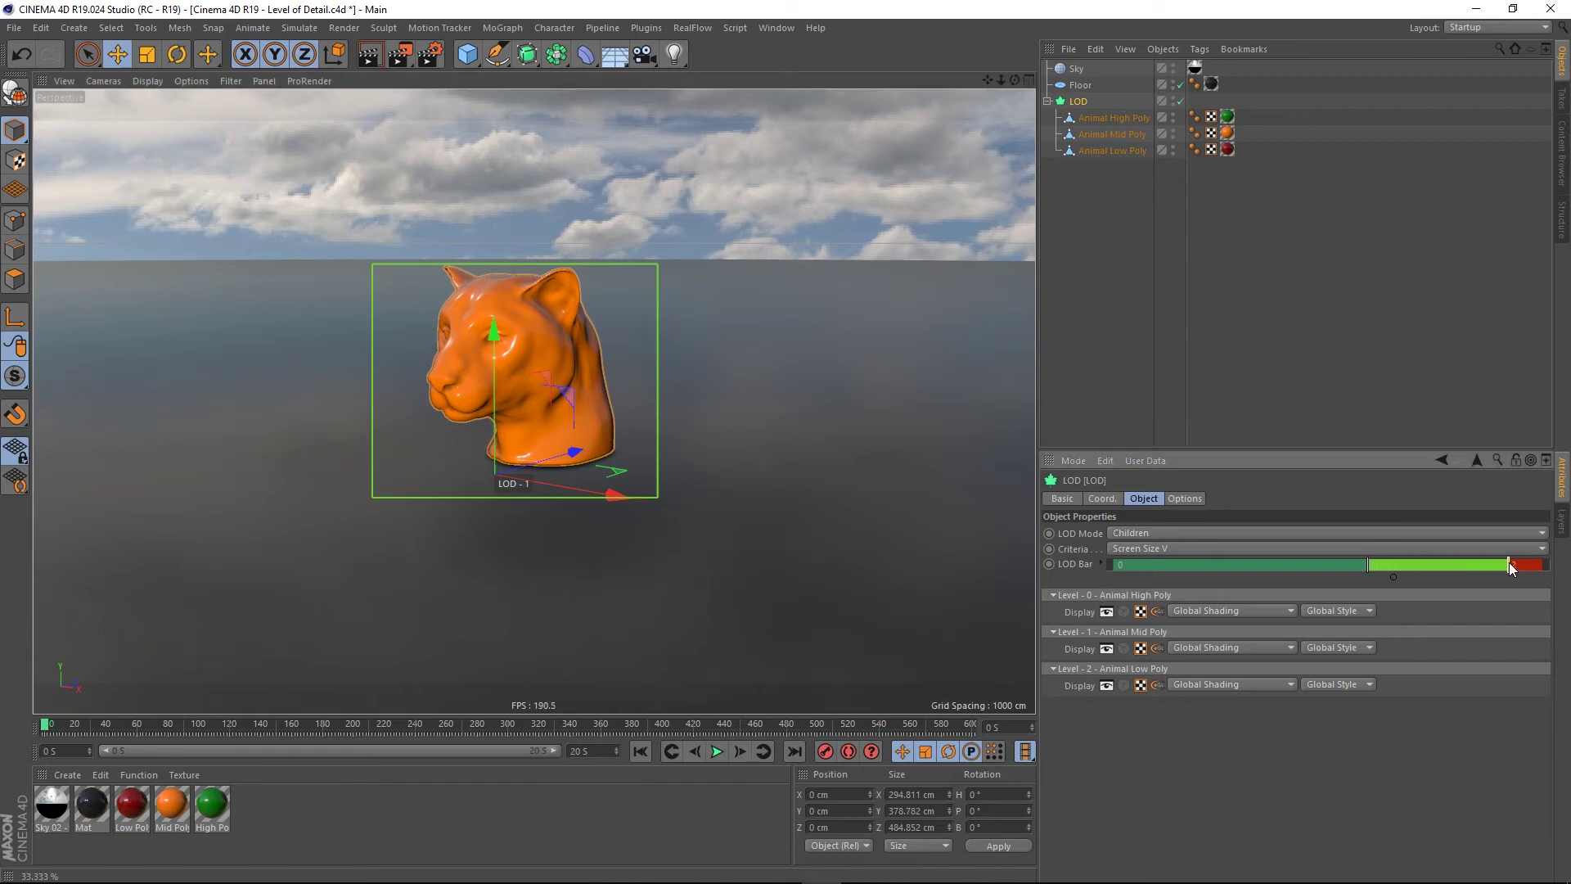
scroll(543, 394, up, 3)
scroll(510, 326, up, 2)
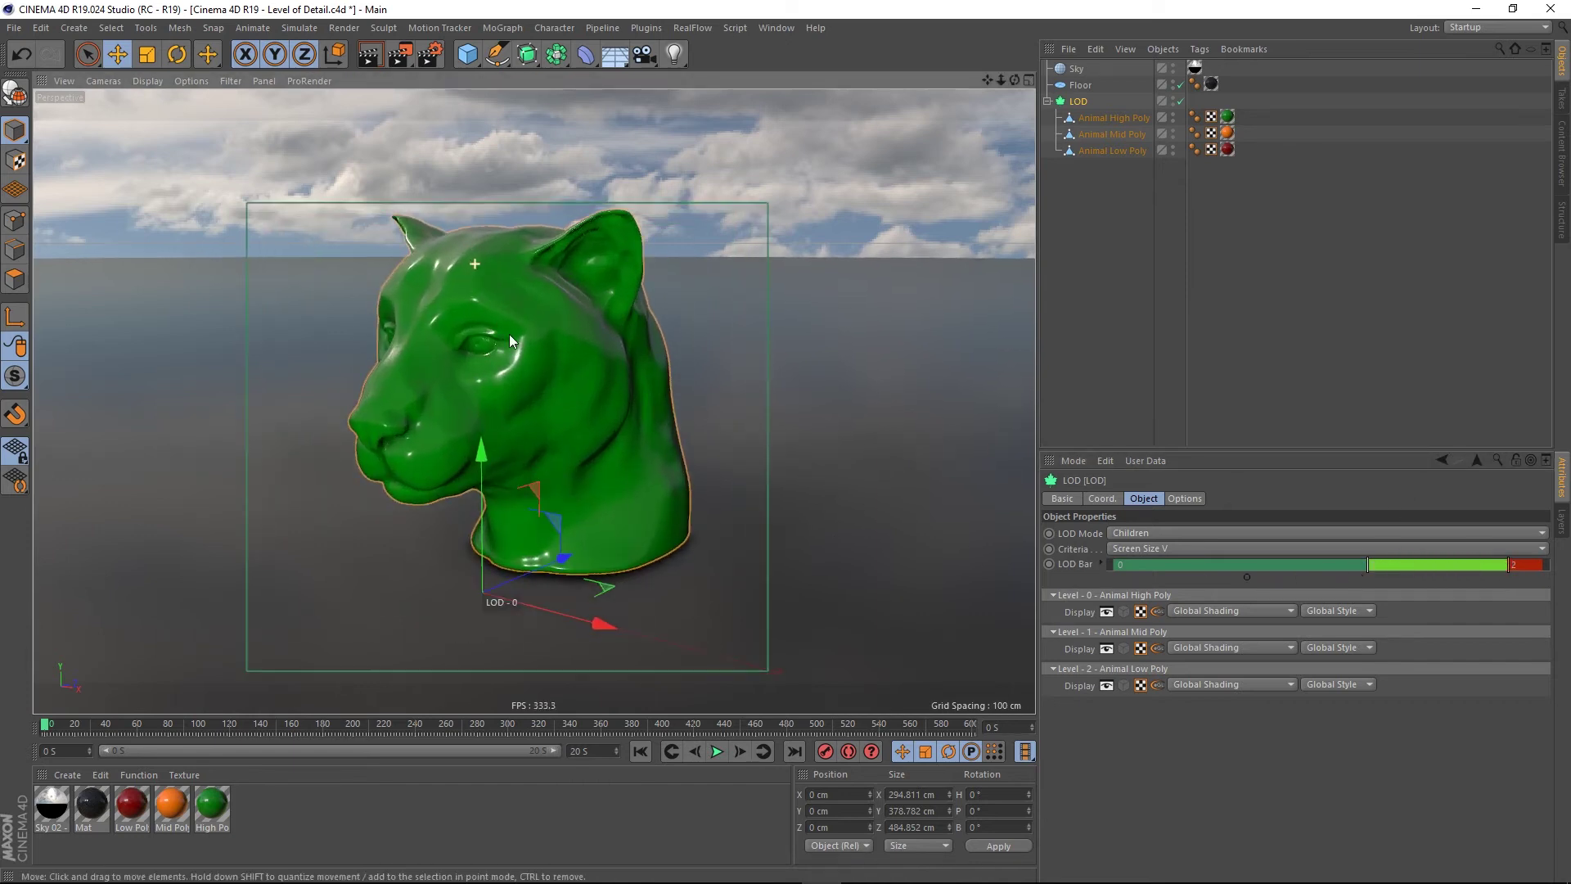
scroll(538, 380, down, 5)
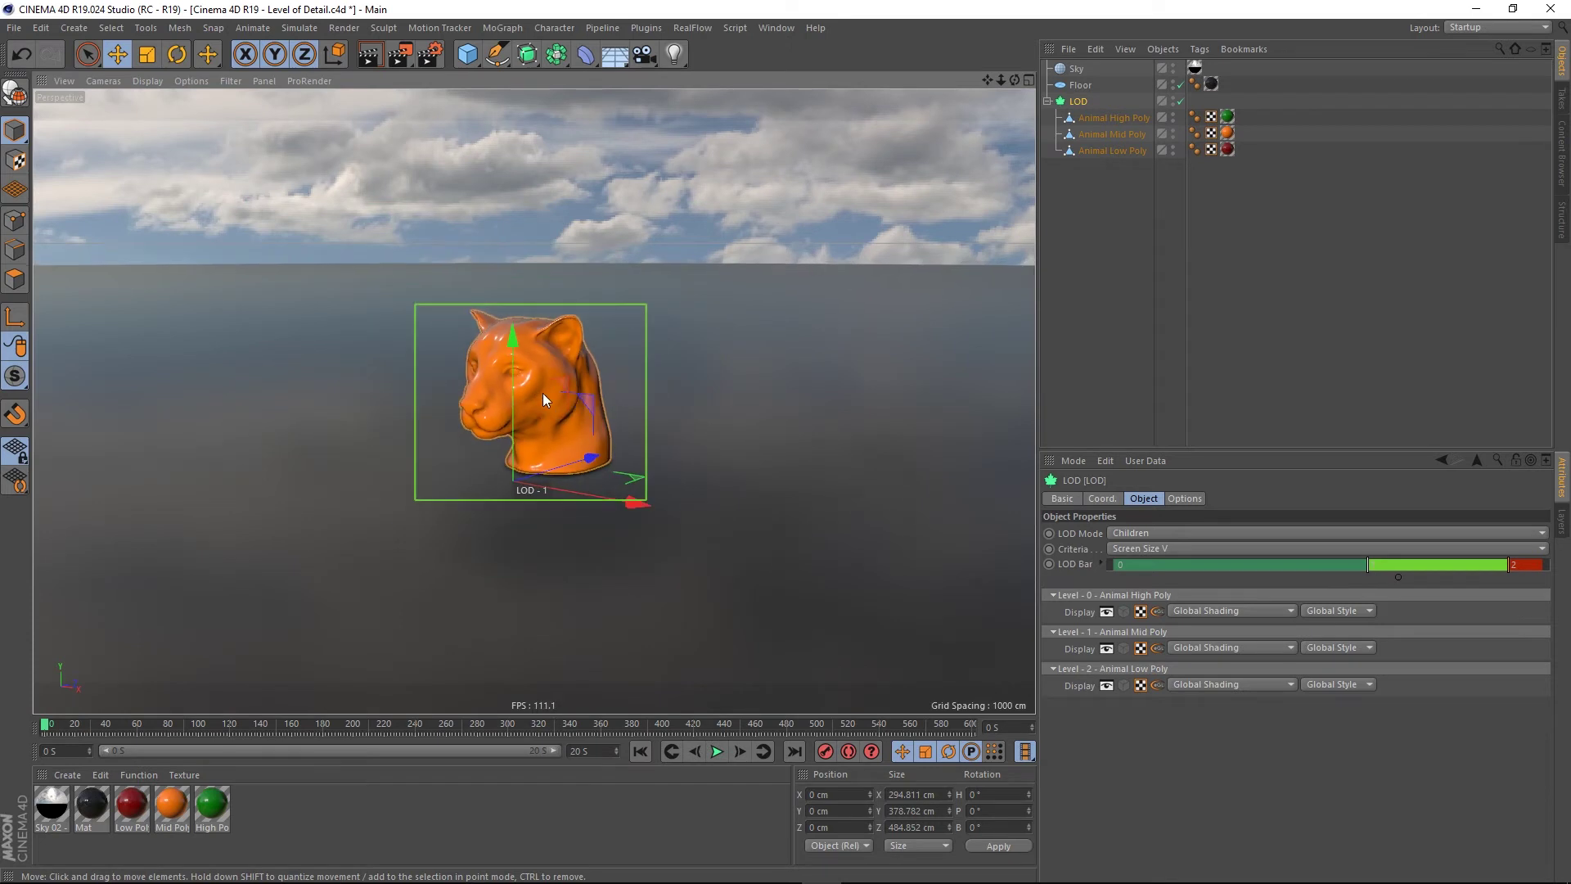
scroll(543, 393, down, 5)
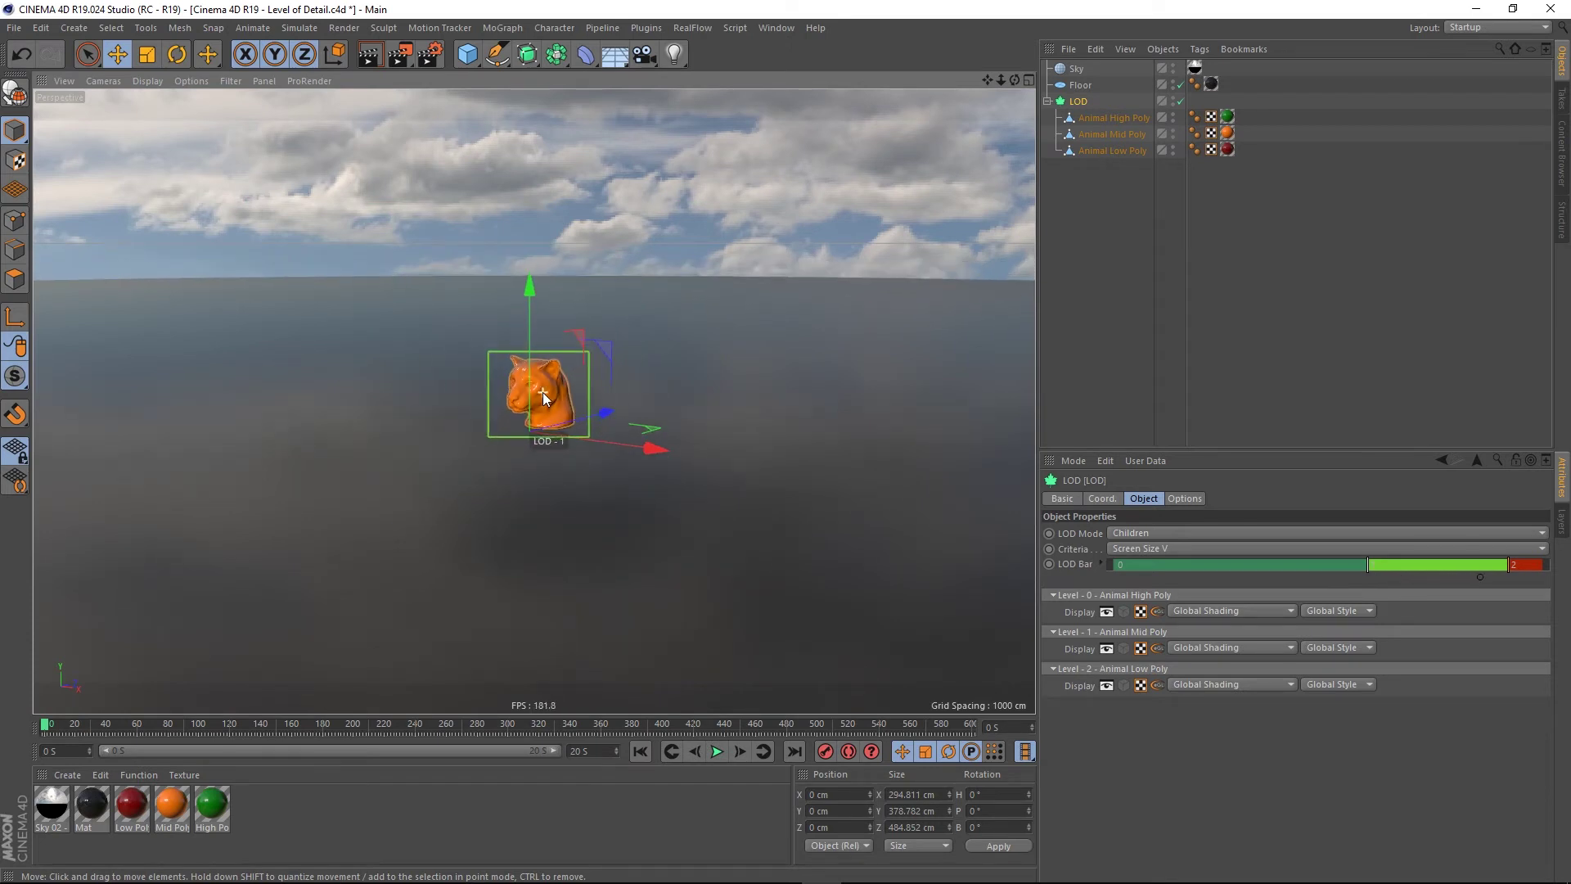
scroll(542, 391, down, 5)
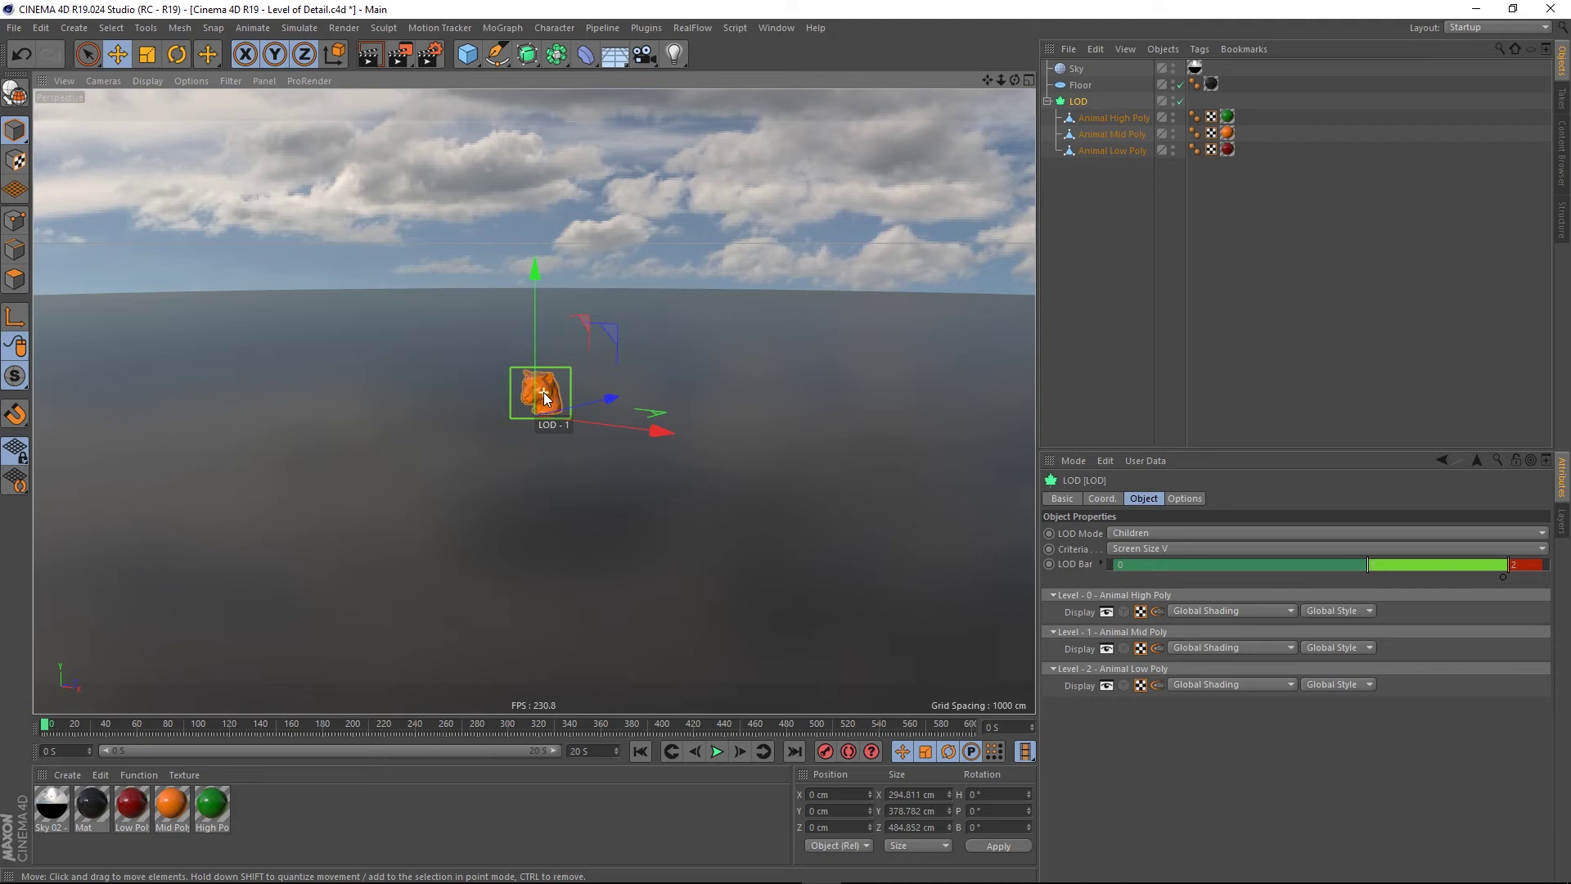
scroll(545, 398, down, 3)
scroll(546, 398, up, 4)
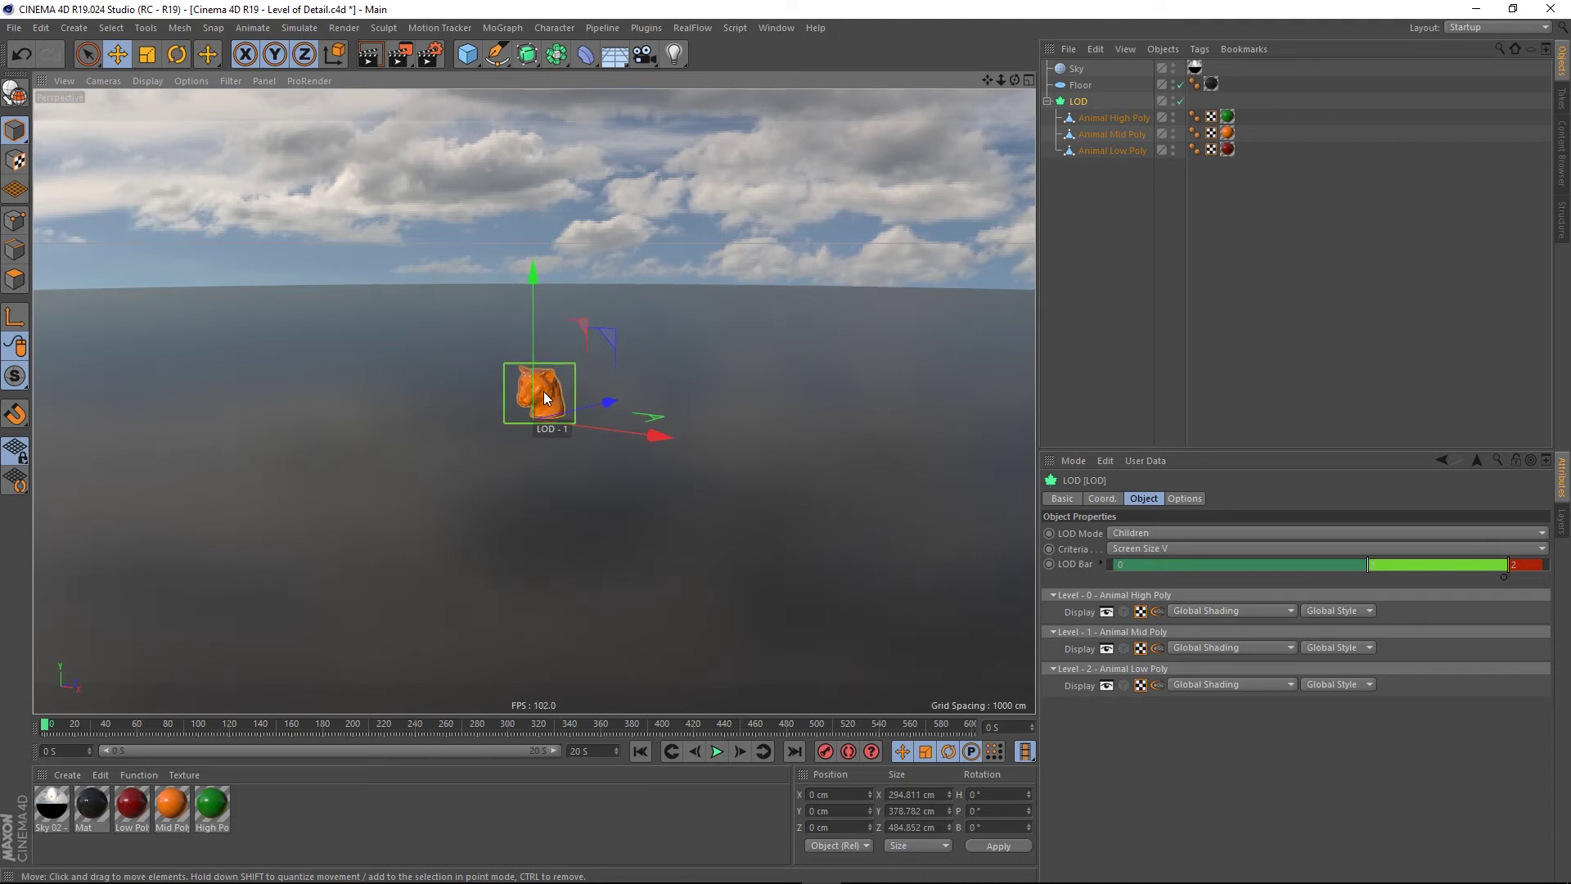
scroll(546, 399, up, 2)
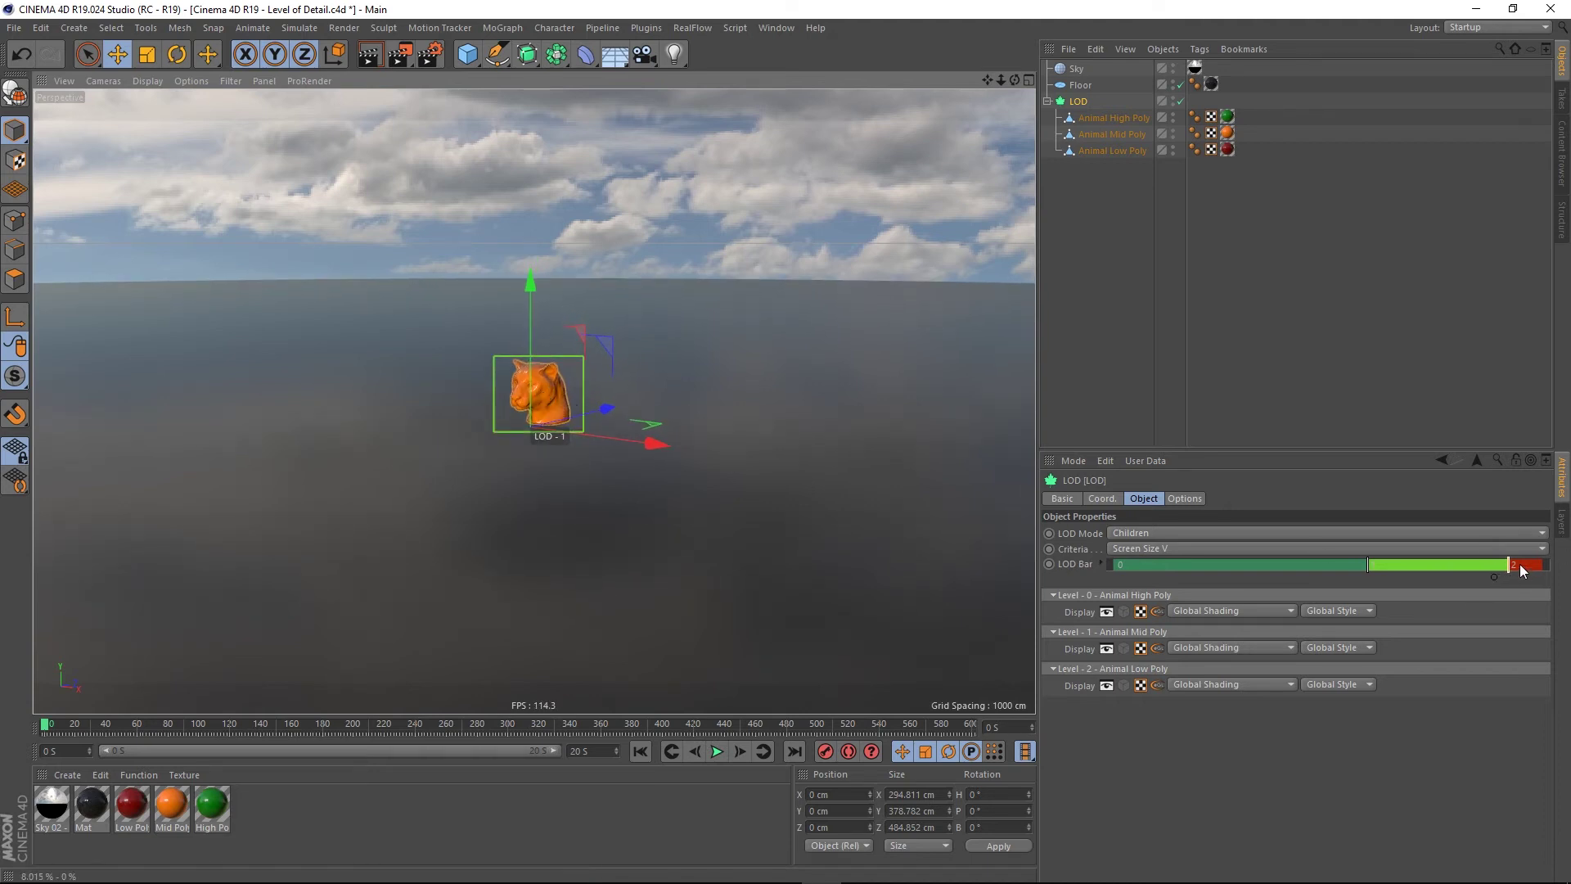
Step: Pull the mid-poly boundary back slightly, then zoom far in and out to check level switching
drag(1507, 564, 1491, 565)
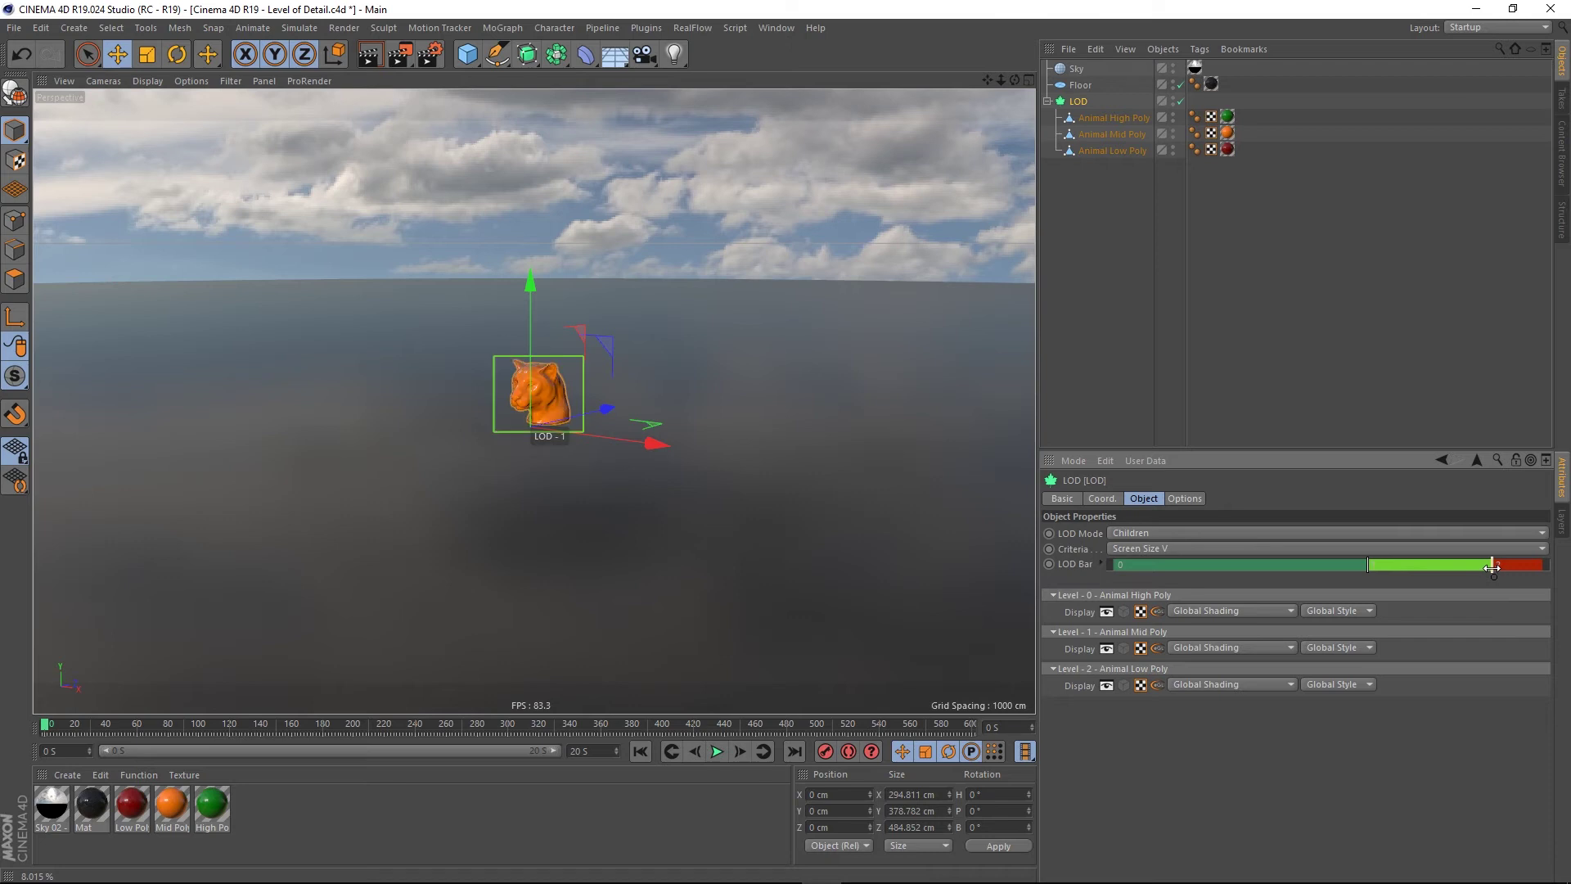
scroll(527, 390, up, 3)
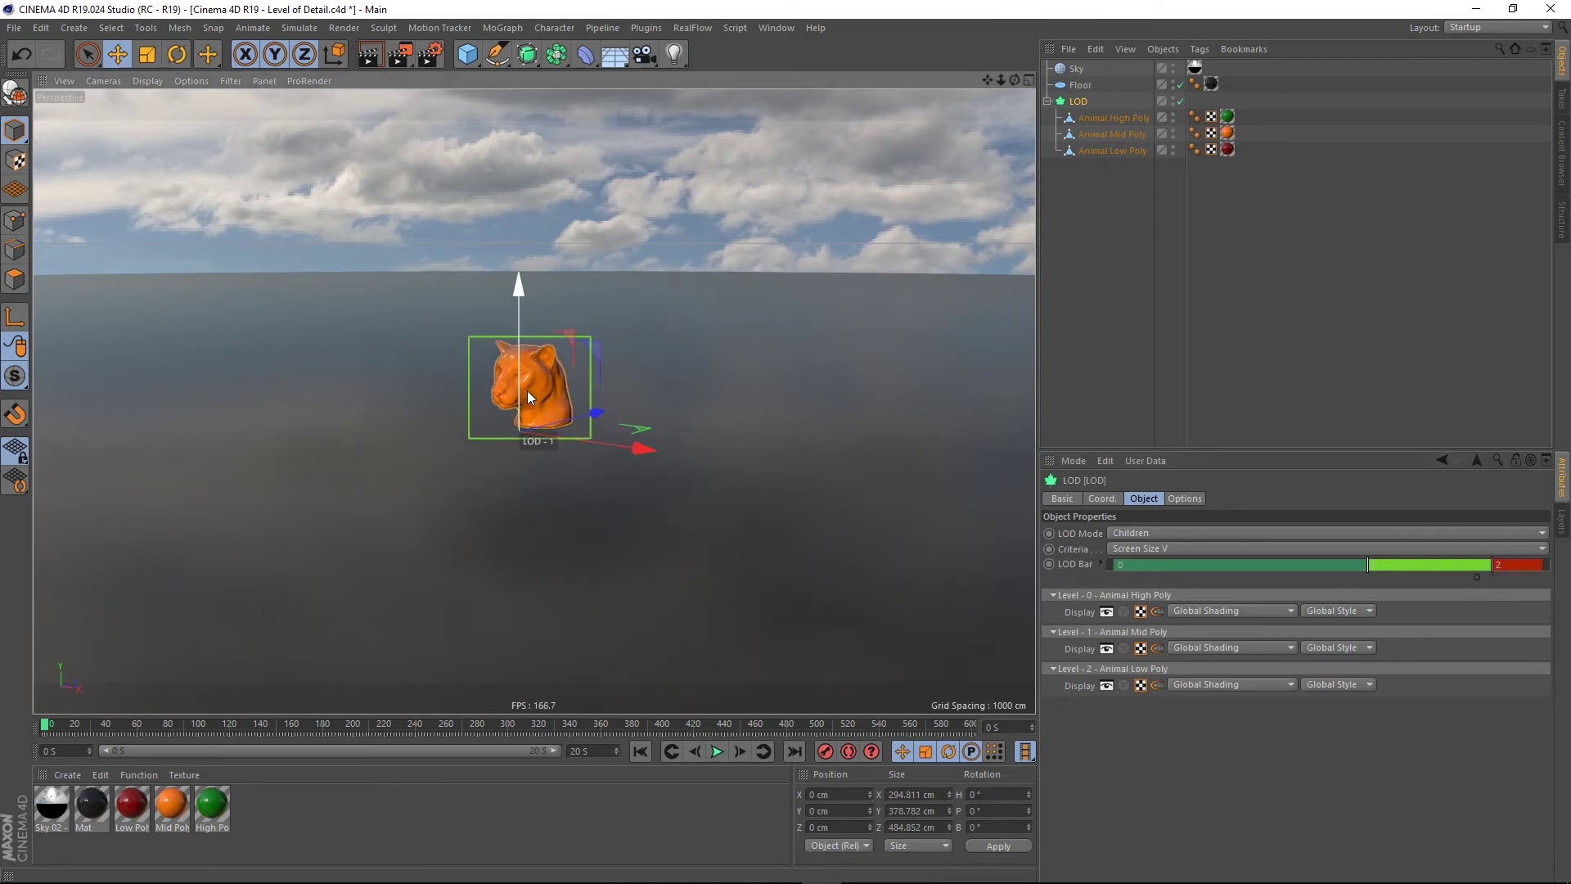
scroll(527, 381, up, 2)
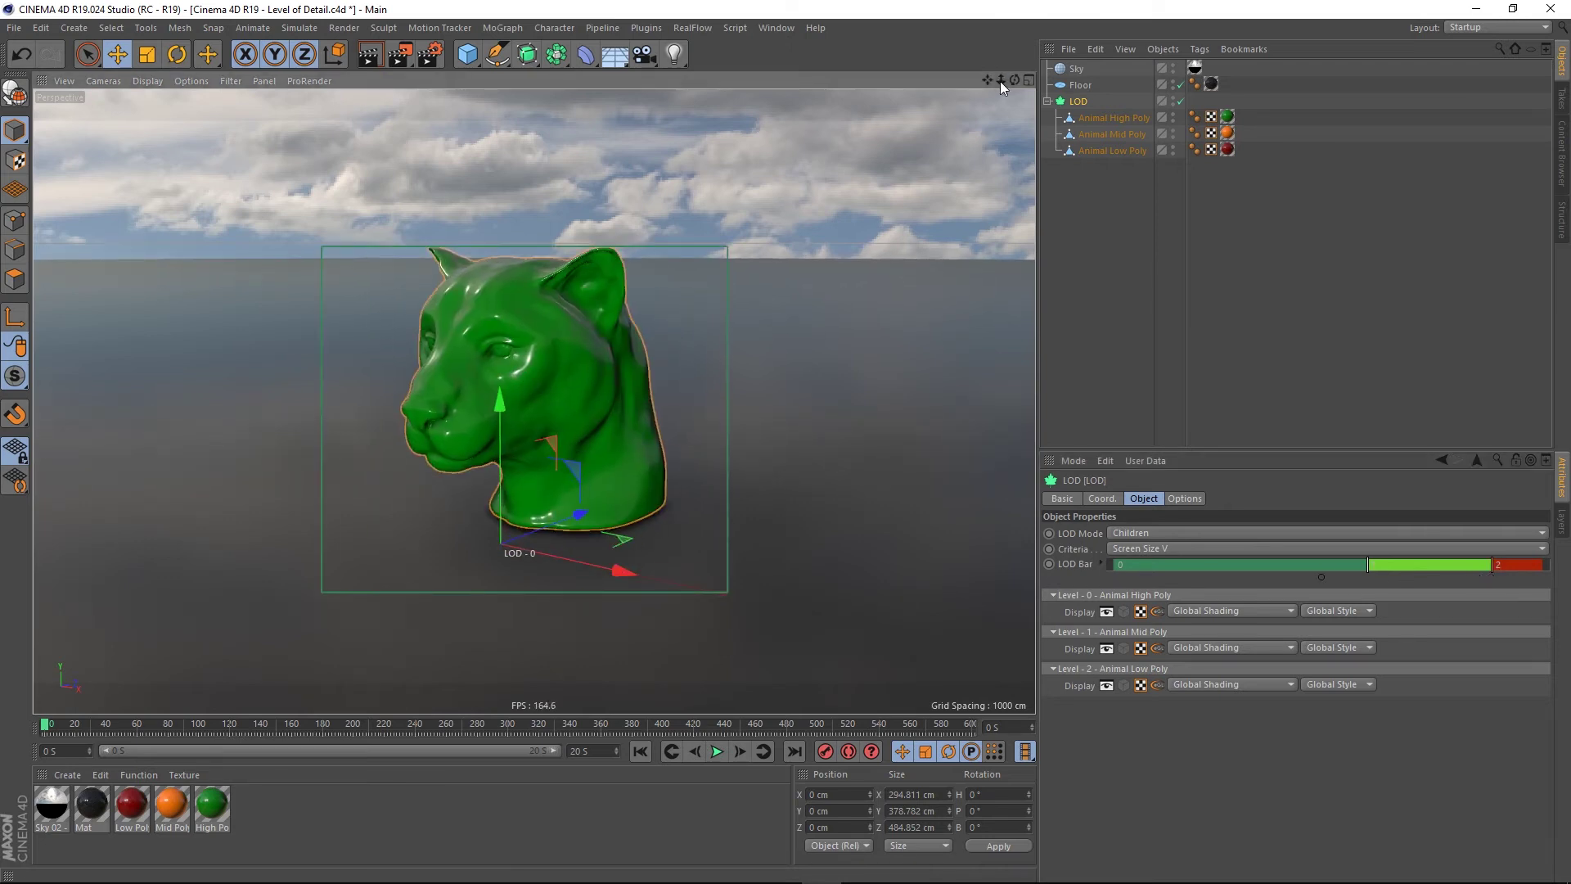
mouse_move(999, 81)
mouse_down()
mouse_move(917, 80)
mouse_move(998, 81)
mouse_up()
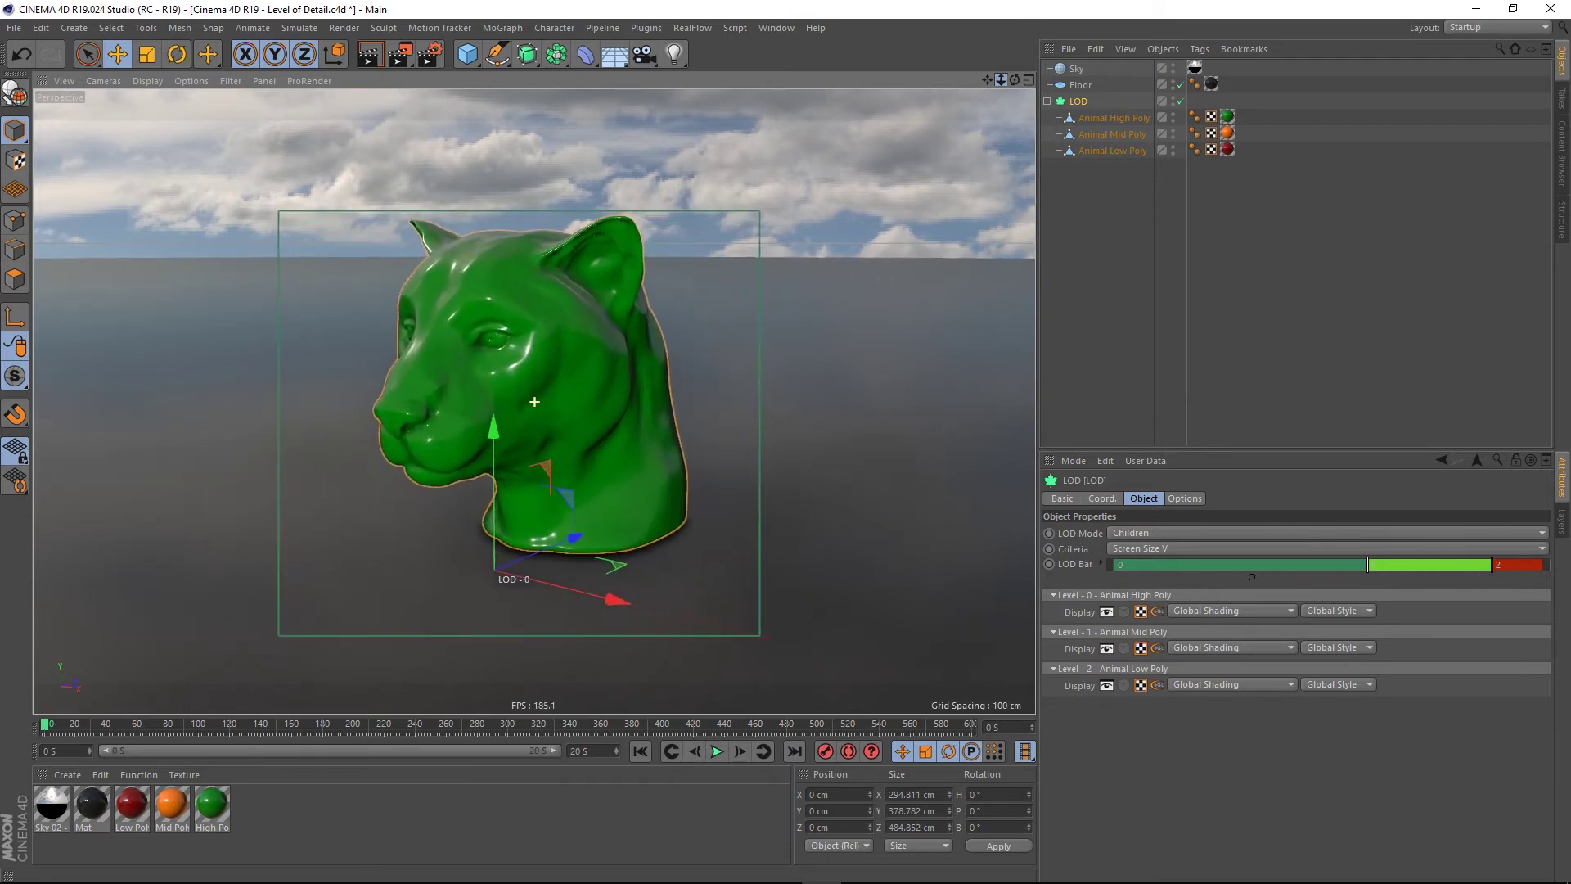
click(1093, 264)
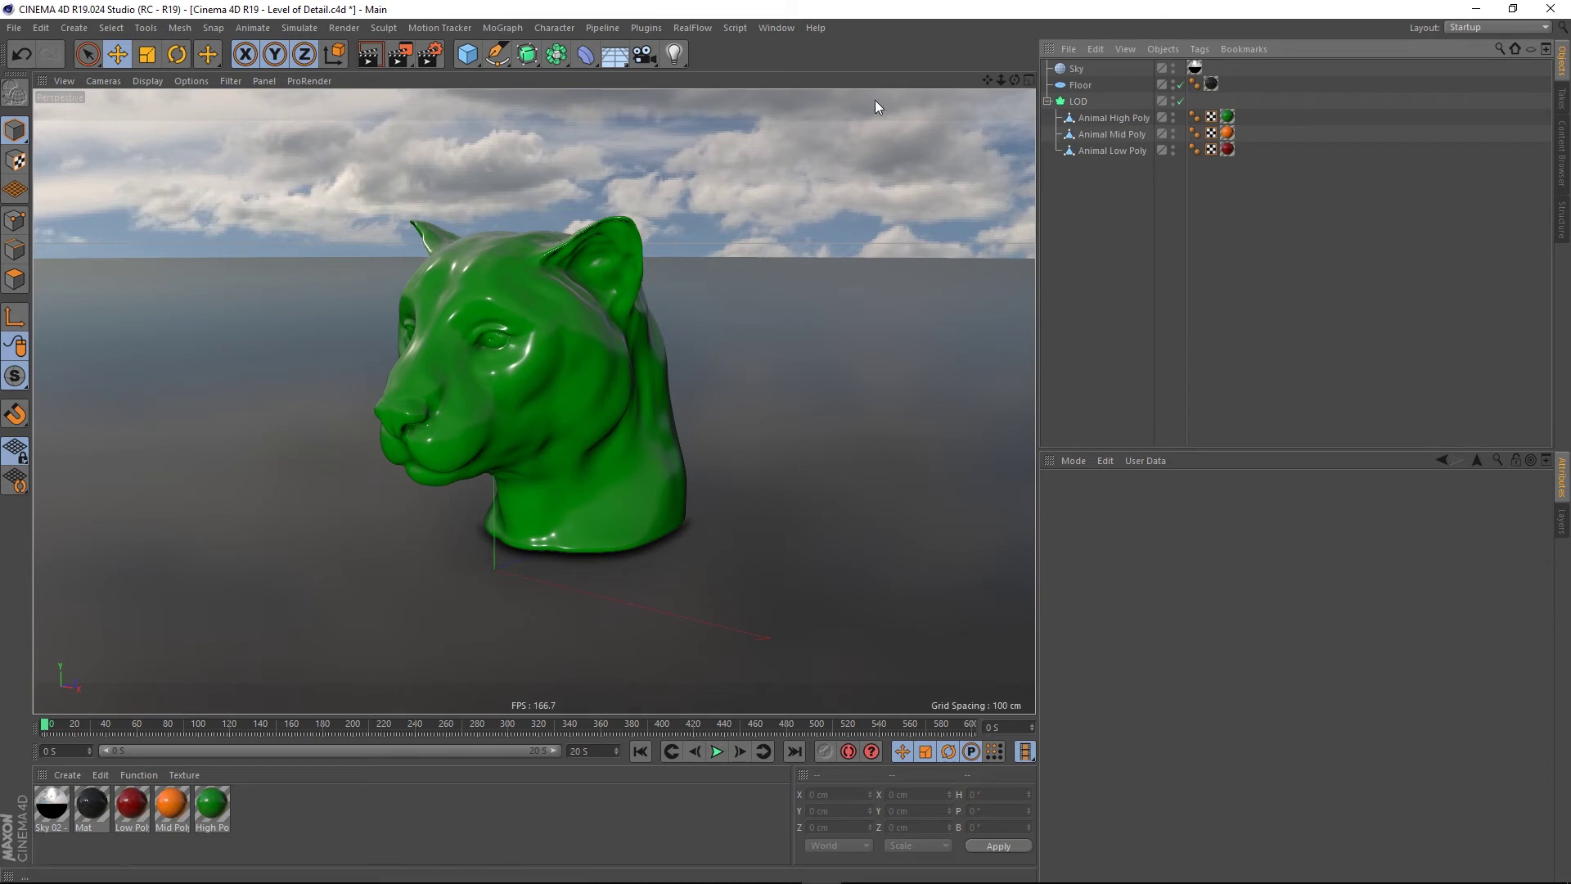
mouse_move(999, 80)
mouse_down()
mouse_move(875, 81)
mouse_move(994, 81)
mouse_up()
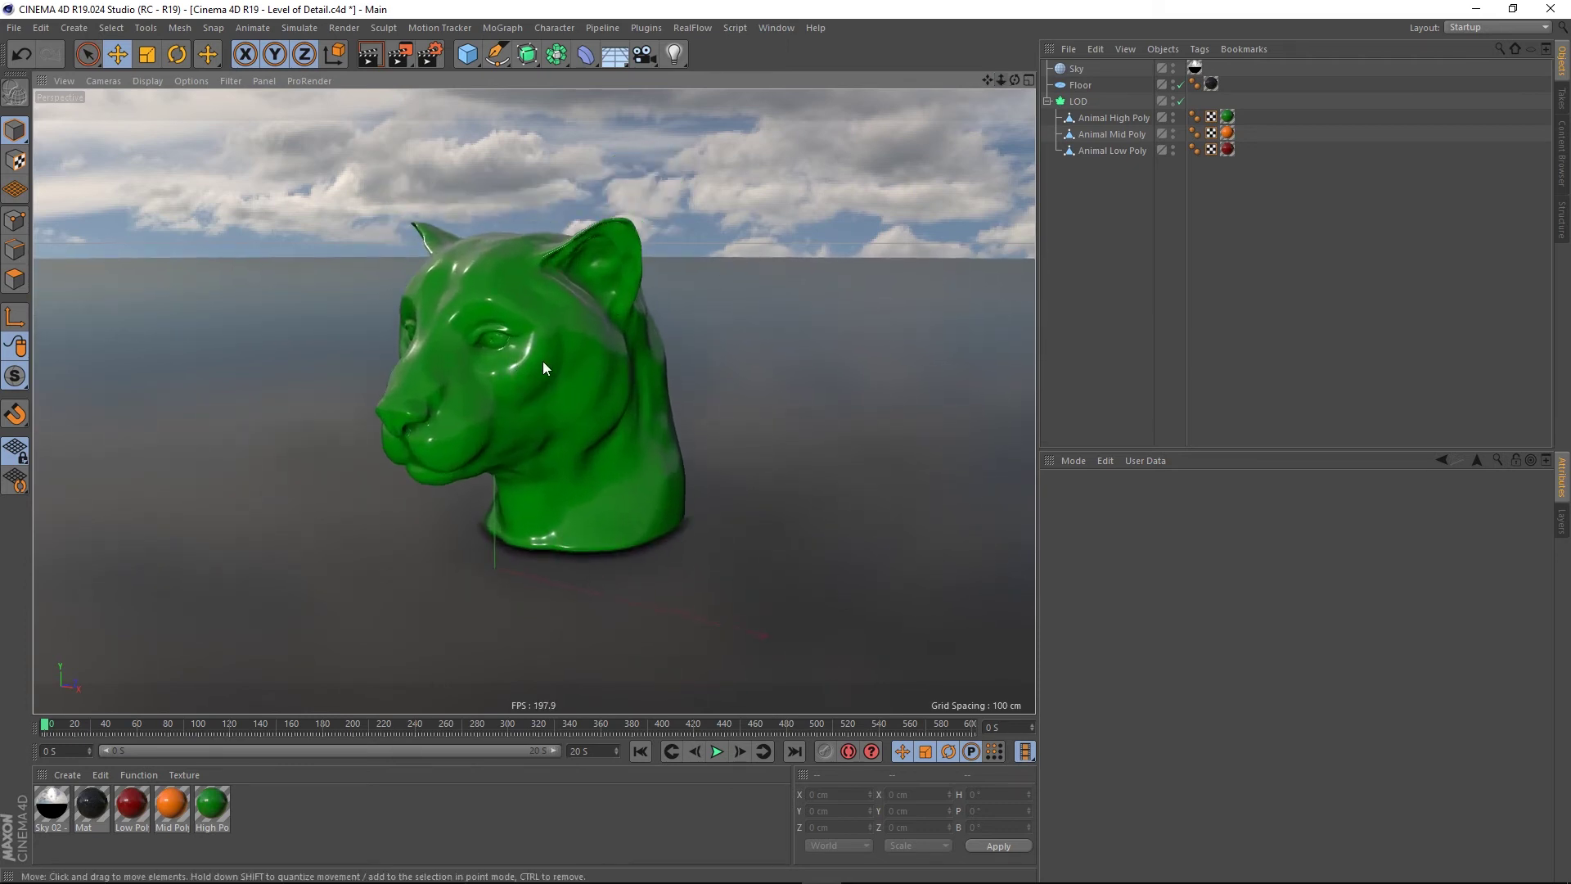
mouse_move(542, 361)
alt+mouse_down()
mouse_move(537, 376)
mouse_move(590, 361)
alt+mouse_up()
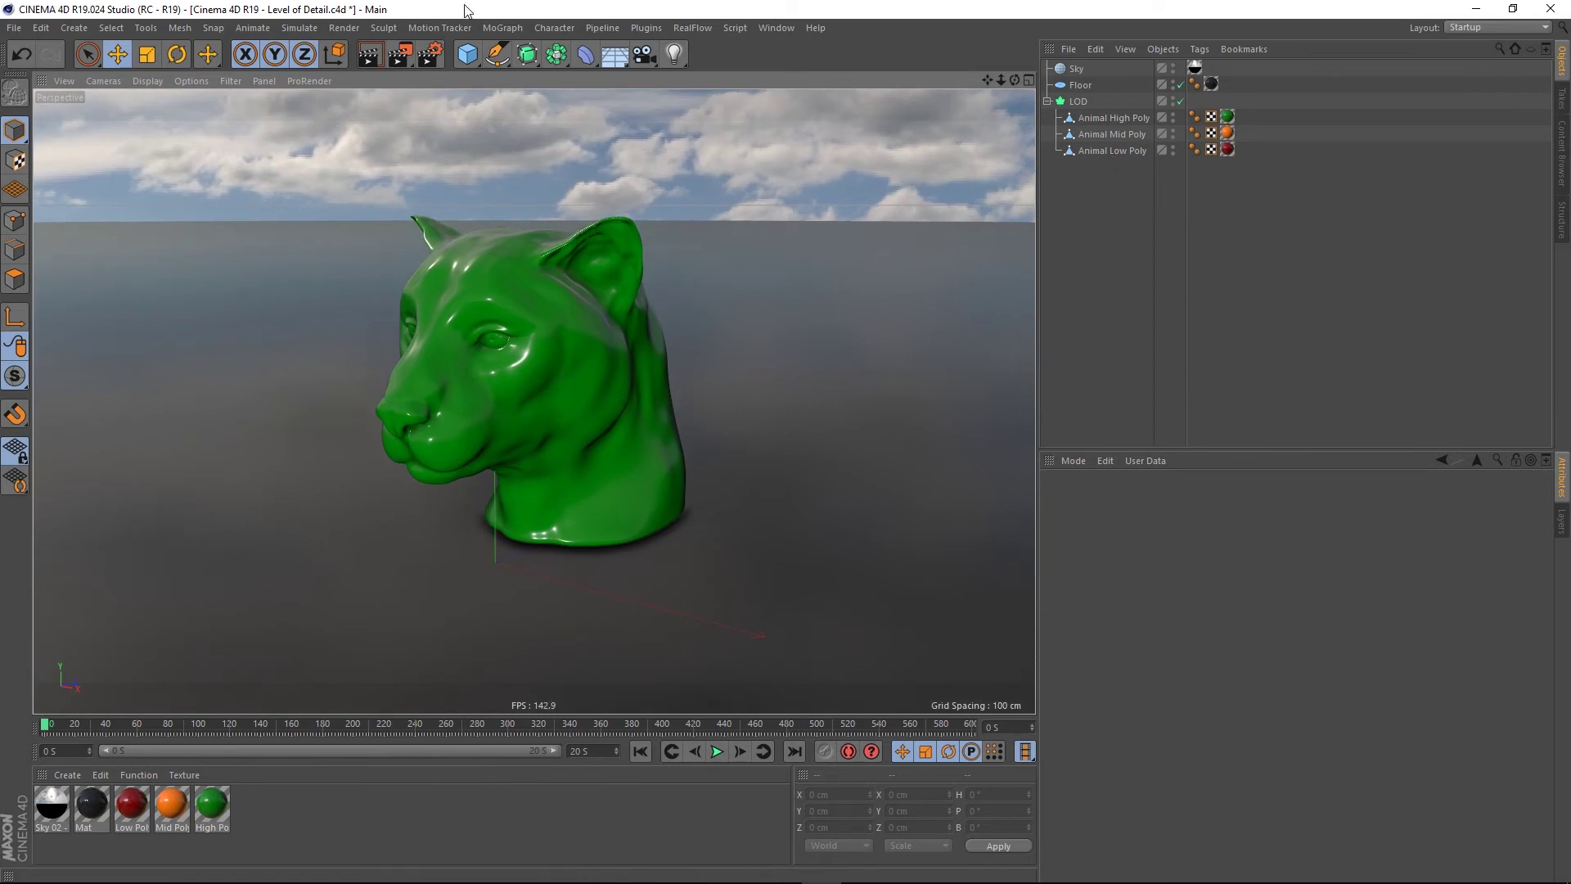
Step: Add a MoGraph Cloner and parent the LOD object under it
click(502, 28)
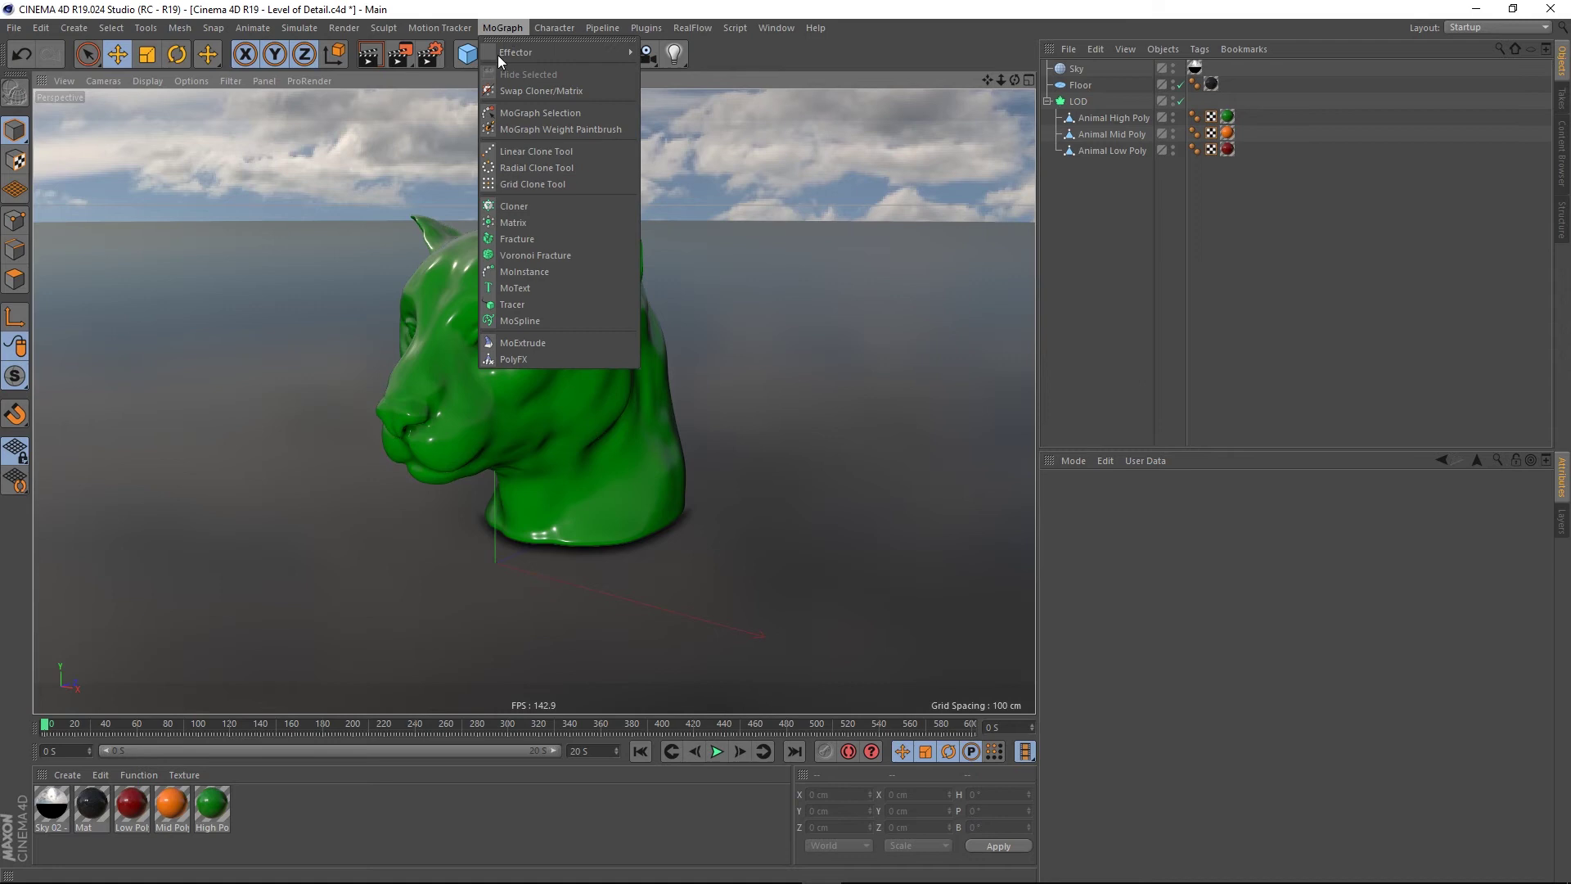
click(522, 210)
drag(1082, 72, 1084, 108)
click(1093, 246)
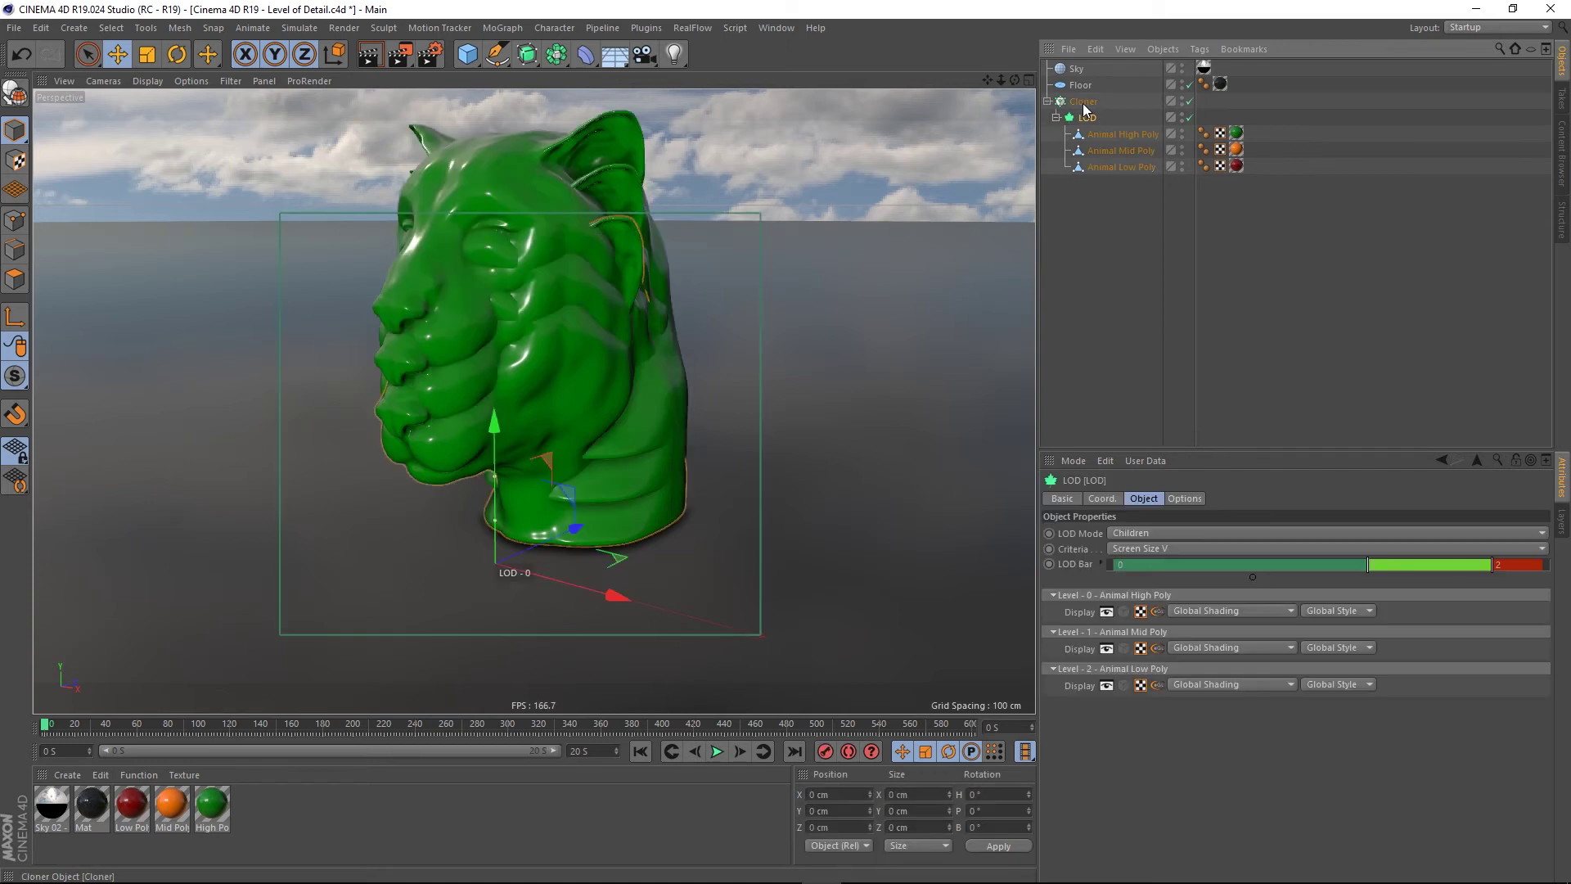
click(1084, 103)
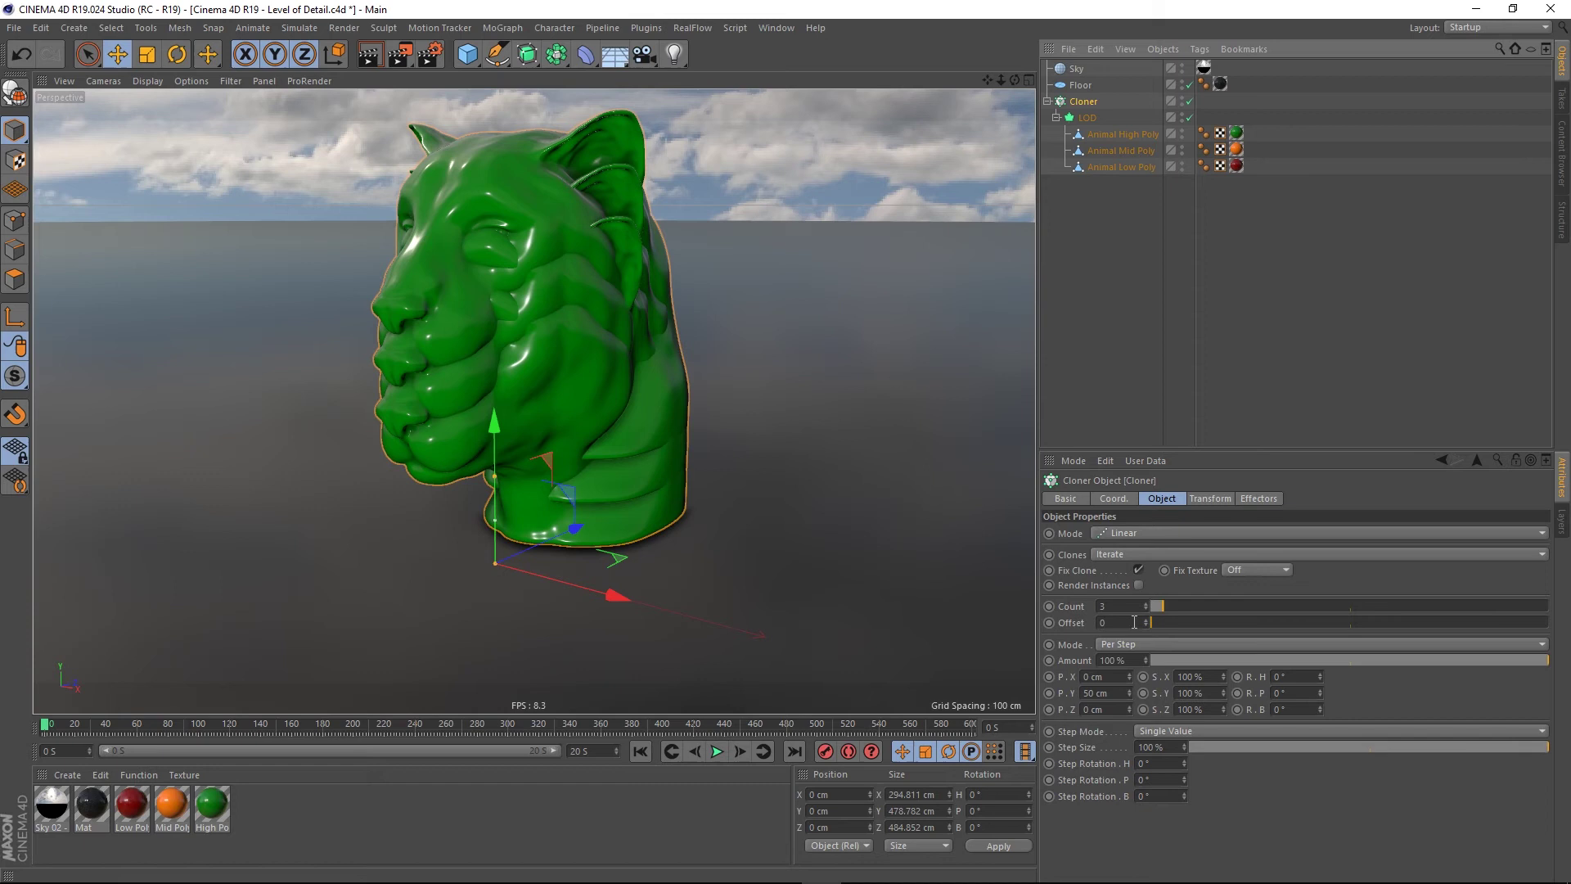
Step: Set the Cloner's Linear P.Y to 0 cm and P.Z to 500 cm
double_click(1104, 693)
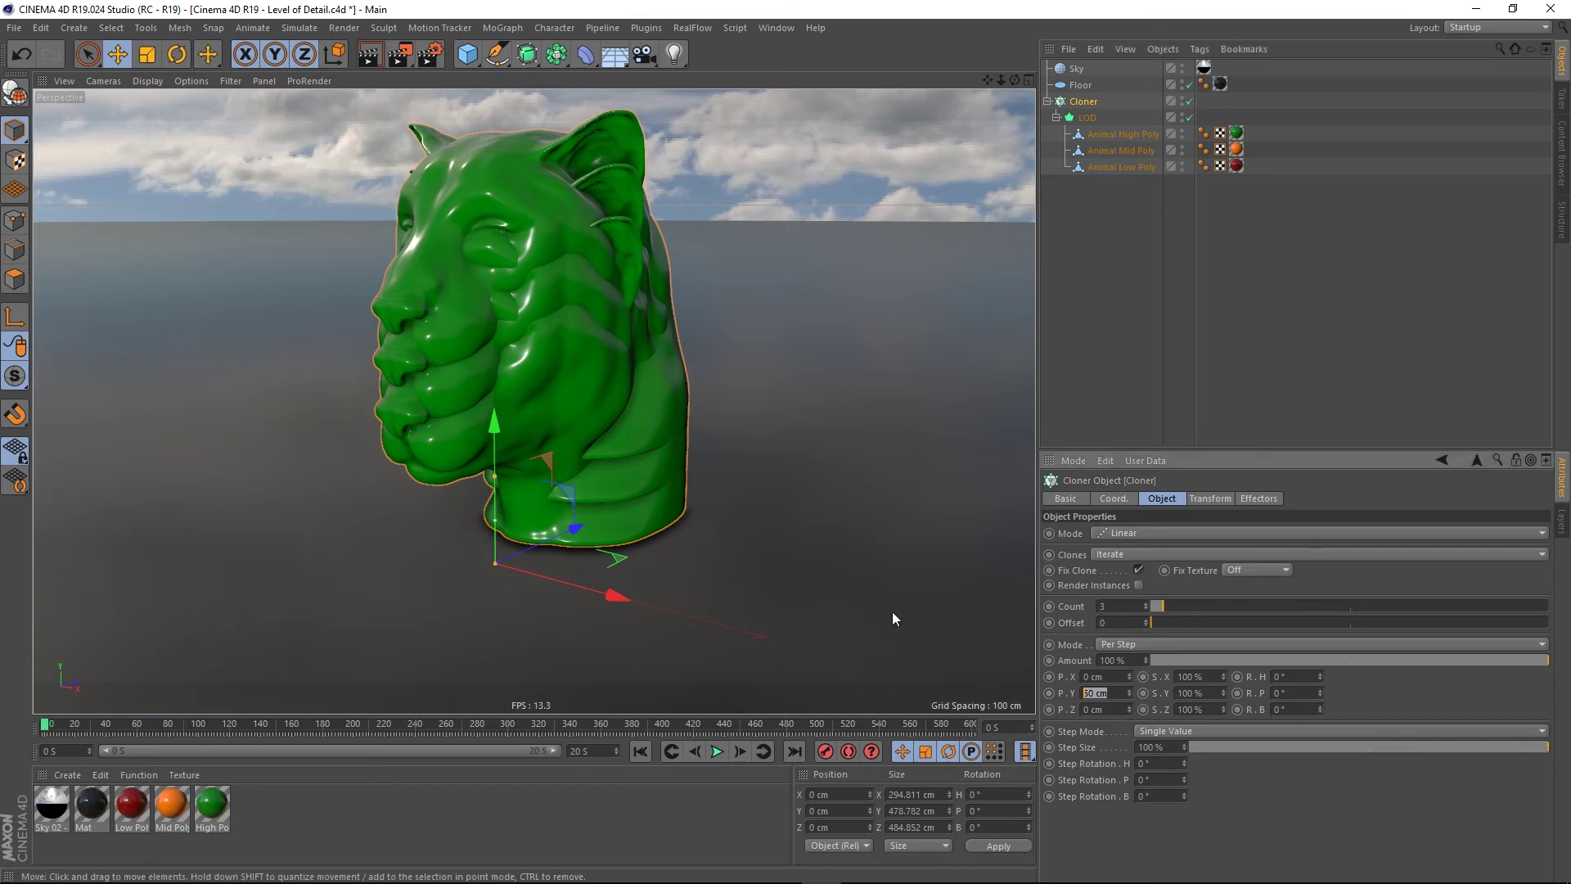
text(0)
key(Return)
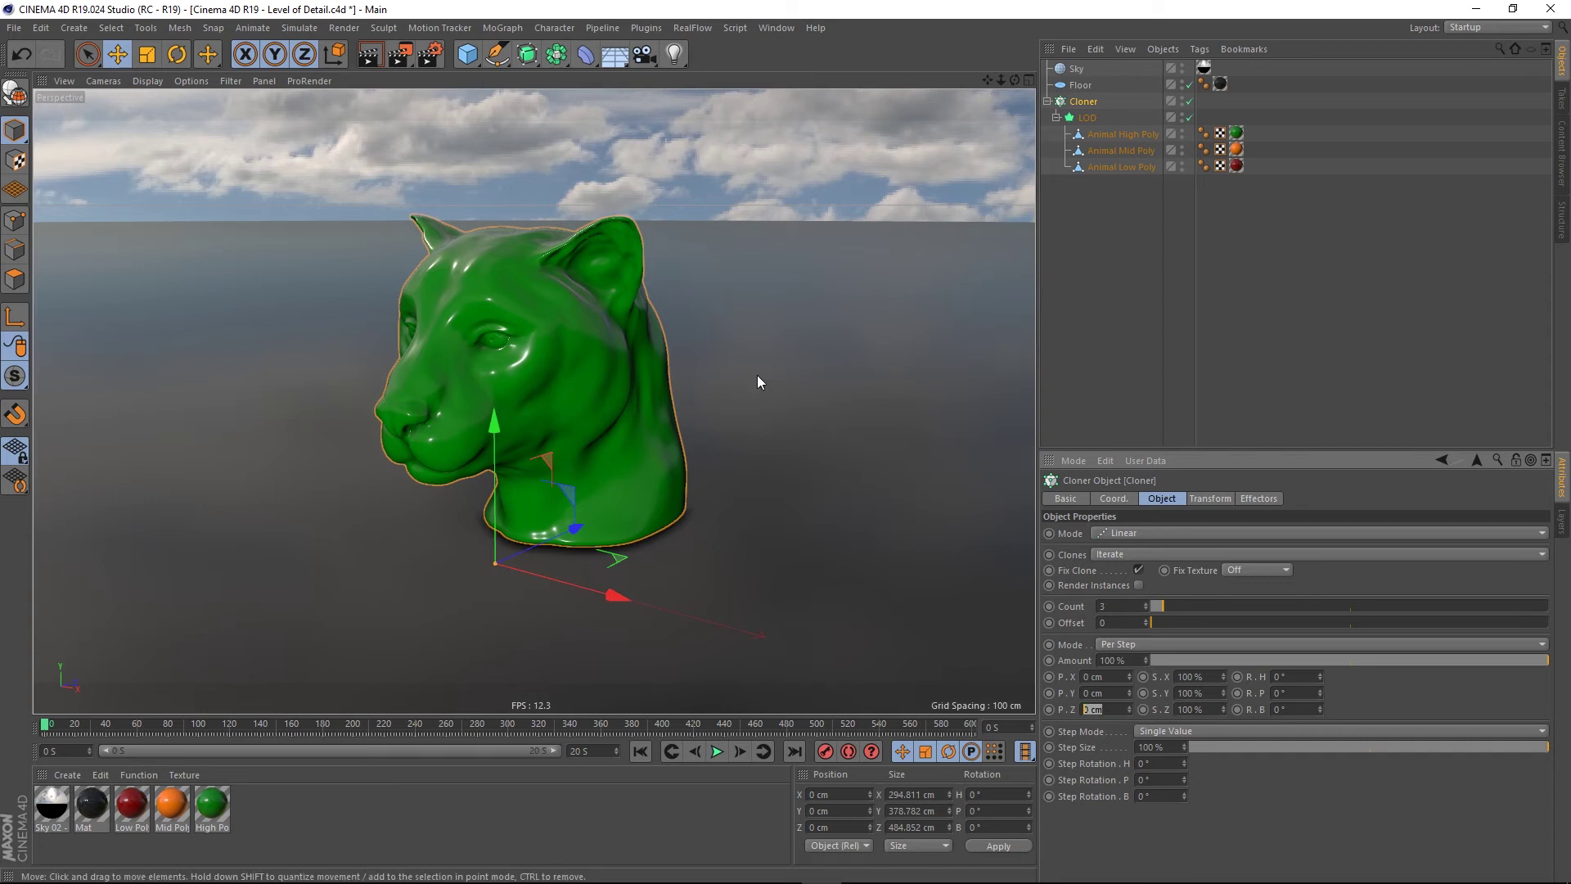
text(500)
key(Return)
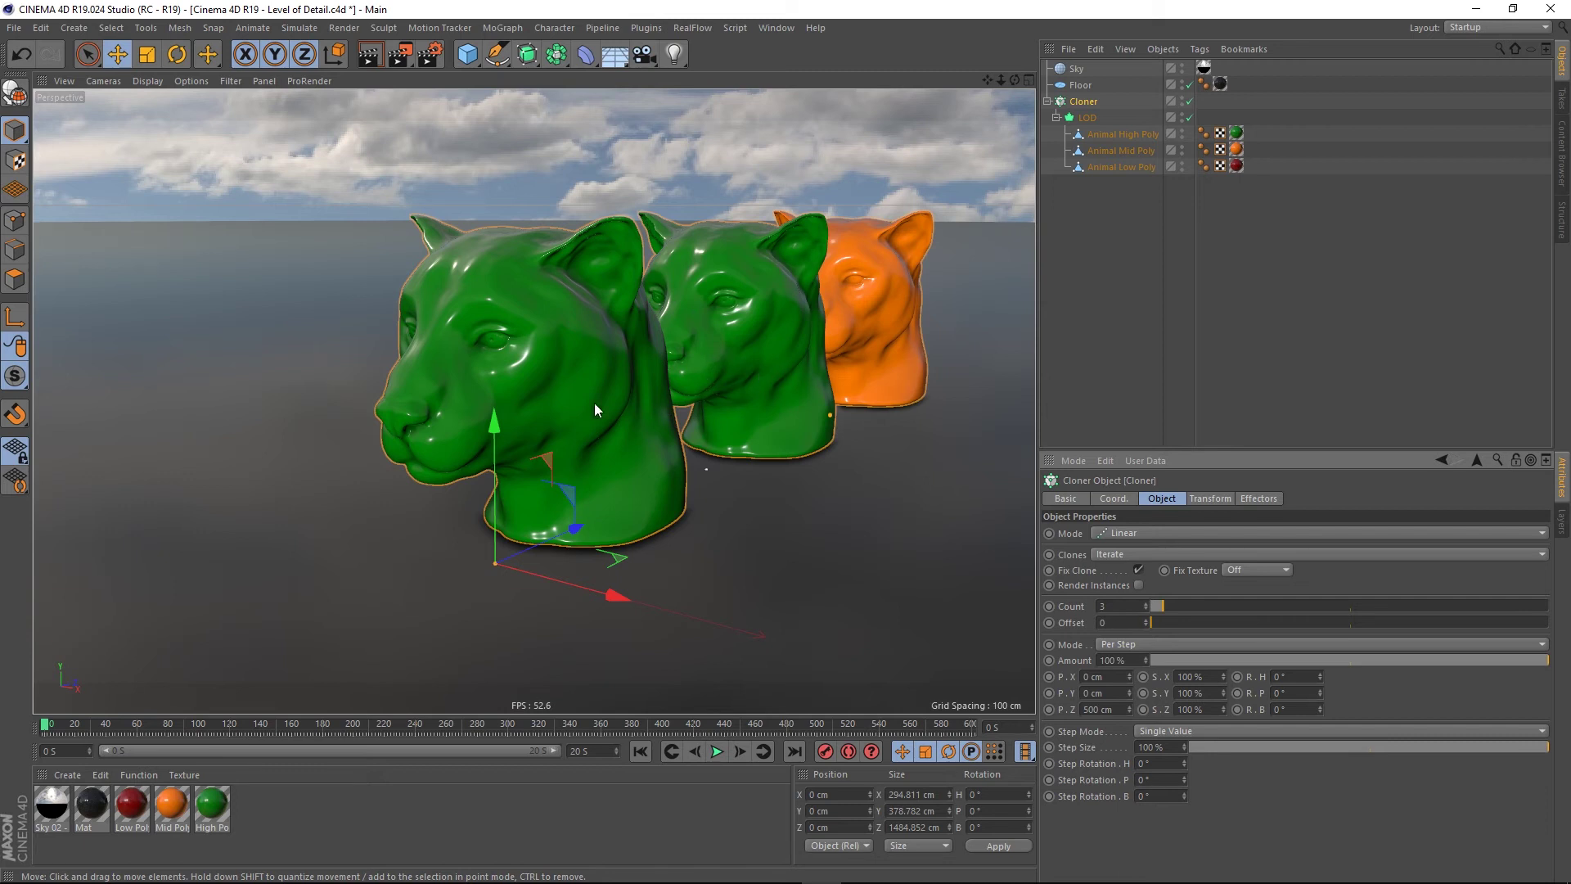
mouse_move(607, 400)
alt+mouse_down()
mouse_move(728, 405)
mouse_move(755, 390)
alt+mouse_up()
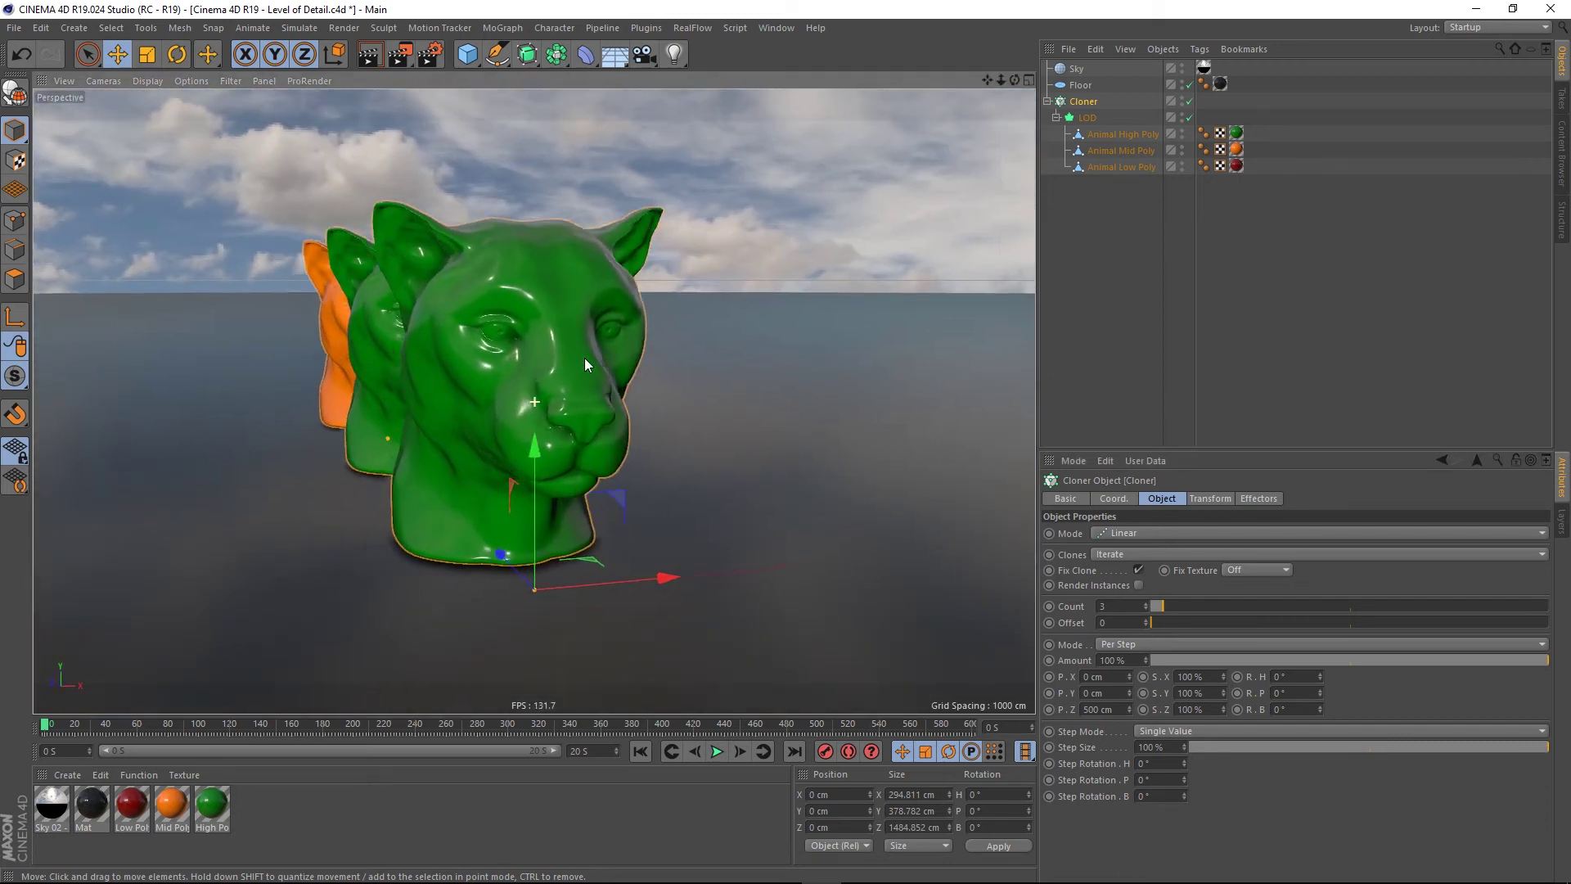
mouse_move(584, 365)
alt+mouse_down()
mouse_move(763, 365)
mouse_move(733, 356)
mouse_move(764, 325)
mouse_move(729, 321)
alt+mouse_up()
scroll(756, 340, up, 5)
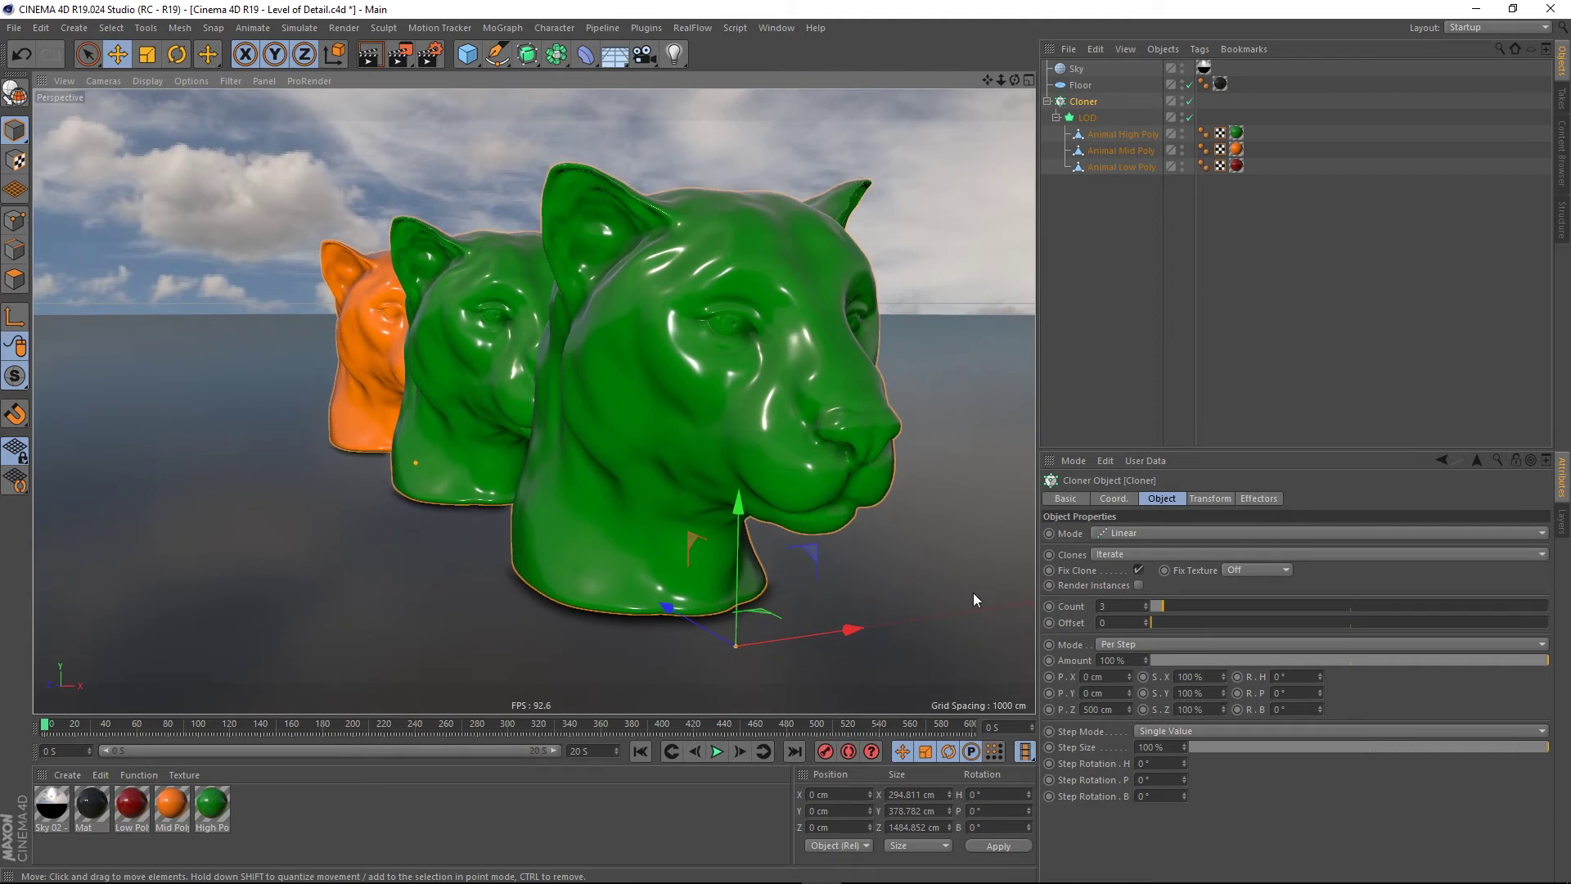
Step: Raise the Cloner's Count to 20 panther heads
click(1146, 603)
click(1145, 604)
click(1145, 604)
click(1145, 603)
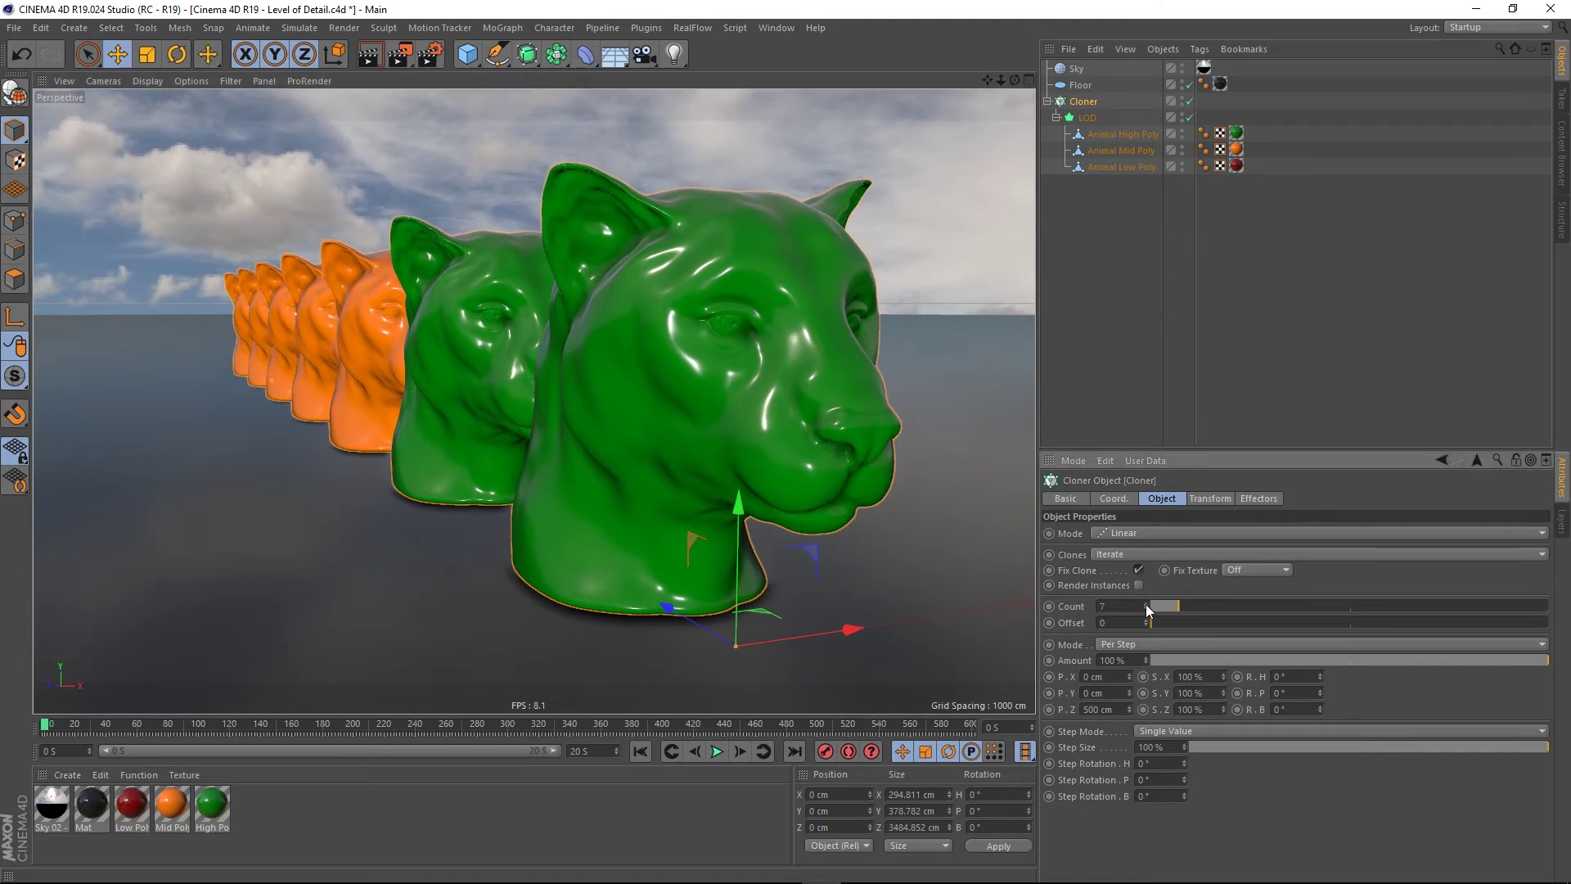
click(1146, 604)
click(1145, 604)
click(1145, 604)
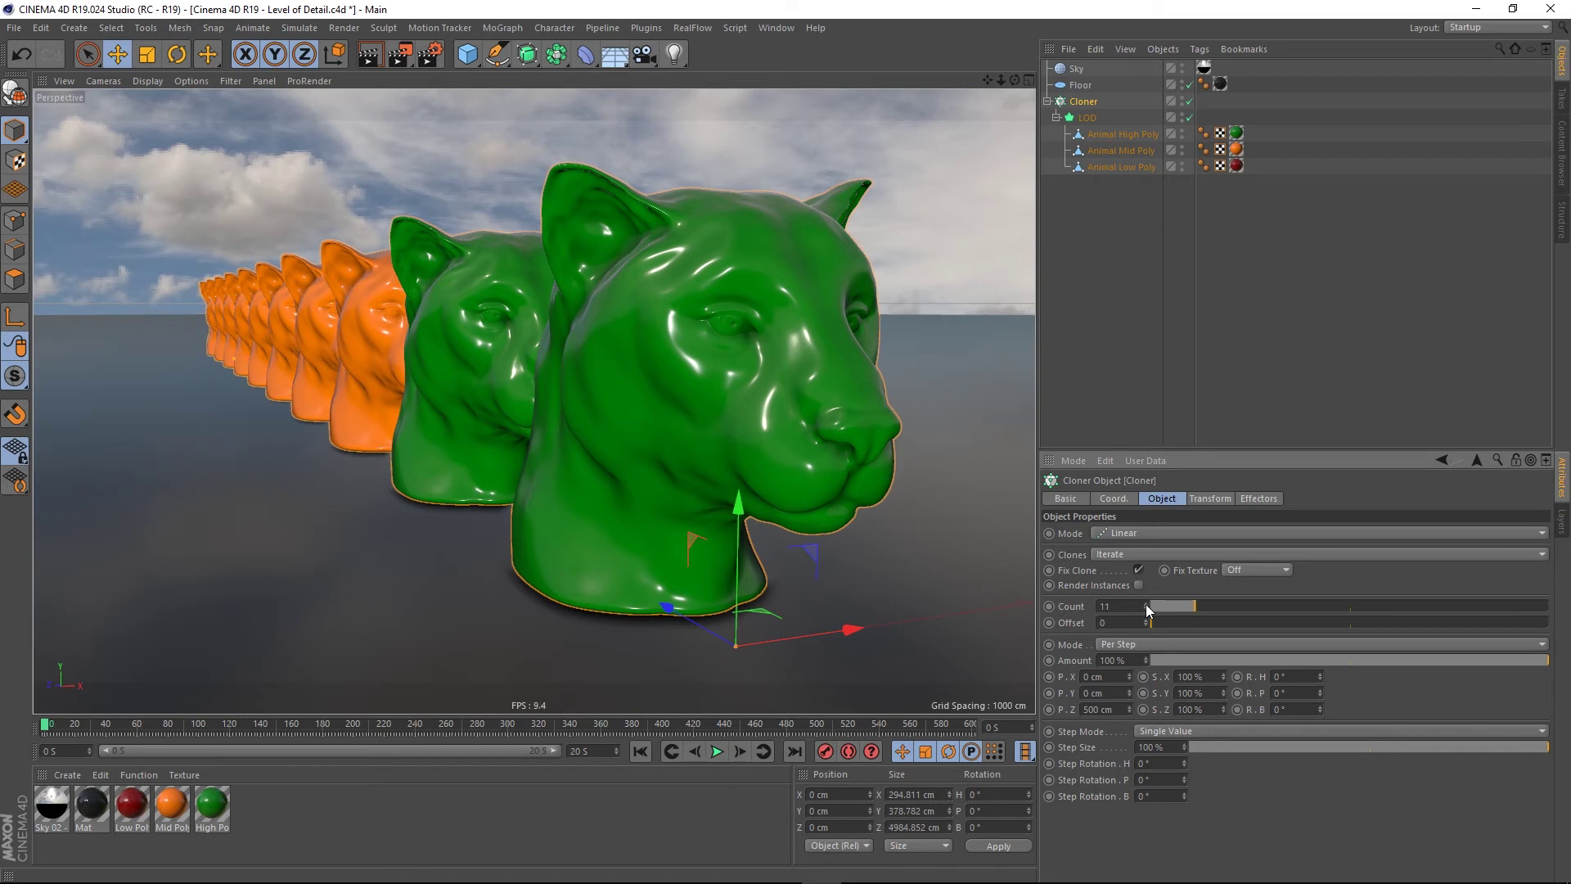
click(1145, 603)
click(1145, 604)
click(1145, 604)
click(1145, 604)
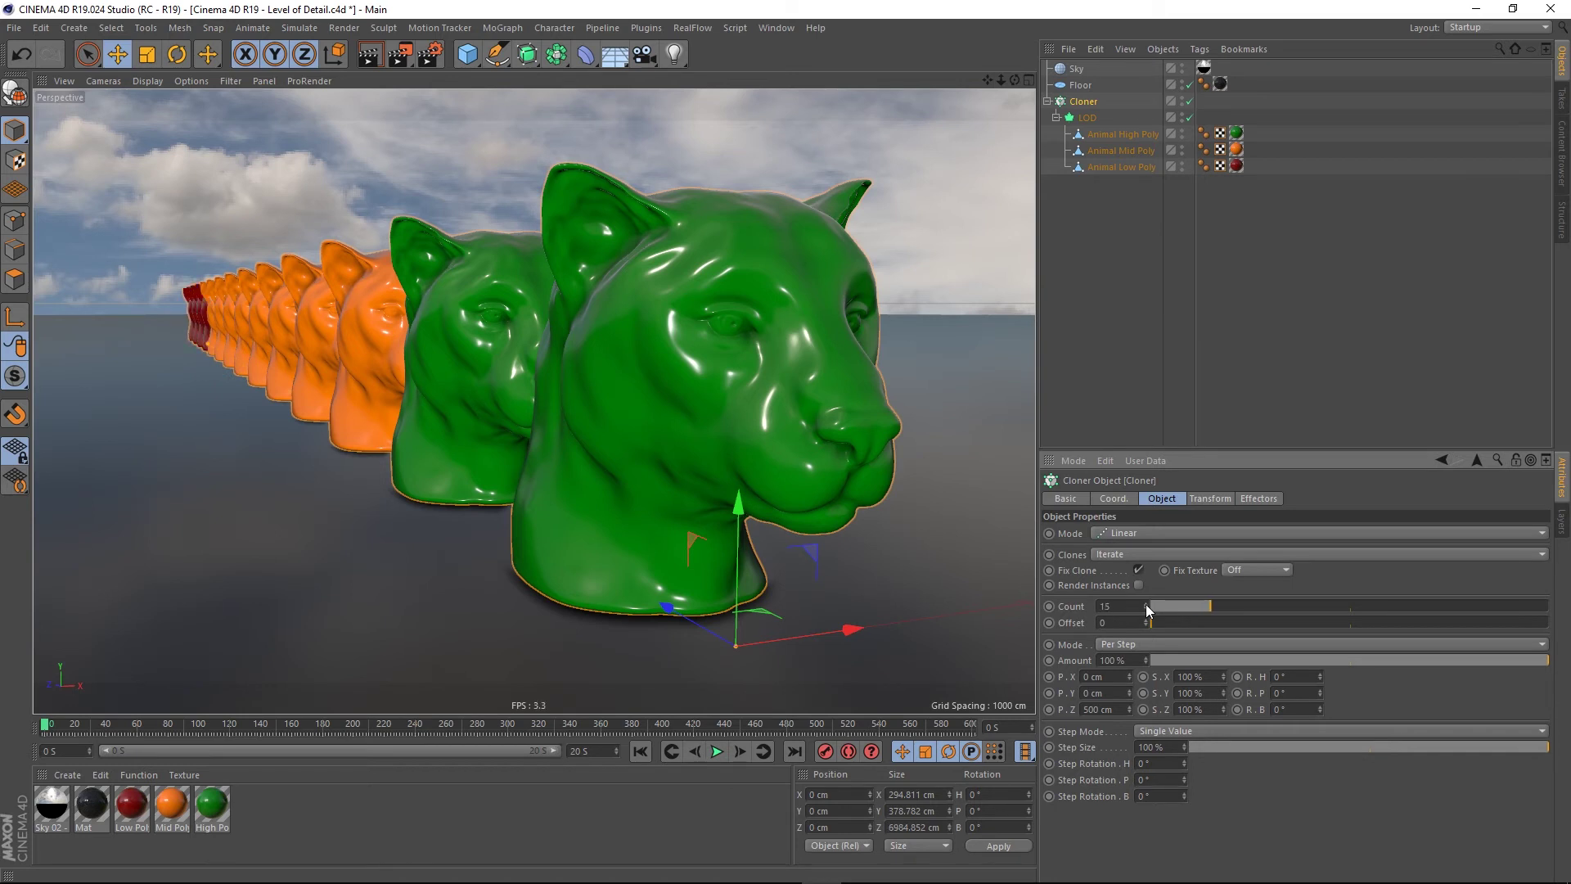
click(1145, 604)
click(1145, 604)
click(1145, 604)
click(1145, 603)
click(1145, 603)
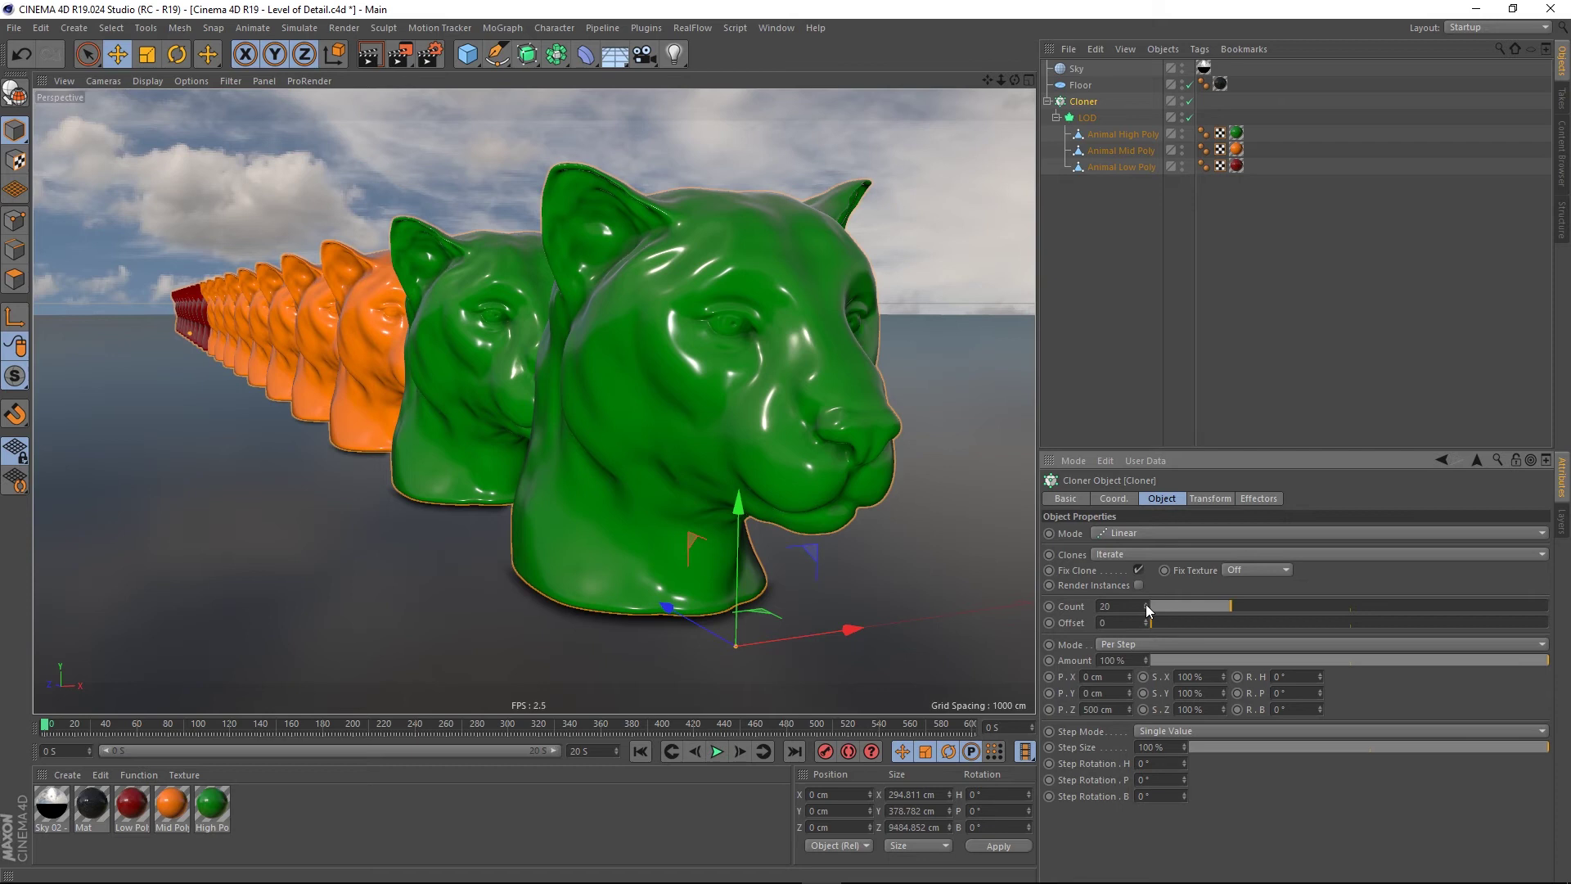
Step: Deselect the Cloner and reframe the view on the long row of green, orange and red heads
click(1122, 317)
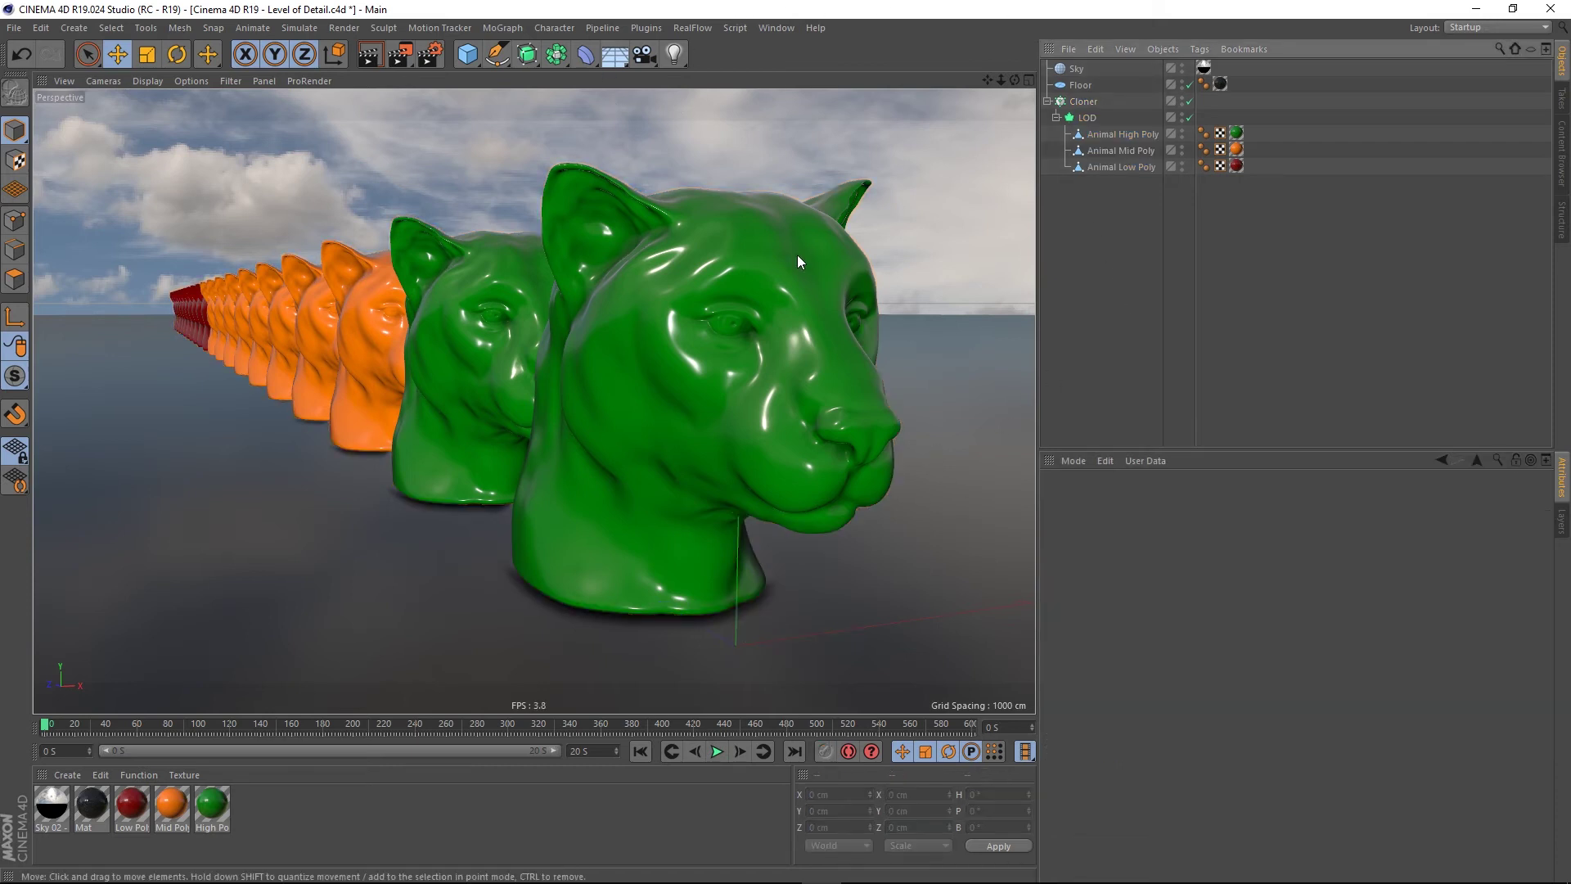
scroll(795, 255, up, 3)
alt+drag(715, 260, 757, 258)
scroll(757, 260, up, 1)
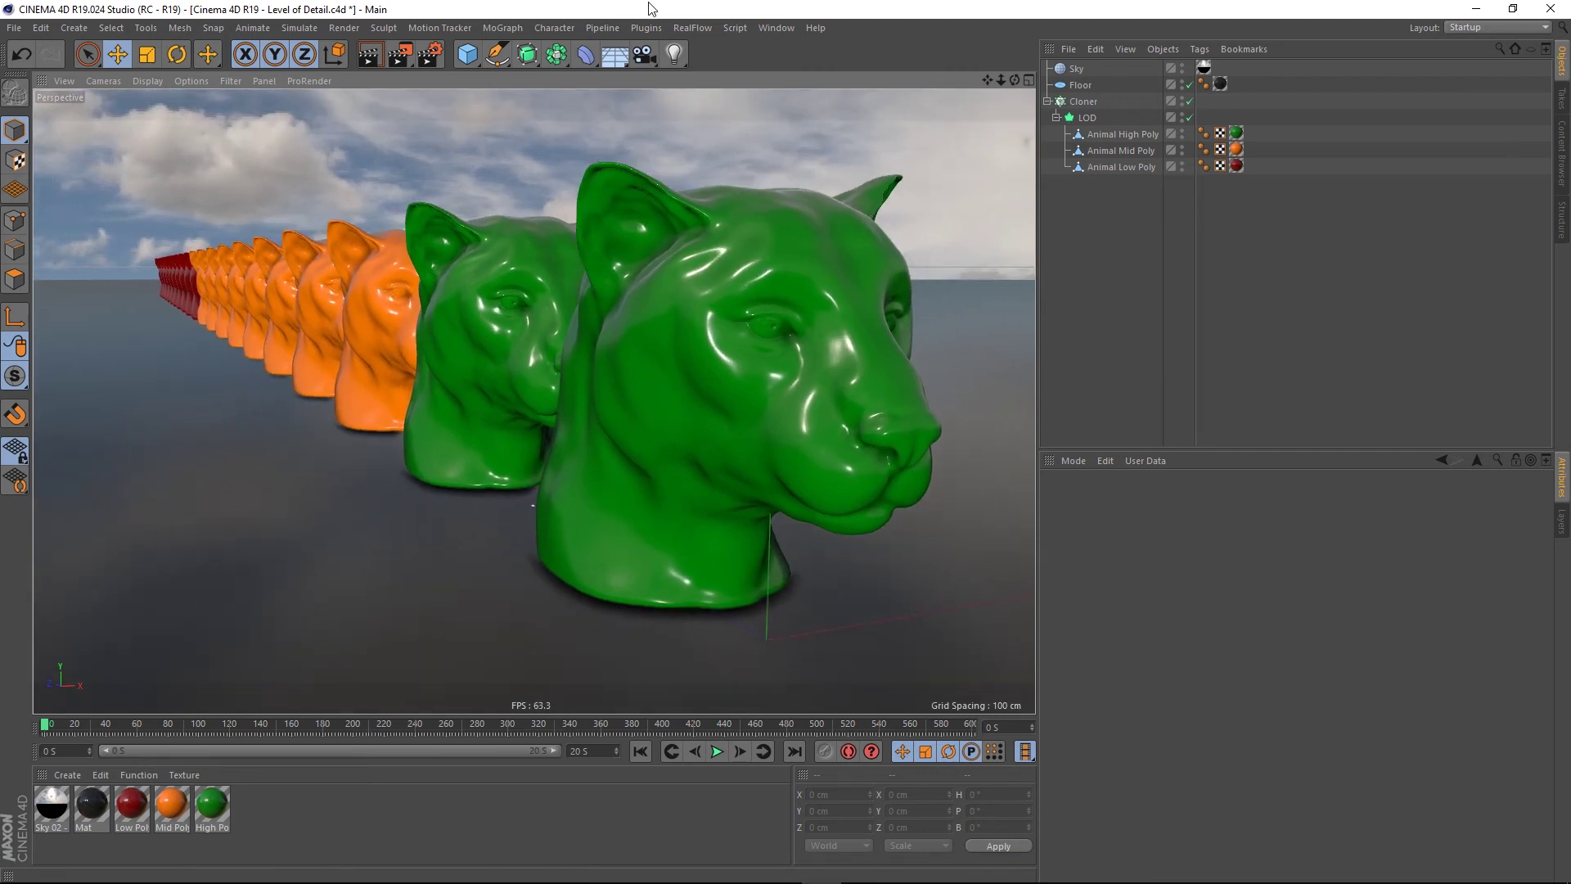
Step: Add a camera, look through it, scrub partway into its animation and show its Coord. values
drag(644, 54, 691, 75)
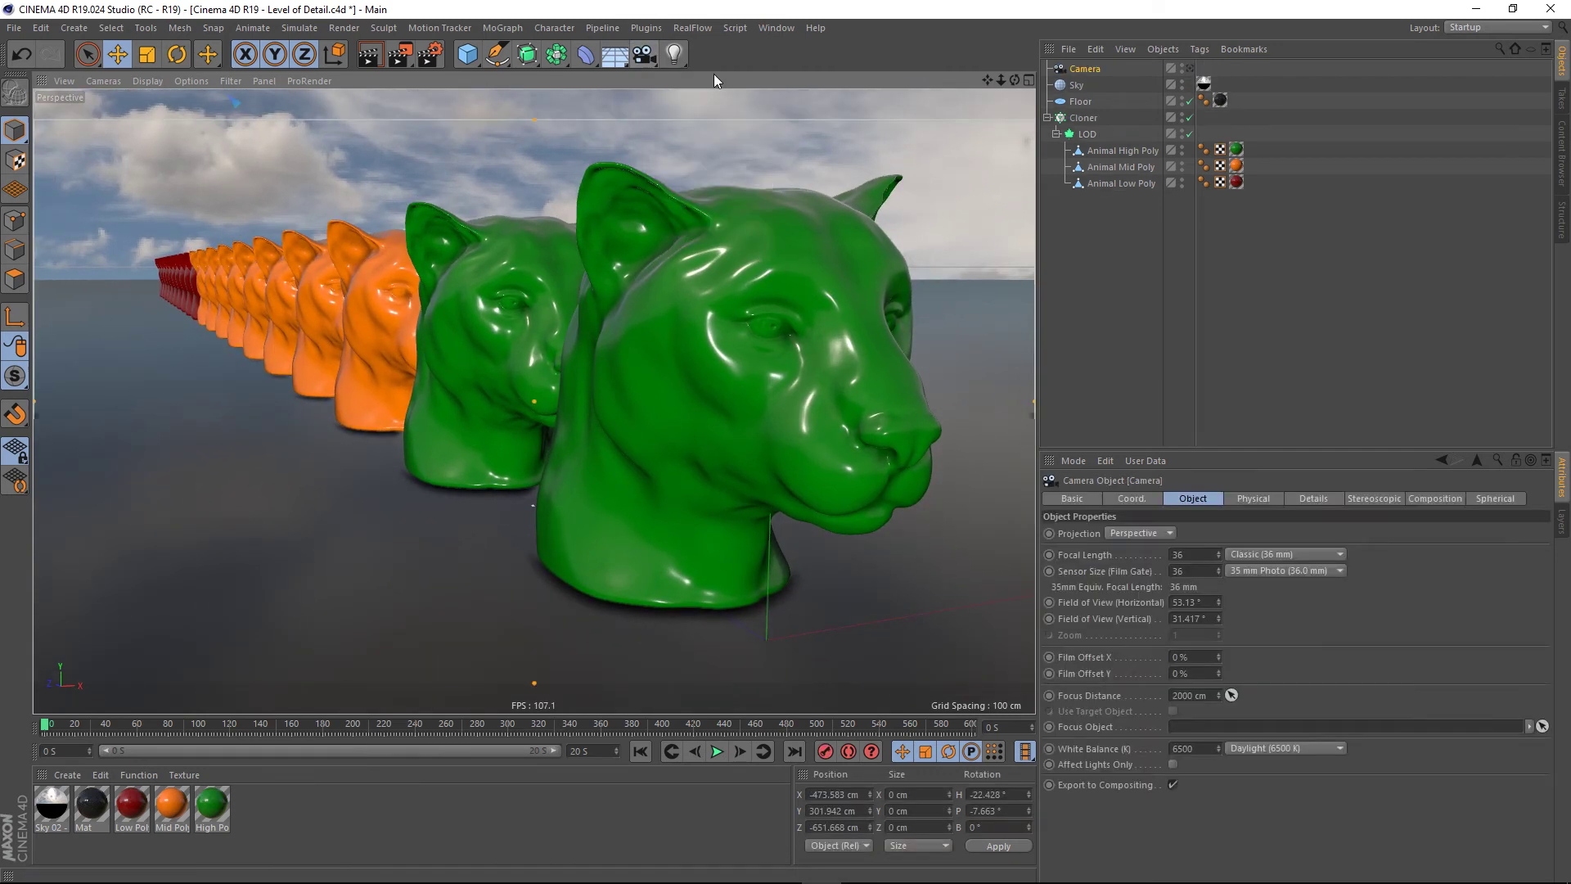
click(1191, 68)
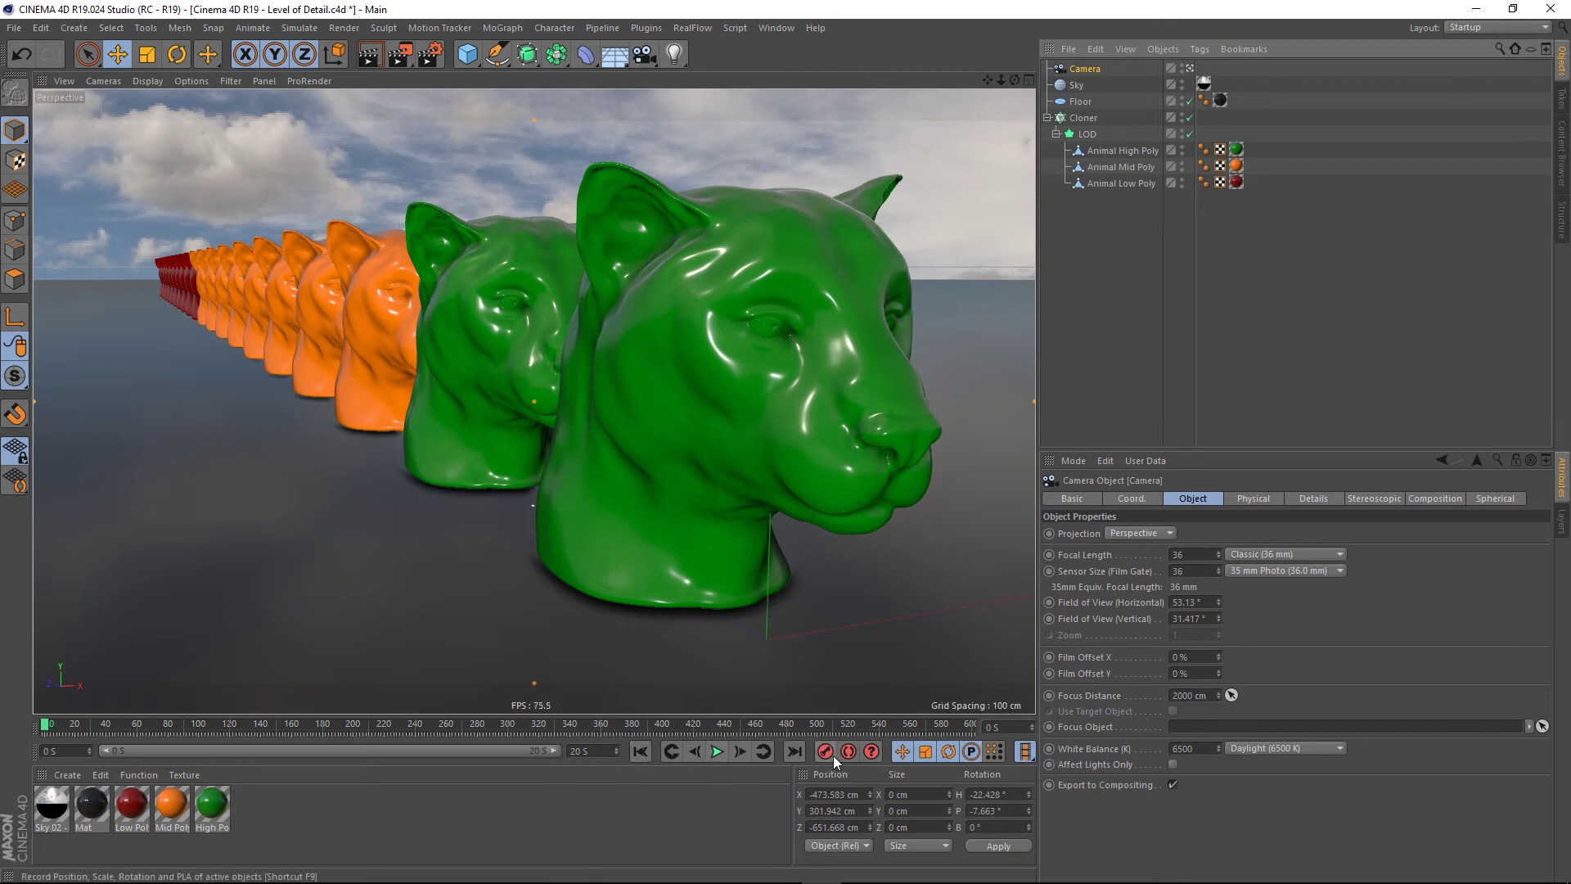
drag(45, 727, 650, 728)
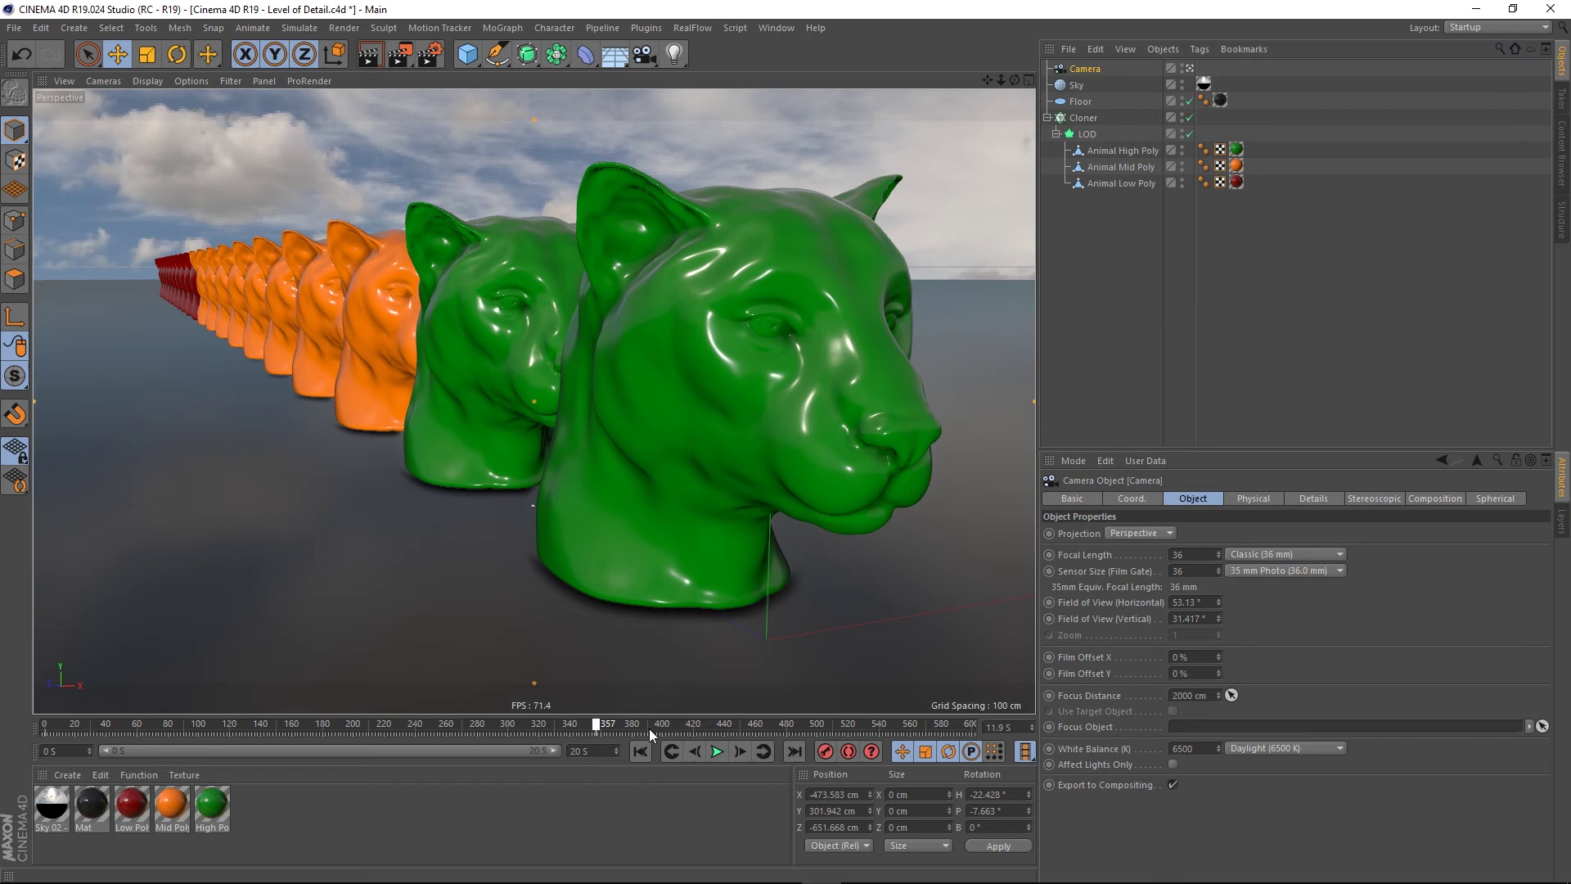
click(1129, 499)
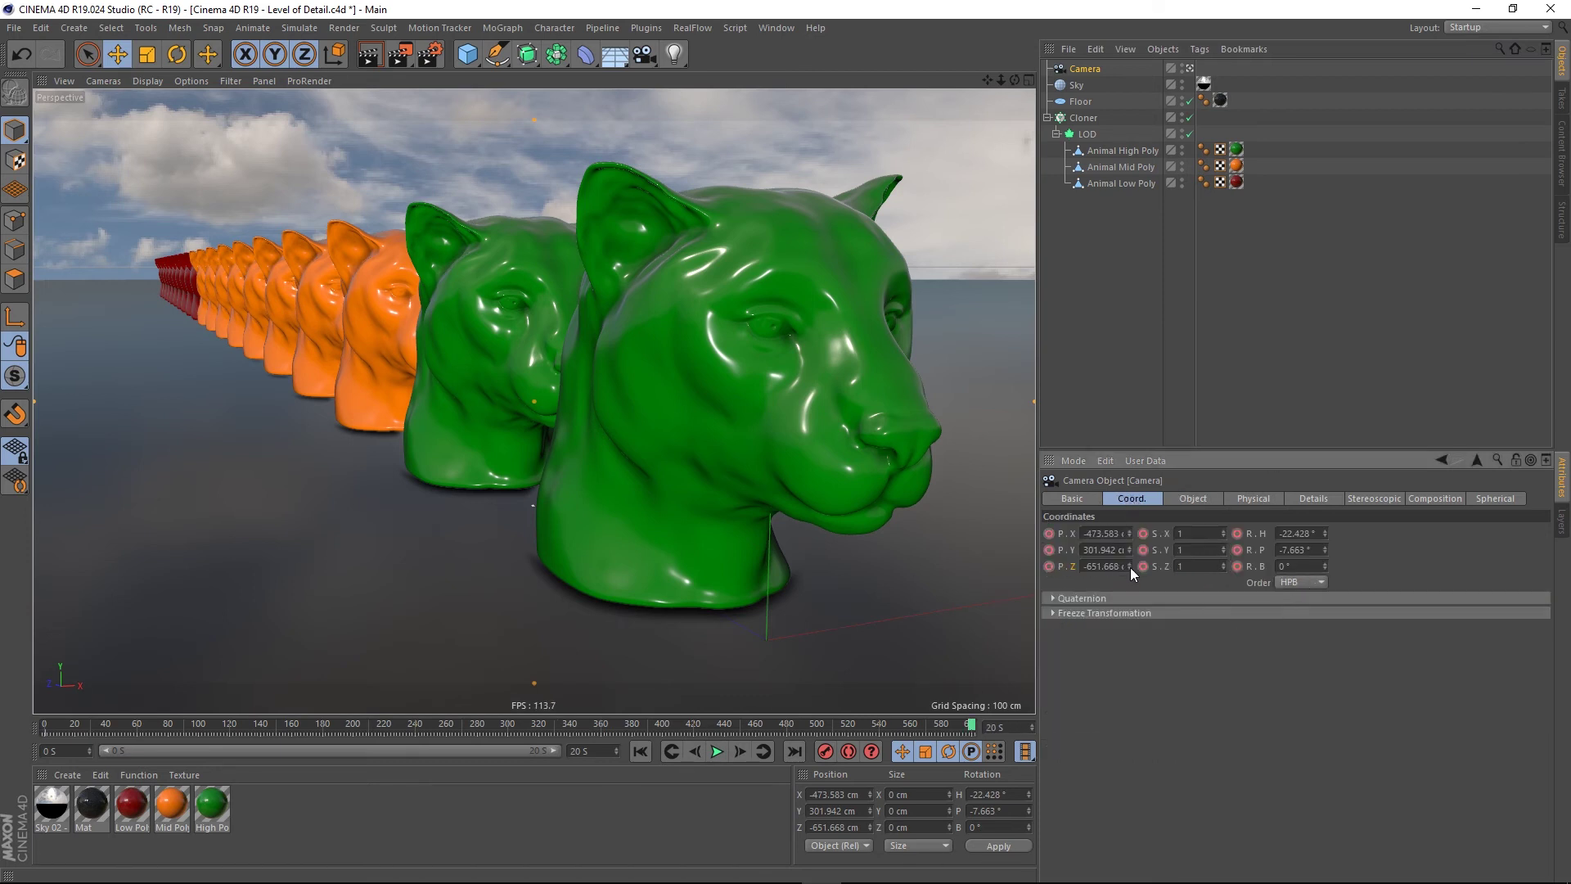
Step: Move the camera along P.Z toward the heads, then play the animation from frame 0
drag(1129, 566, 1129, 479)
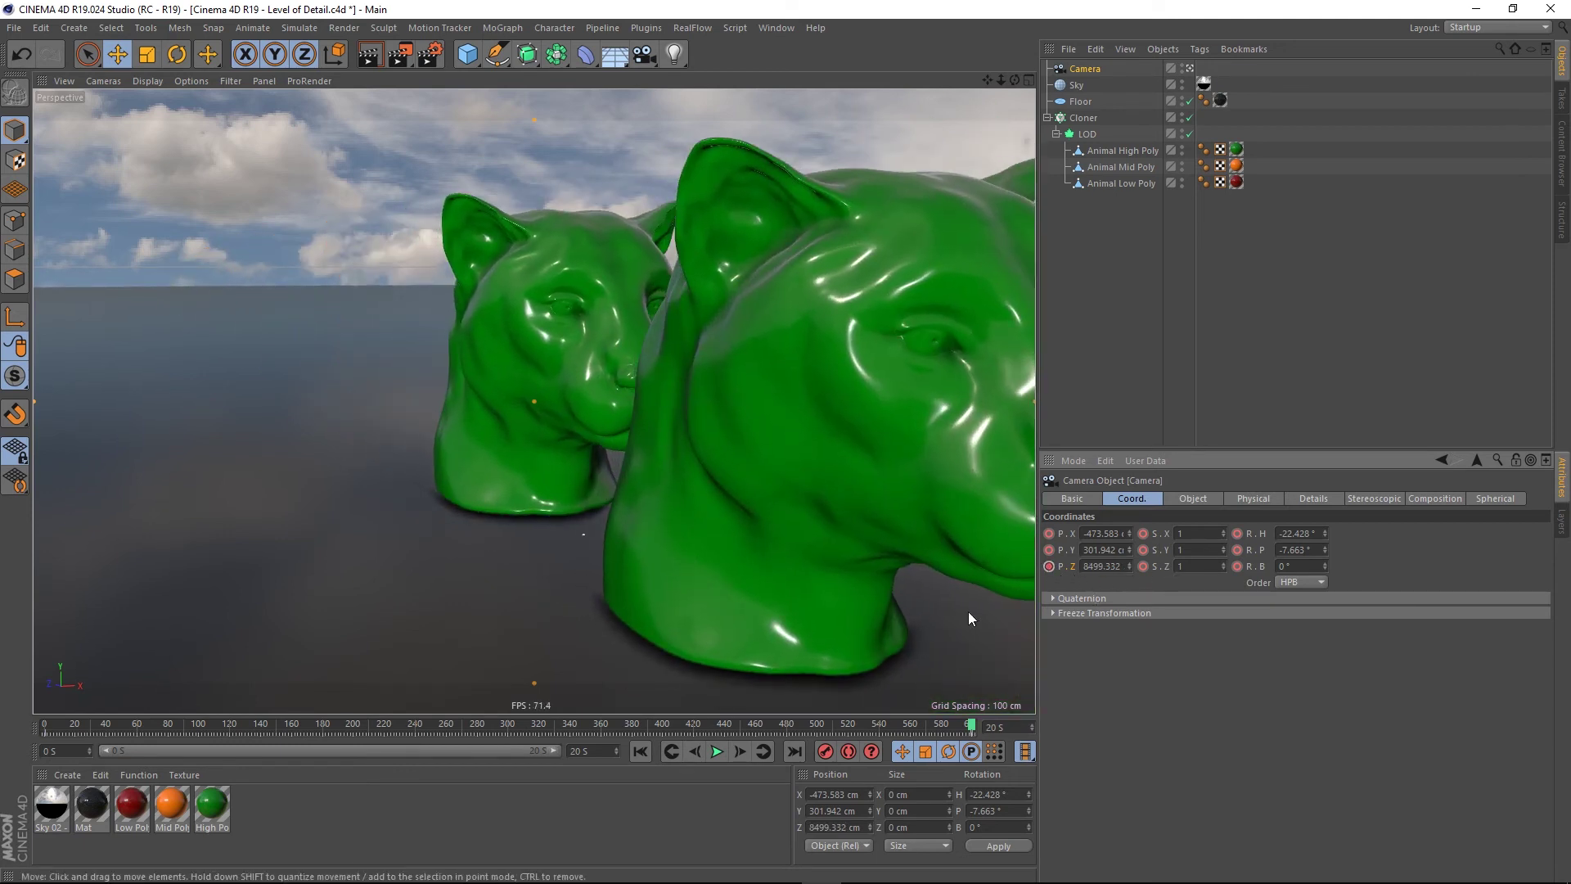
click(642, 751)
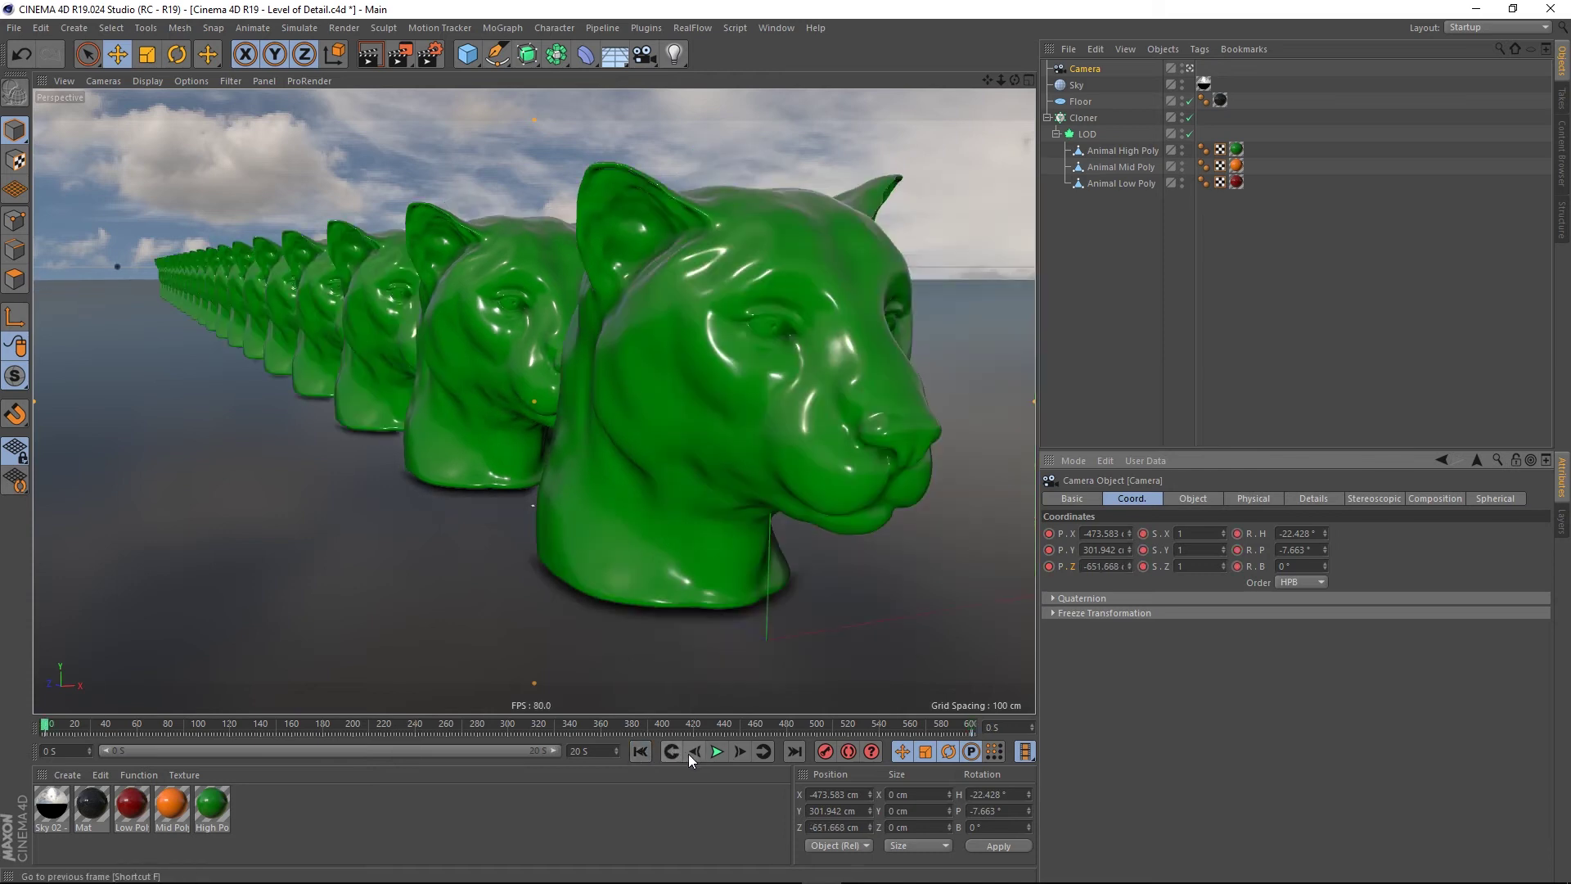
click(715, 751)
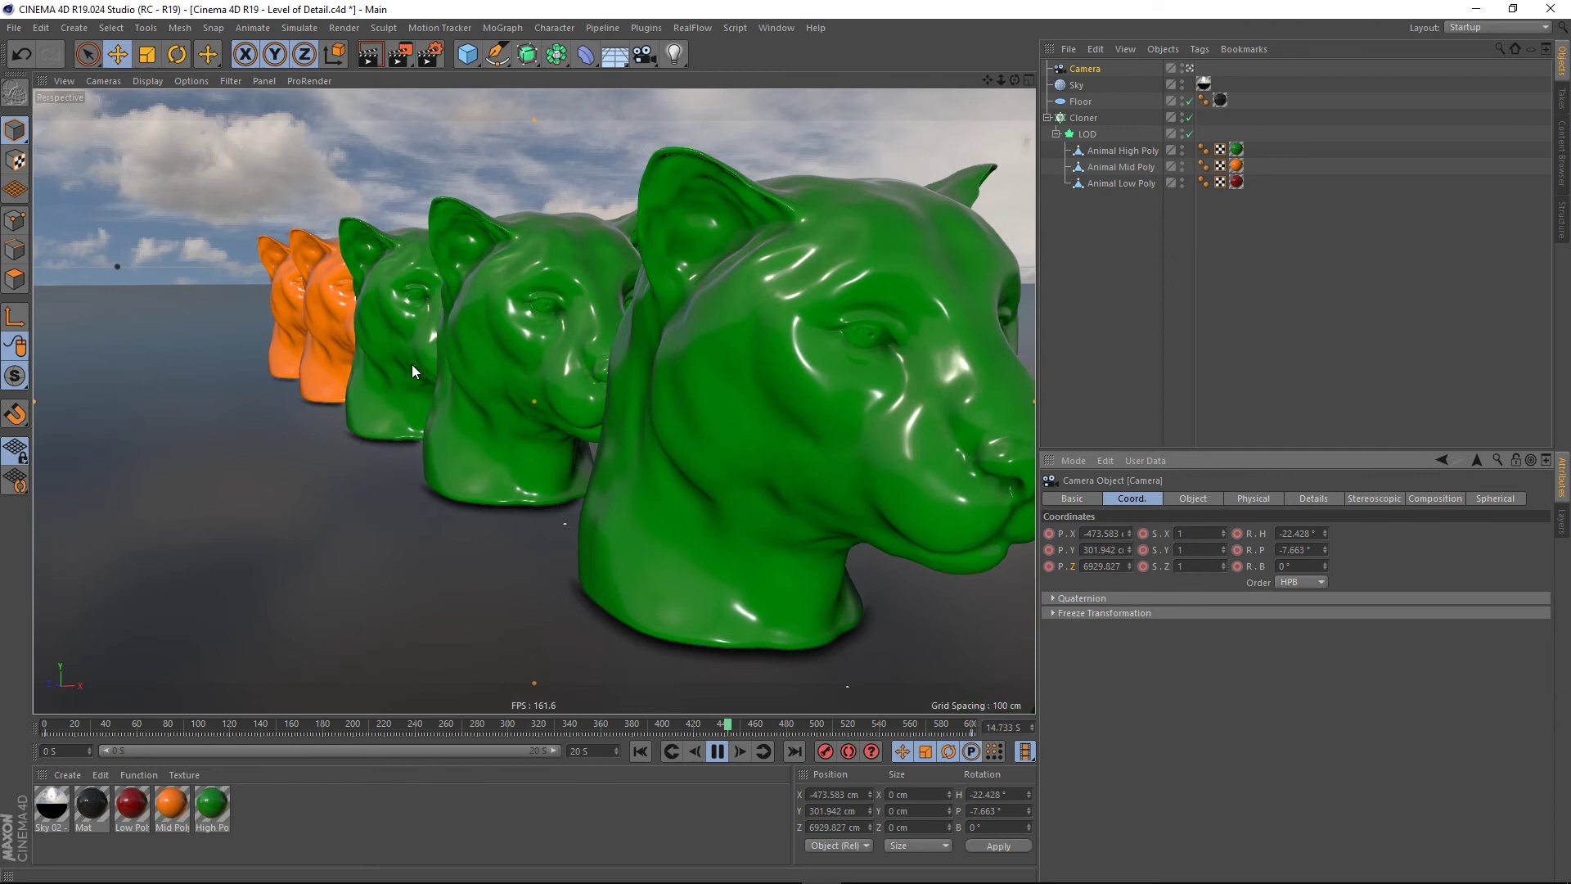
Step: Pause the camera fly-through and return the time slider to frame 0
click(720, 754)
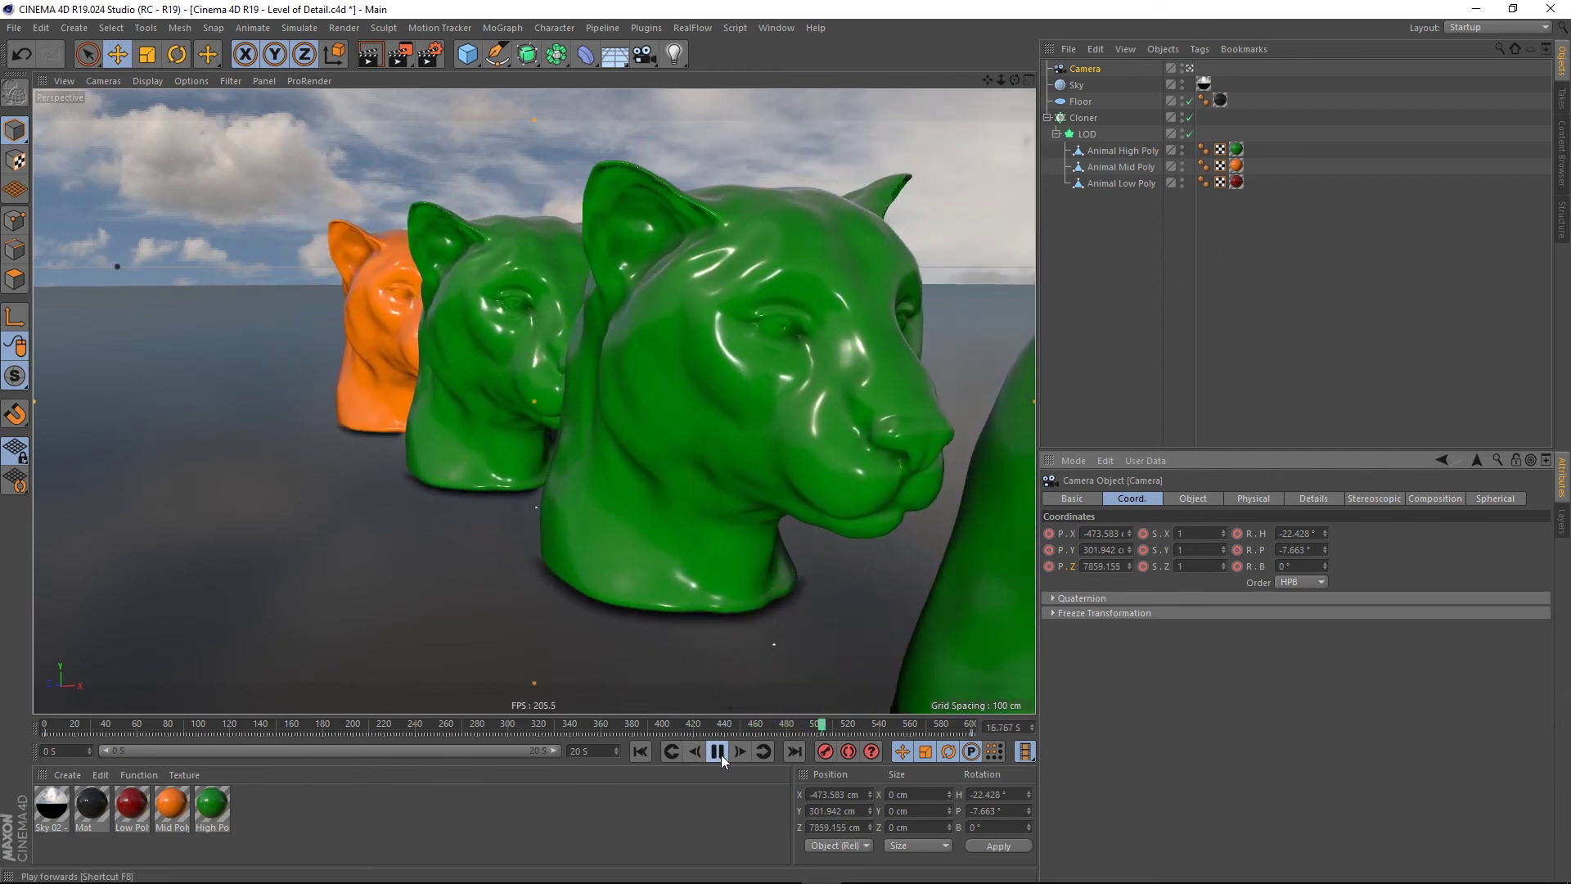
click(641, 751)
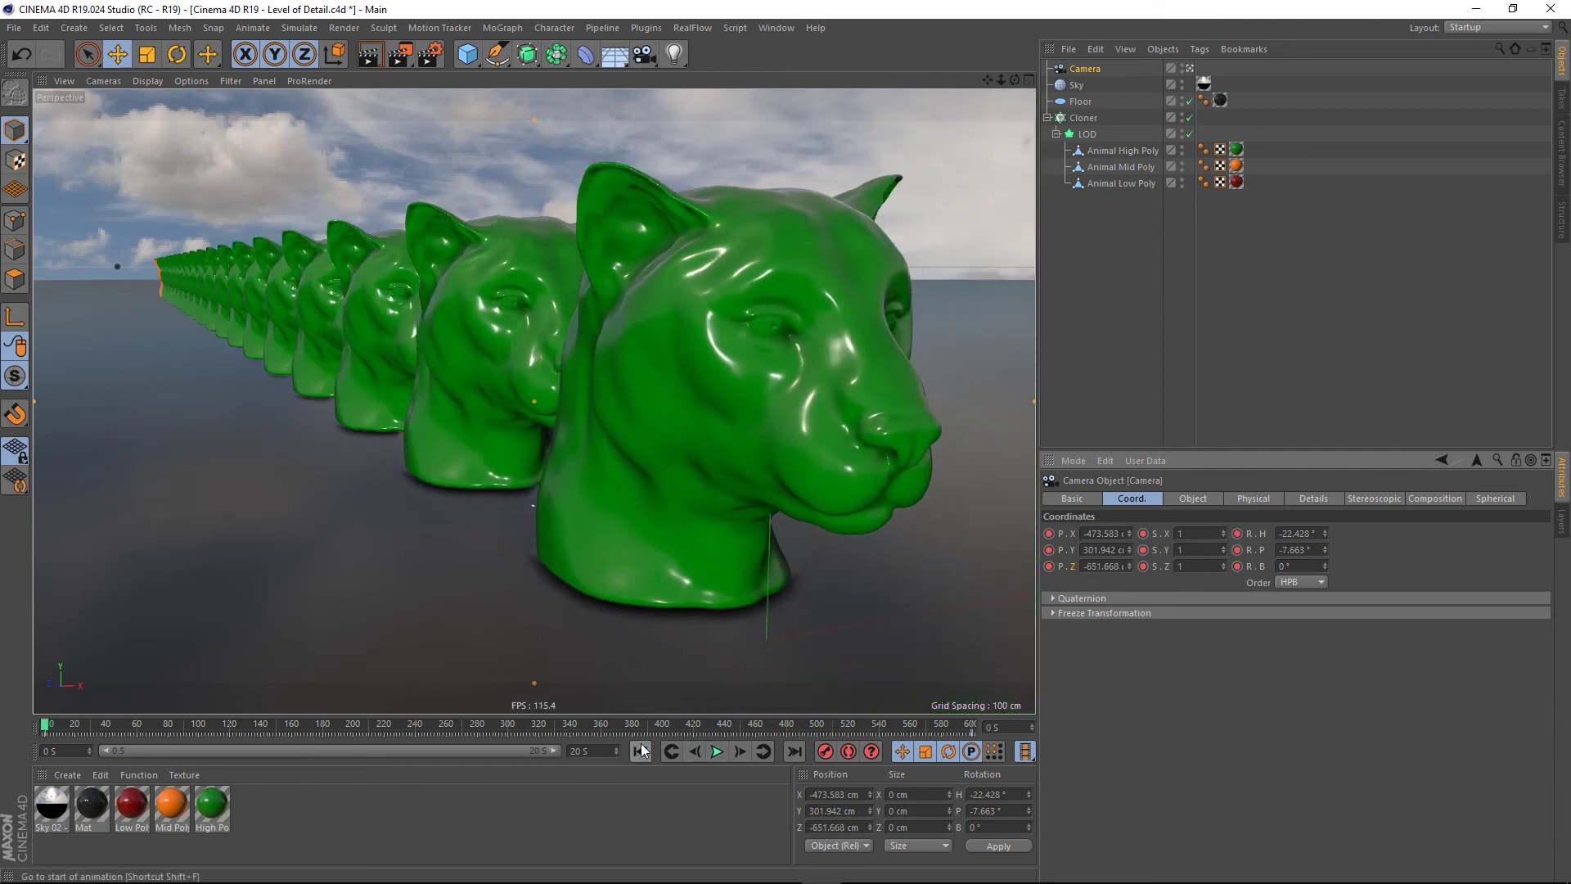
Step: Delete the Cloner and the scene camera
click(1083, 117)
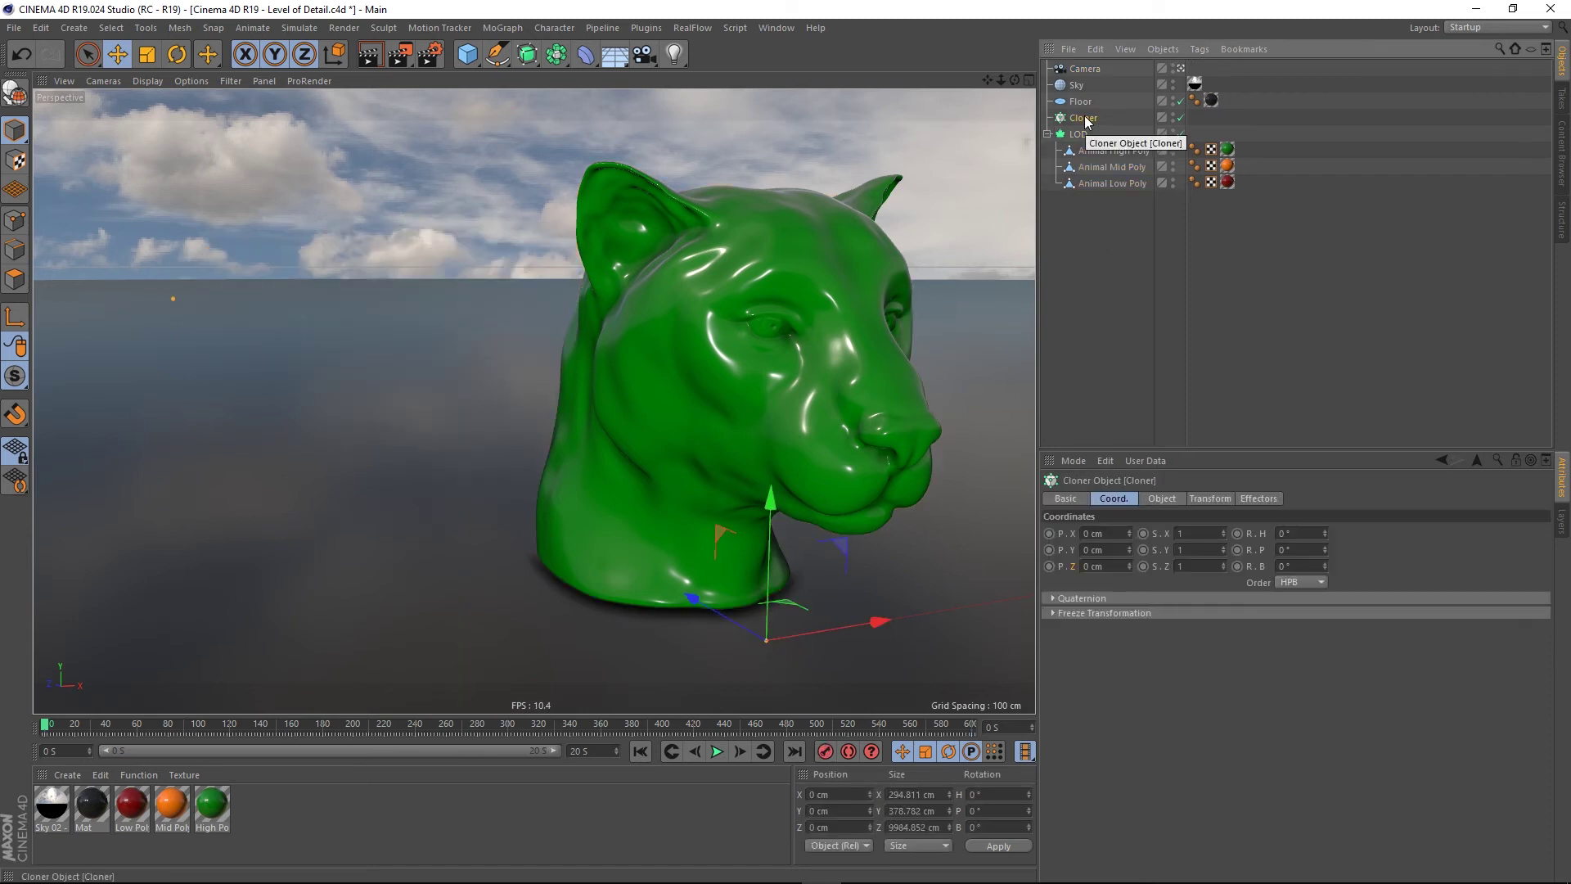
key(Delete)
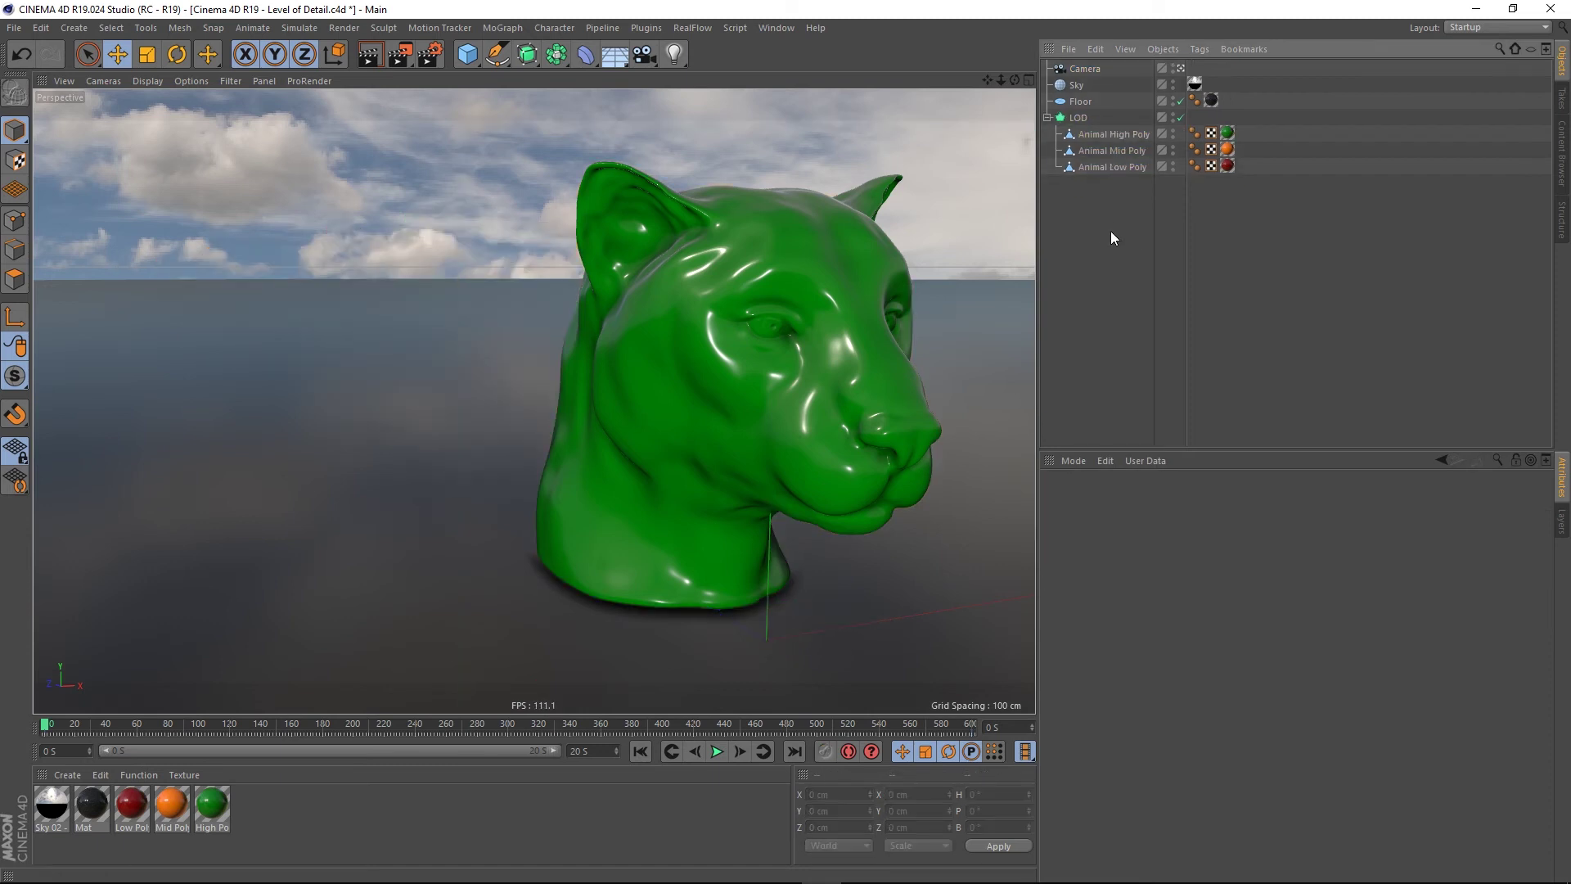
click(1086, 69)
key(Delete)
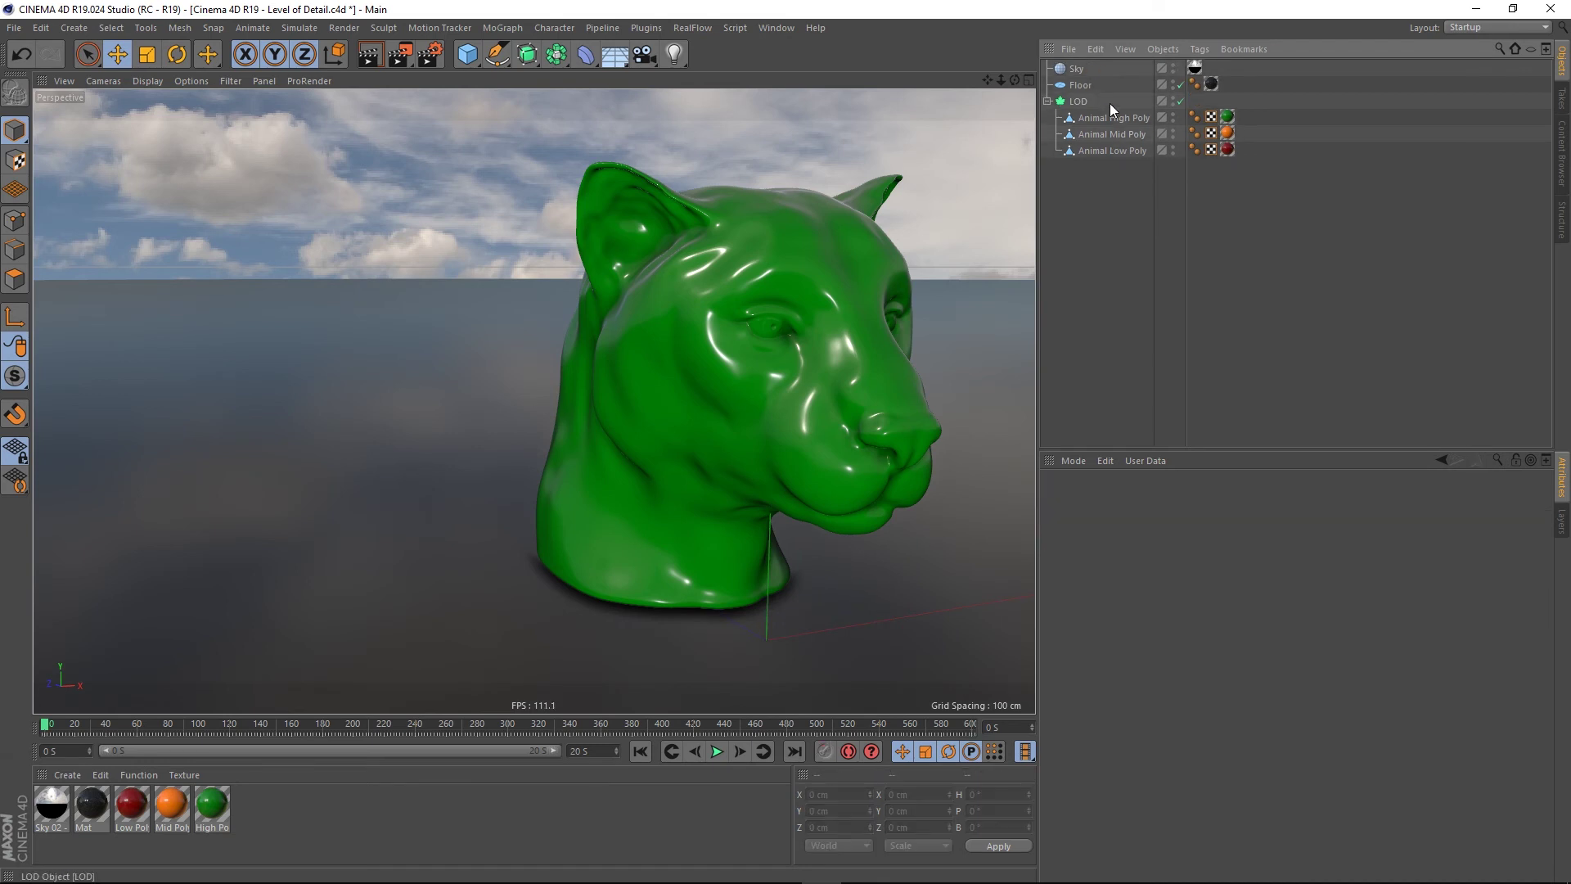
Step: Take Animal High Poly and Low Poly out of the LOD and hide them in the viewport
click(1080, 103)
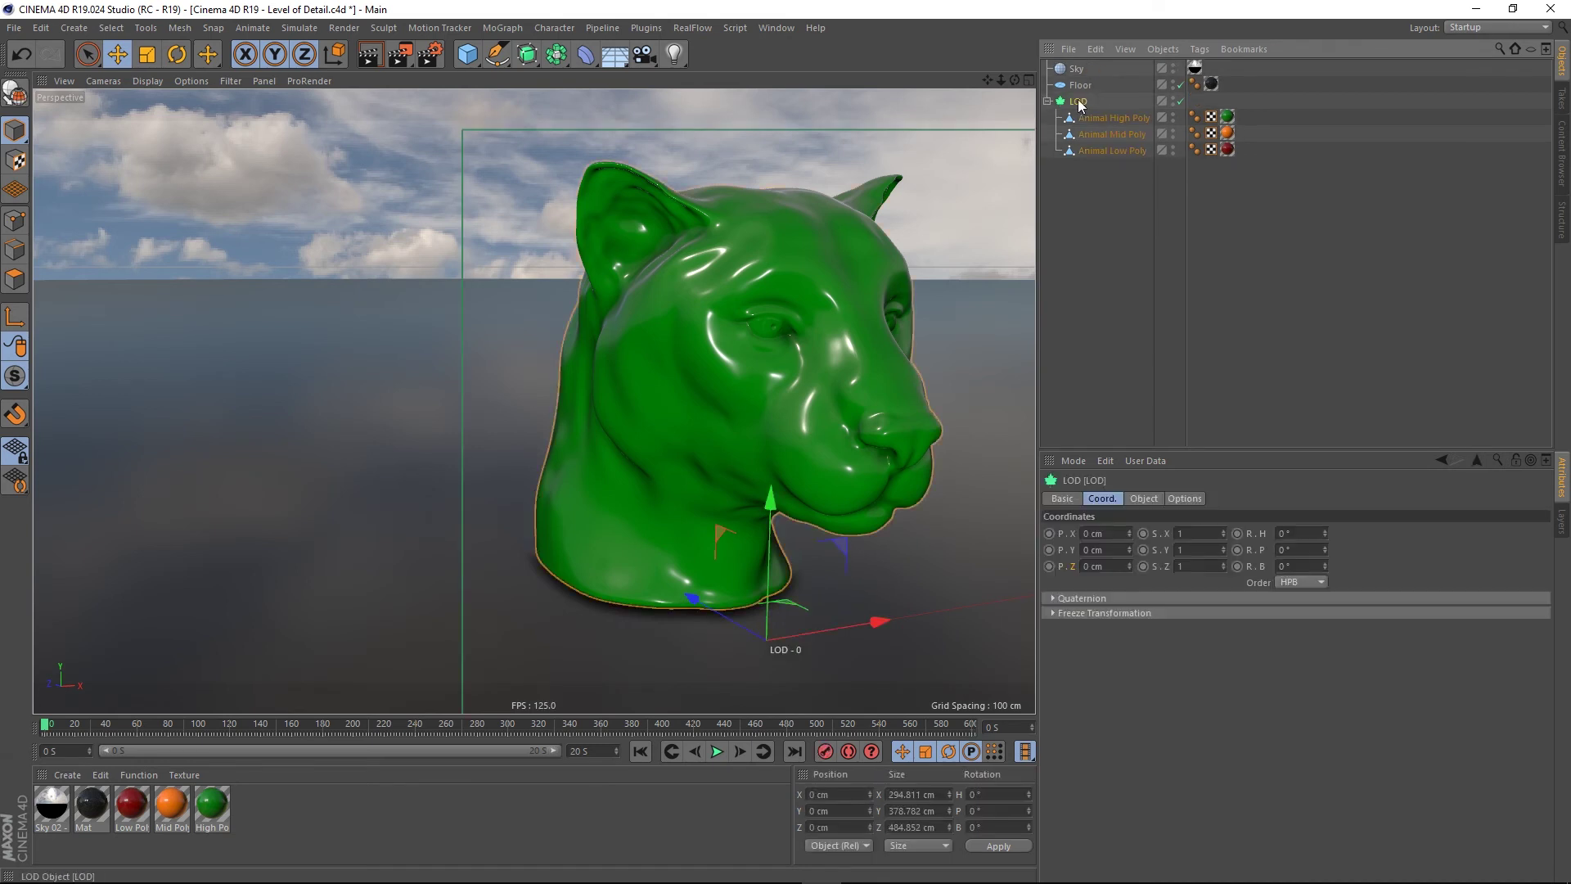
drag(1134, 201, 1080, 68)
click(1110, 151)
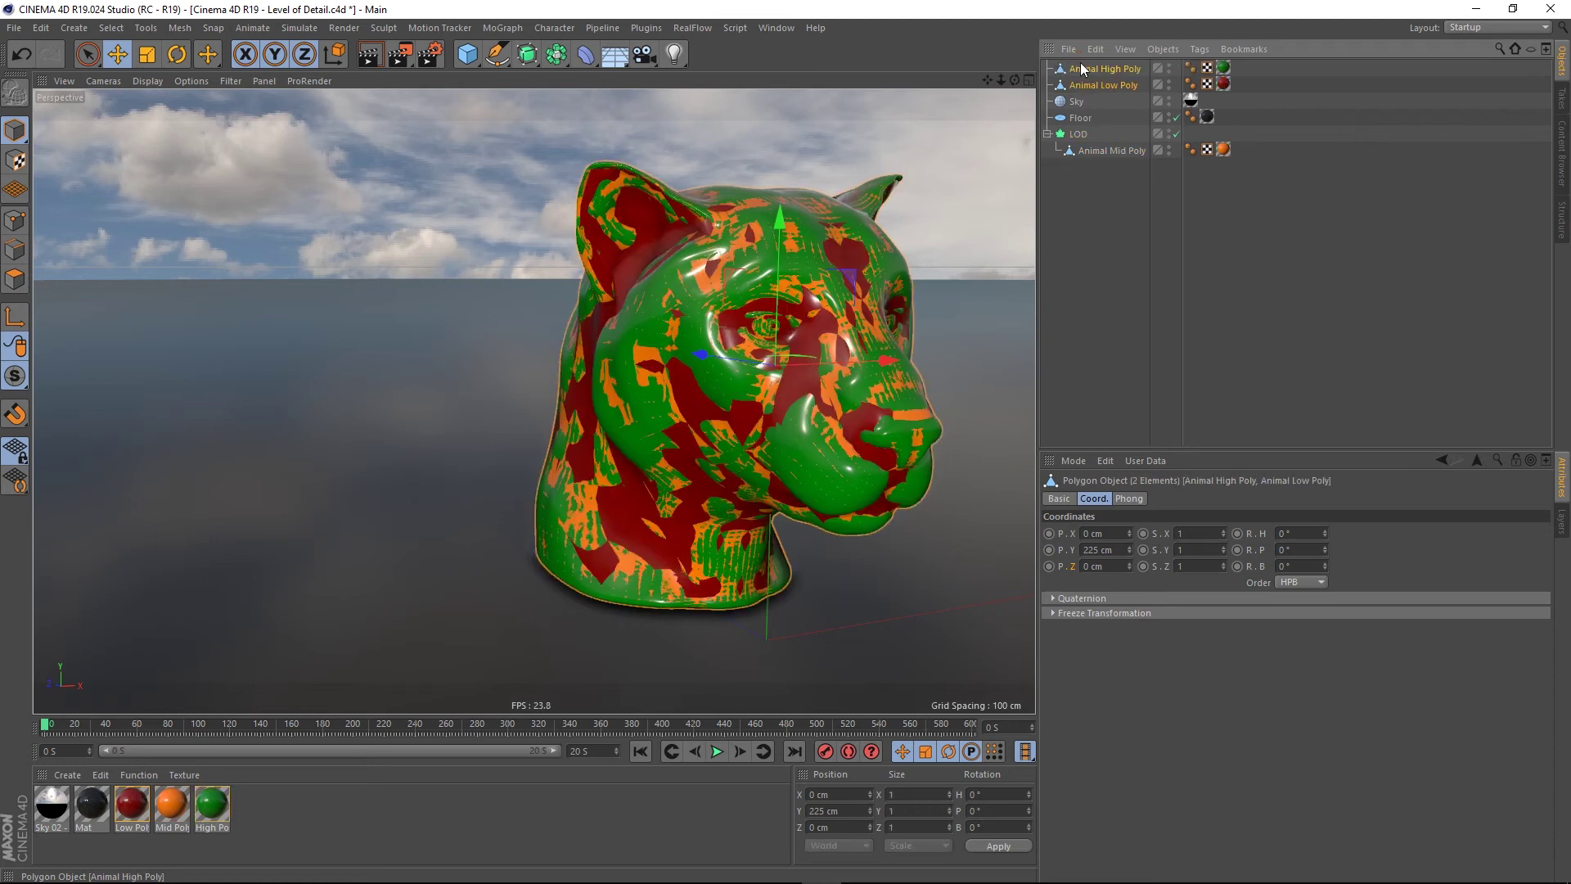
click(1168, 66)
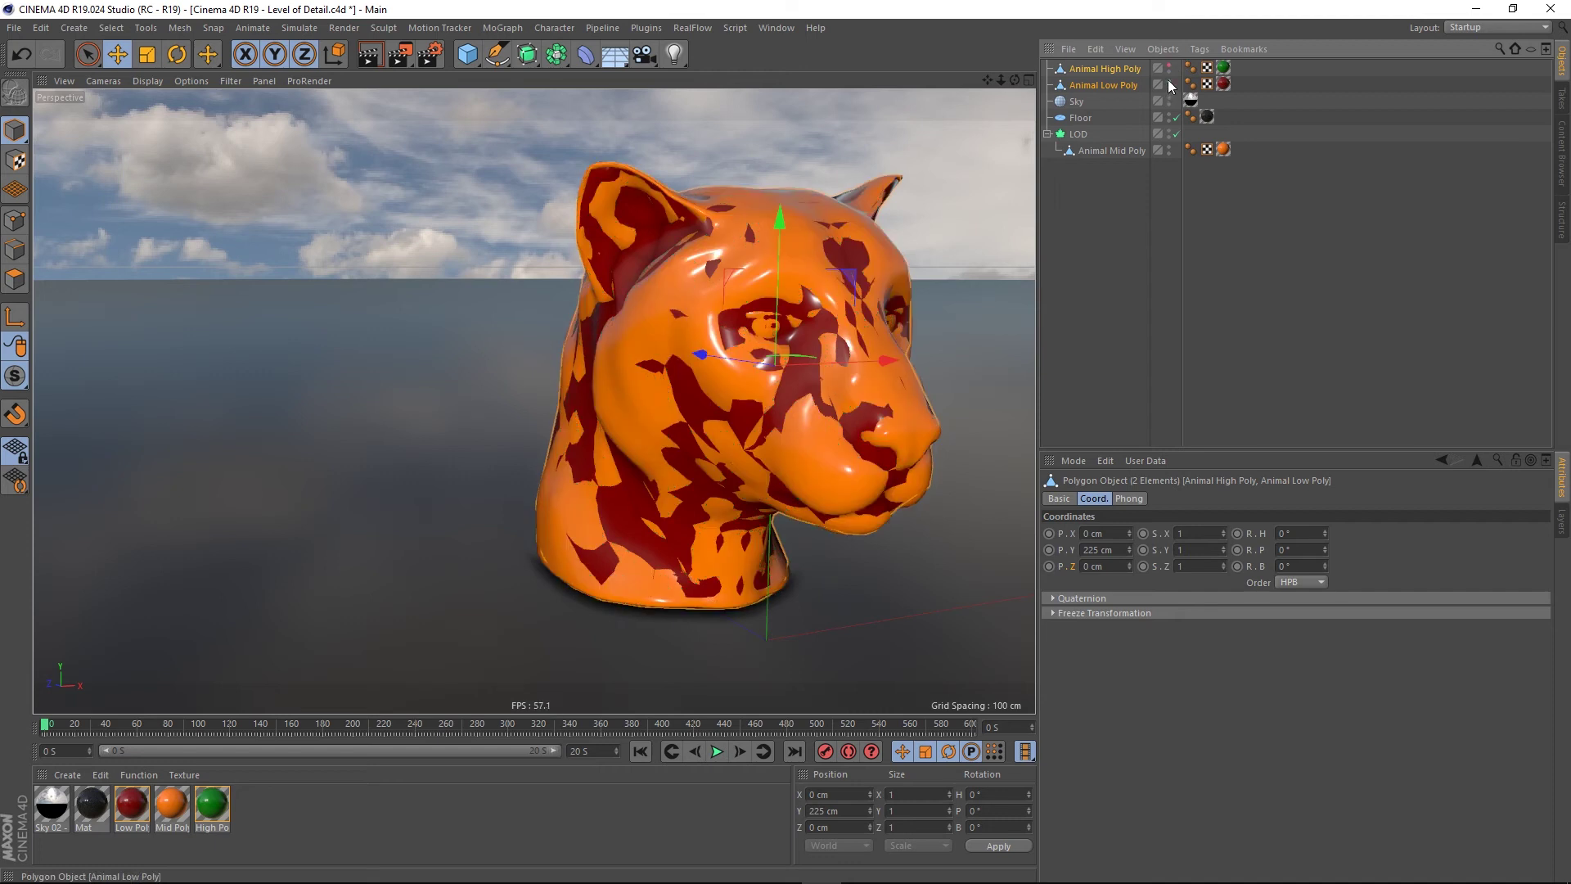
click(1169, 83)
click(1111, 150)
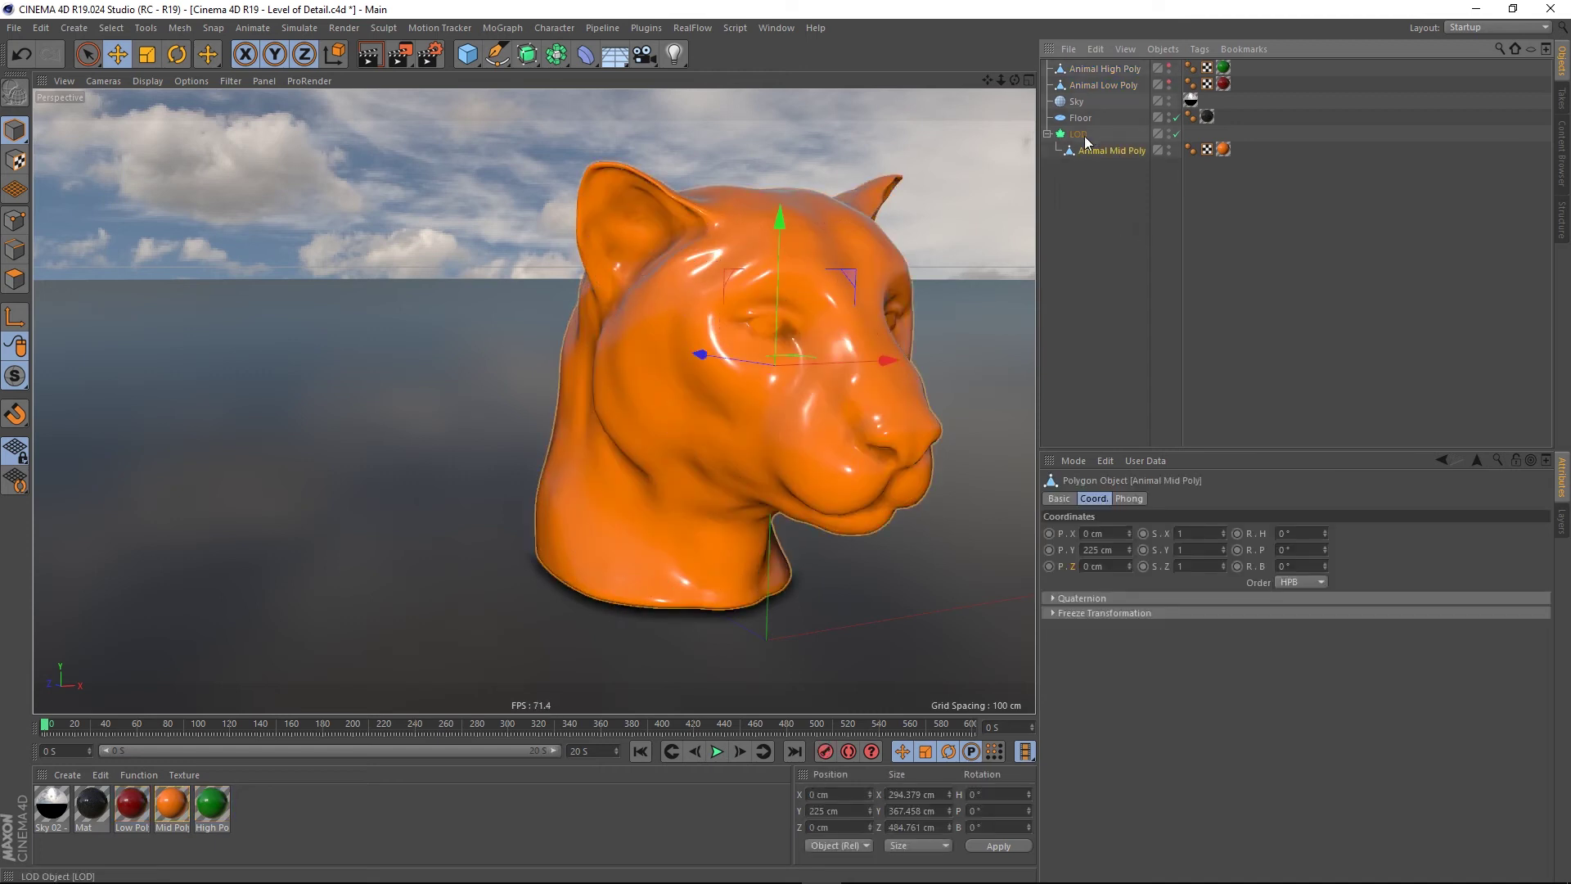
Step: Orbit around the remaining orange Mid Poly head and clear the selection
scroll(745, 417, down, 4)
alt+drag(743, 410, 565, 390)
scroll(565, 389, up, 4)
click(1216, 250)
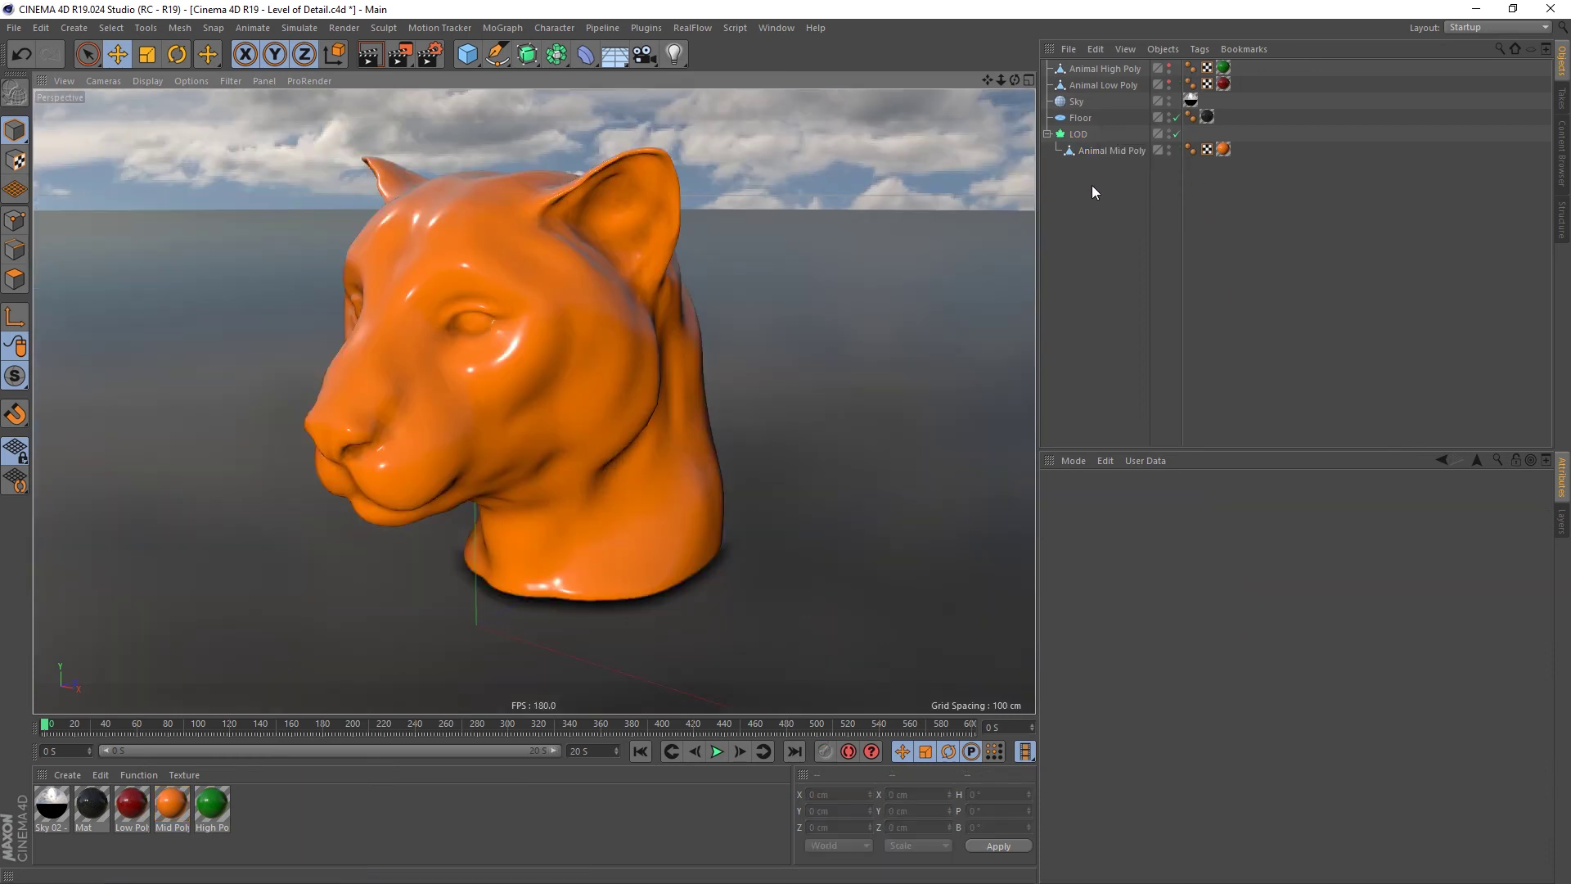
Step: Set the LOD object's LOD Mode to Simplify
click(1078, 135)
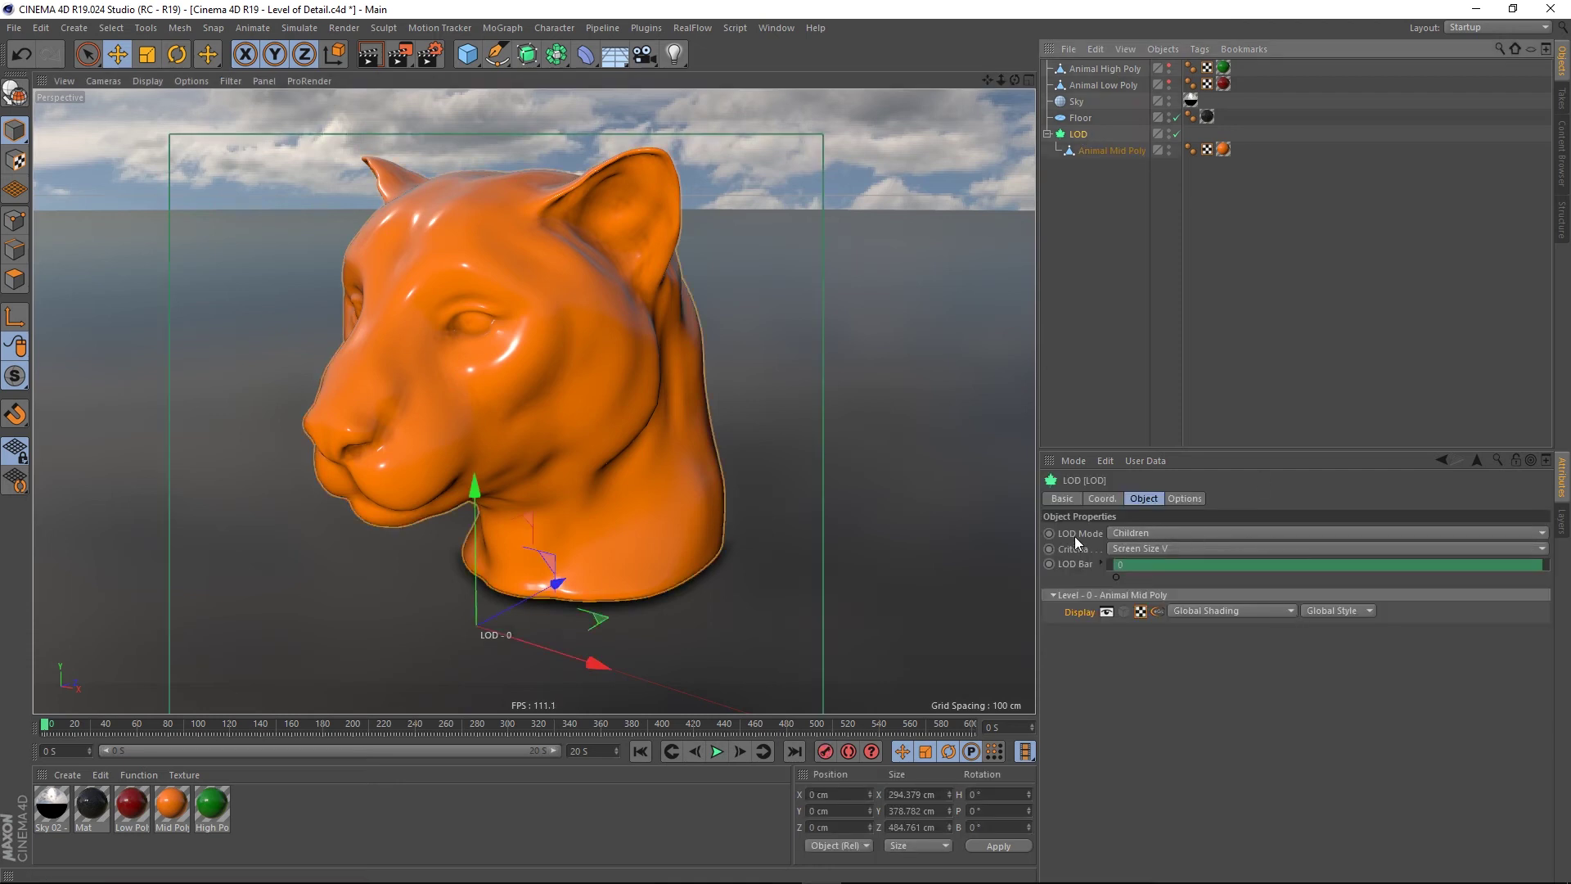
click(1147, 533)
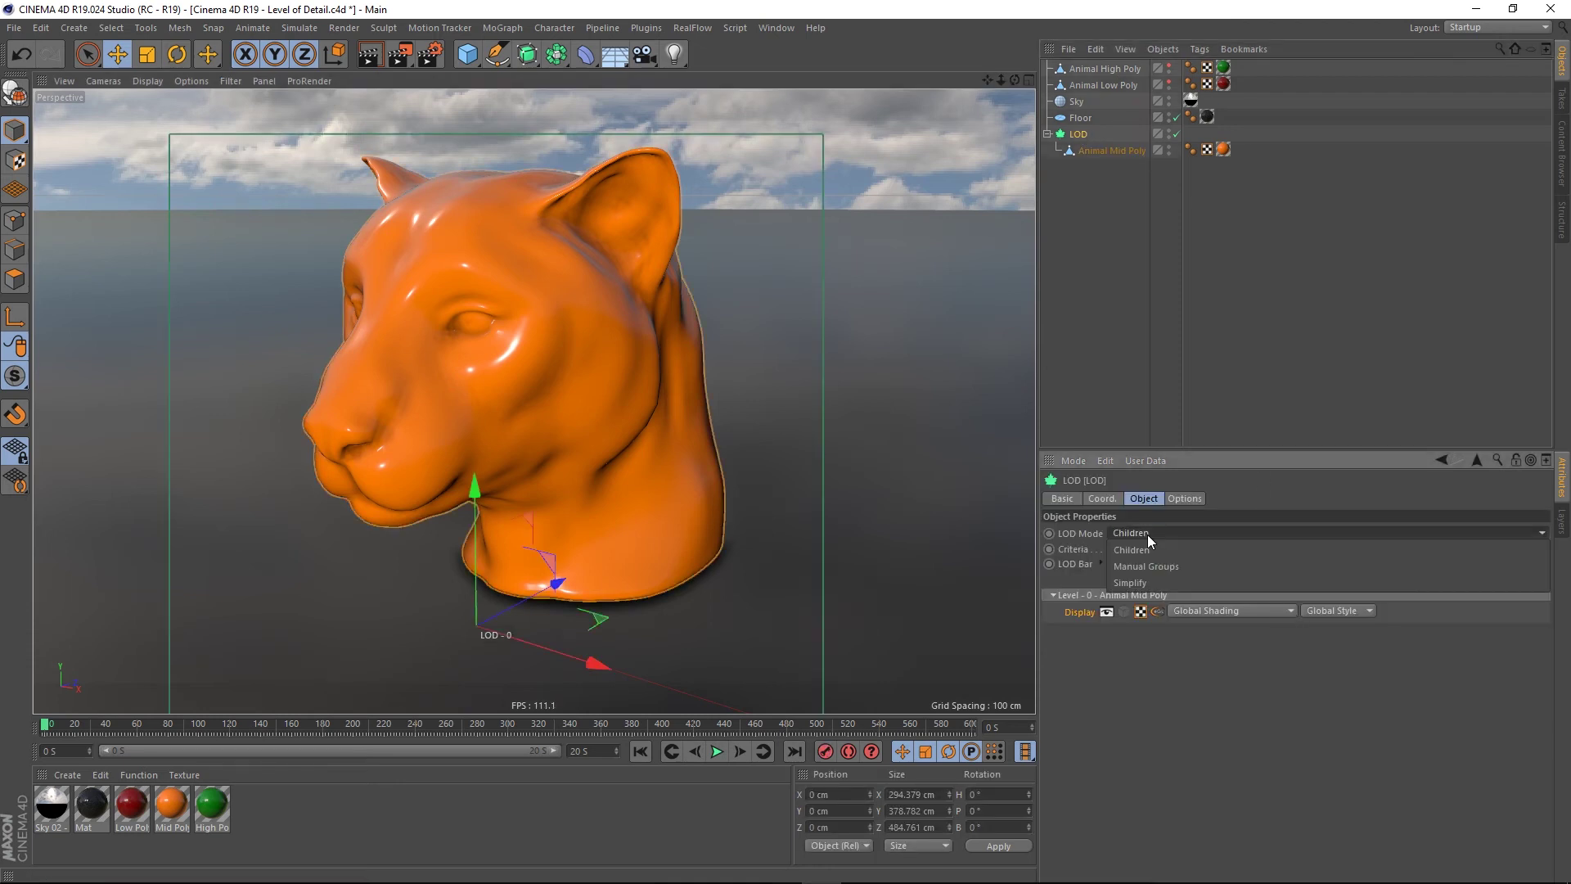
click(1133, 583)
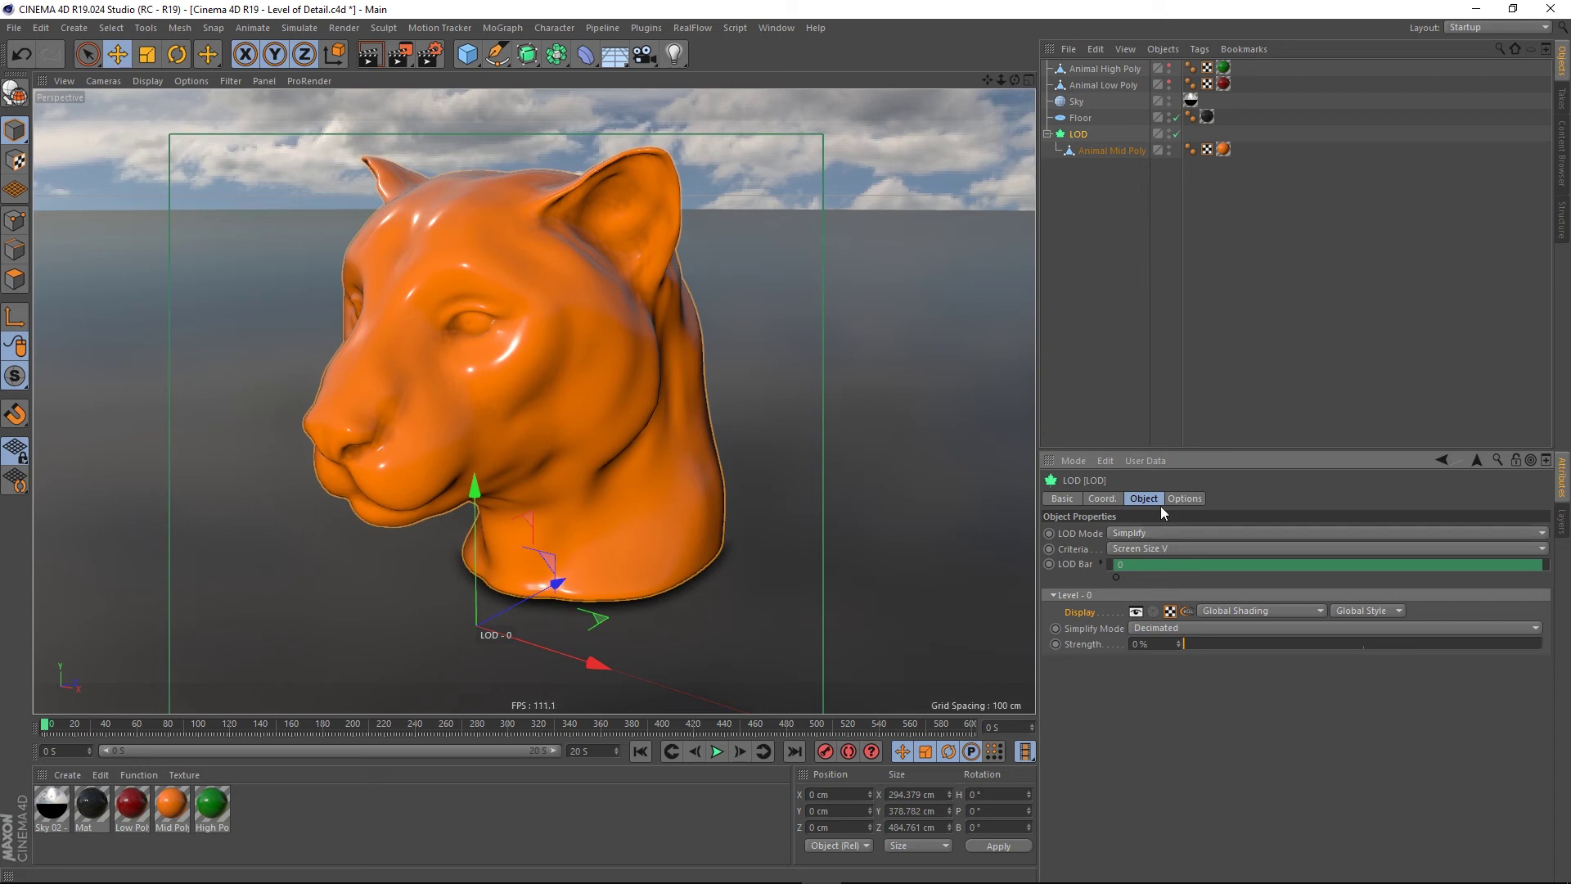
Step: Zoom and orbit around the orange head to check the Decimated Level 0 on the LOD Bar
scroll(673, 384, down, 10)
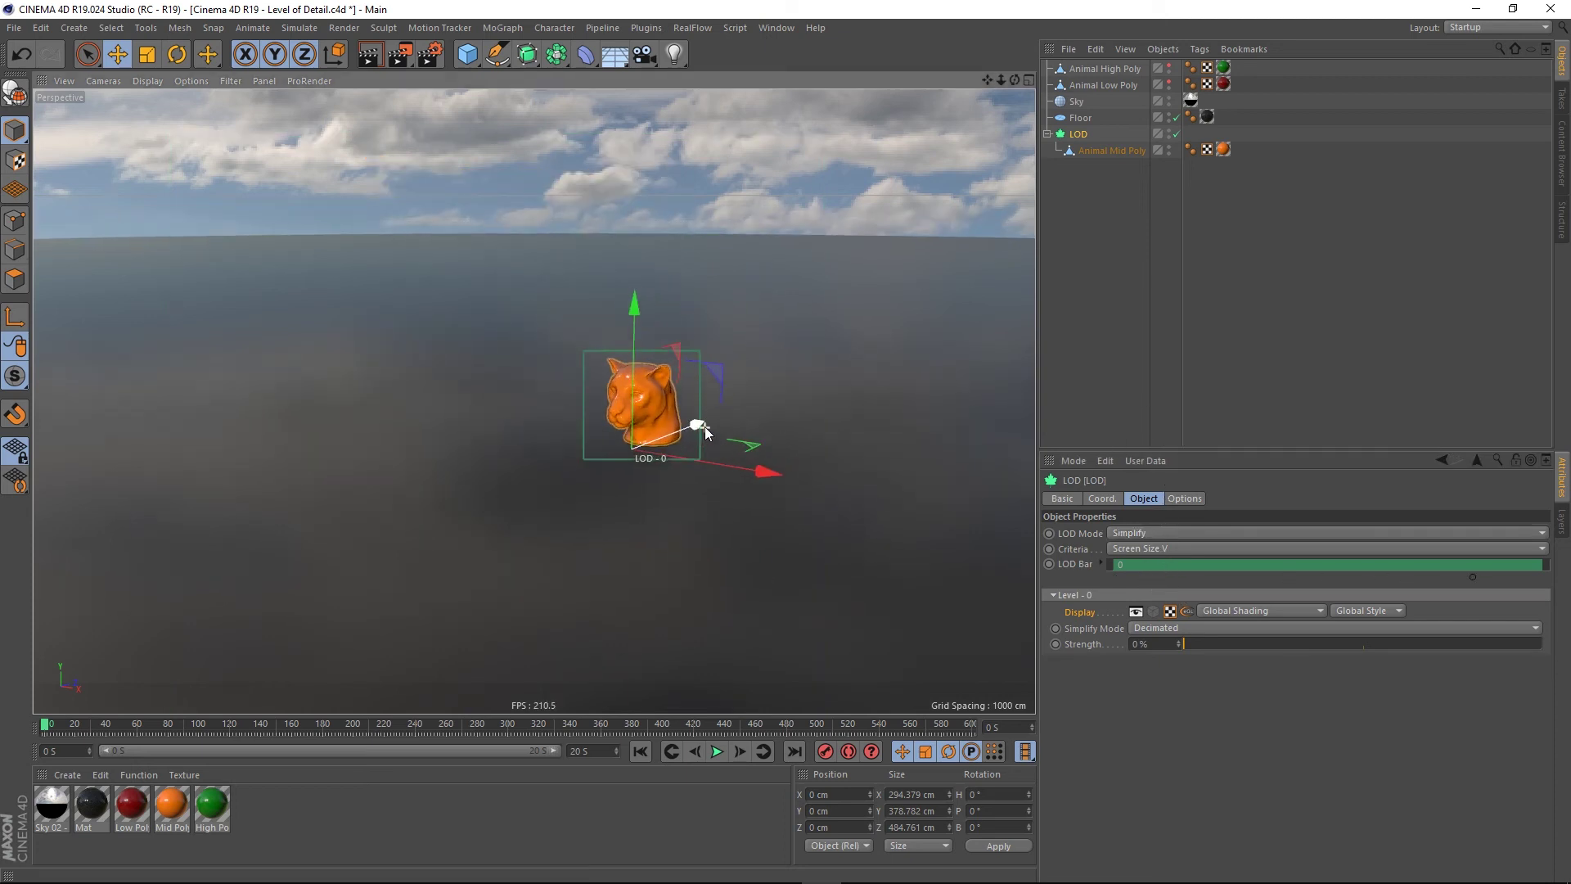
scroll(707, 433, up, 10)
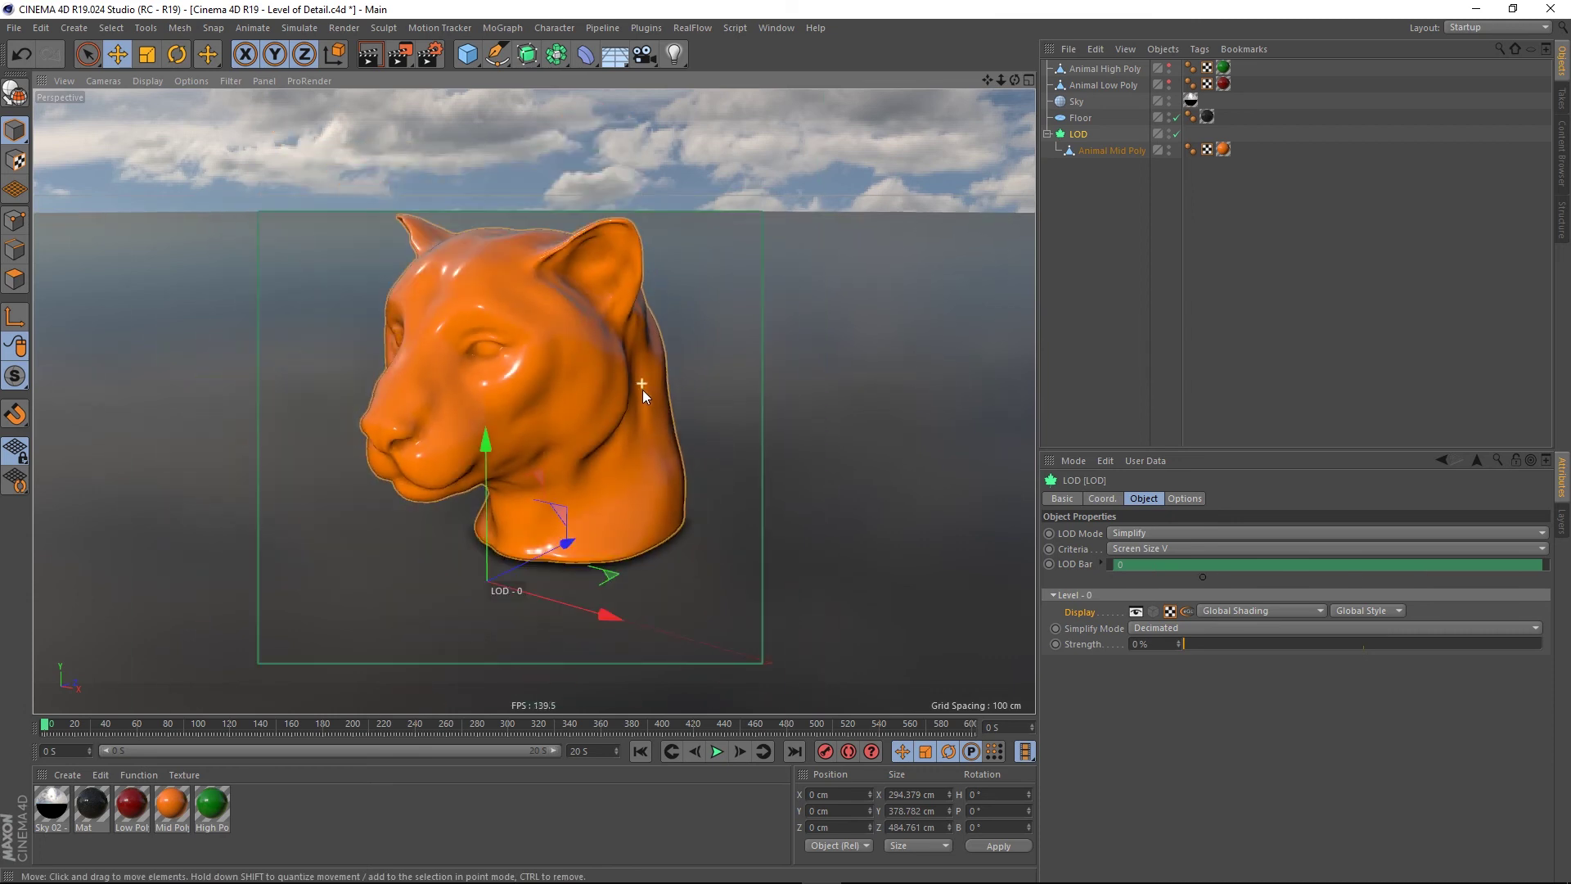
scroll(642, 389, up, 4)
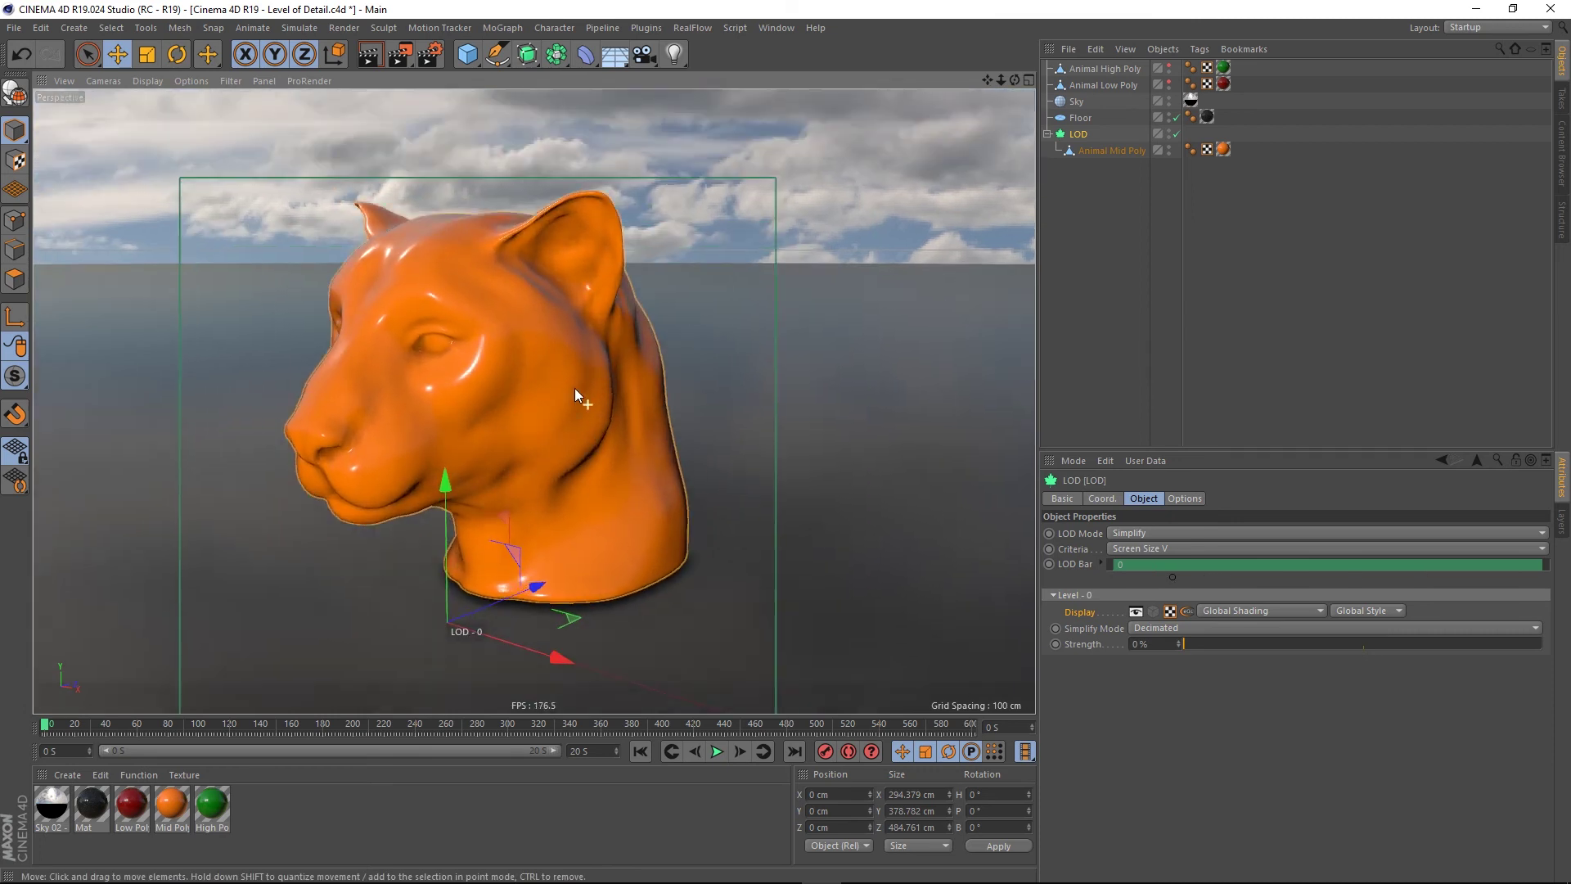
alt+drag(575, 390, 584, 407)
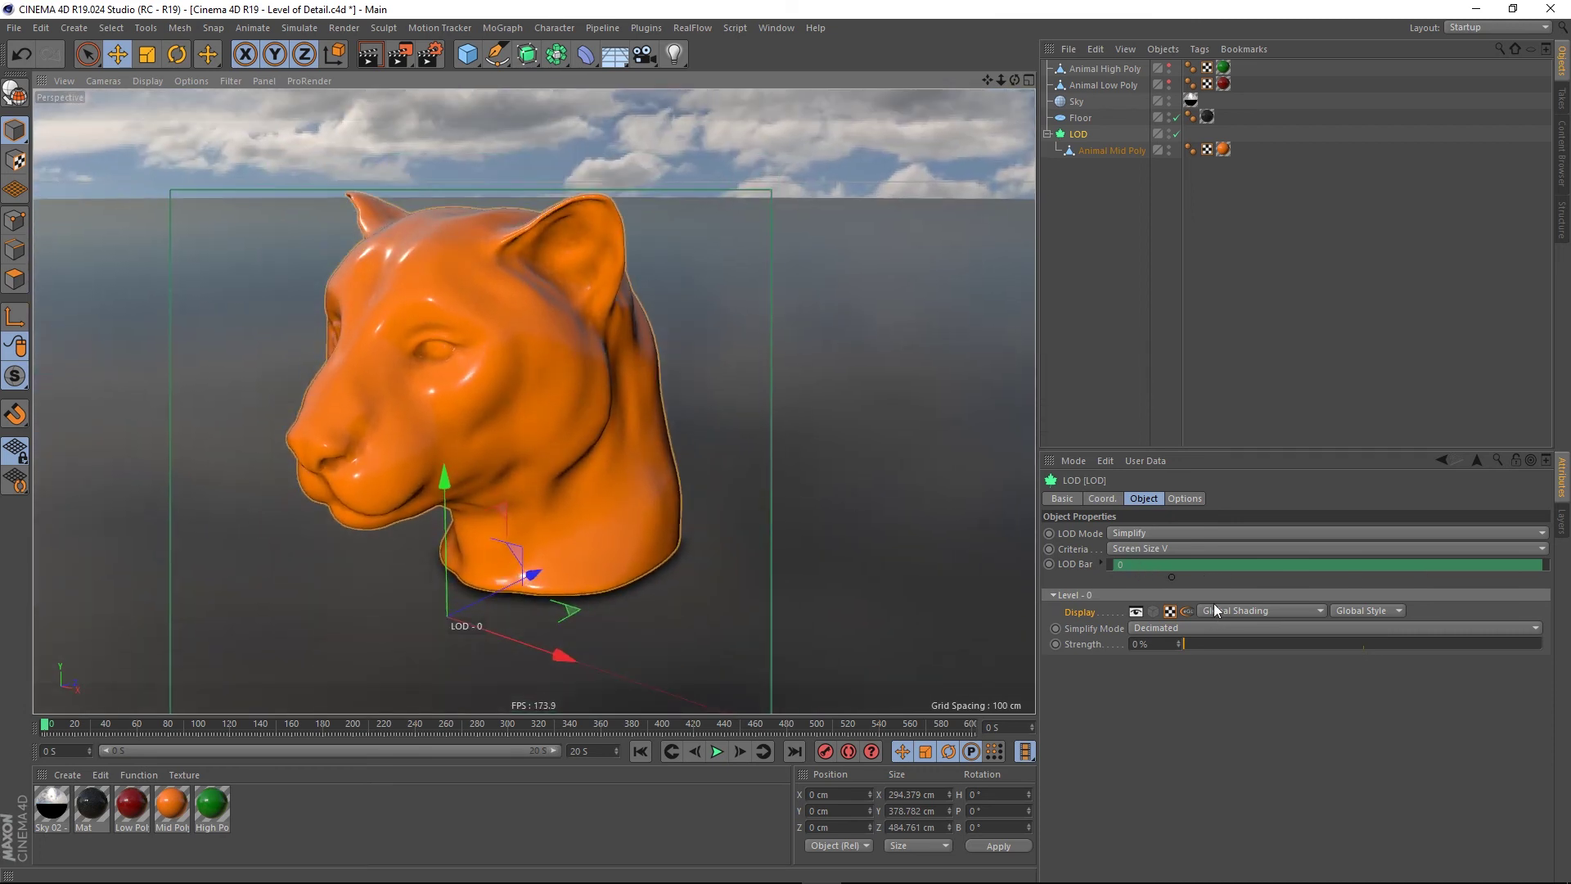
scroll(509, 406, down, 5)
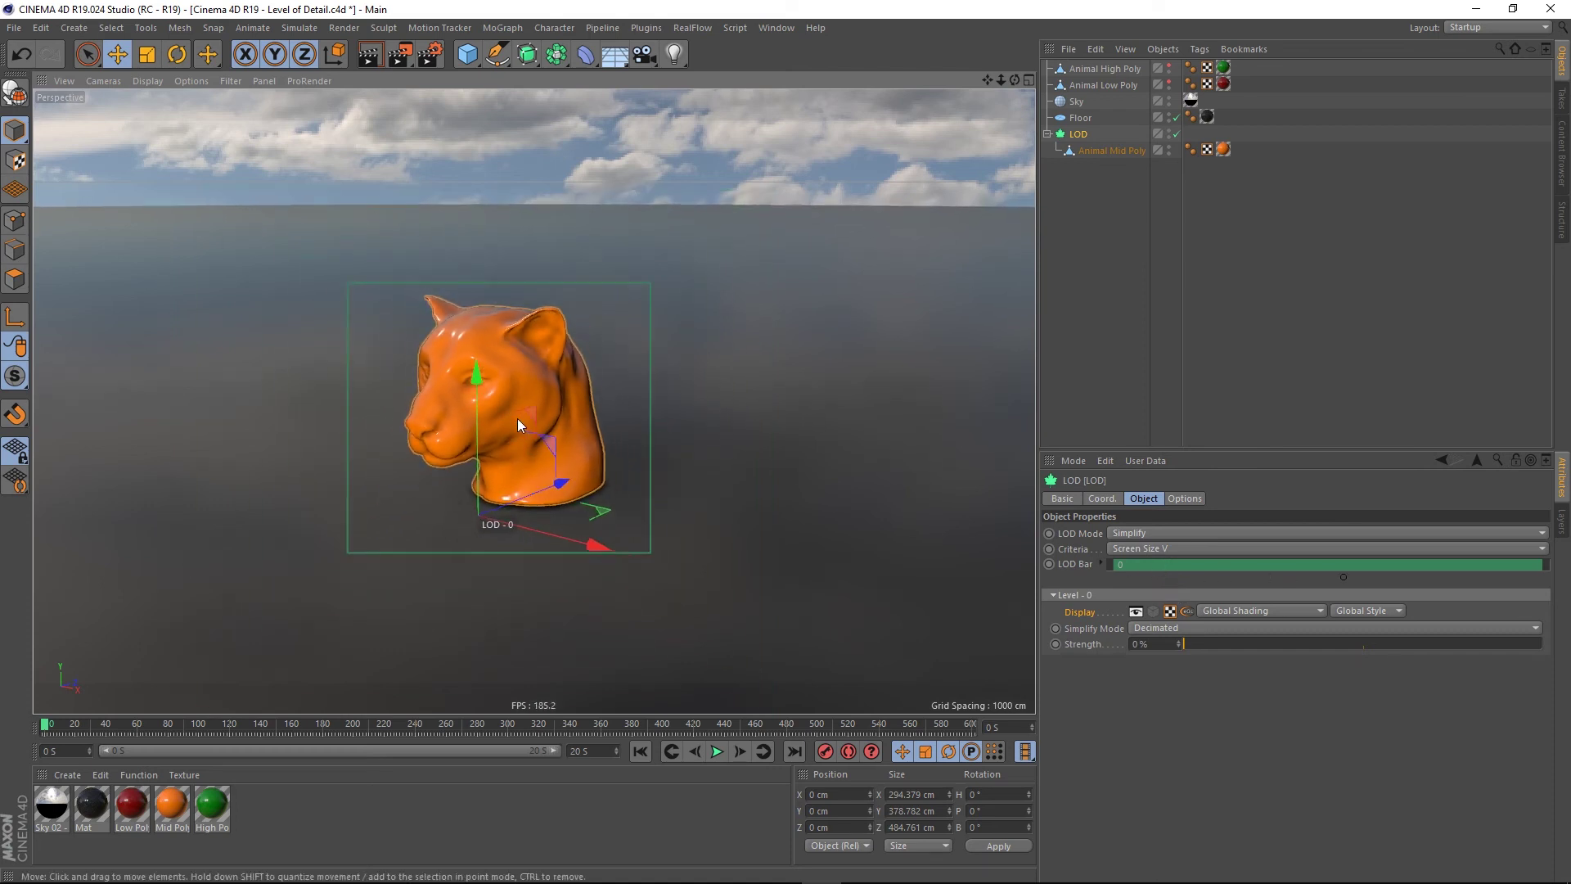
scroll(517, 419, down, 2)
alt+drag(519, 411, 545, 390)
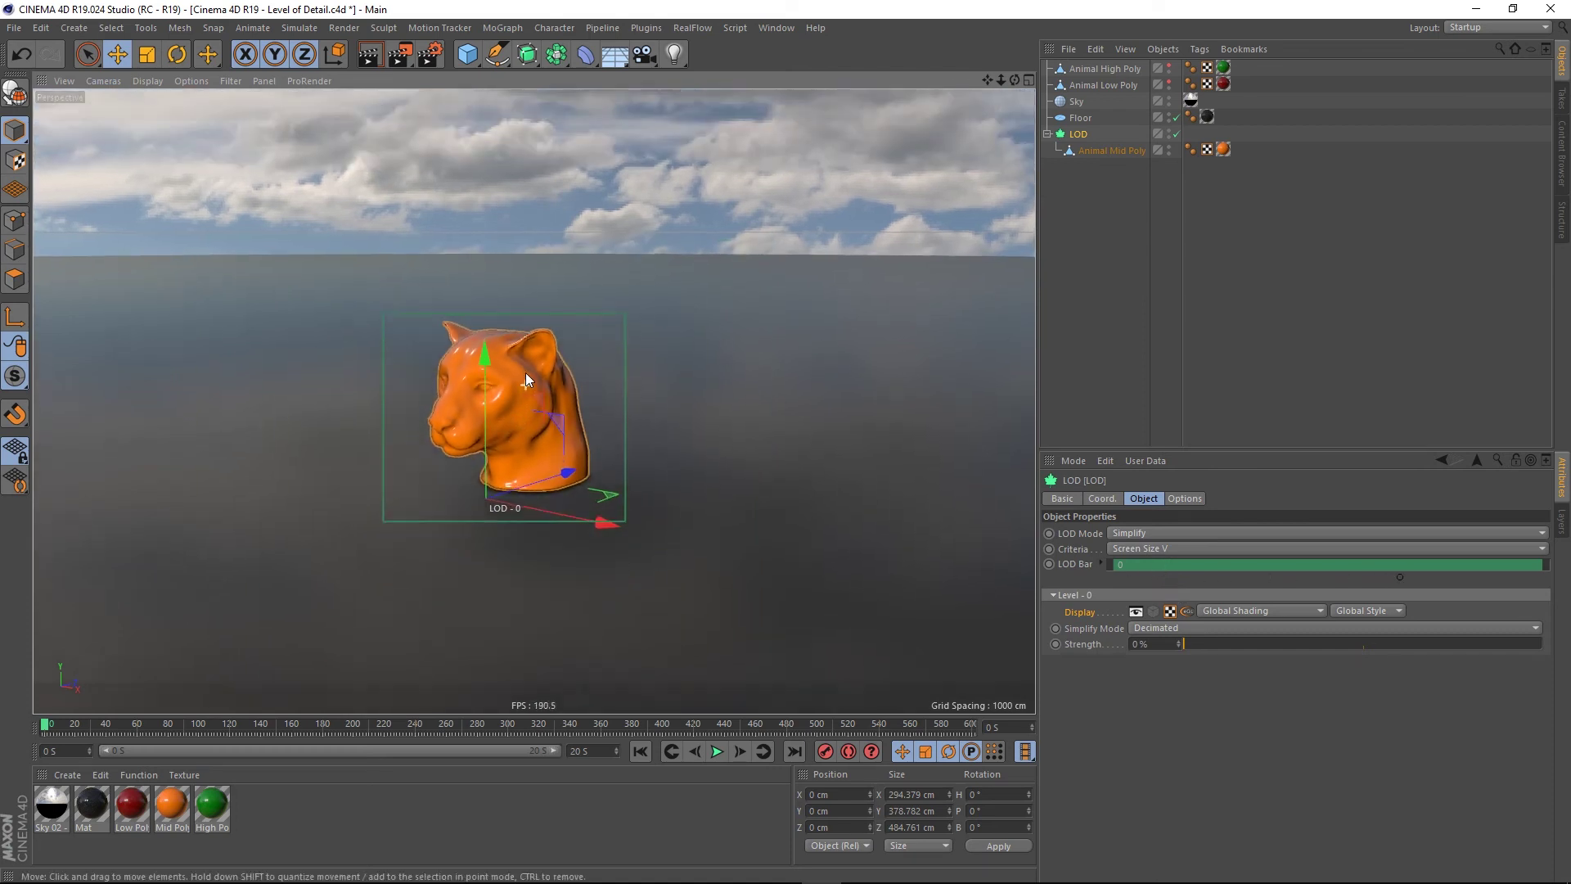
scroll(551, 386, down, 1)
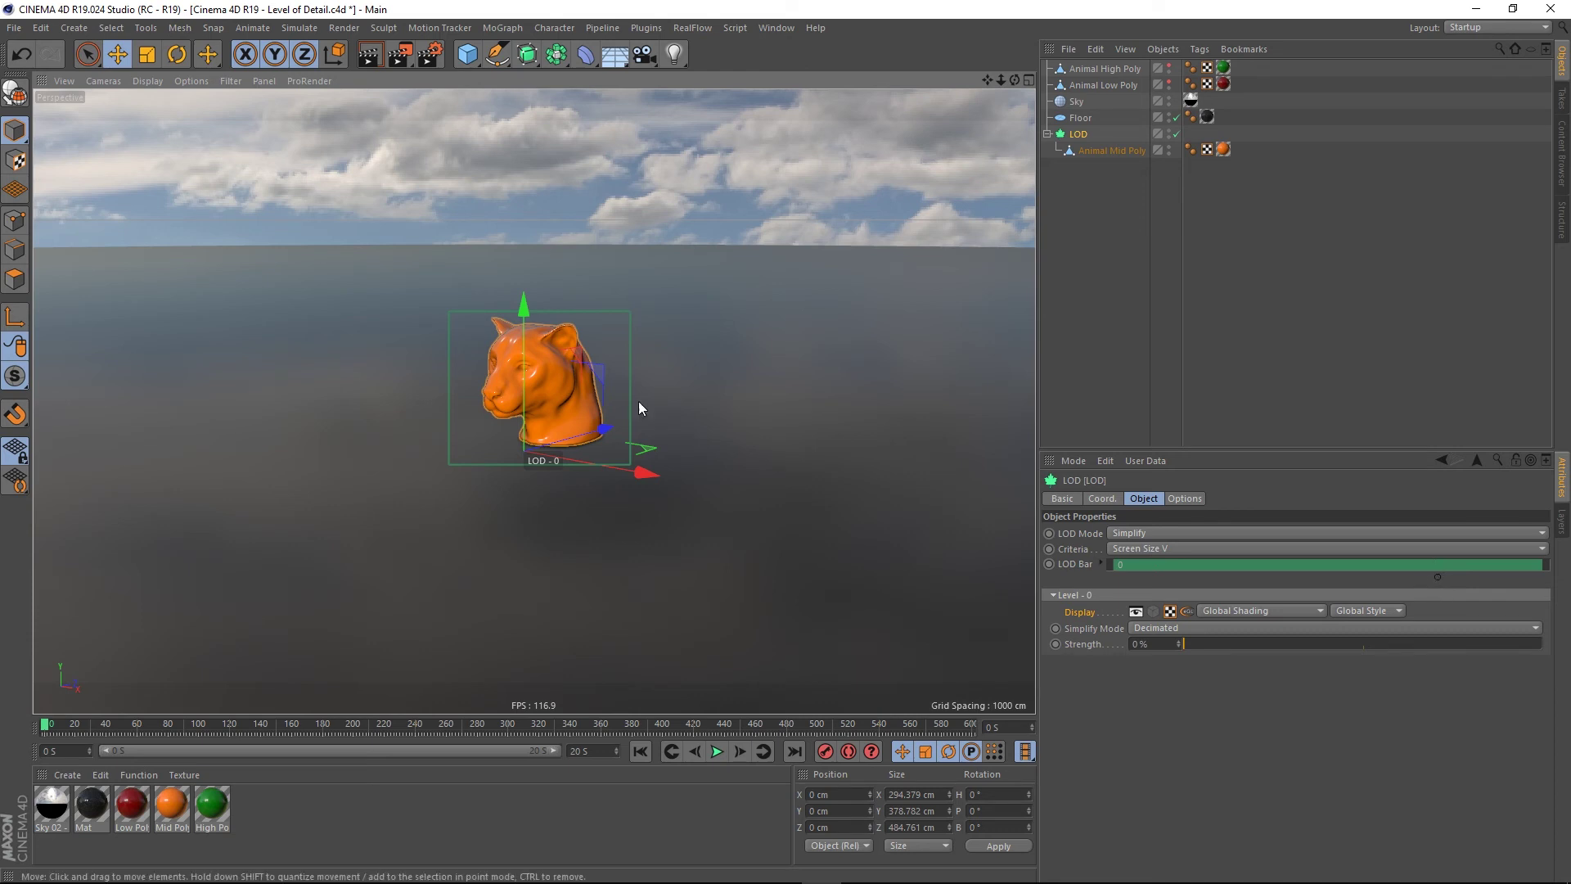
scroll(533, 401, up, 4)
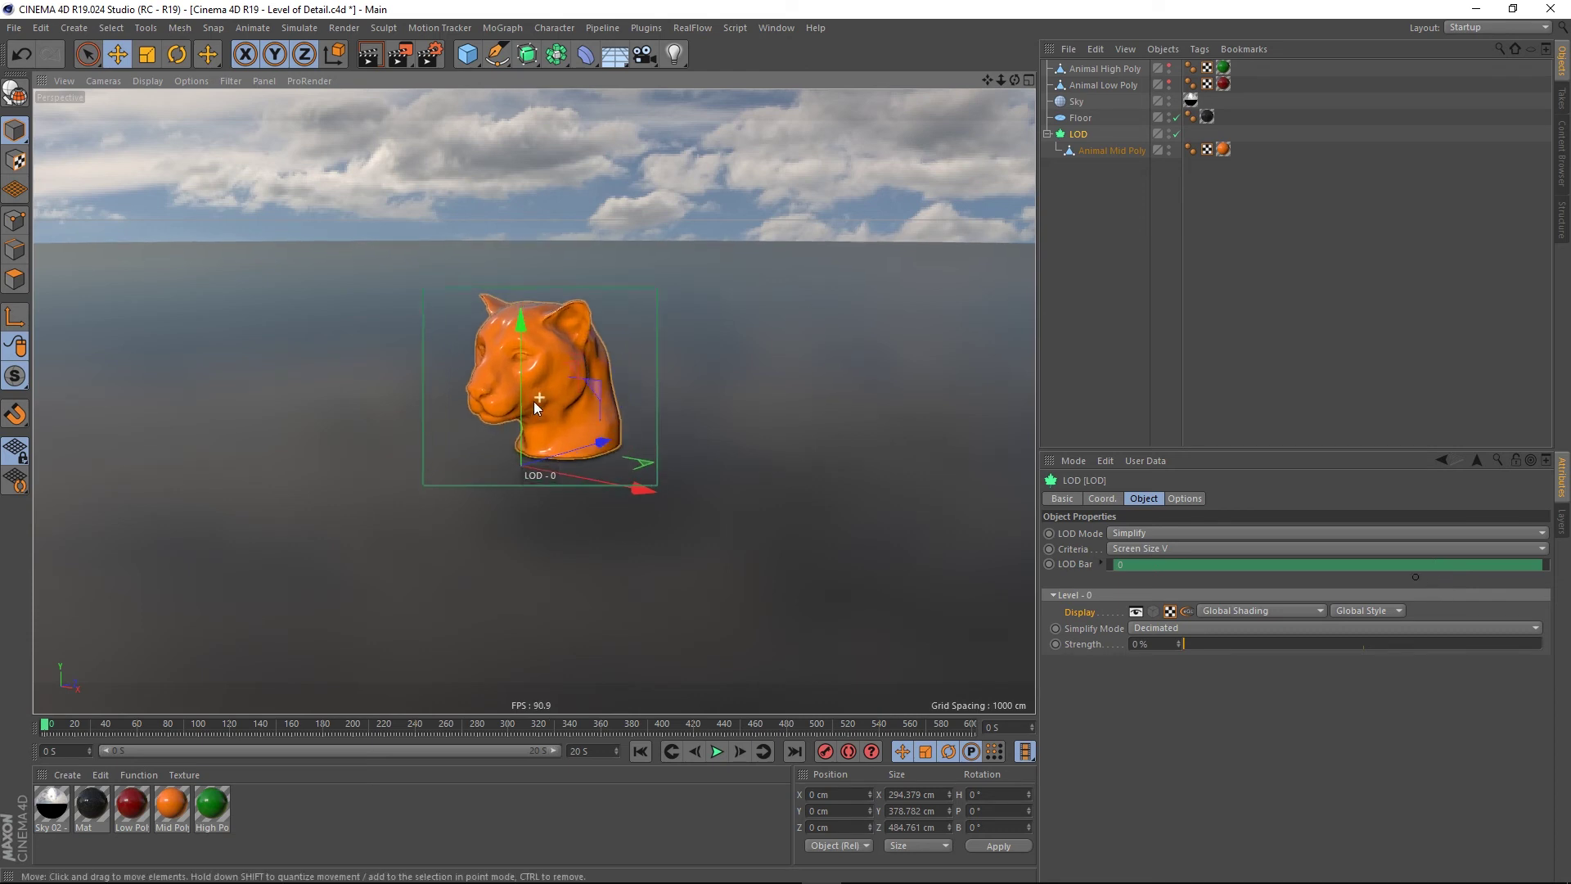
Step: Add LOD Level 1 with Decimated simplification at 41% strength
click(1330, 574)
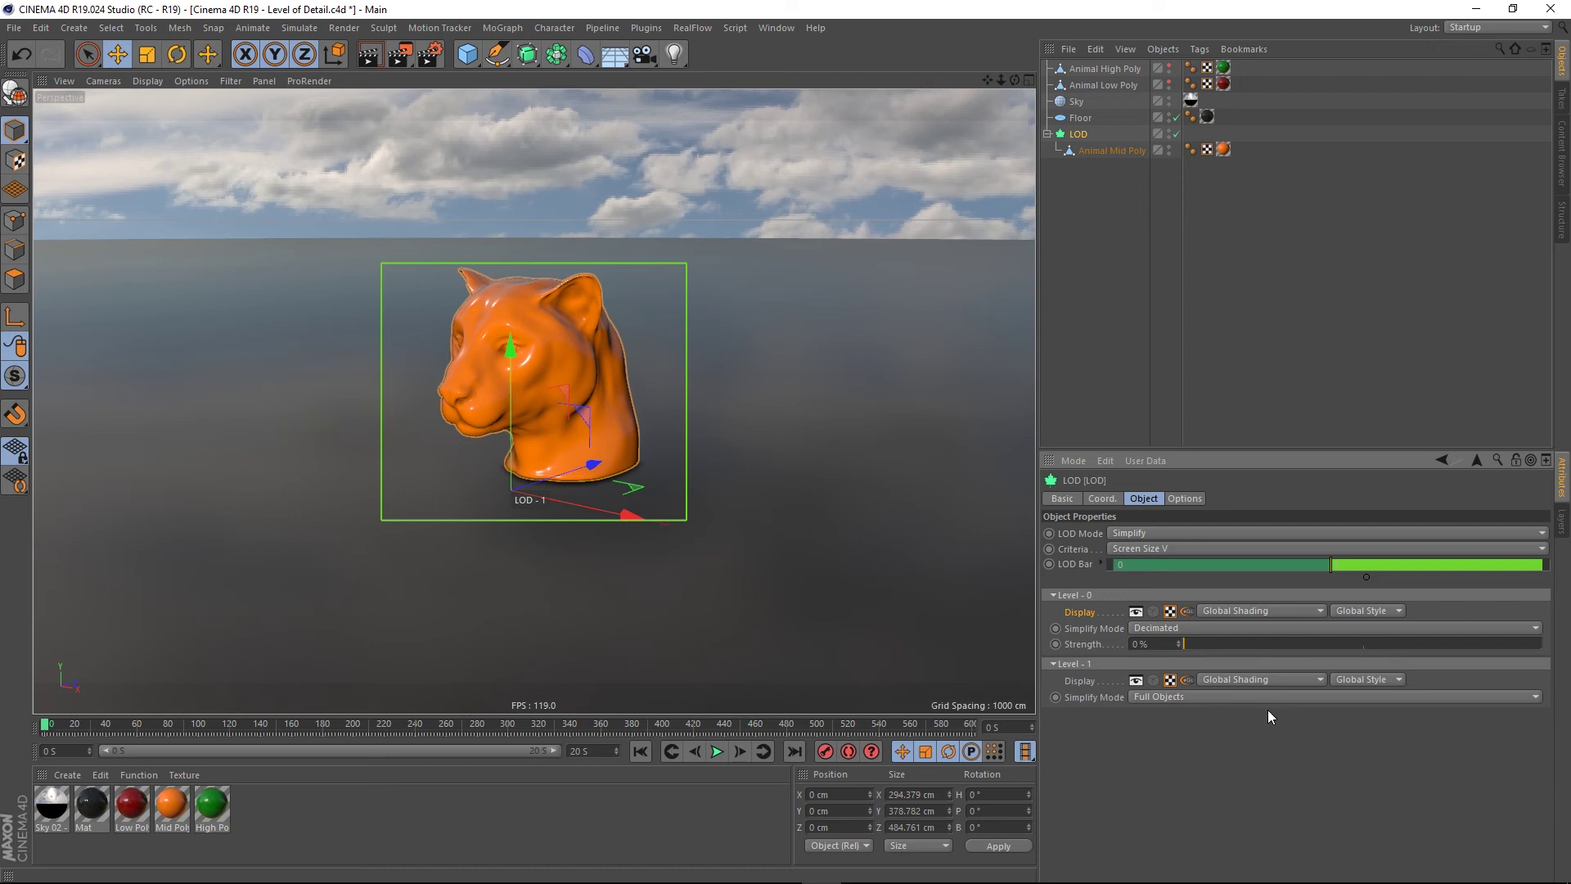
click(1183, 696)
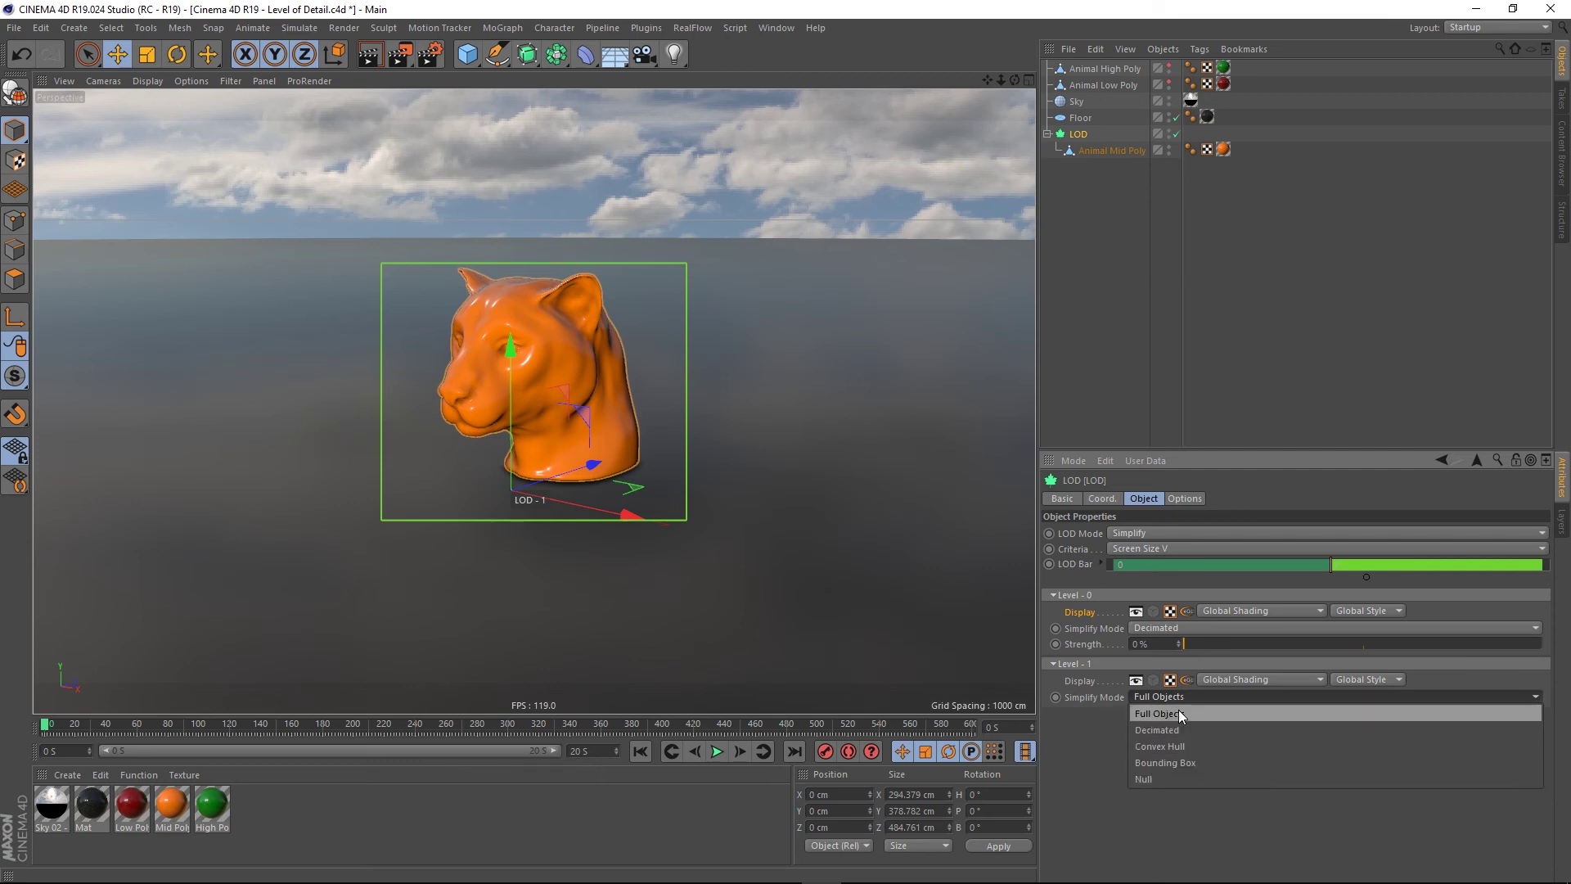
click(1167, 729)
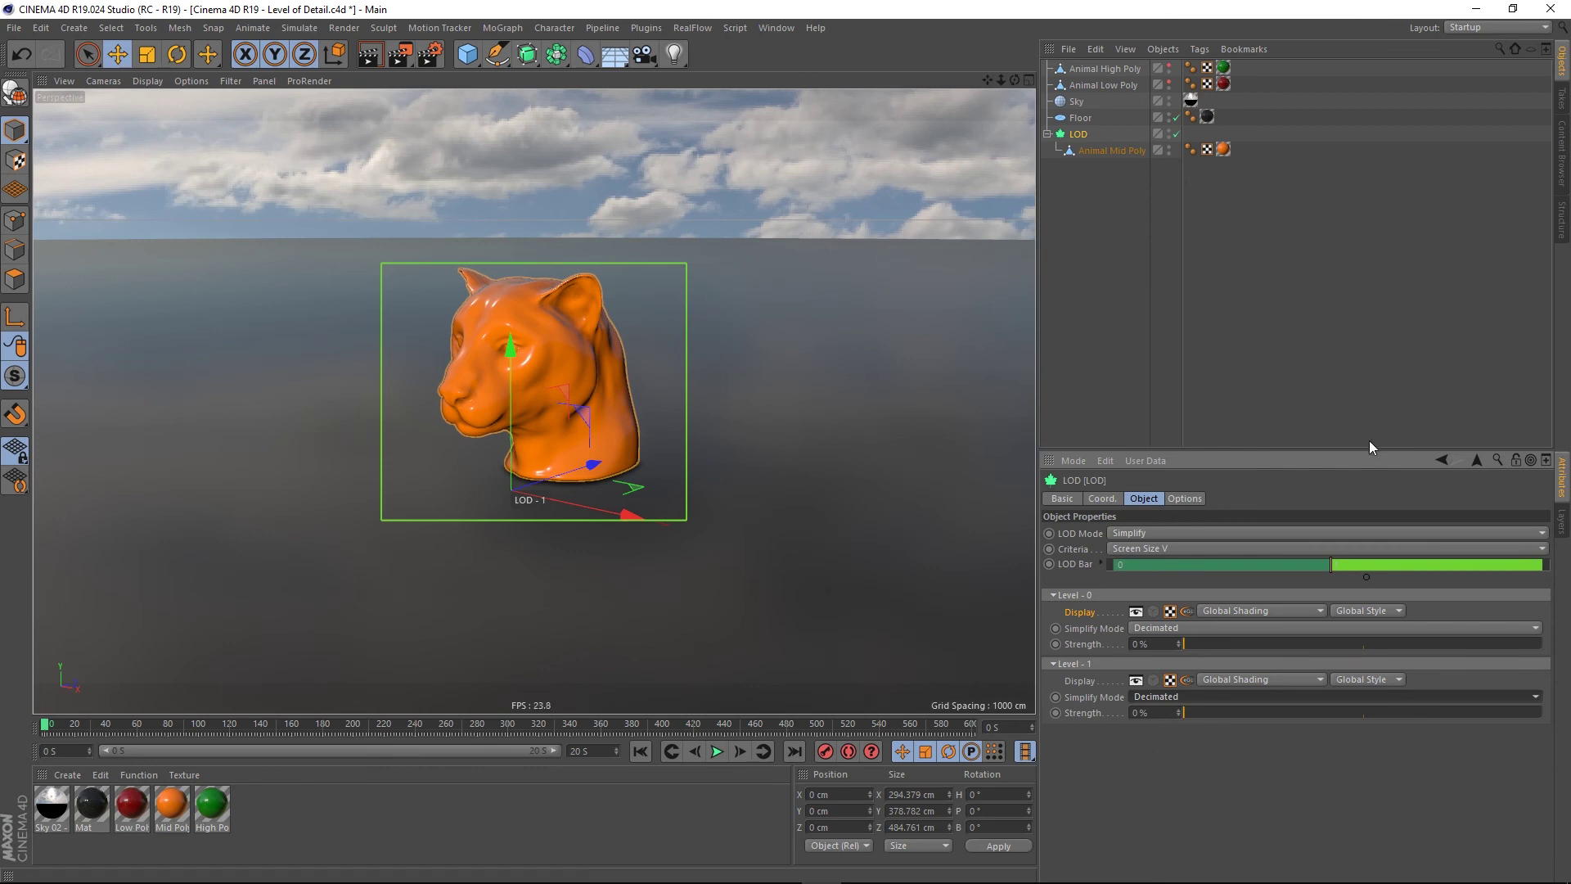
alt+drag(567, 361, 596, 372)
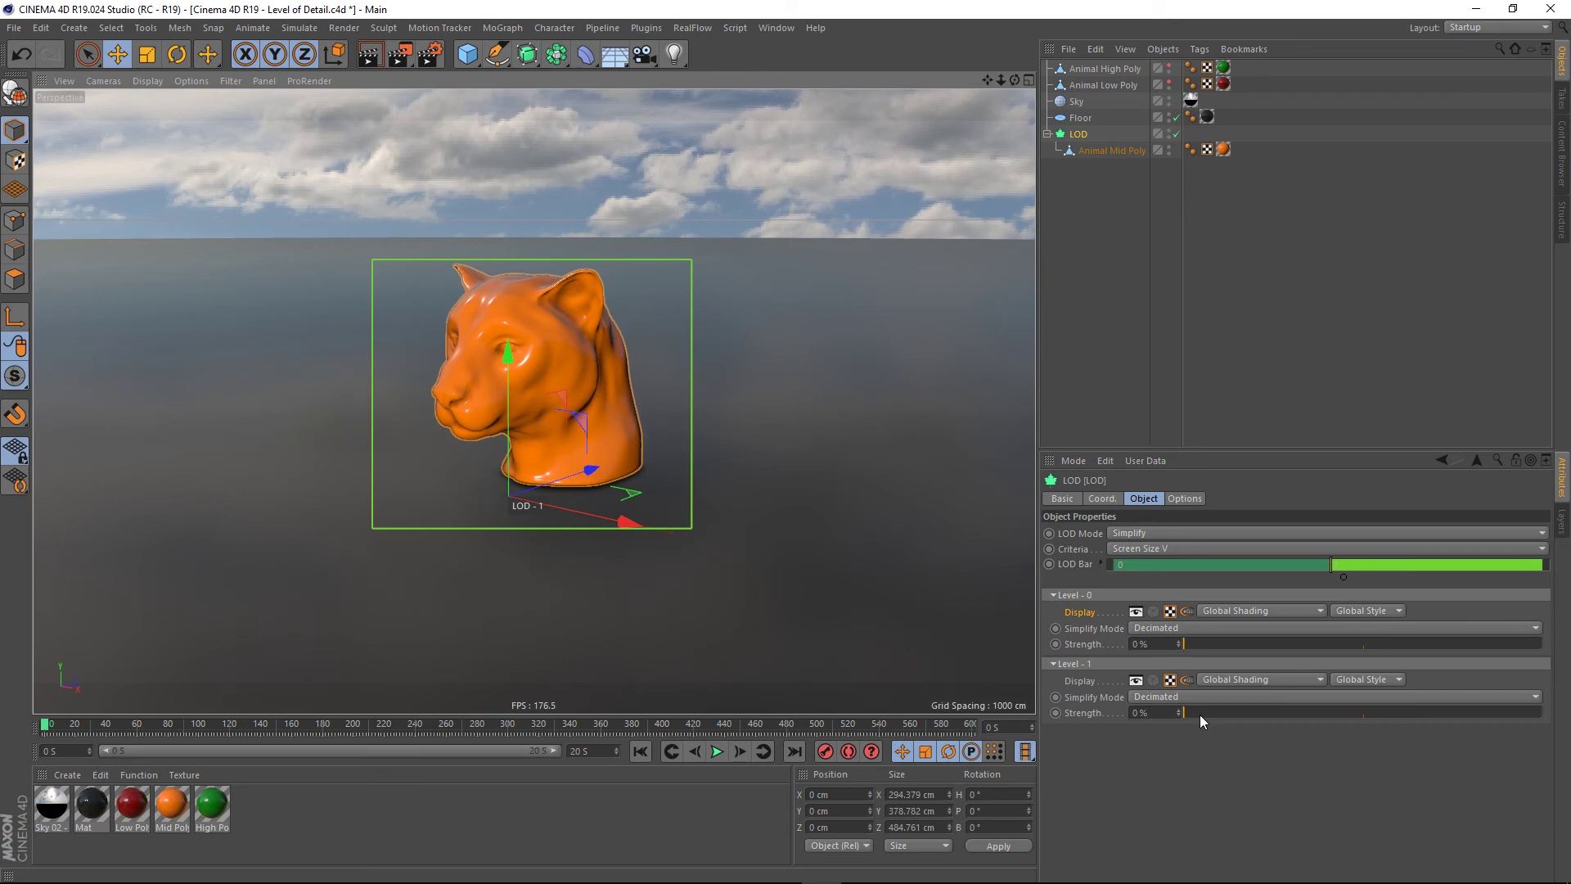
drag(1191, 713, 1330, 714)
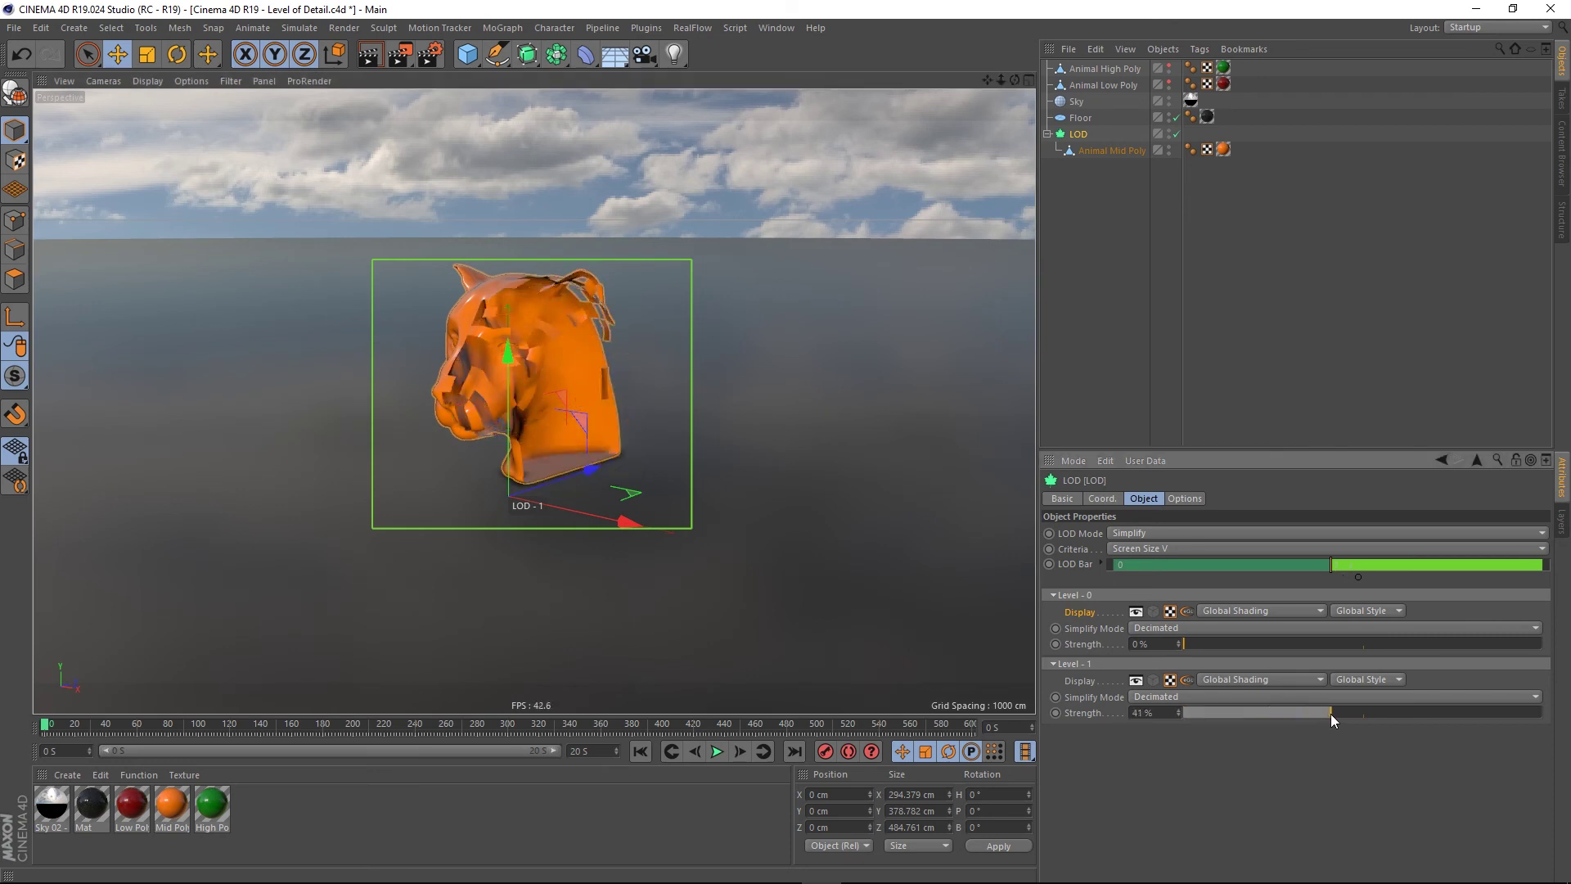
Step: Zoom in and out to watch the head switch between LOD-0 and the faceted LOD-1
scroll(534, 341, up, 2)
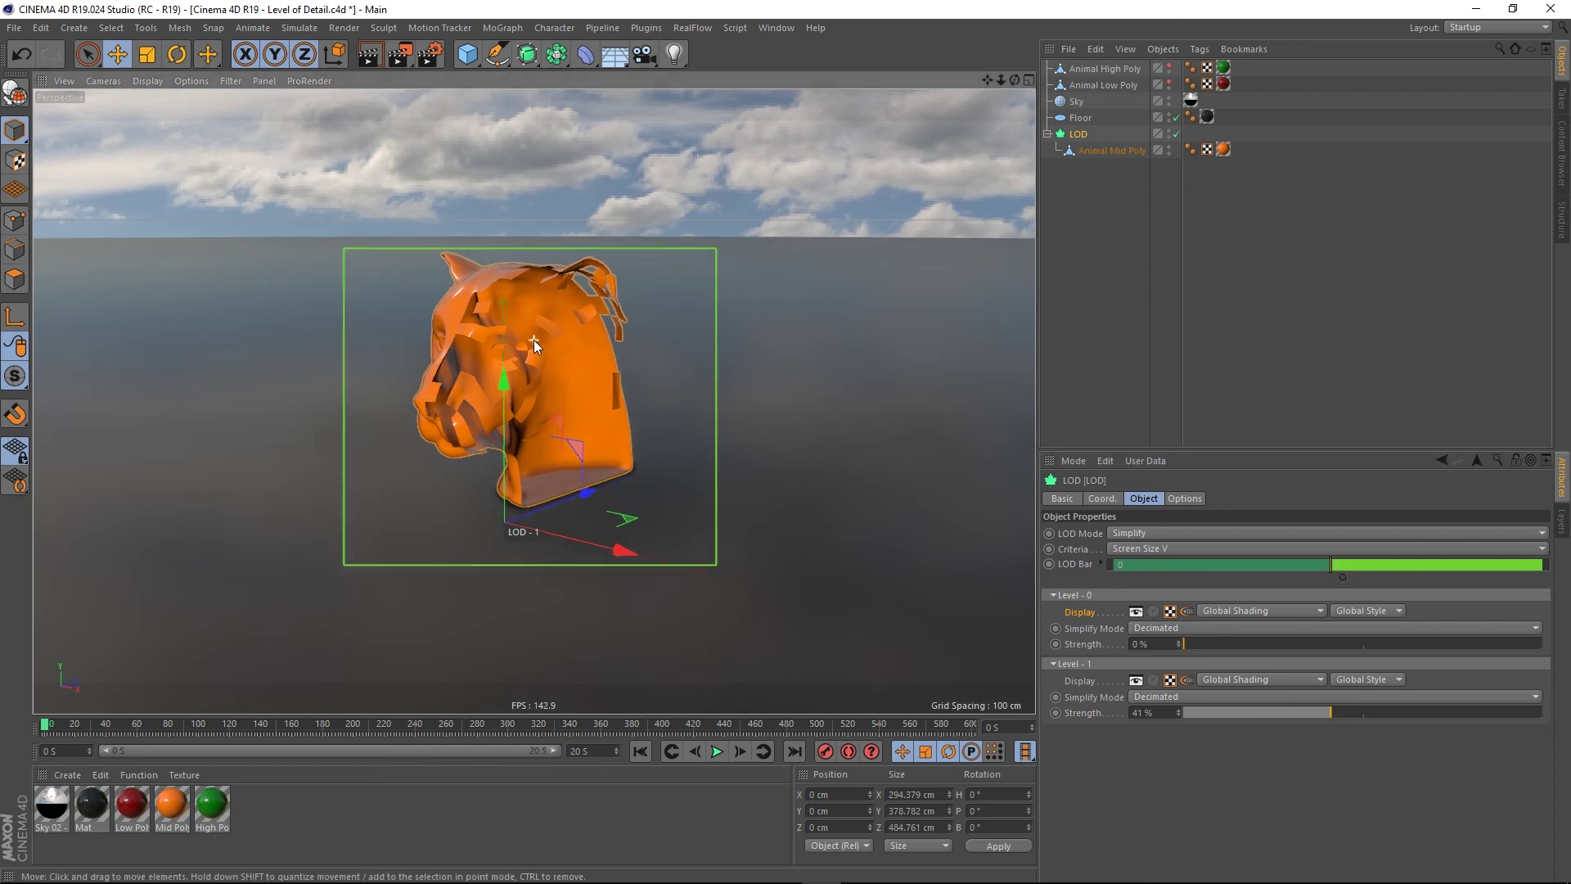
scroll(524, 377, up, 3)
scroll(548, 379, down, 2)
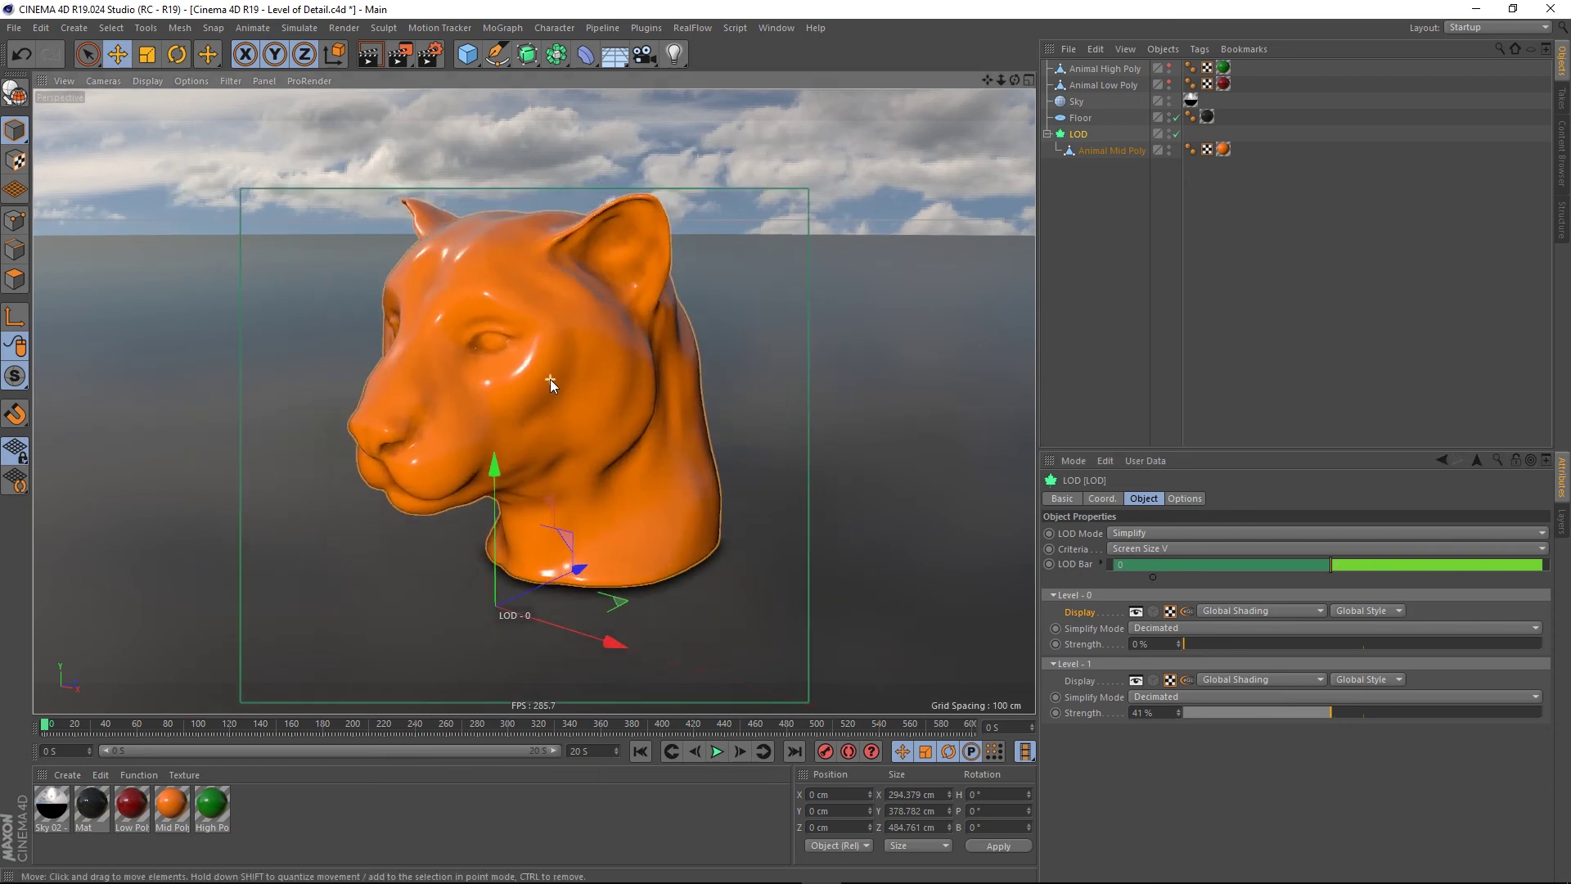
scroll(547, 386, down, 2)
scroll(561, 385, down, 1)
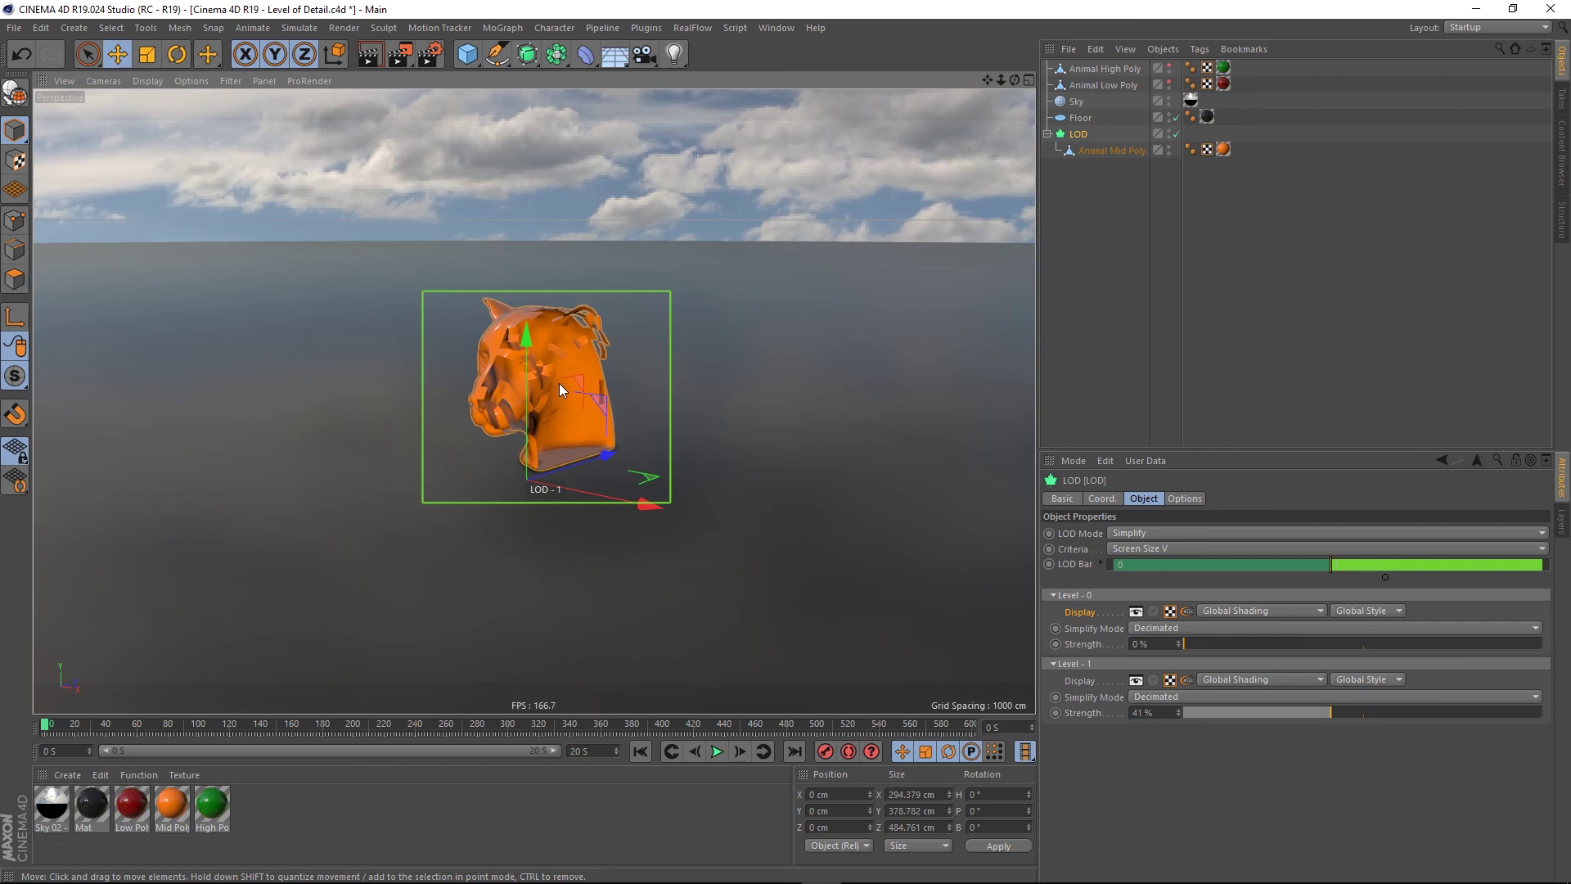
Step: Add LOD Level 2 set to Convex Hull, then zoom out and orbit to inspect the hull
ctrl+click(1401, 573)
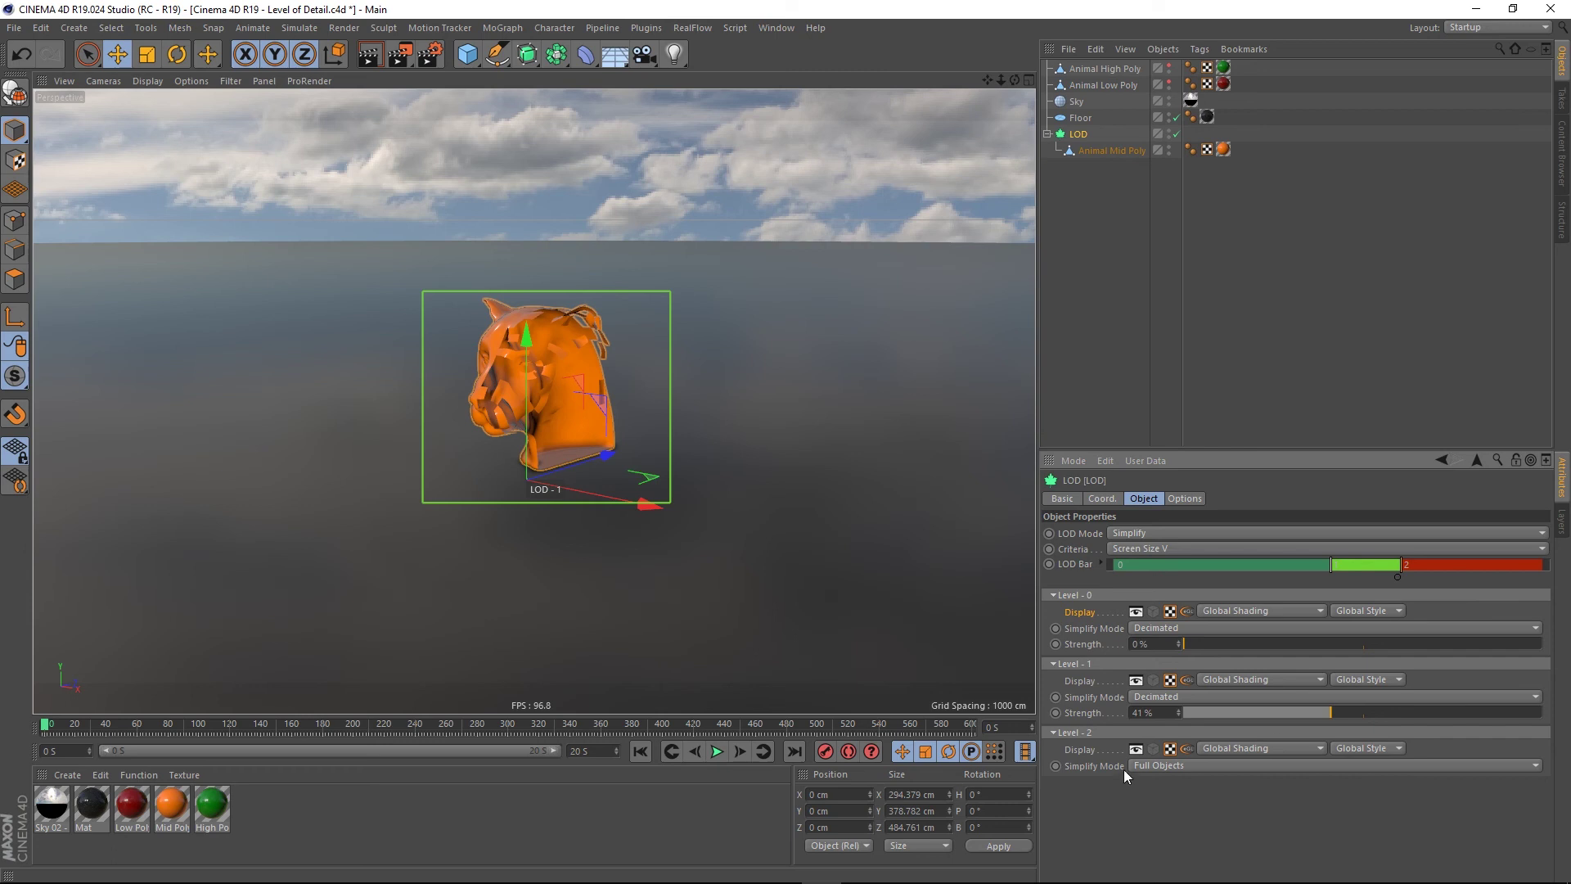
click(1217, 765)
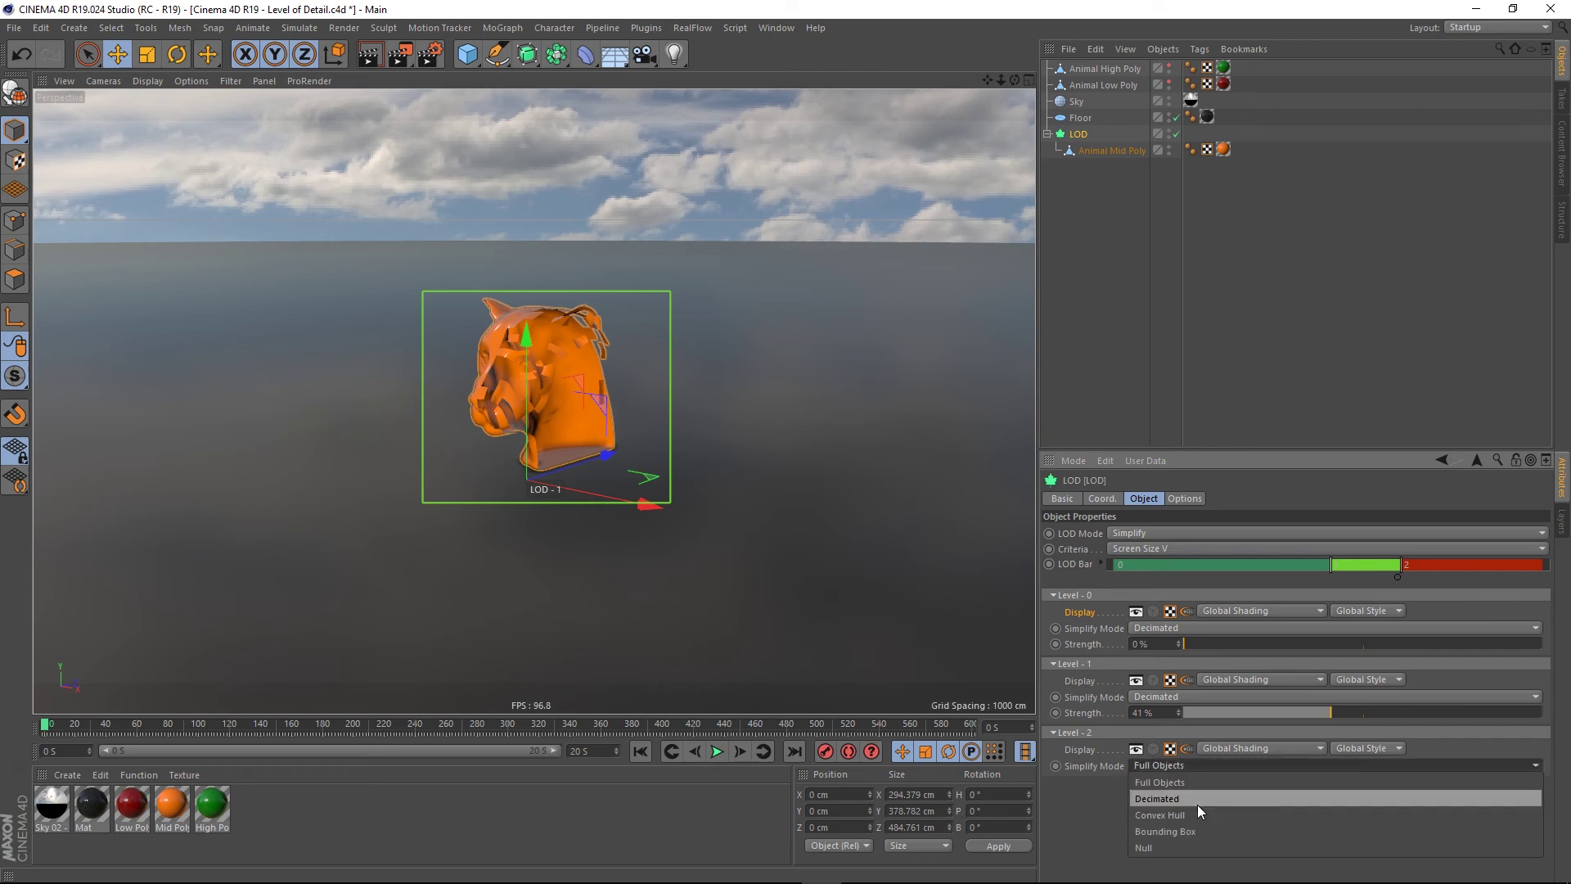
click(1175, 813)
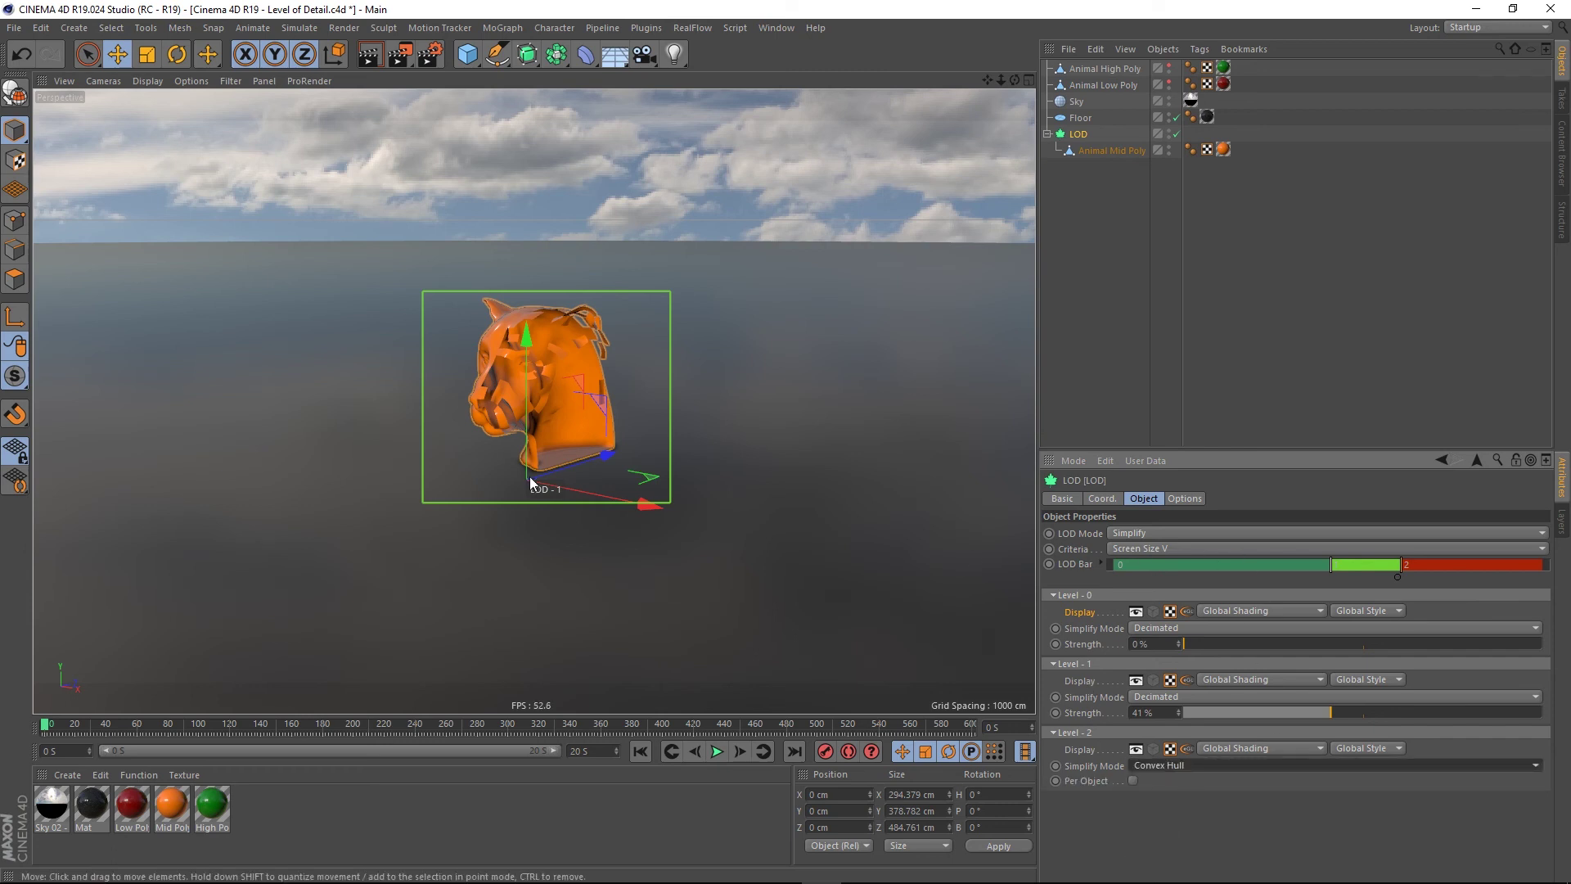
scroll(526, 480, down, 3)
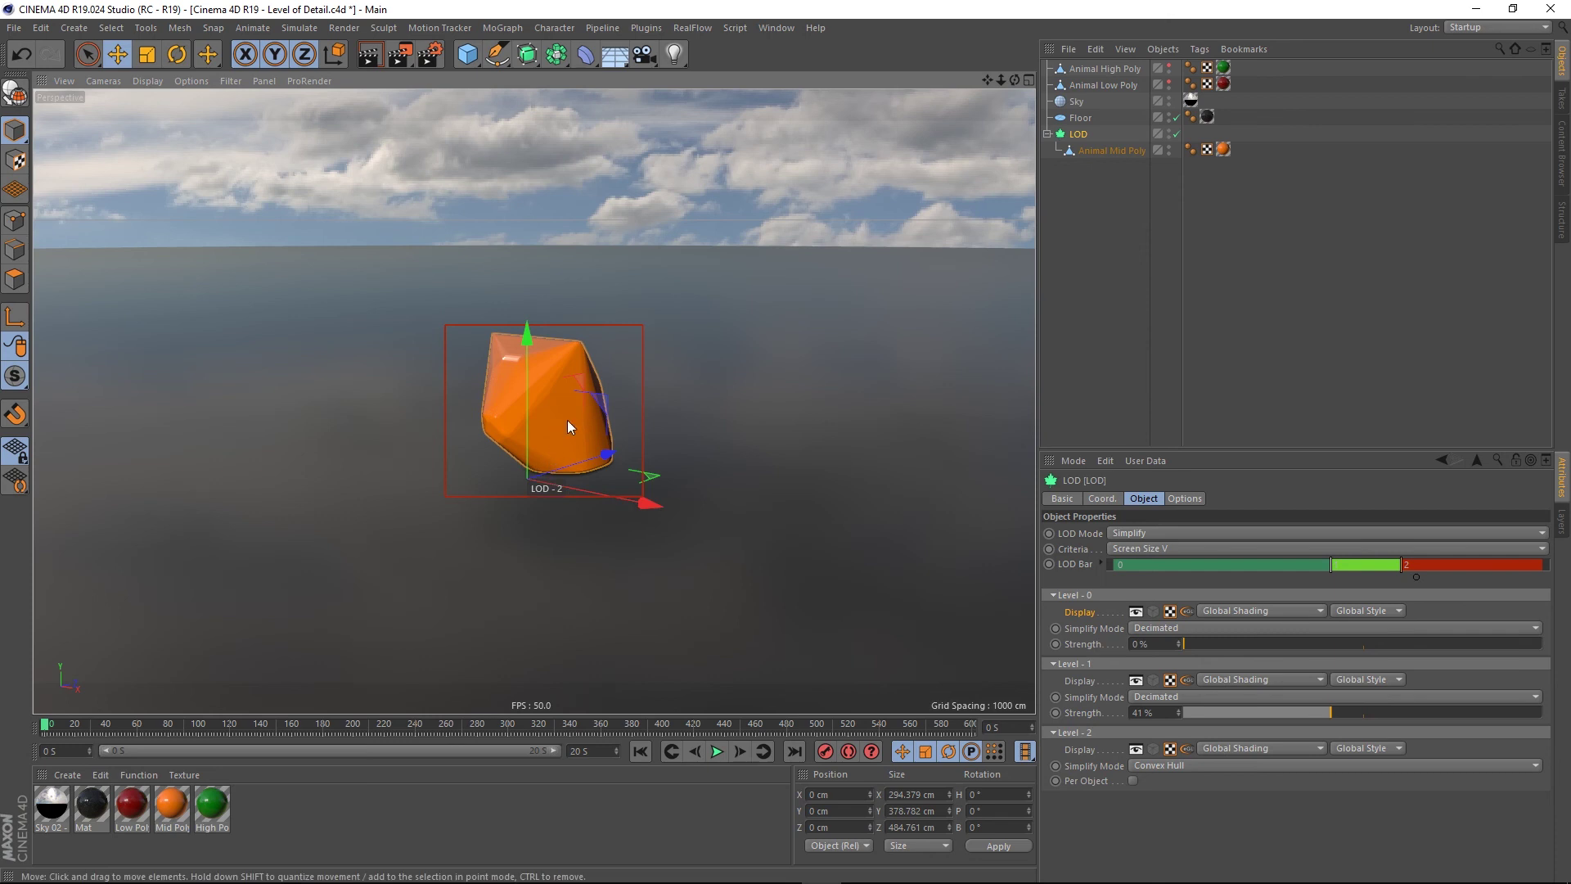
mouse_move(567, 420)
alt+mouse_down()
mouse_move(596, 403)
mouse_move(591, 430)
mouse_move(547, 416)
alt+mouse_up()
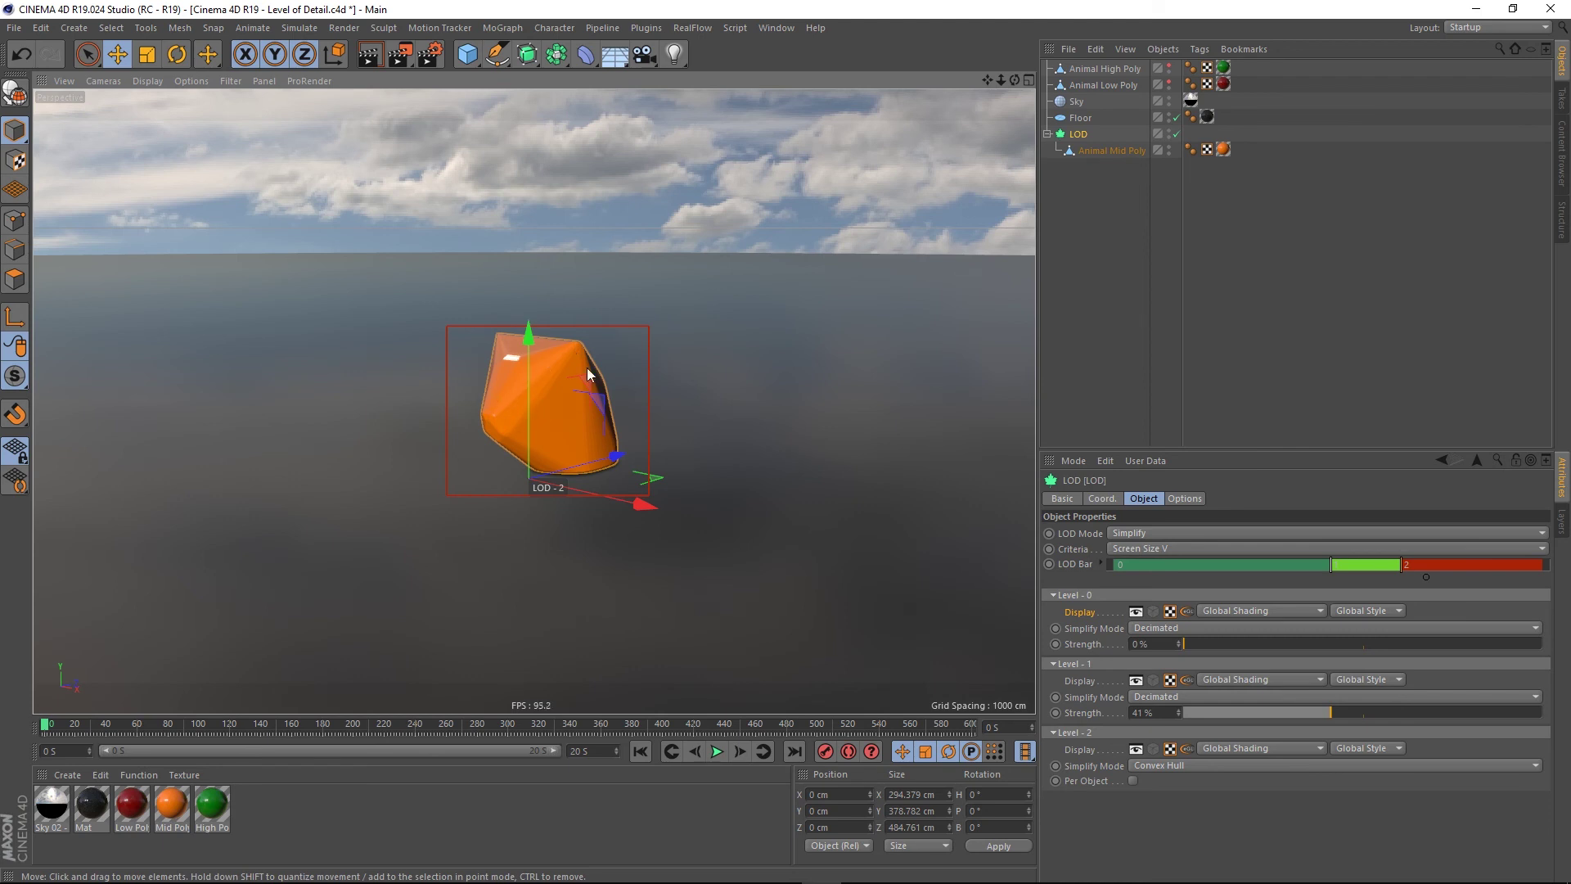
scroll(542, 409, down, 3)
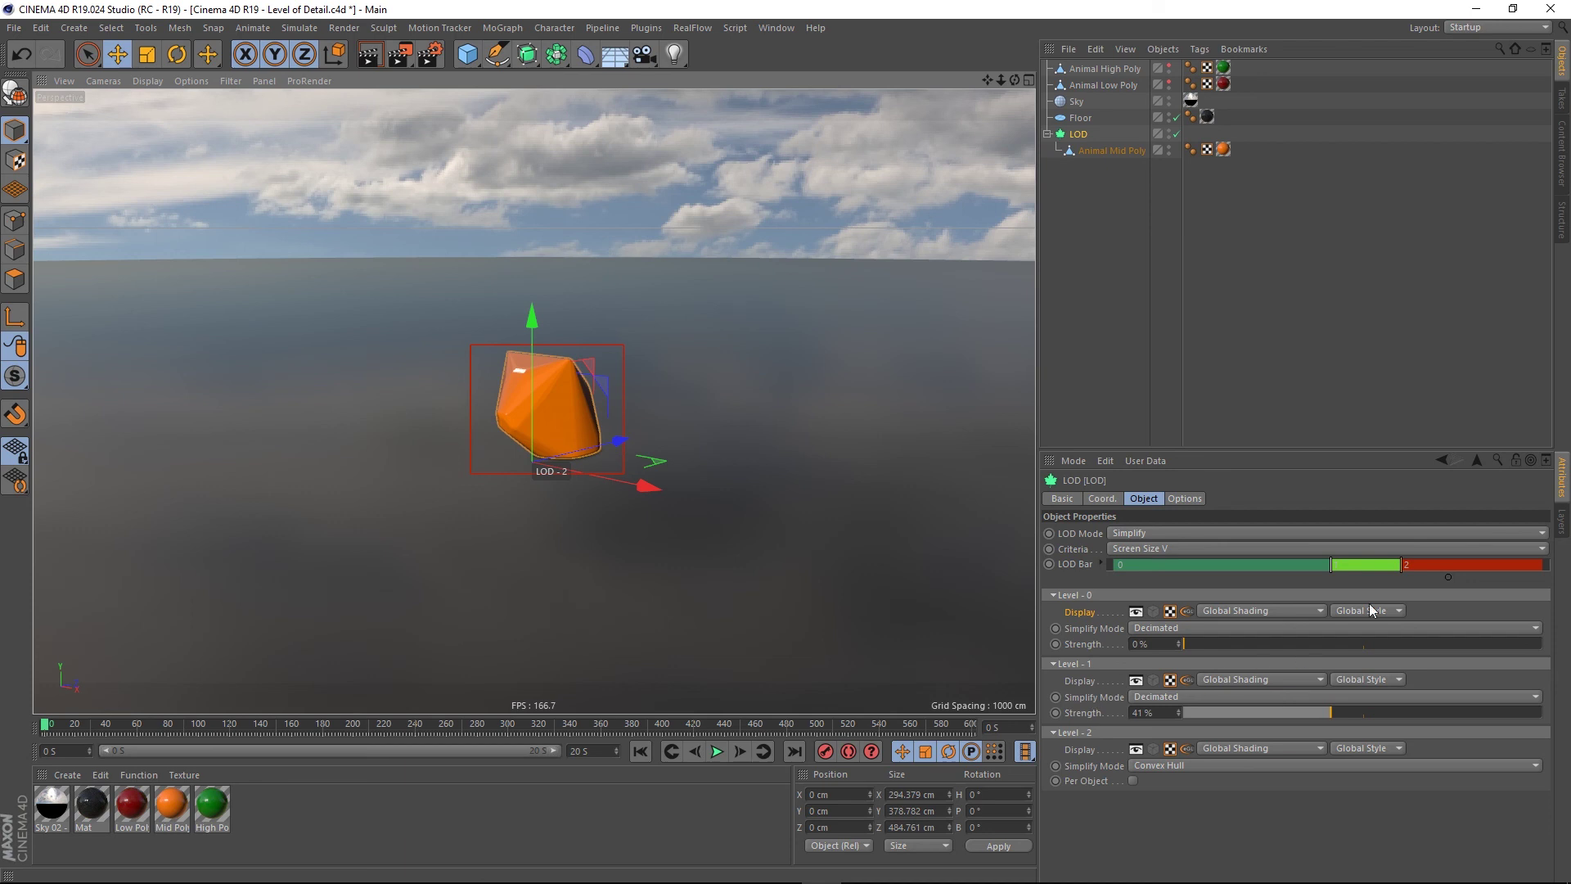
Step: Add LOD Level 3 set to Bounding Box and deselect to view the orange box
ctrl+click(1446, 576)
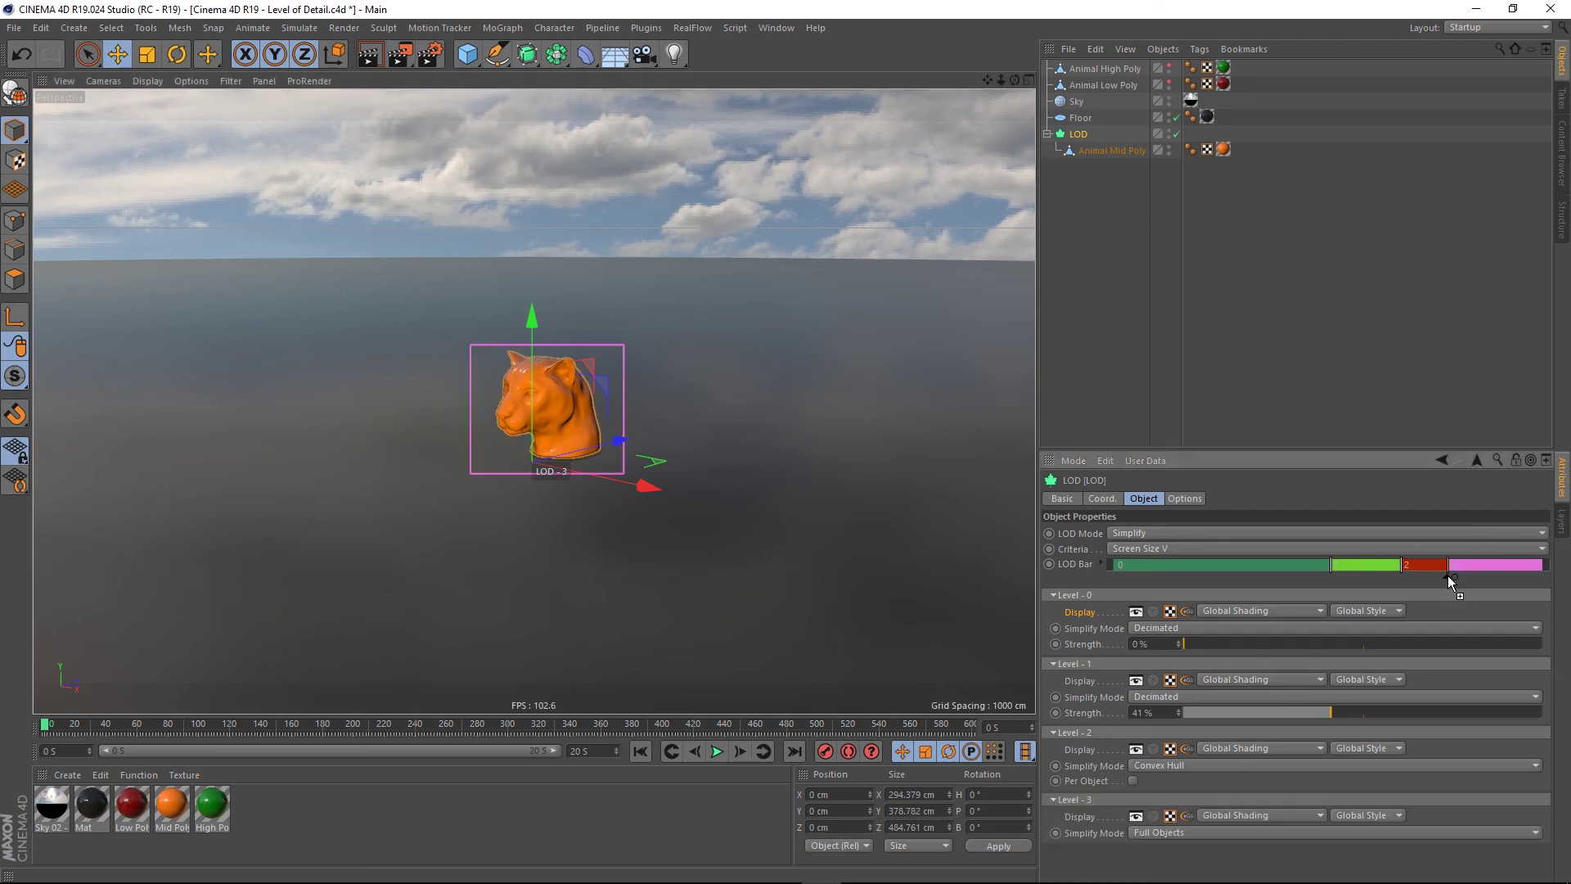
click(1201, 829)
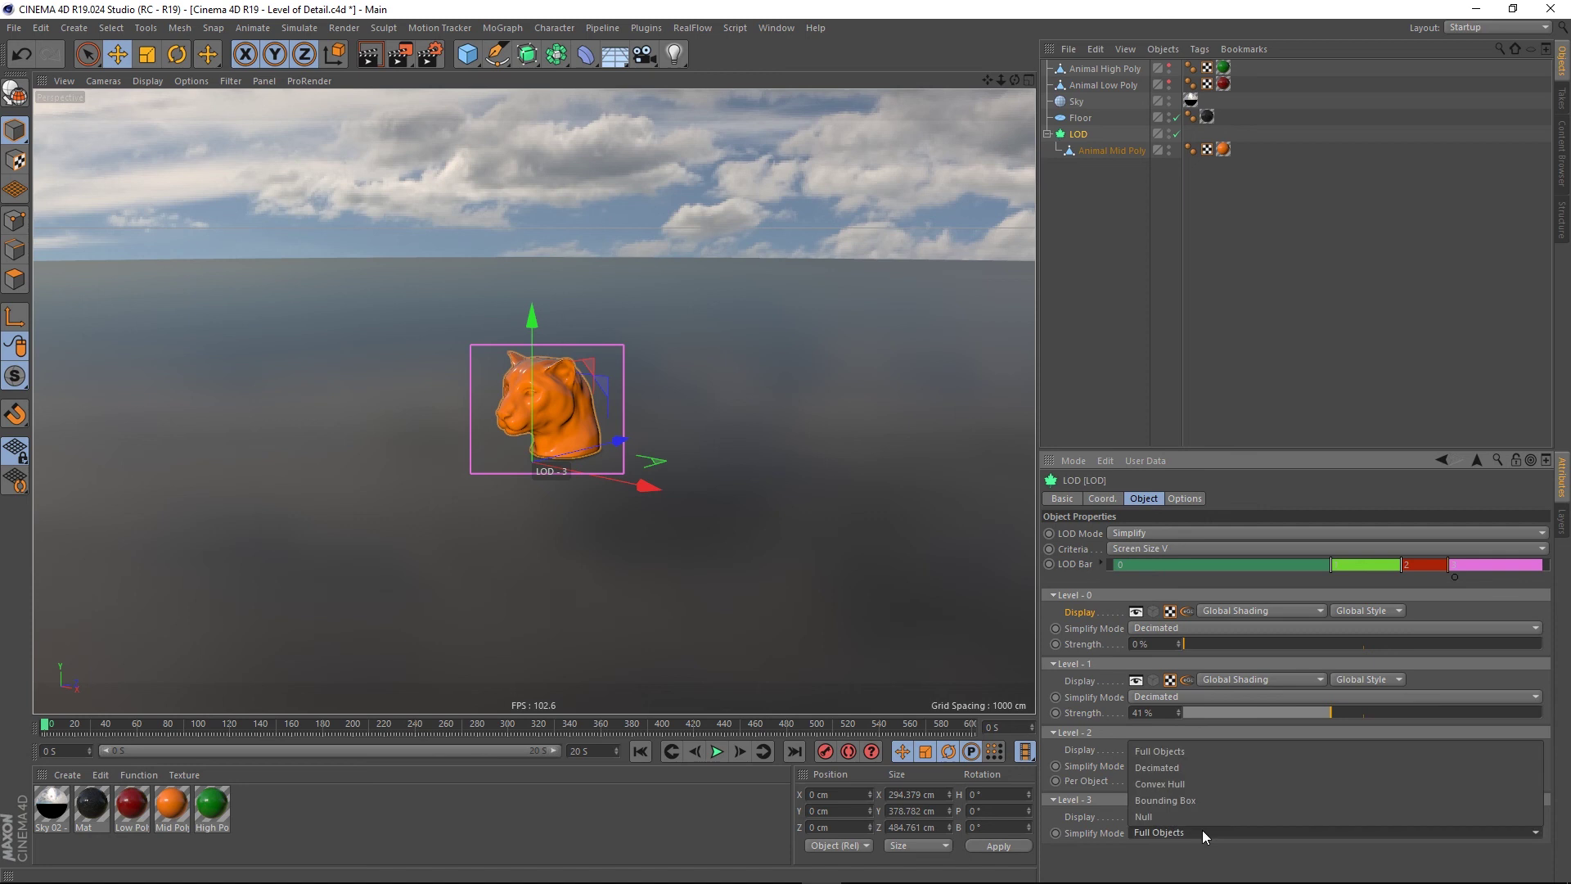
click(1166, 801)
click(1050, 333)
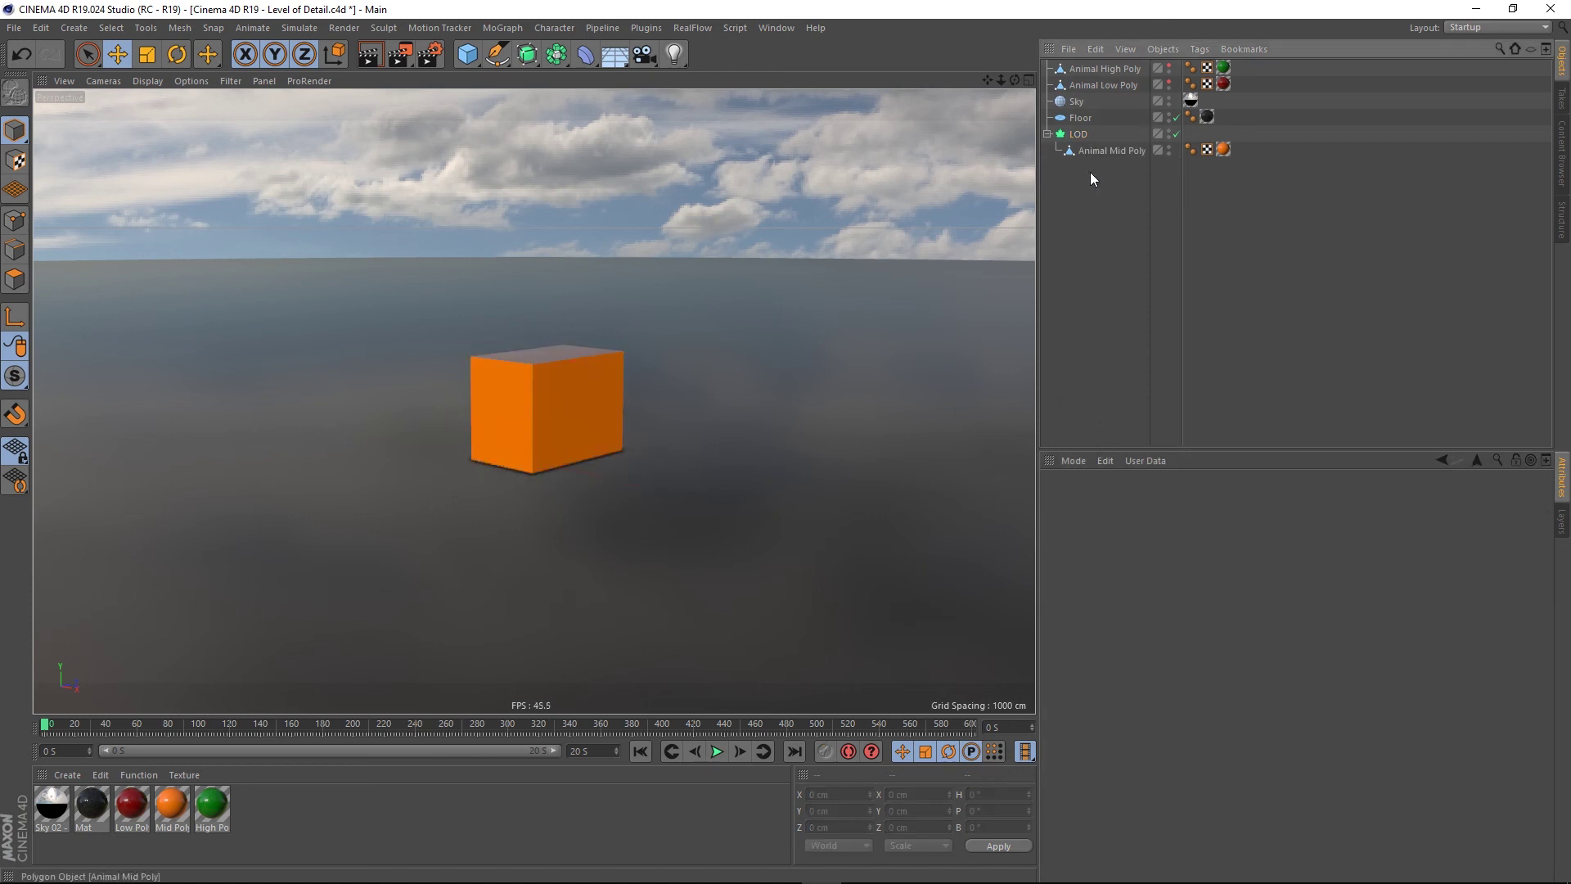
Step: Add a final Level 4 at the end of the LOD Bar and set it to Null
click(1079, 134)
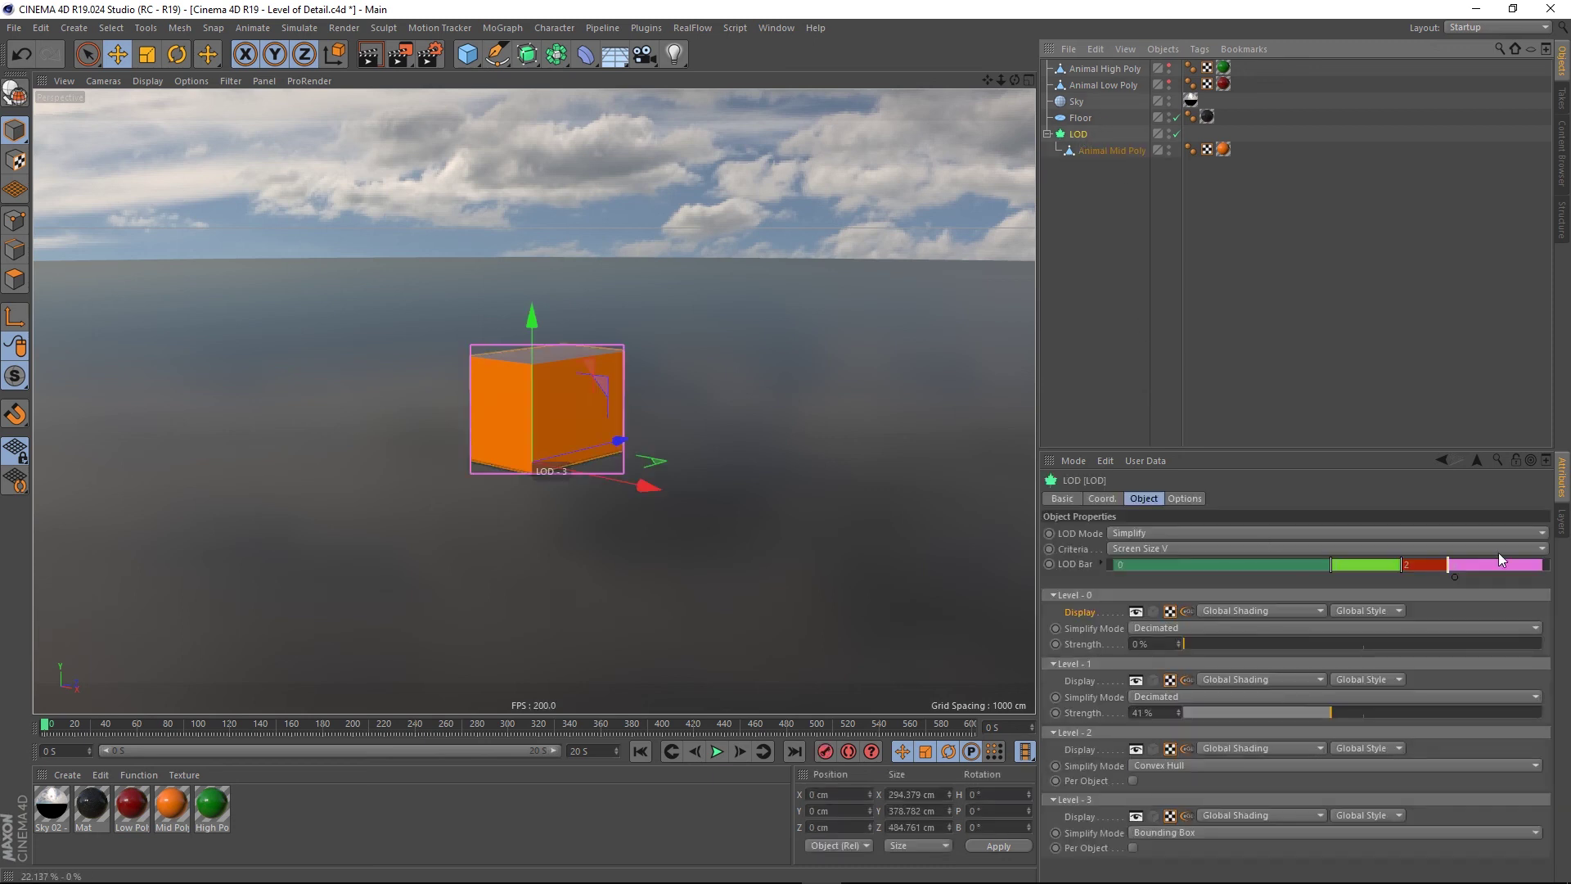
click(1497, 577)
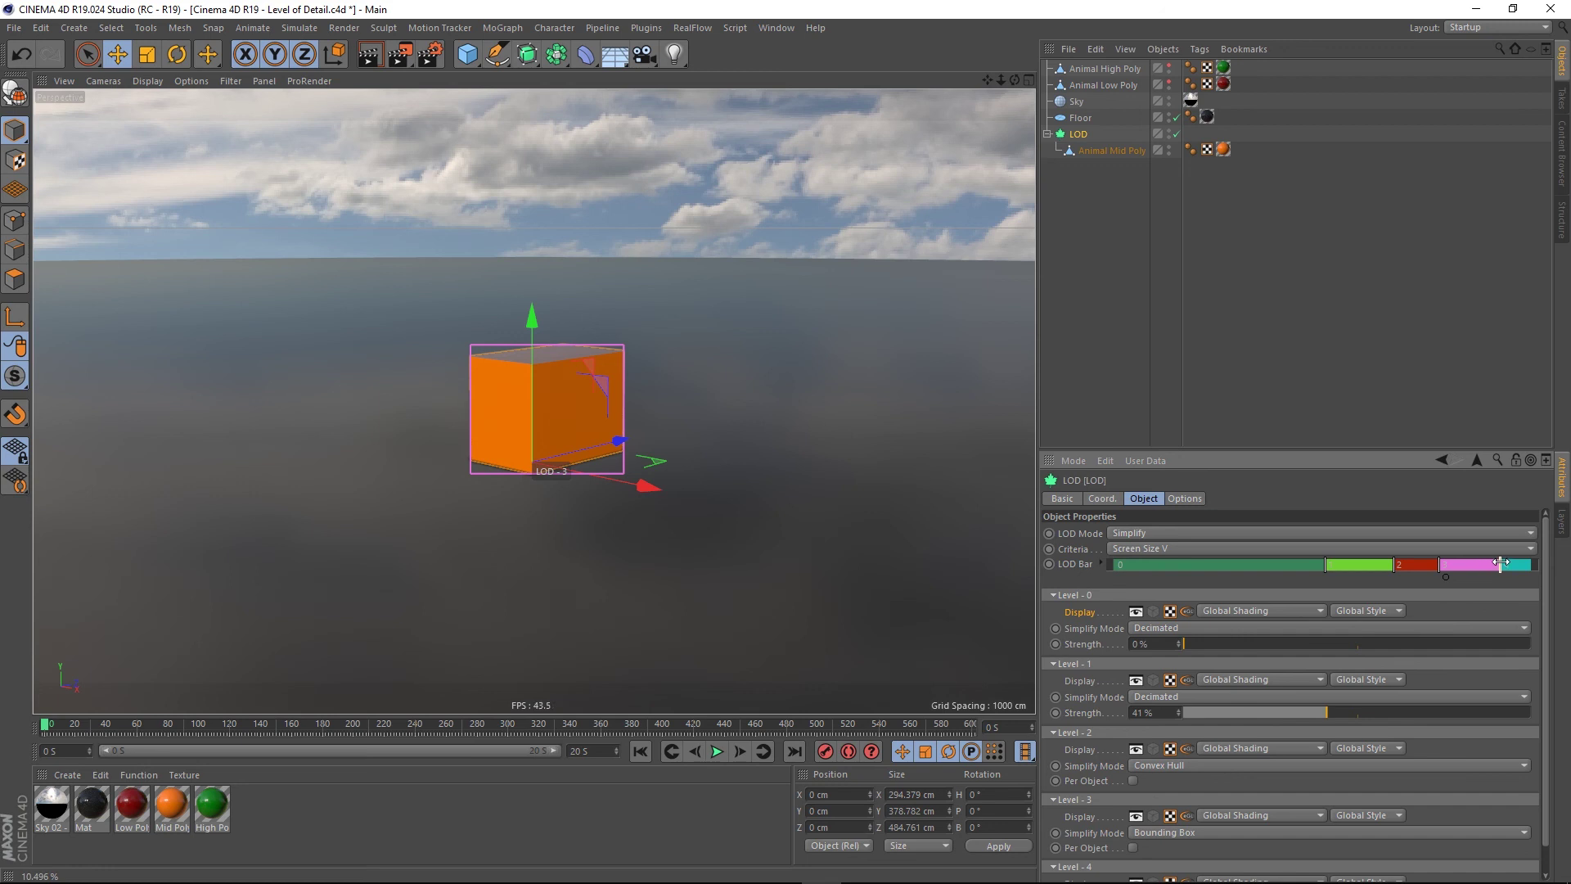
drag(1487, 564, 1495, 563)
scroll(1428, 769, down, 1)
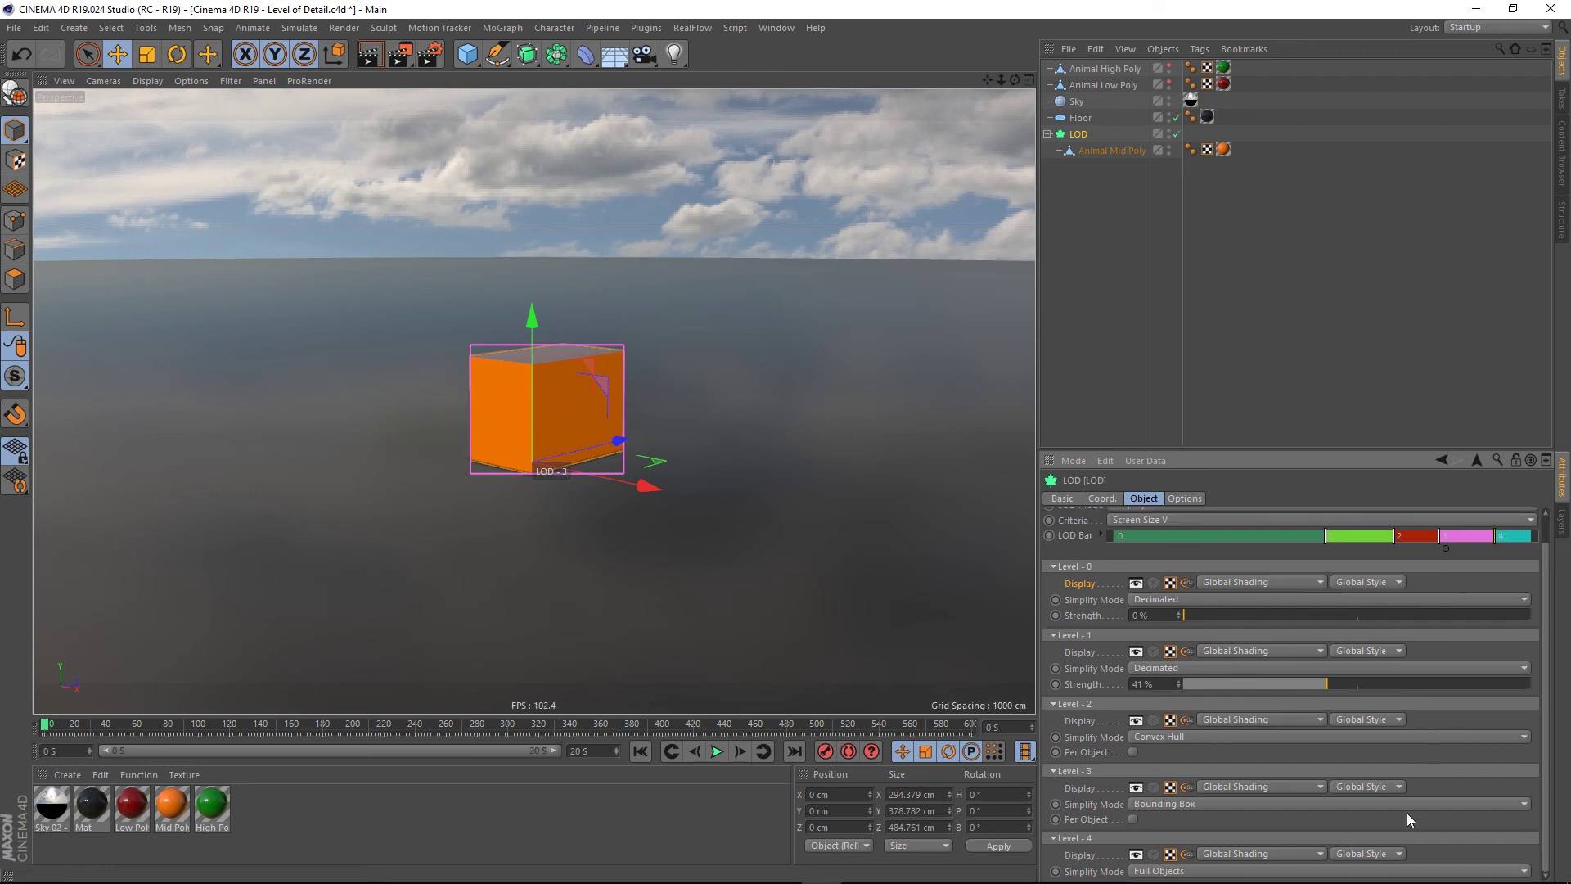
click(1166, 871)
click(1154, 855)
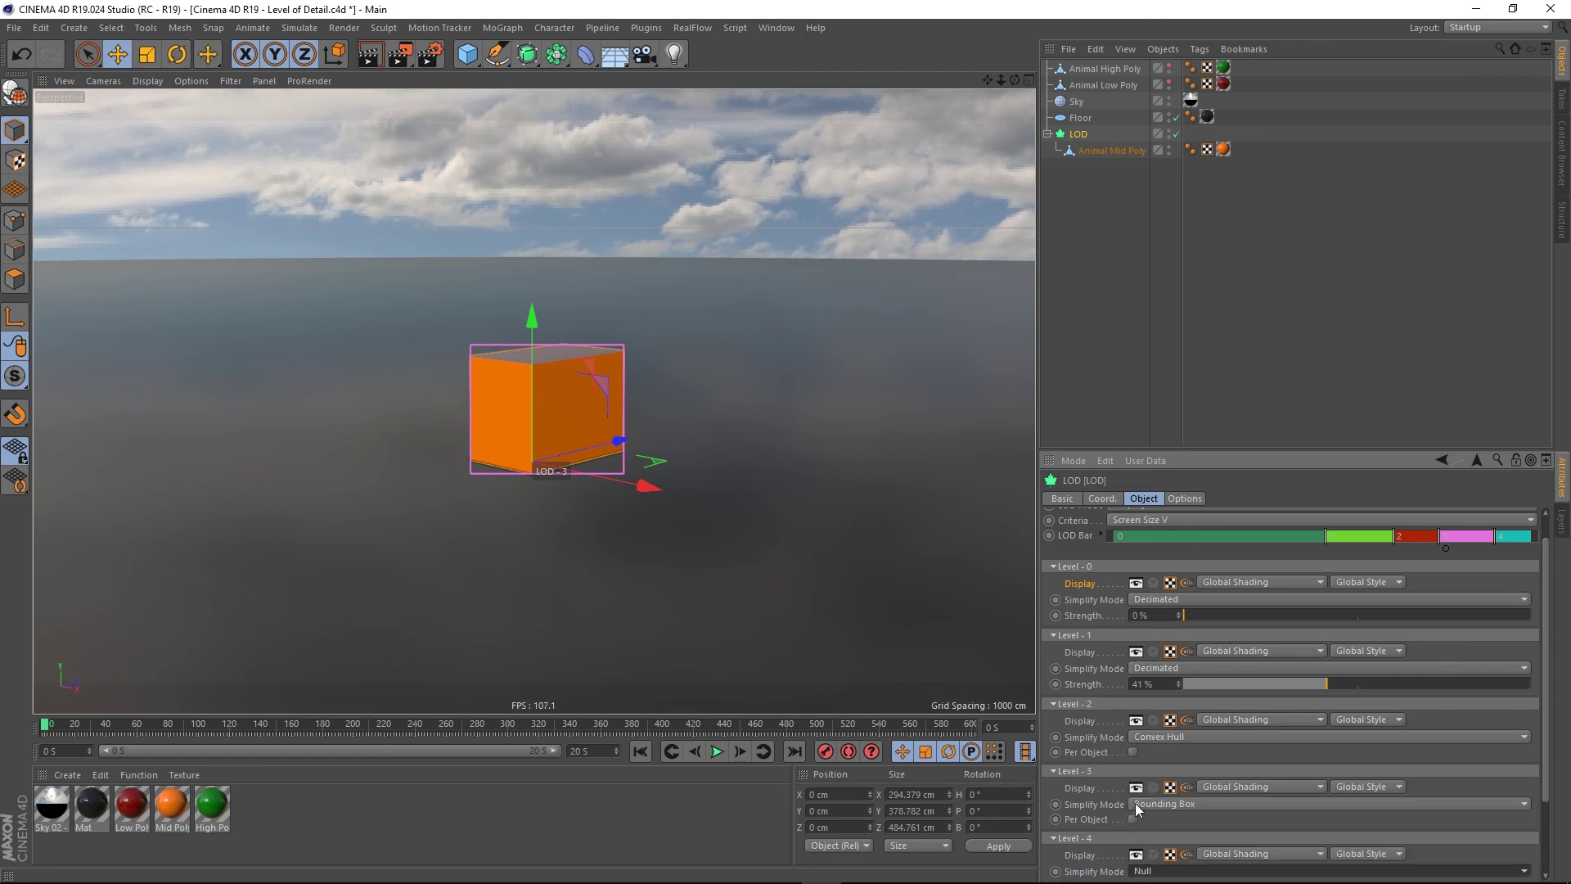
Step: Deselect the LOD, then zoom out and back in to watch head, decimated, hull, box and nothing
click(1102, 275)
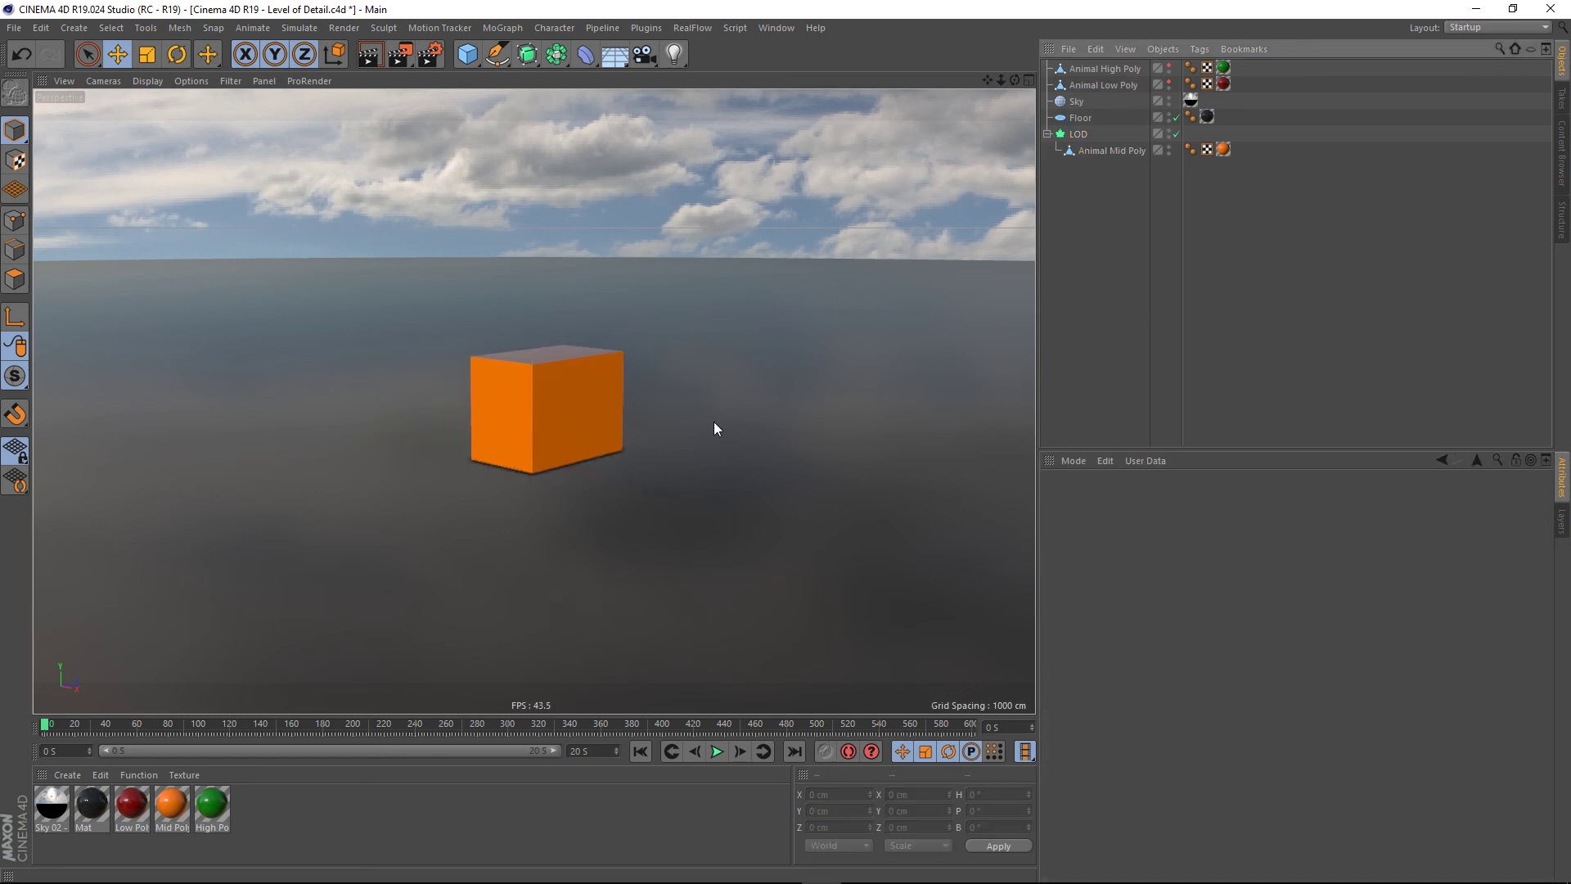
scroll(568, 390, up, 8)
scroll(532, 400, up, 3)
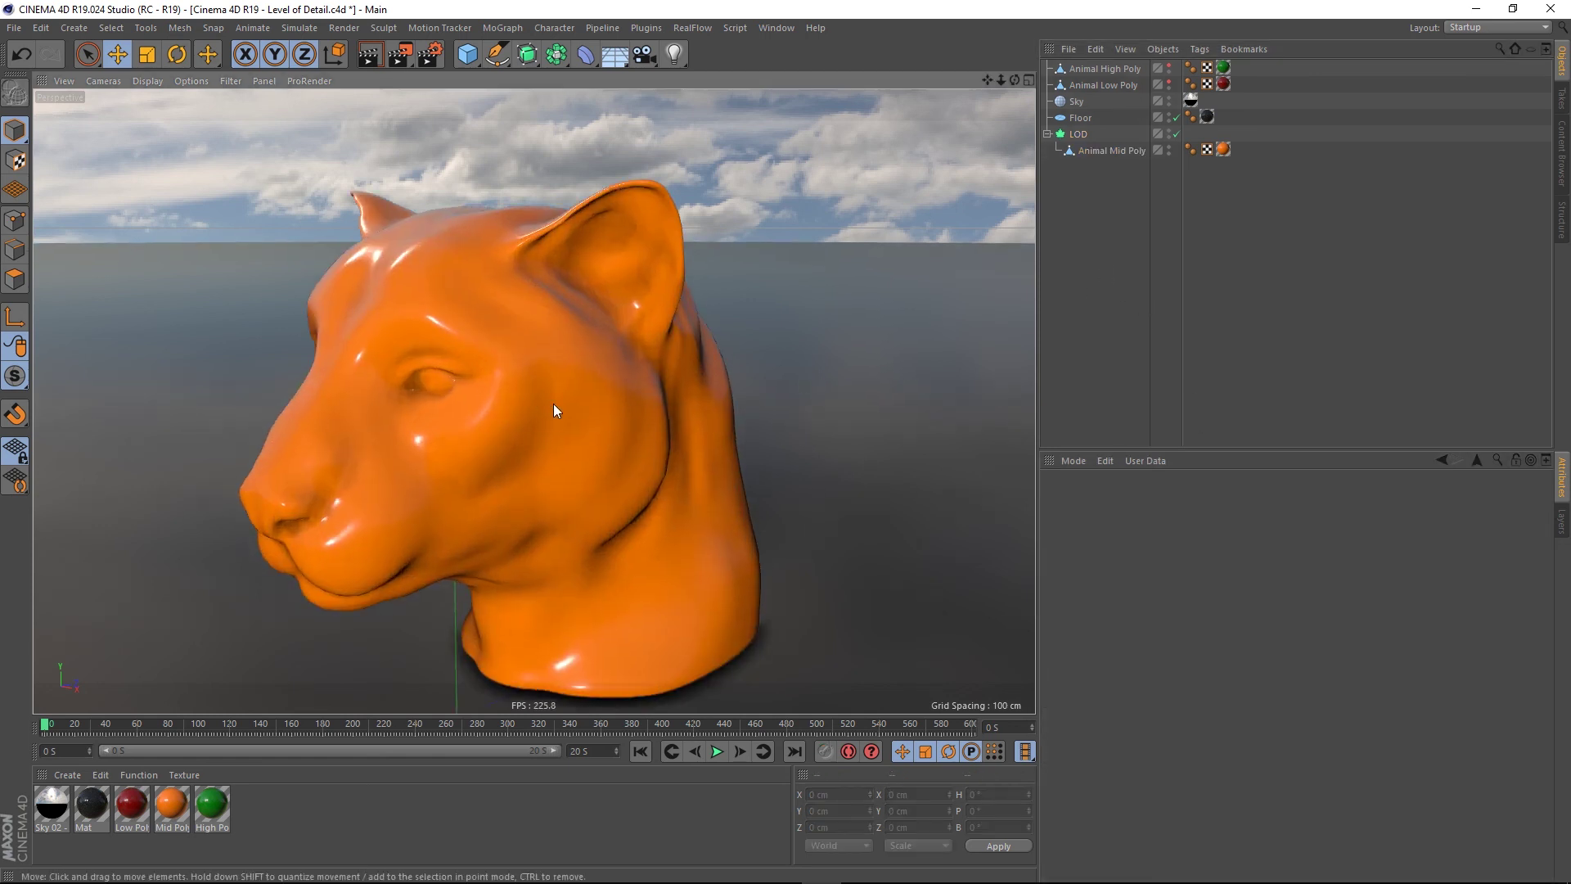
scroll(550, 409, down, 2)
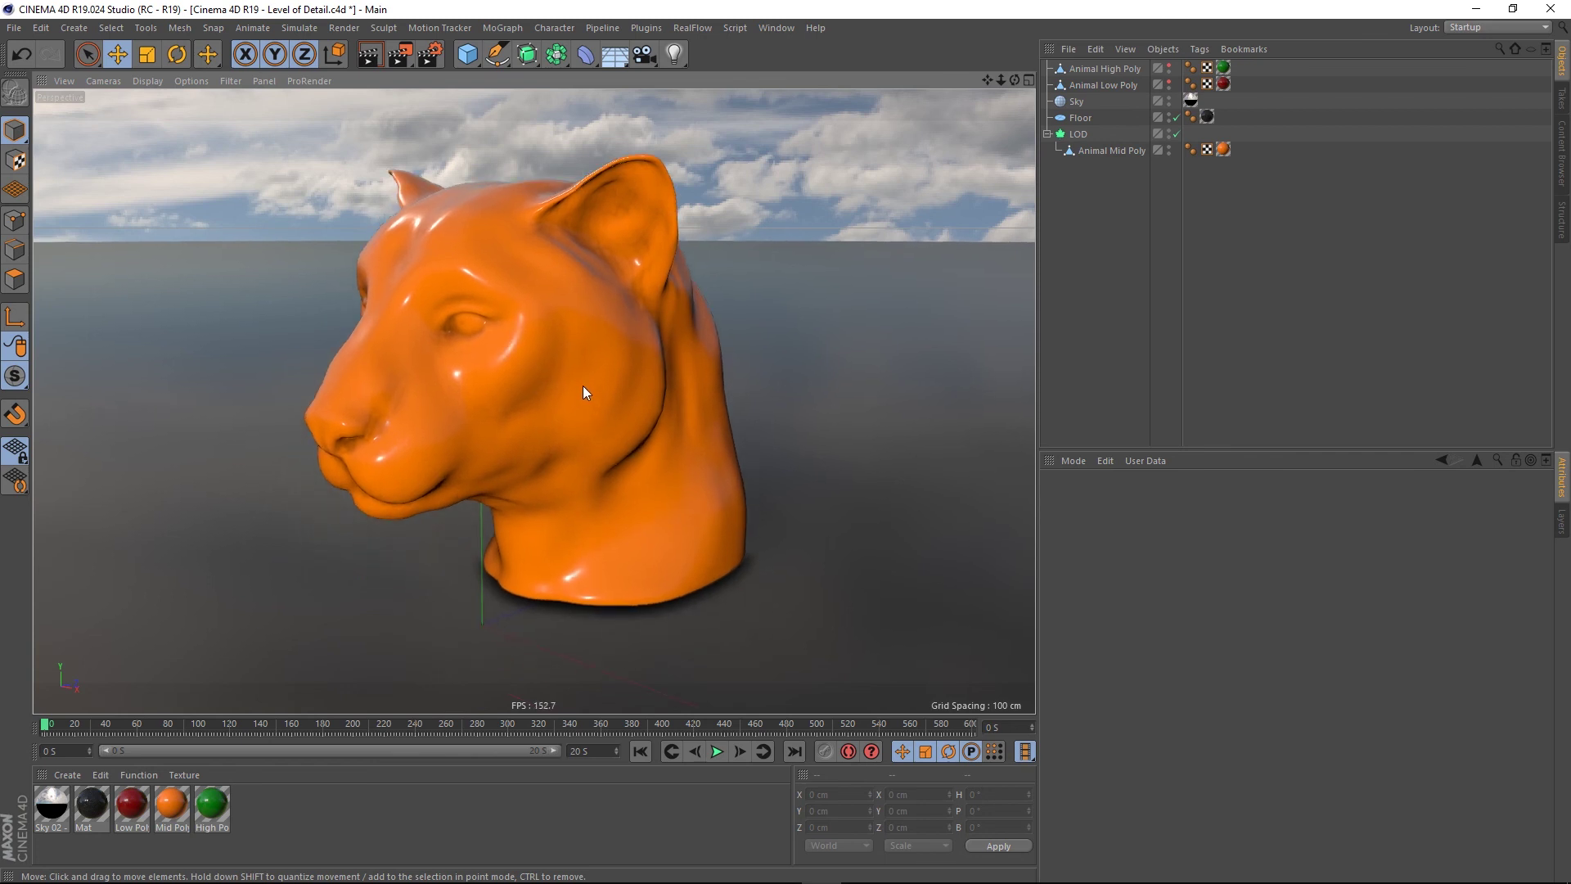
scroll(582, 386, down, 8)
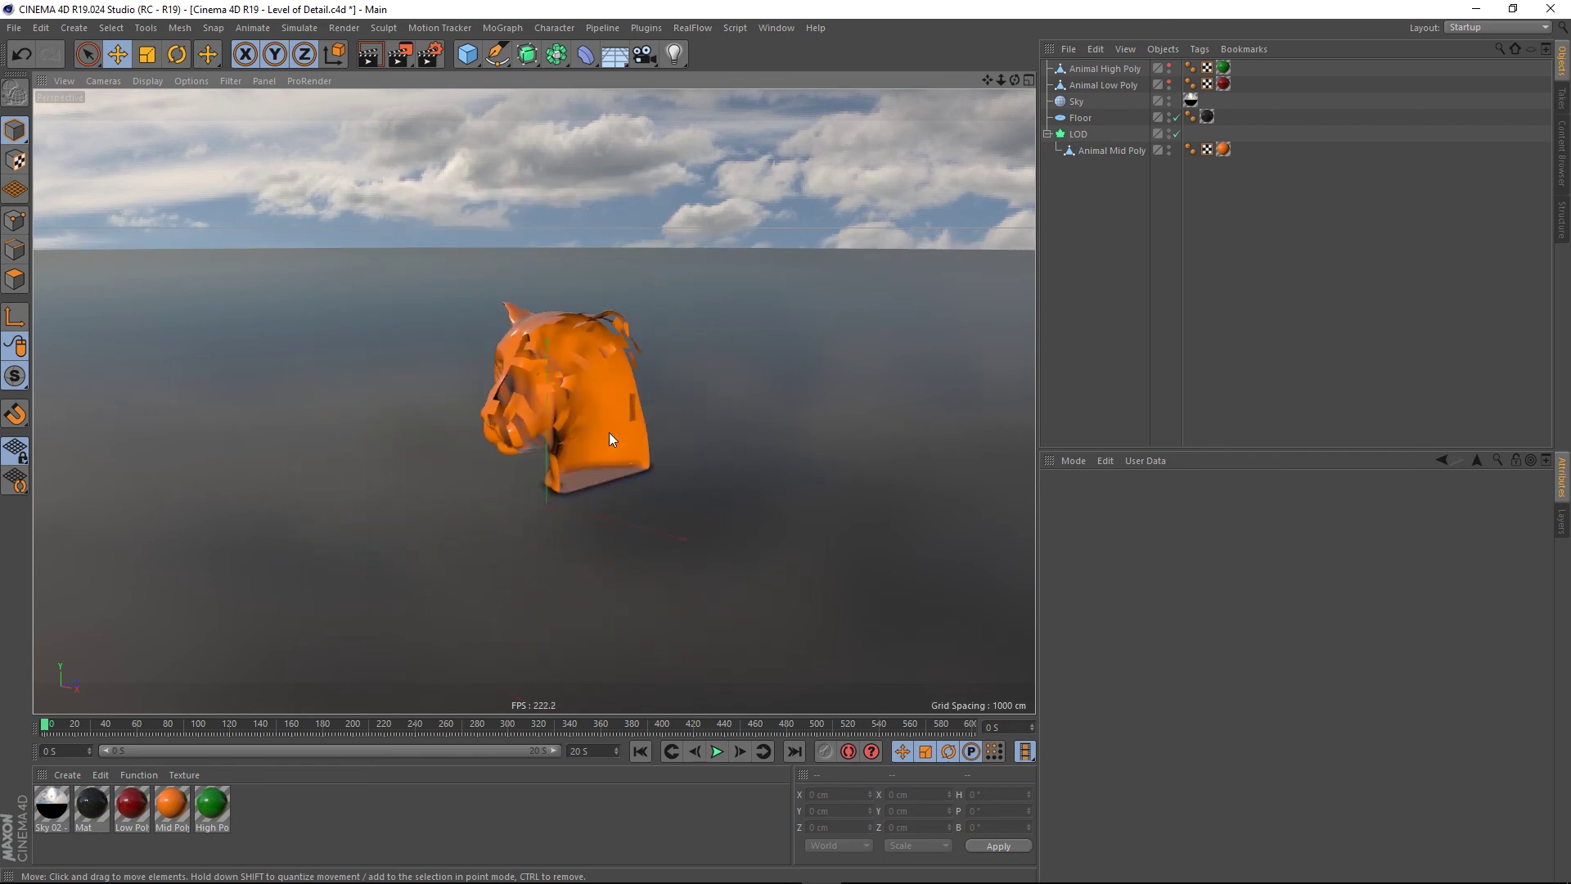
scroll(593, 430, down, 3)
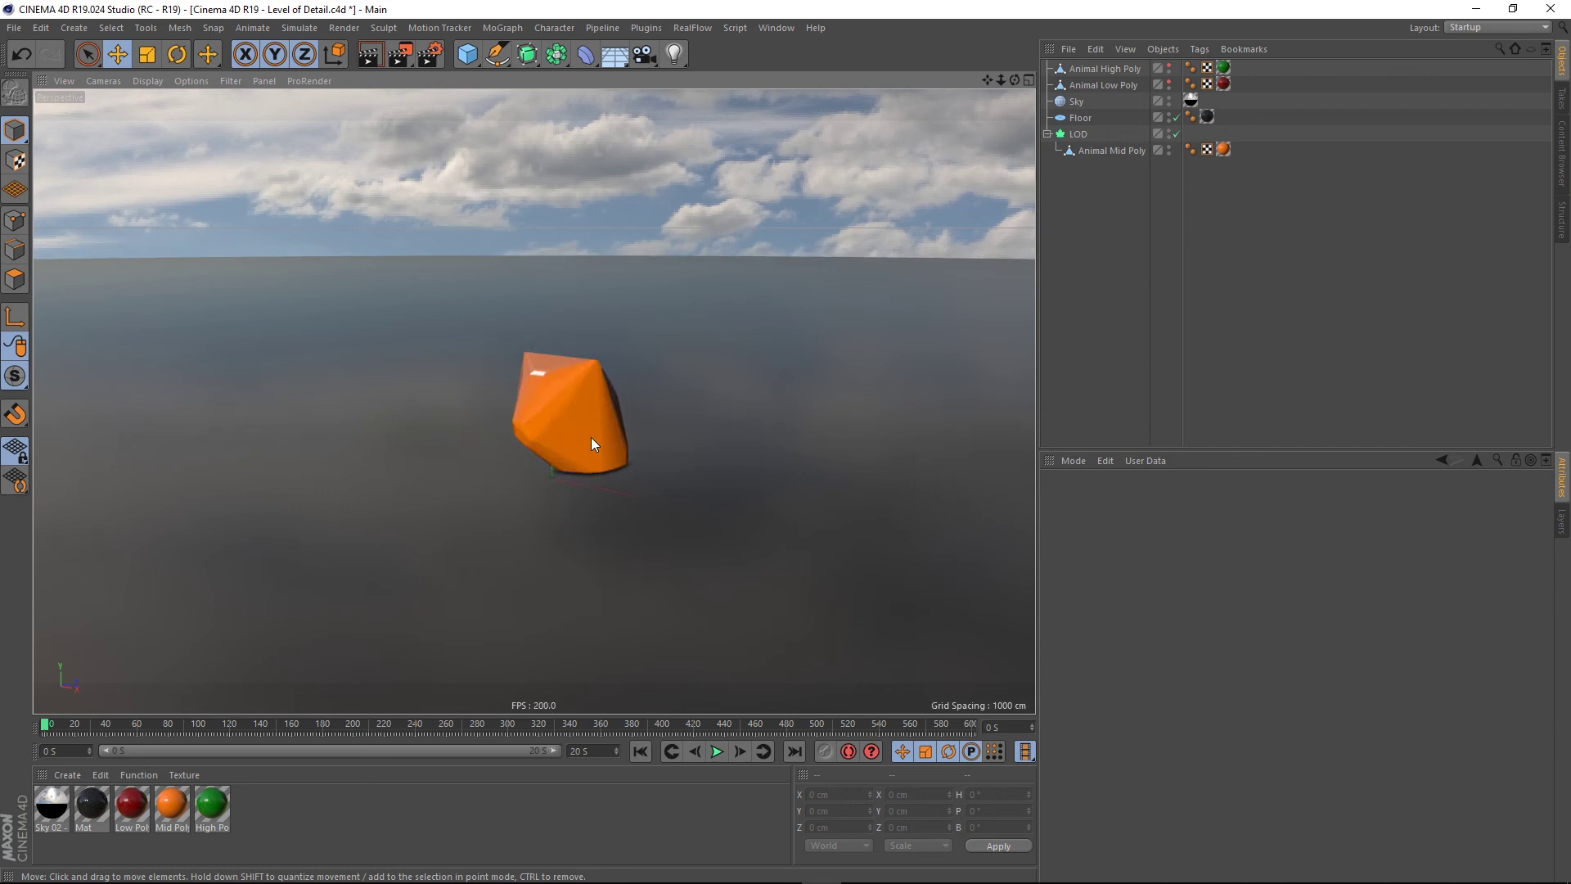
scroll(553, 430, down, 3)
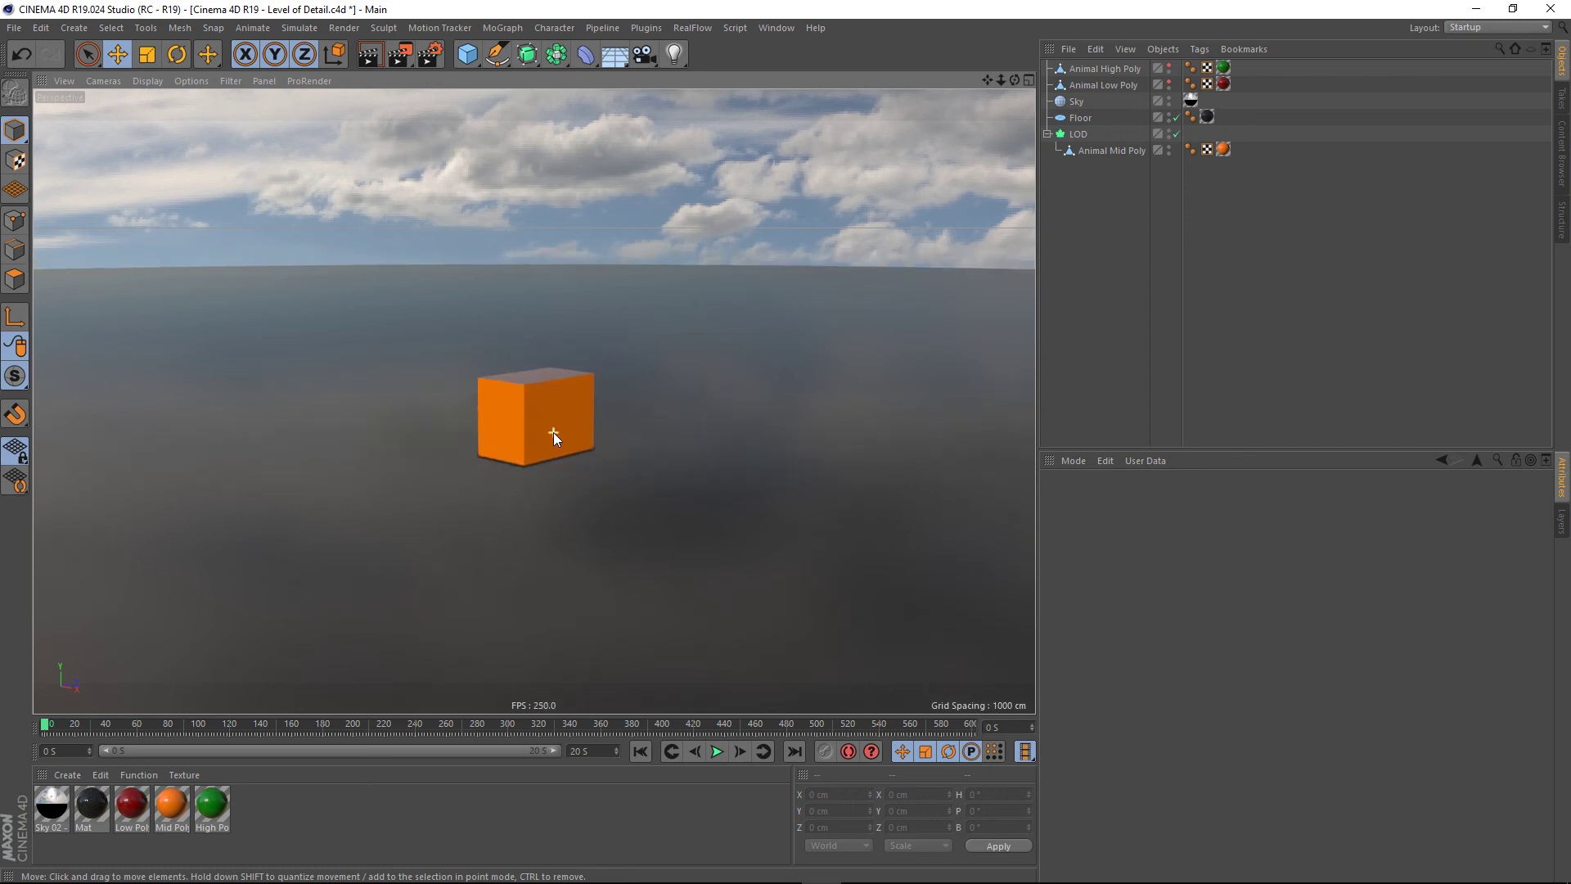
scroll(553, 432, down, 5)
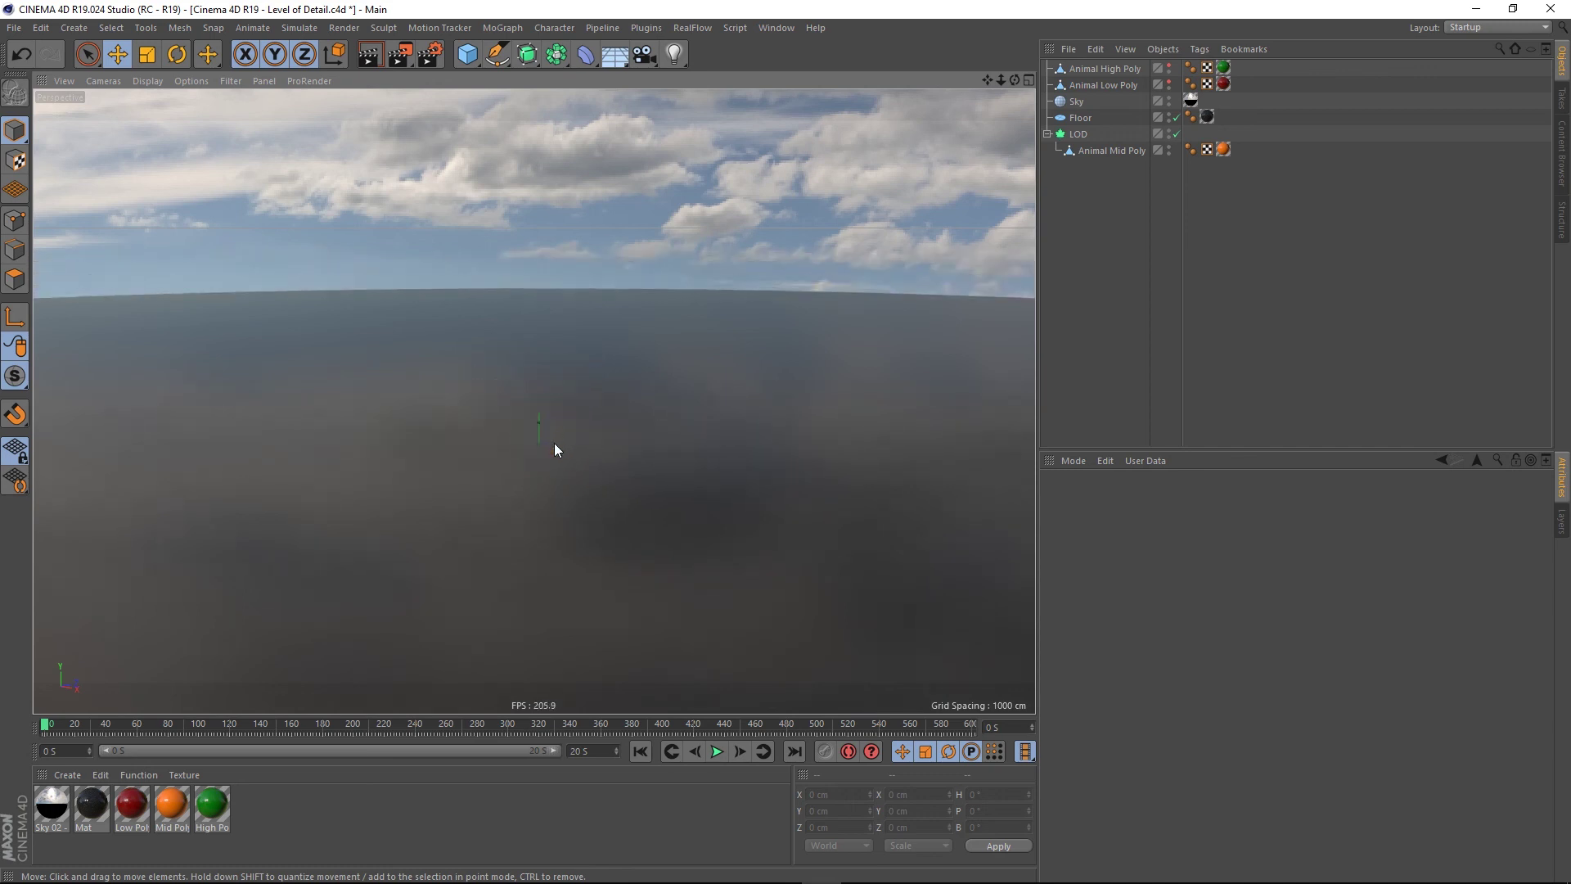
scroll(553, 443, down, 5)
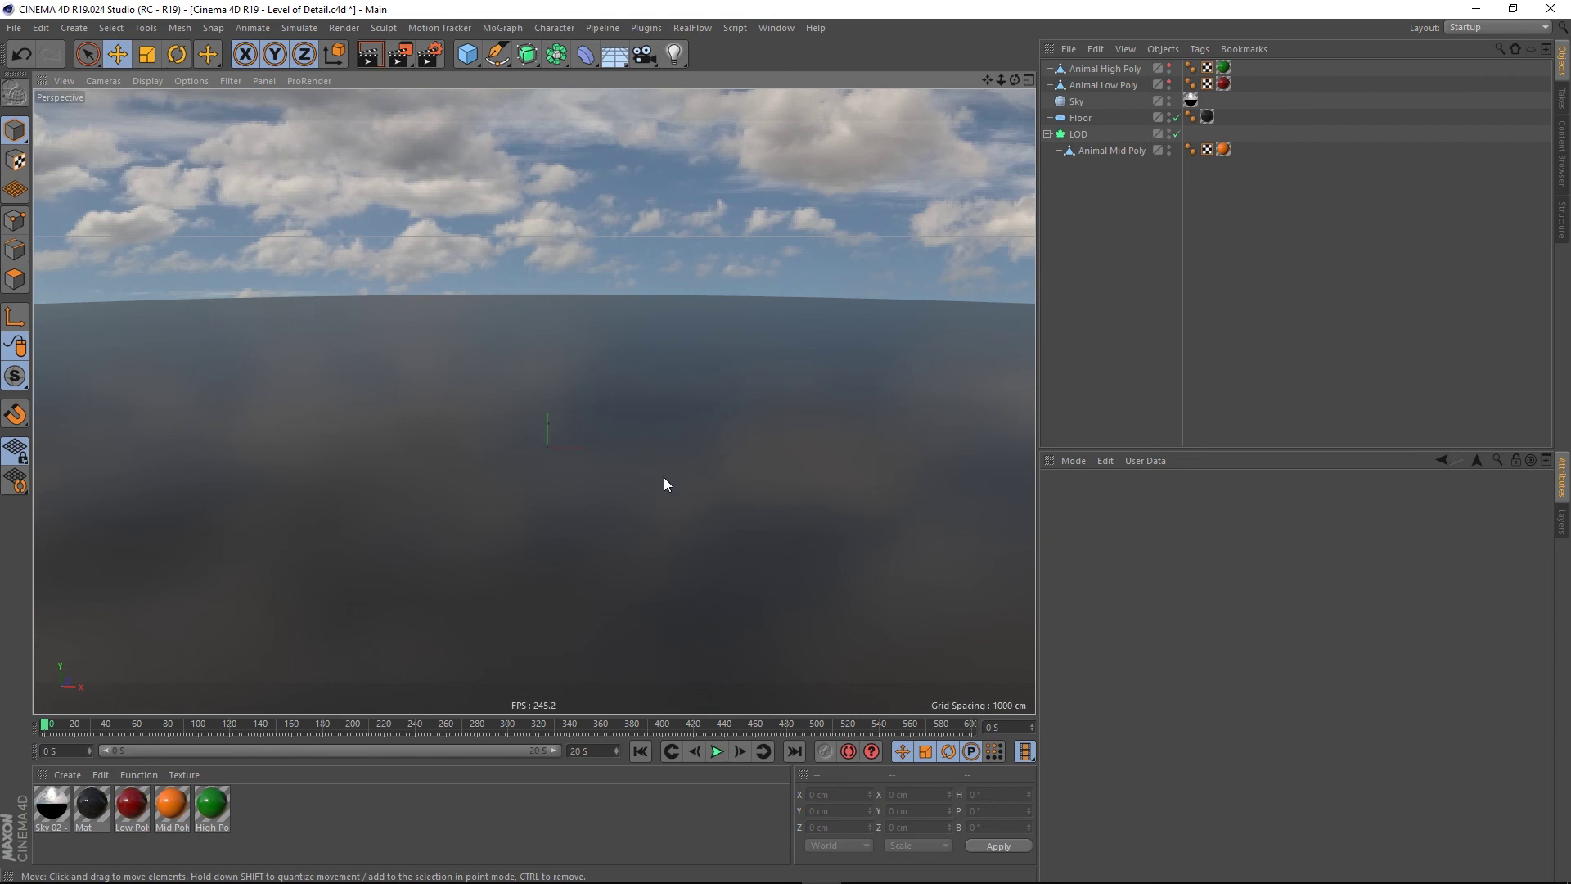
scroll(664, 483, up, 5)
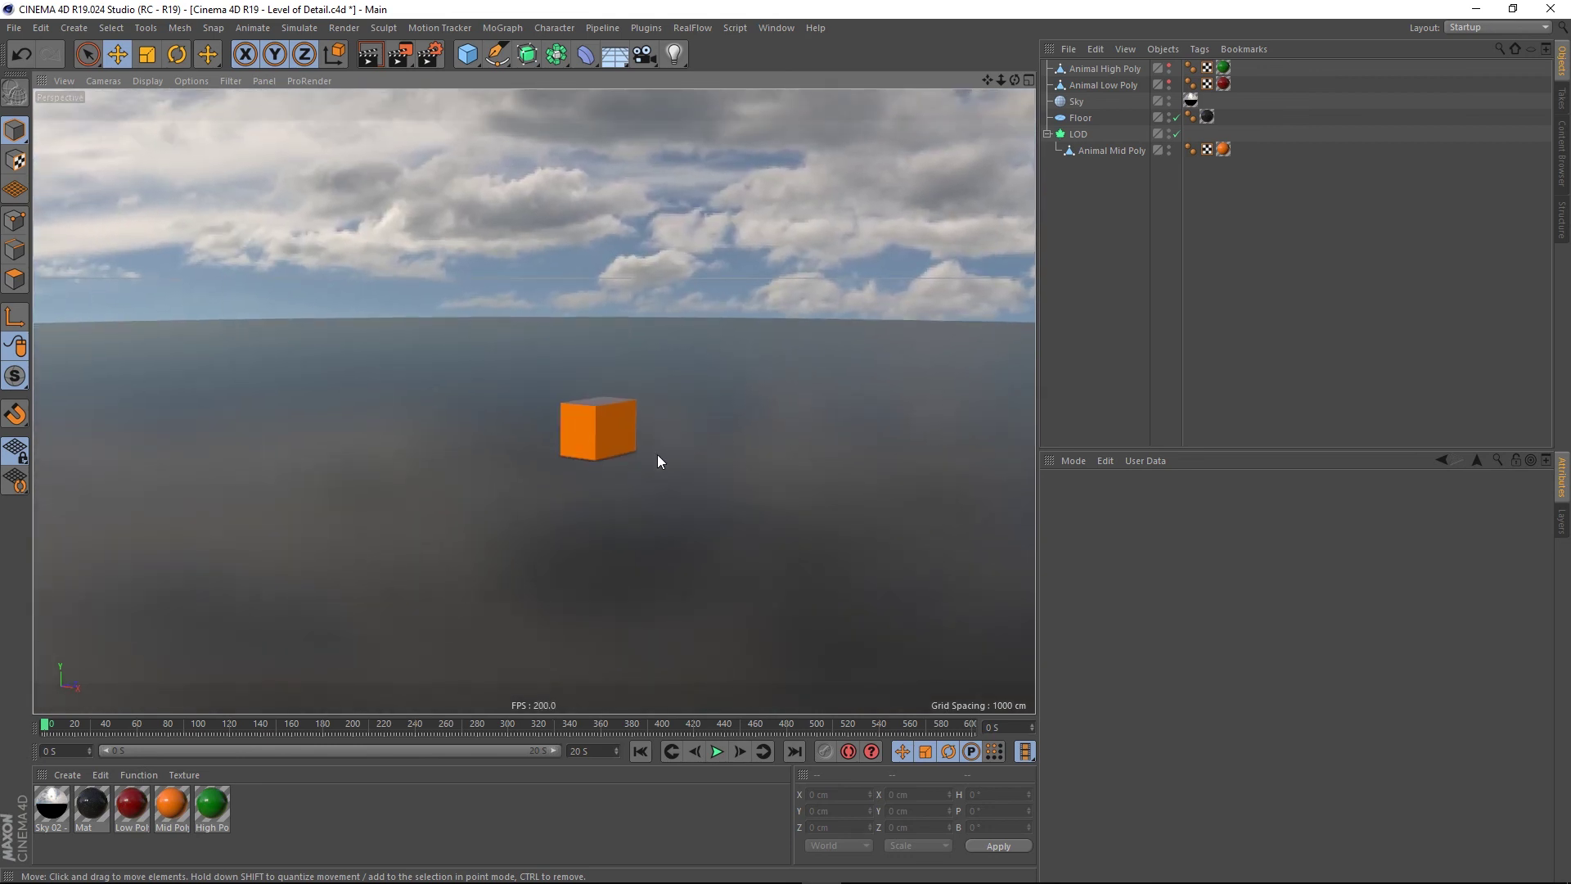
scroll(597, 450, up, 5)
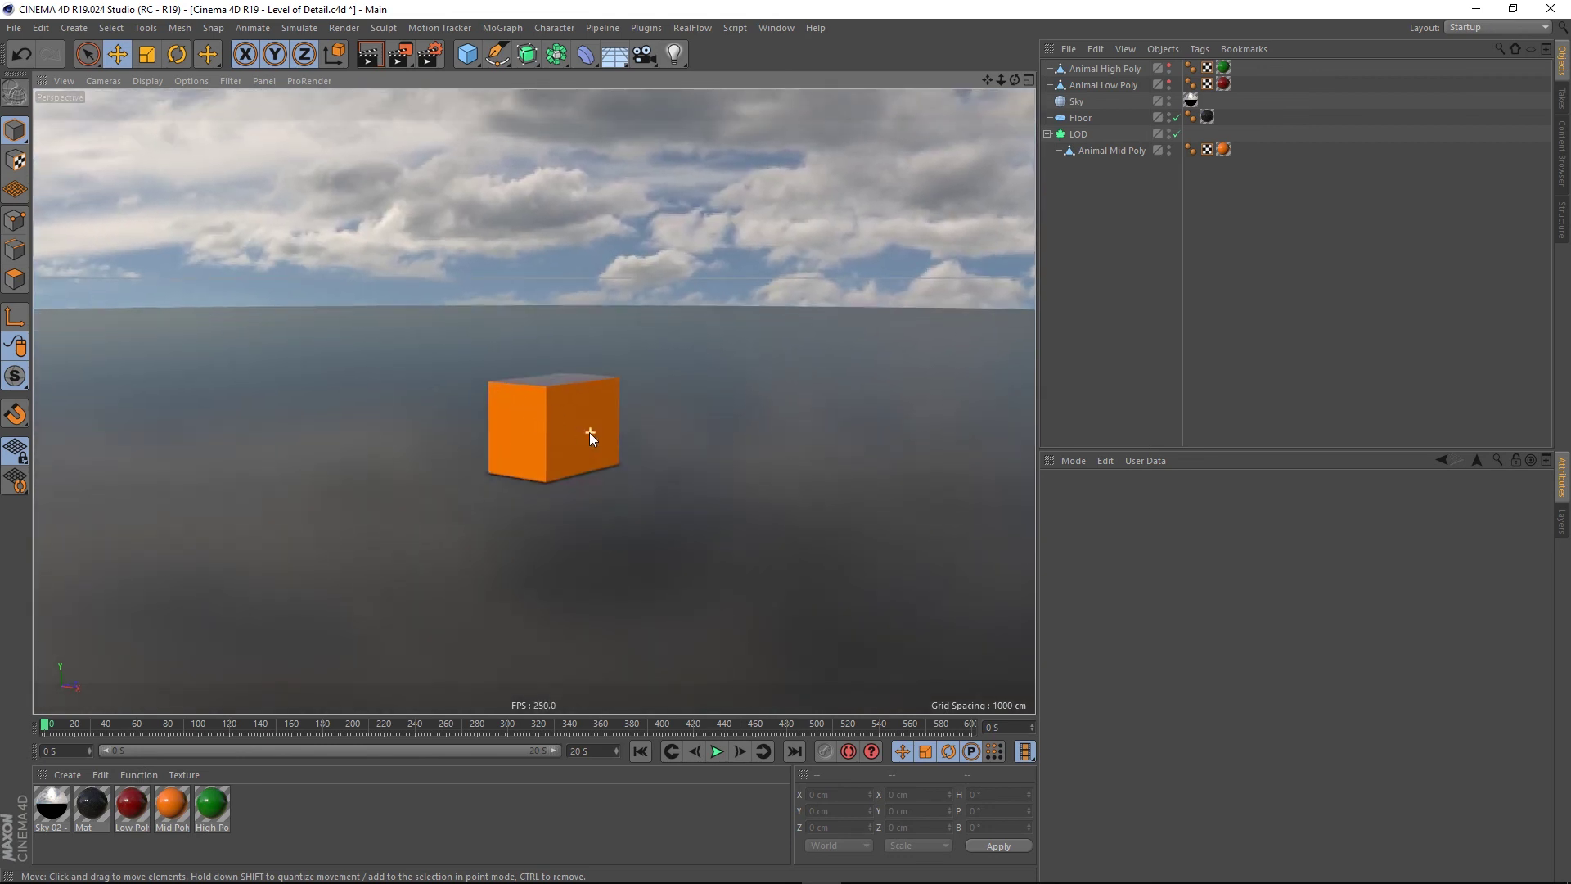
scroll(589, 434, up, 10)
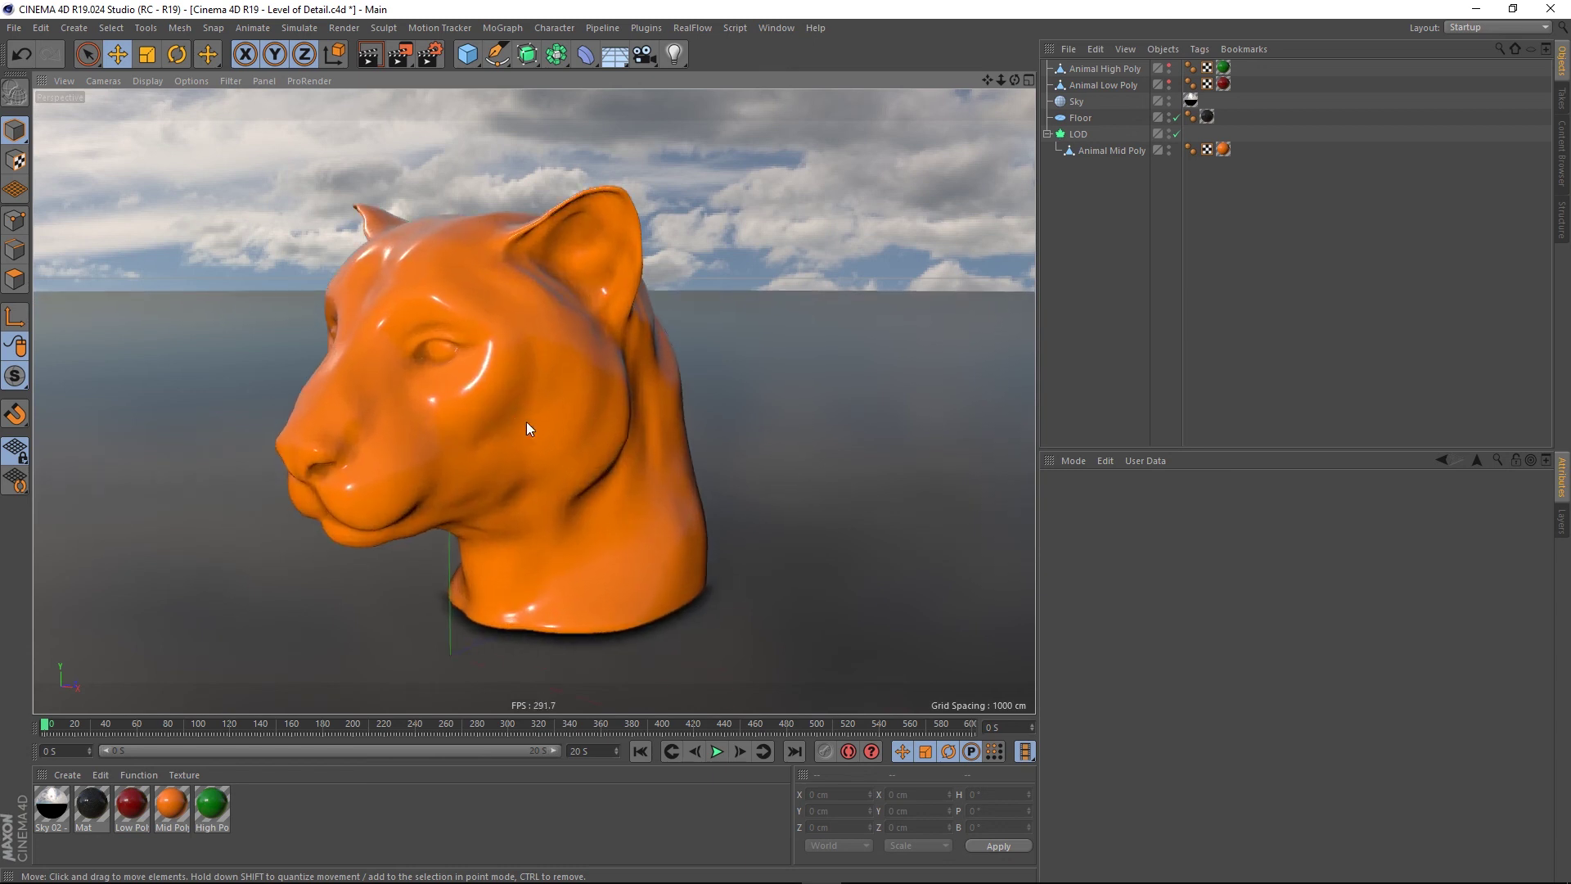
scroll(540, 433, down, 10)
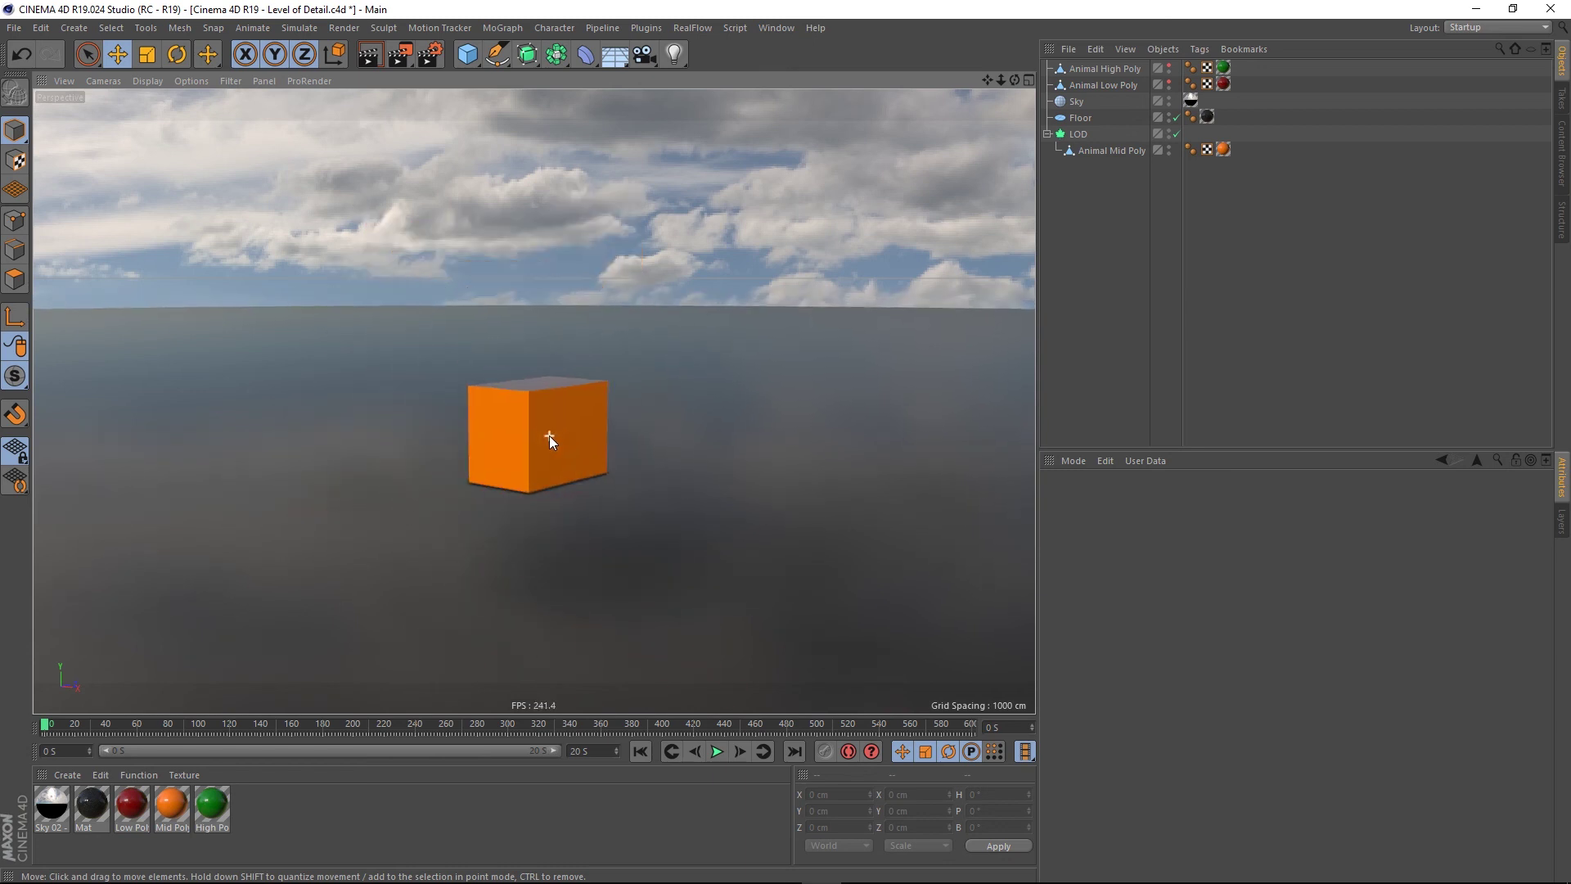
mouse_move(553, 434)
alt+mouse_down()
mouse_move(553, 459)
mouse_move(538, 440)
mouse_move(563, 450)
mouse_move(574, 424)
alt+mouse_up()
Step: Zoom in until the smooth Level 0 orange cat head reappears
scroll(558, 450, up, 6)
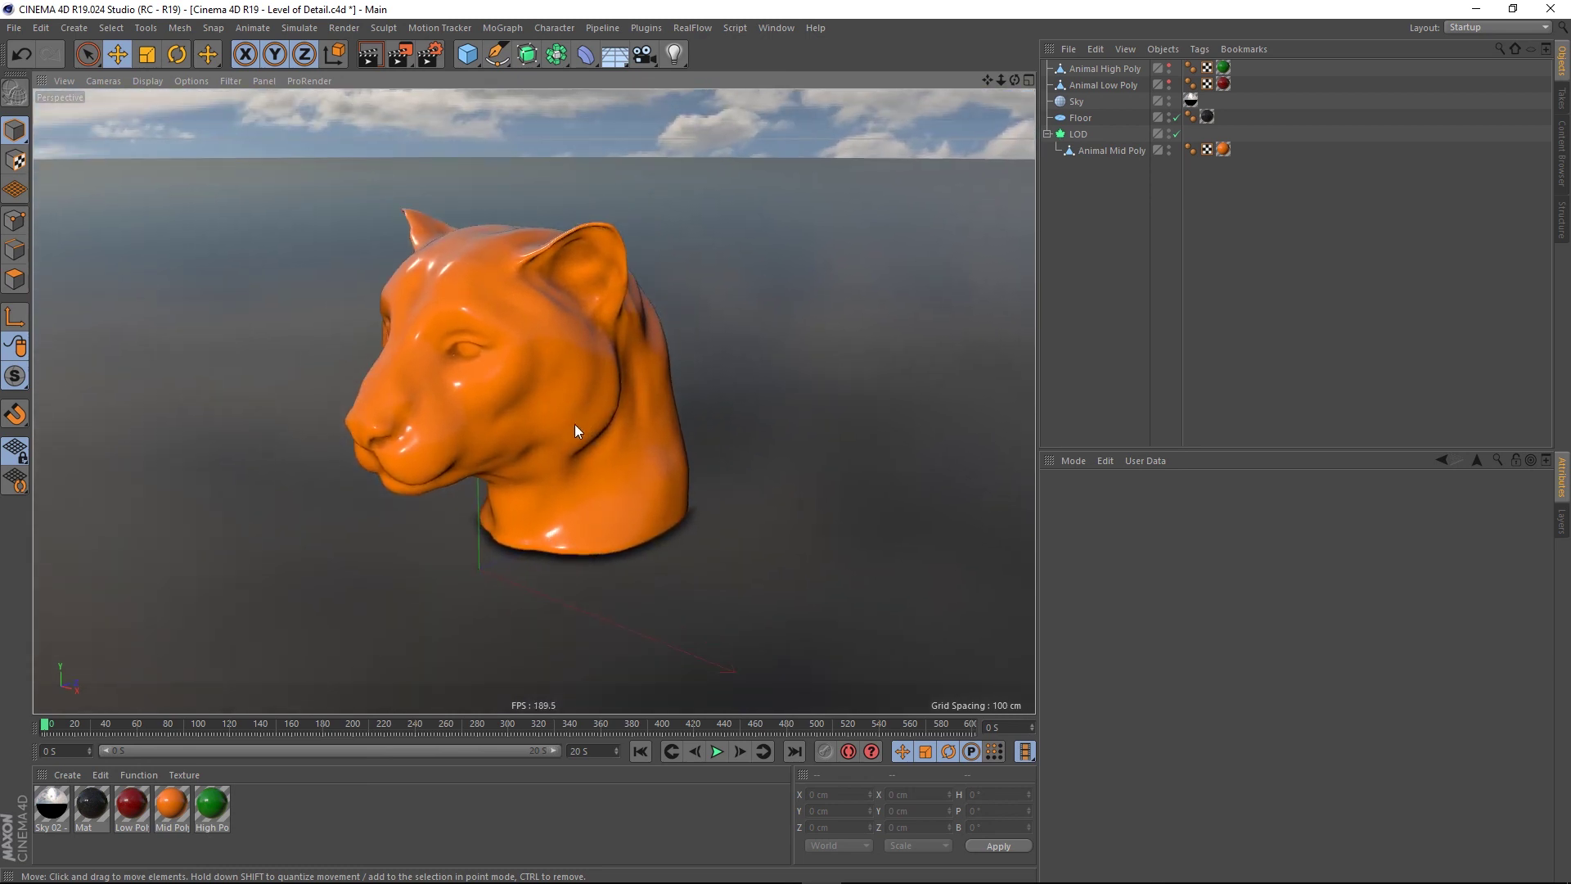